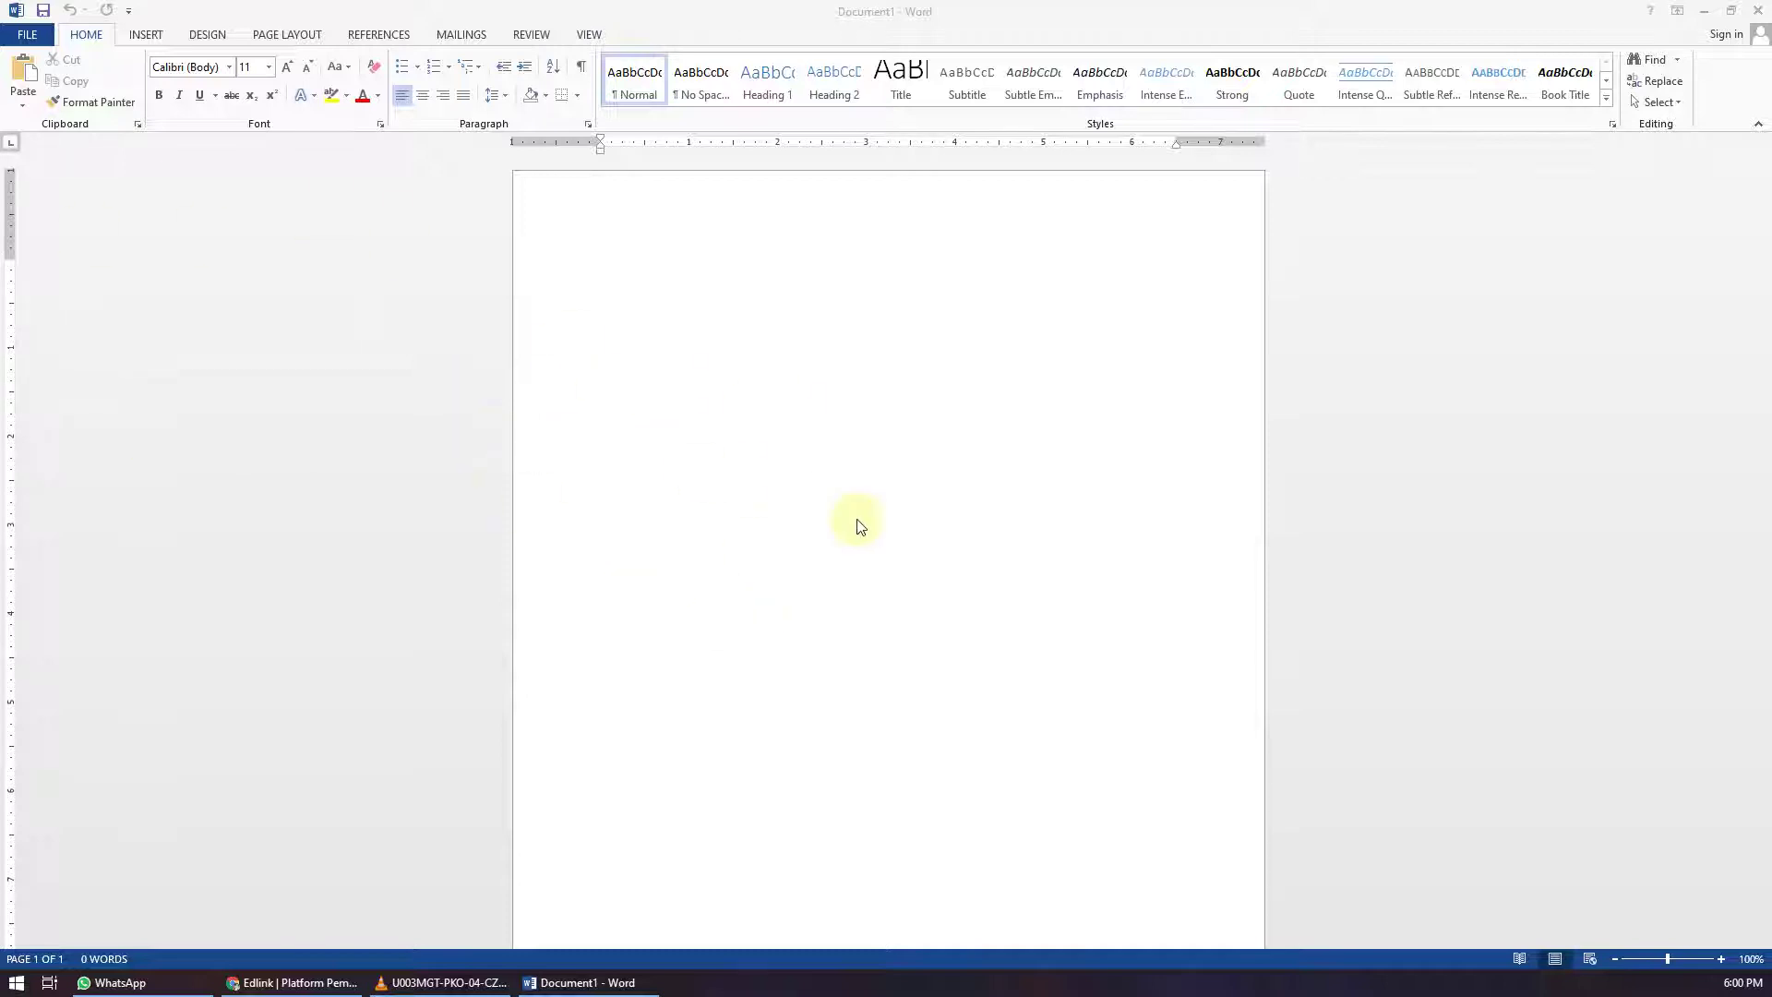
click(611, 277)
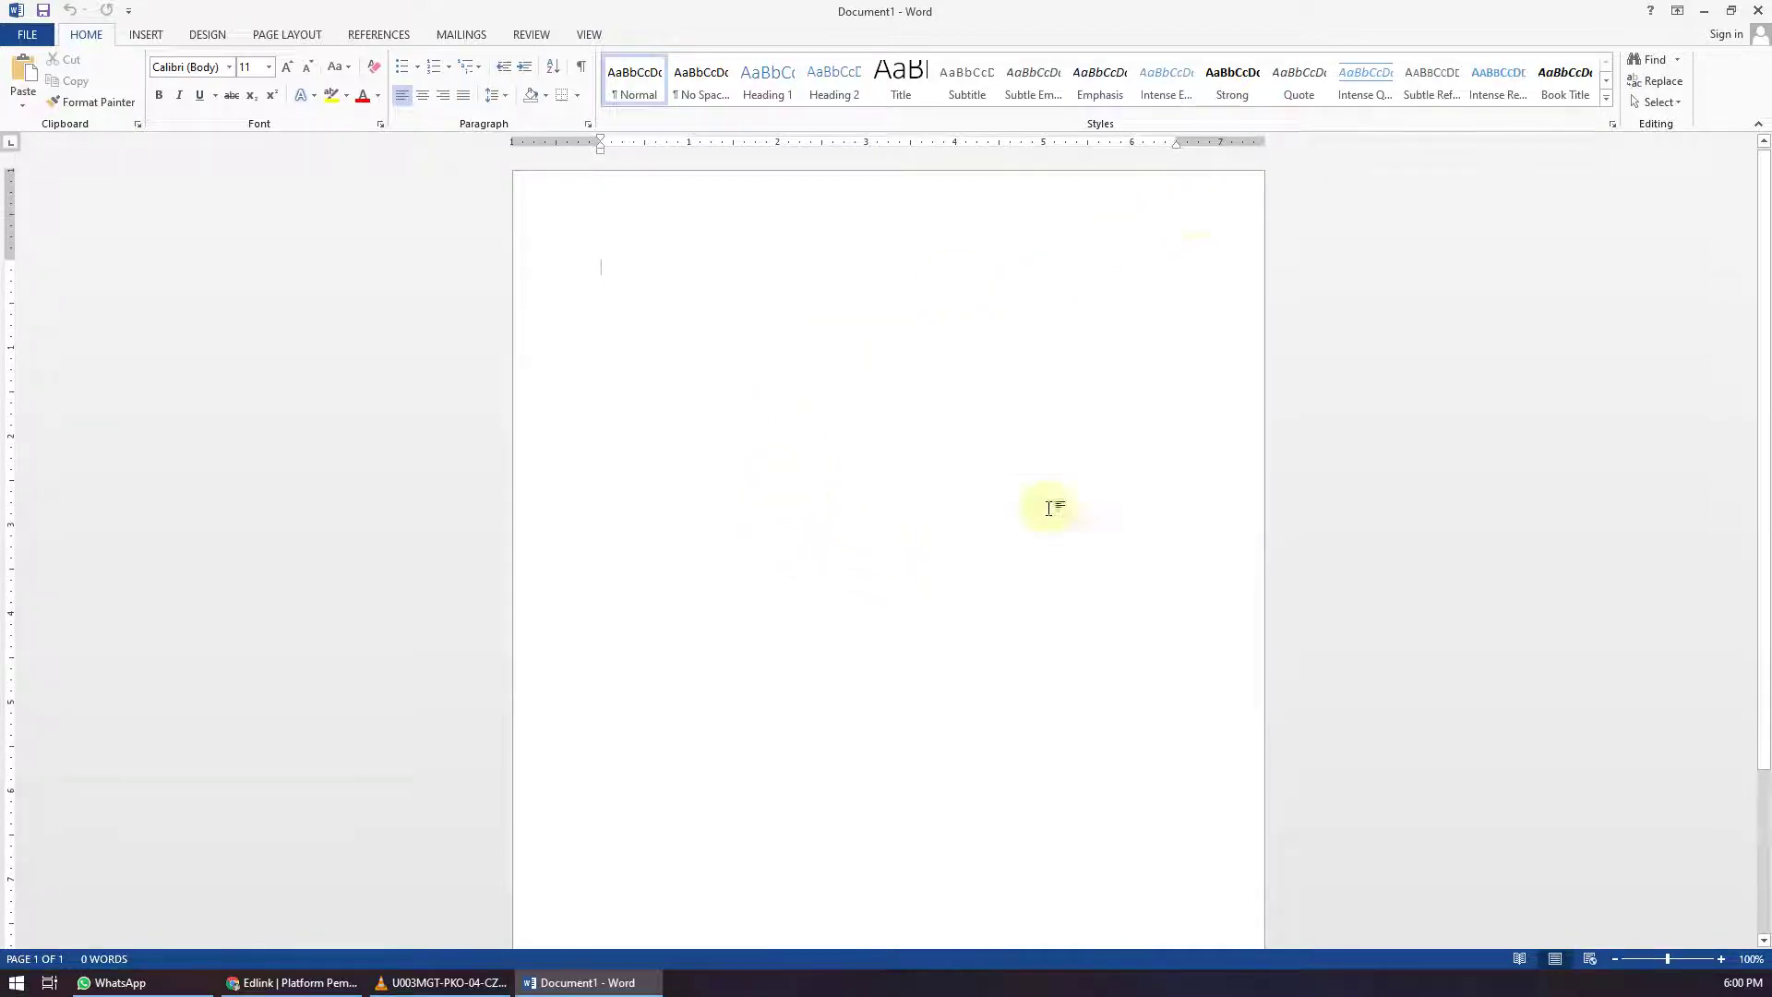
scroll(914, 703, down, 4)
scroll(859, 785, up, 4)
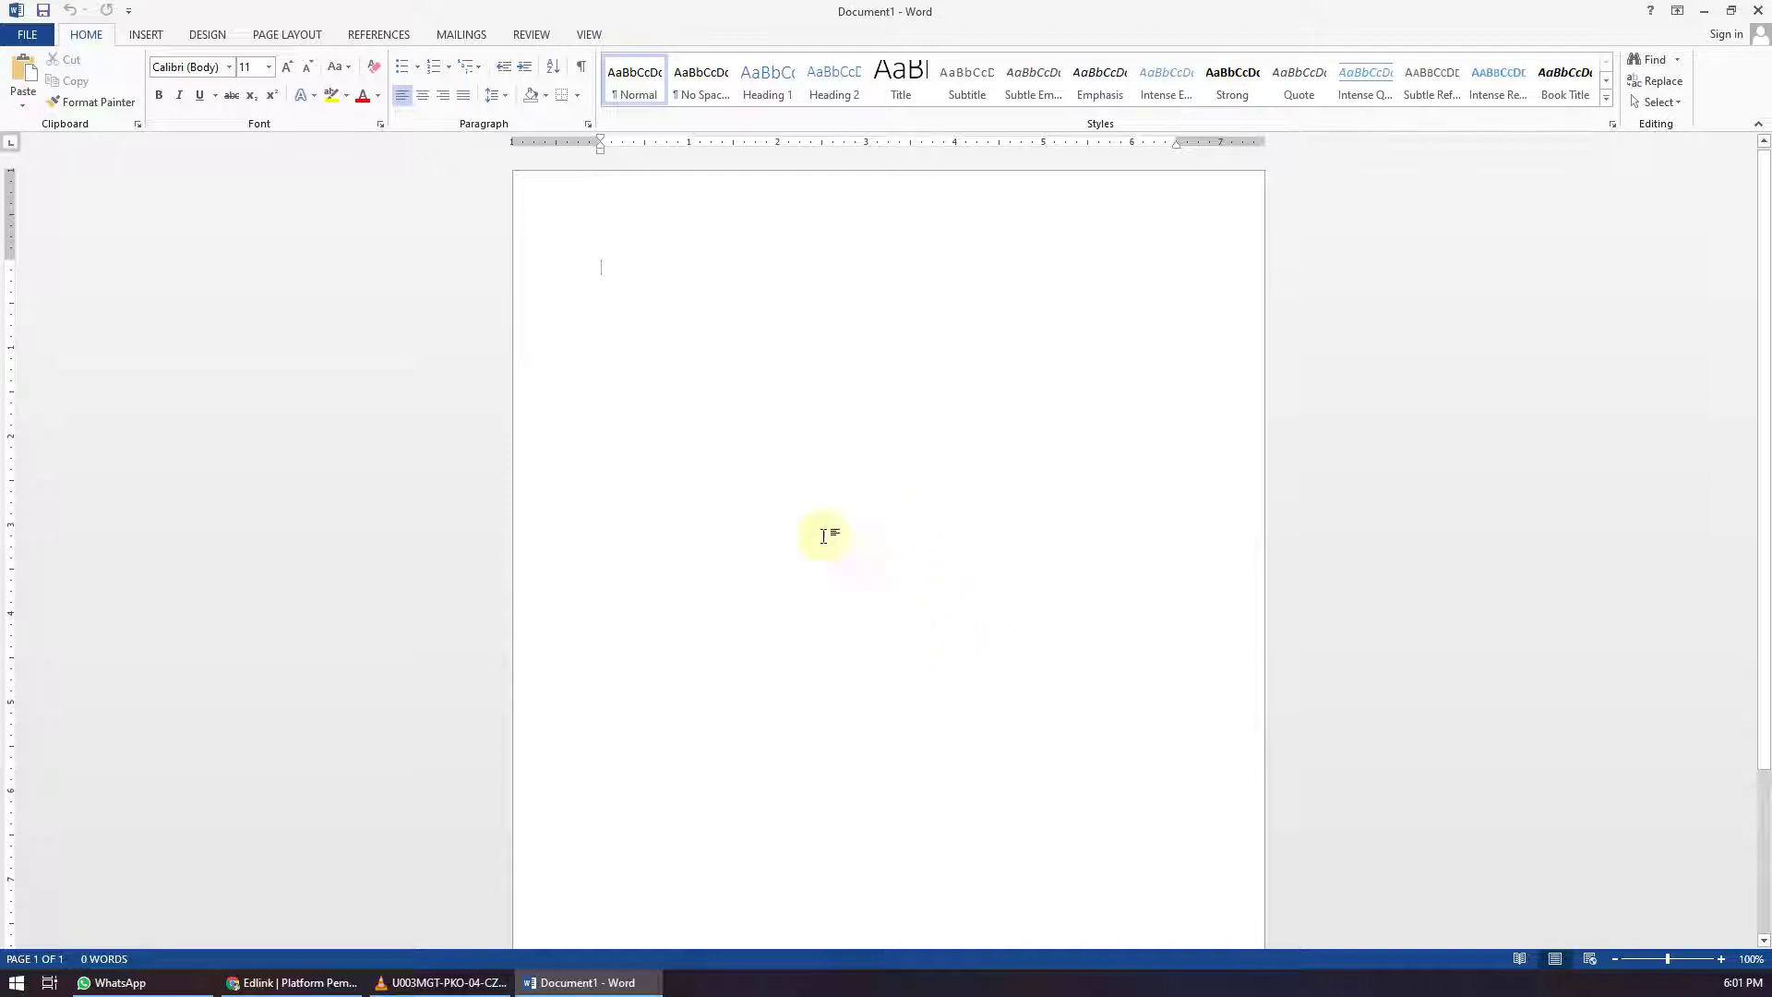
scroll(909, 609, down, 1)
scroll(909, 609, down, 3)
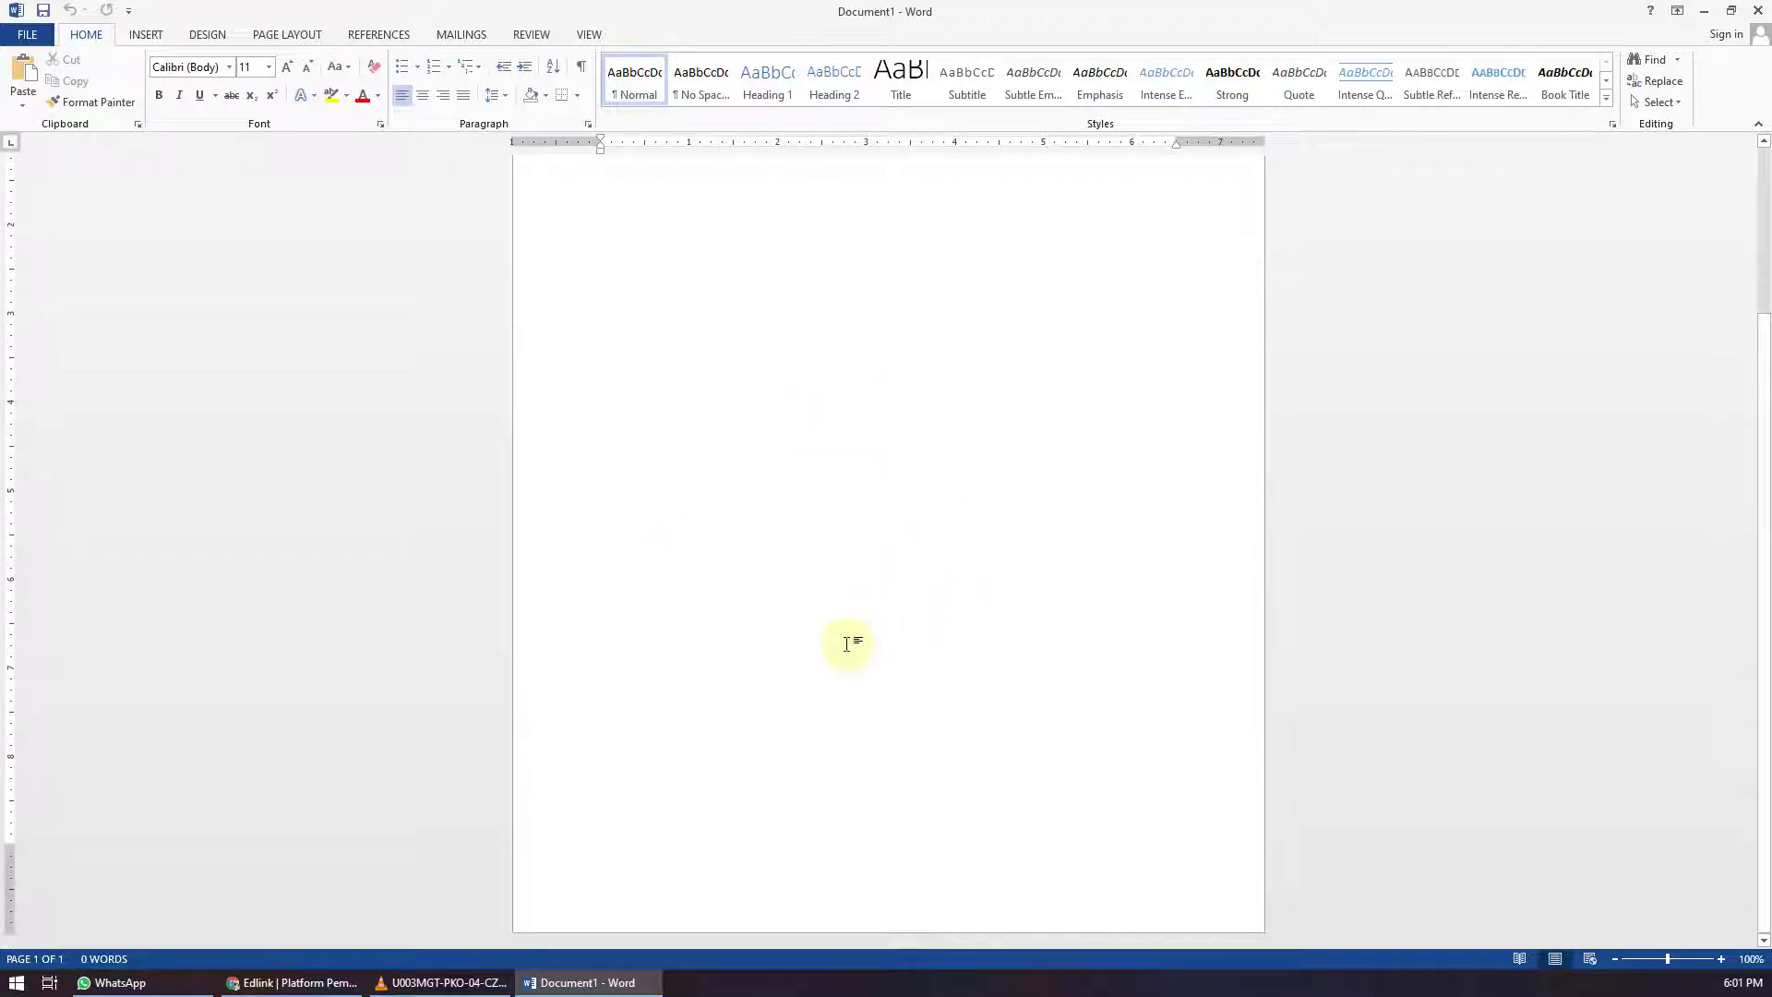
scroll(798, 743, up, 4)
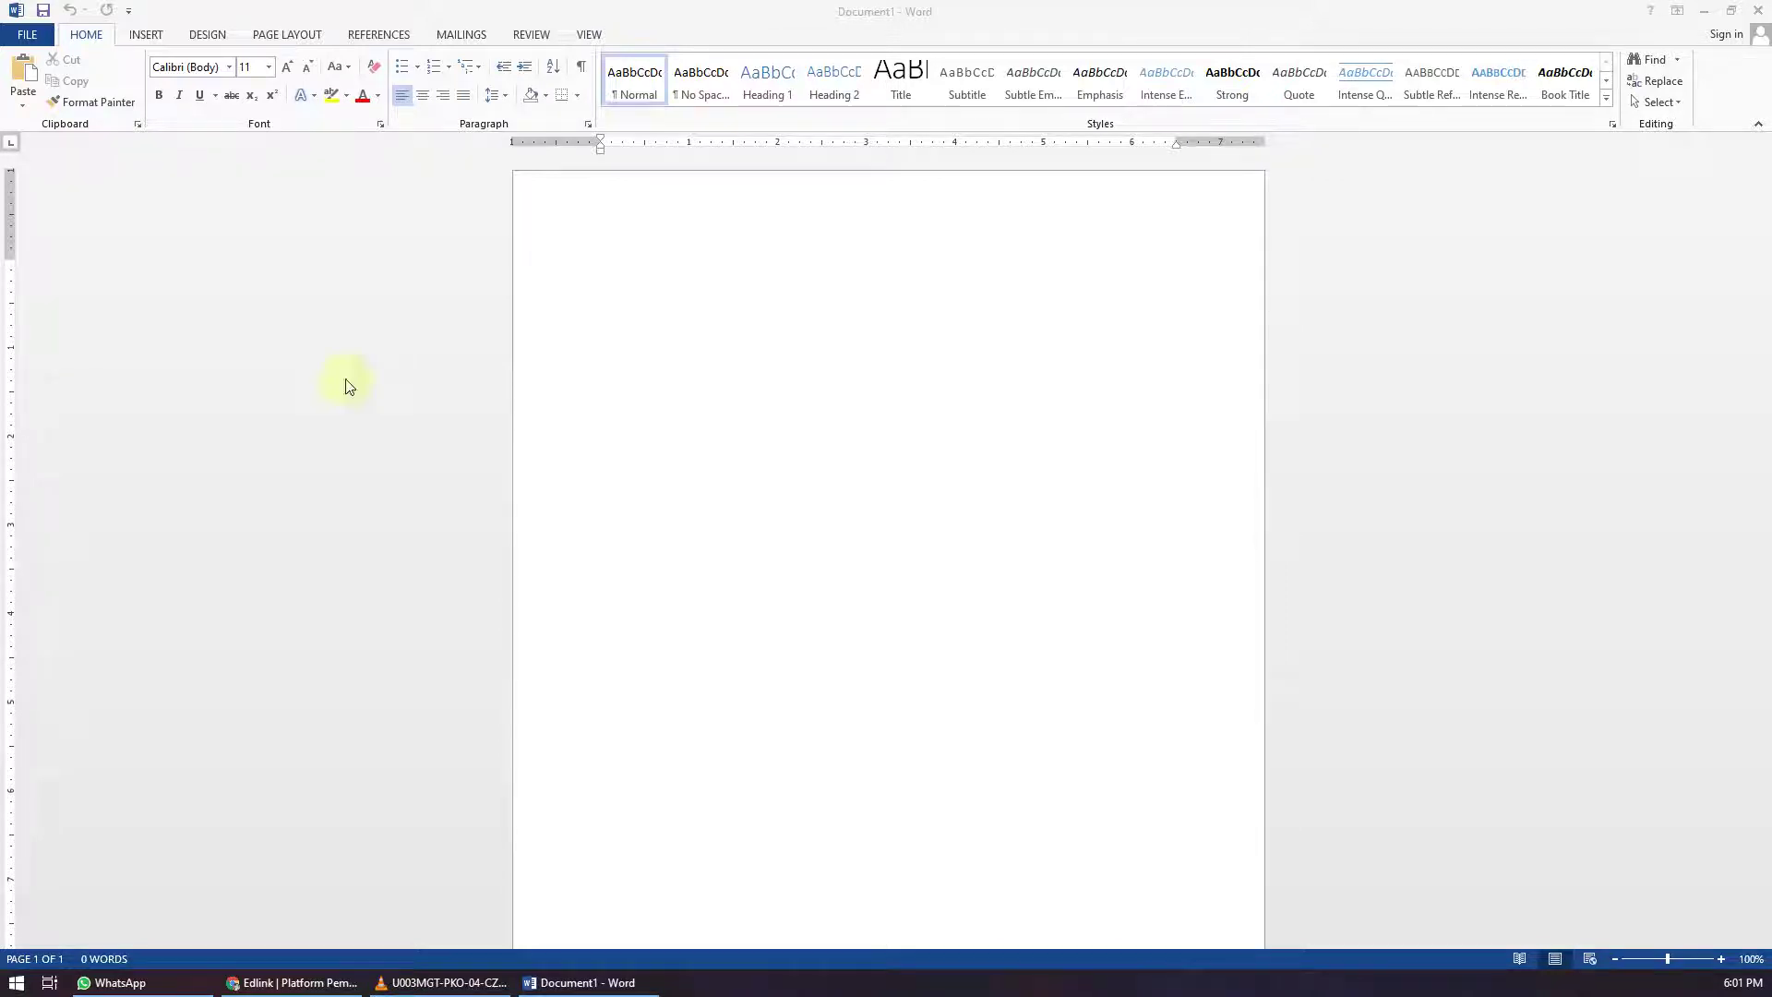
click(680, 289)
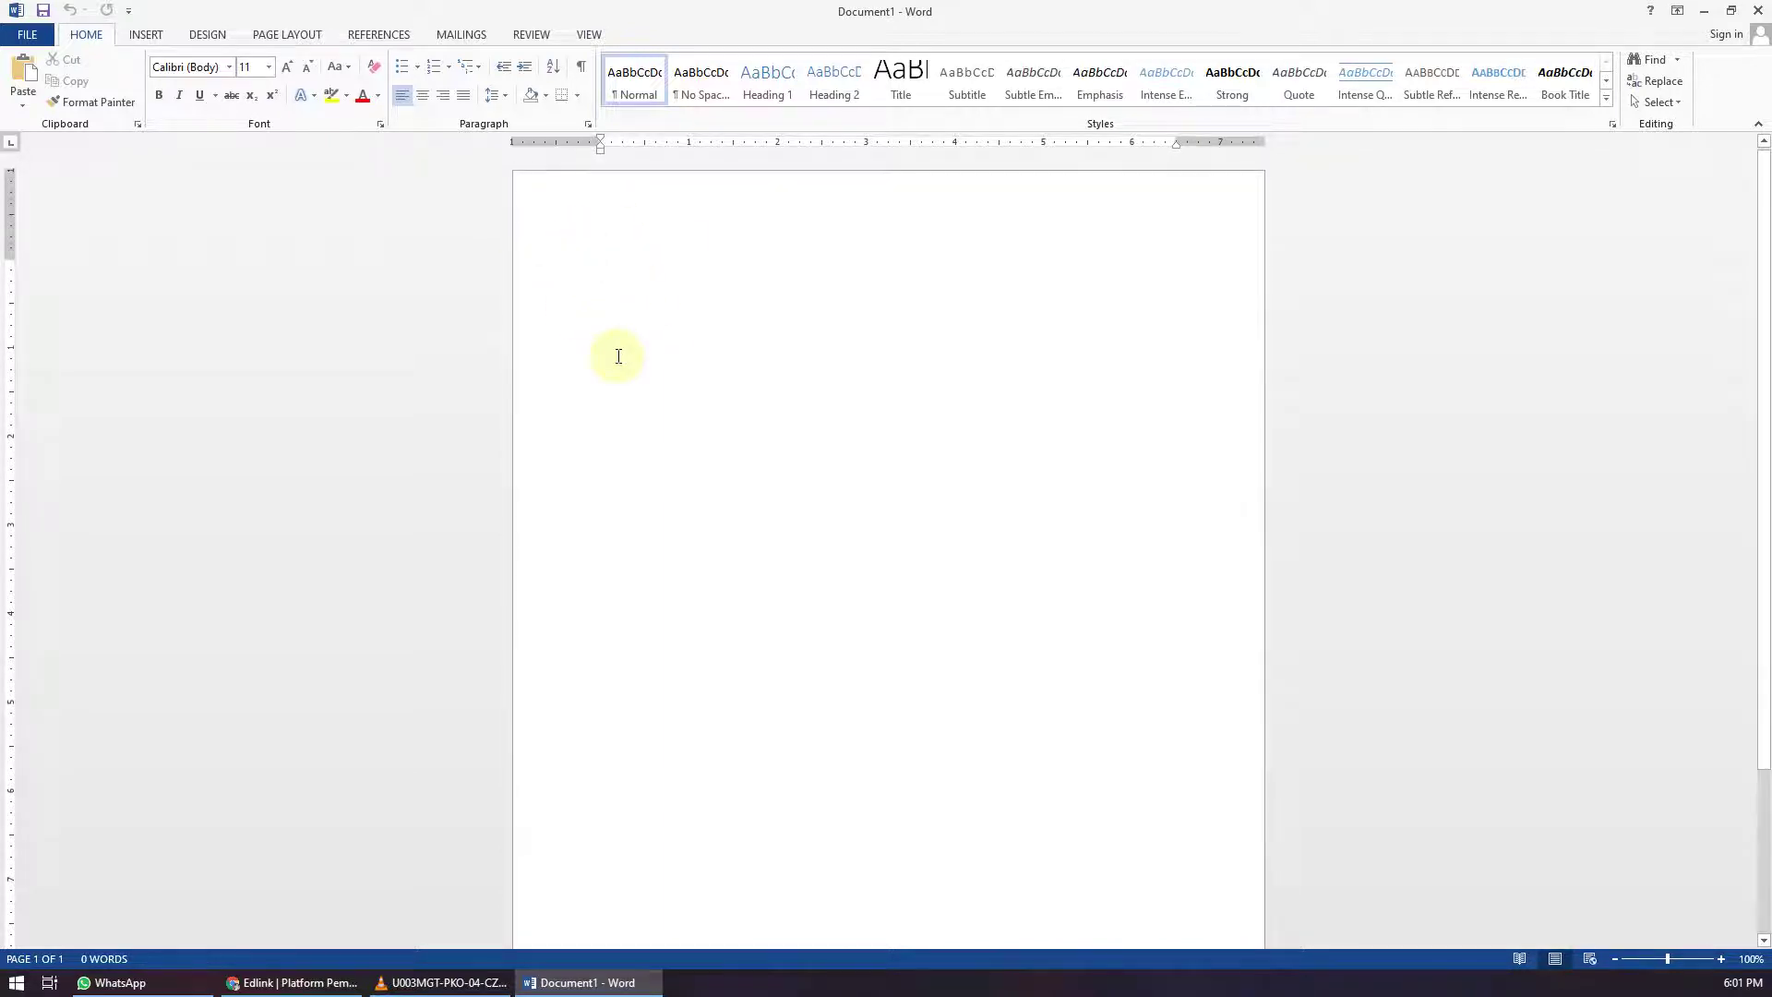
click(281, 35)
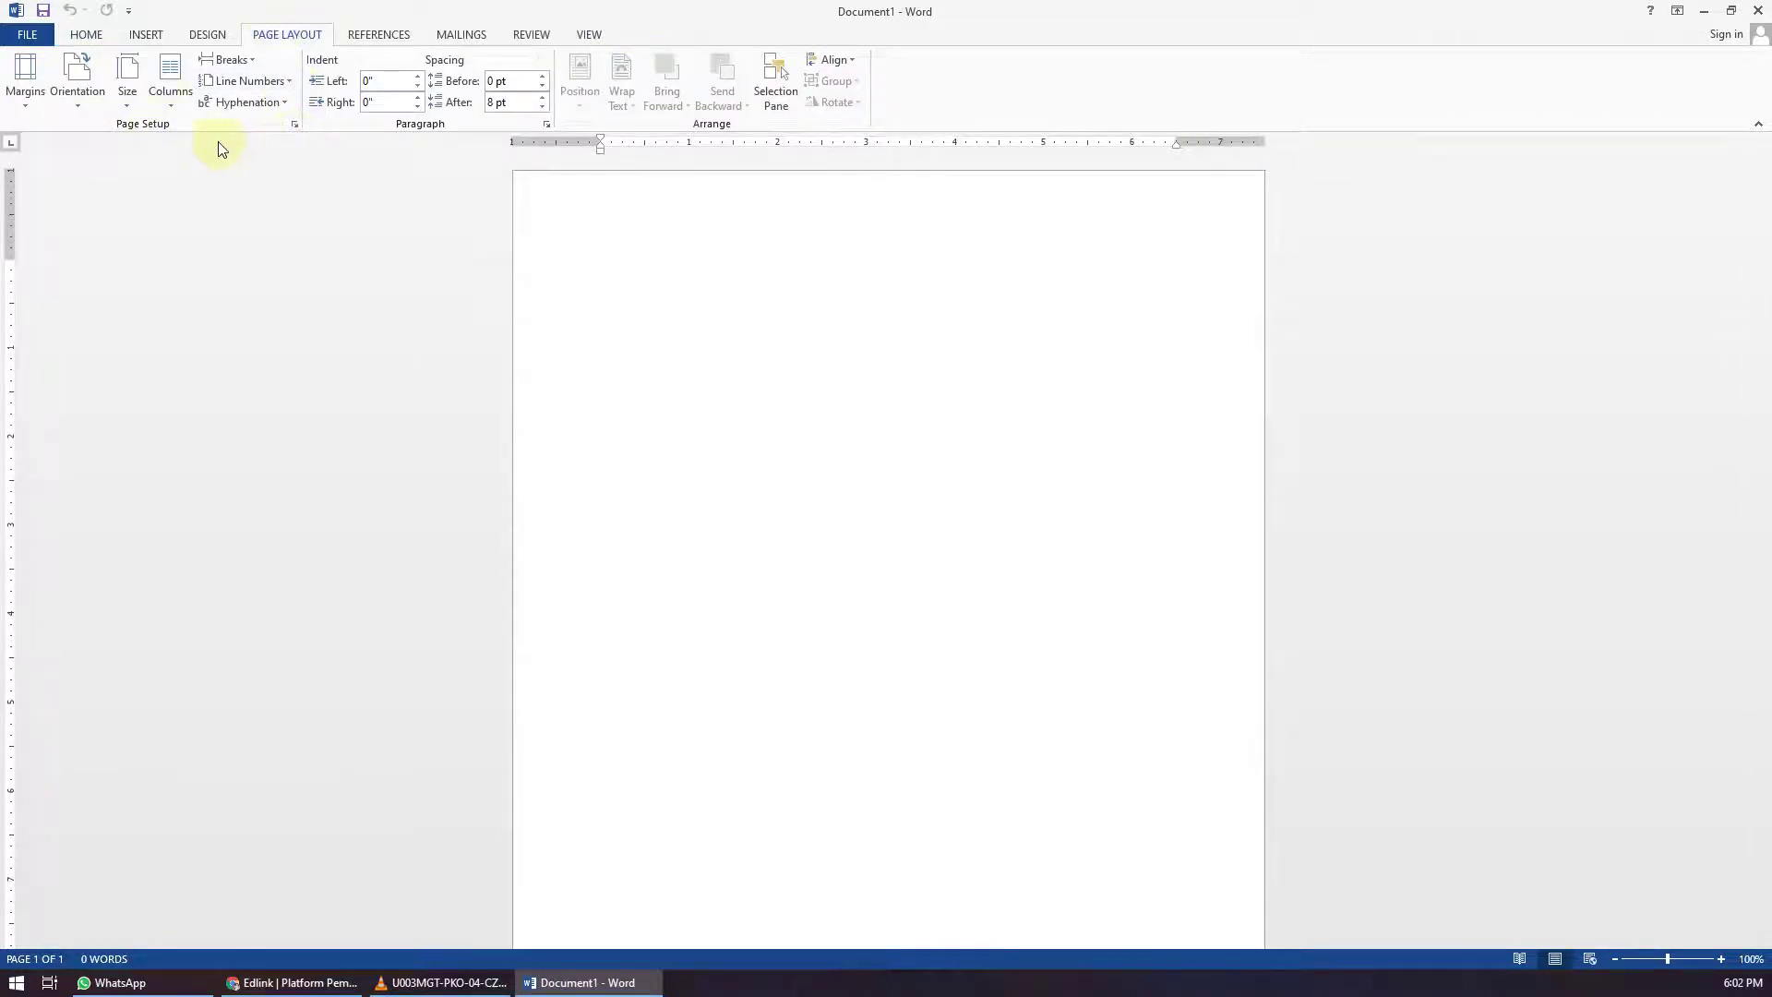
click(240, 60)
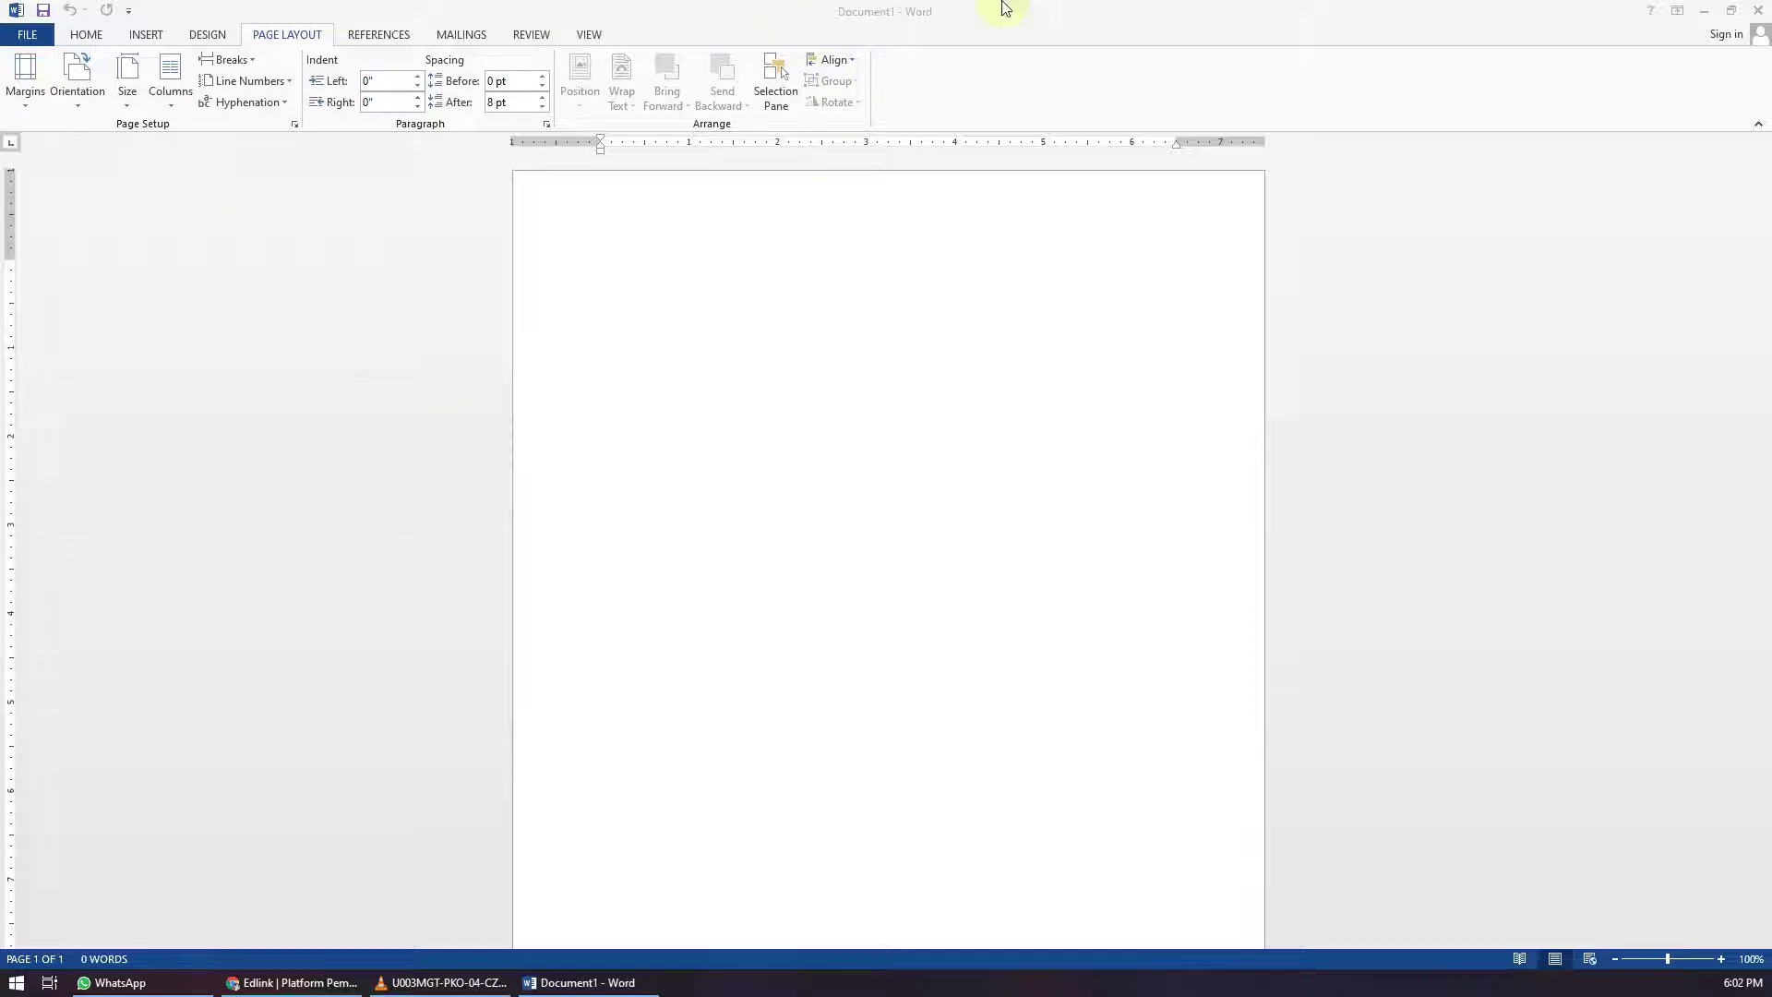
mouse_move(1027, 44)
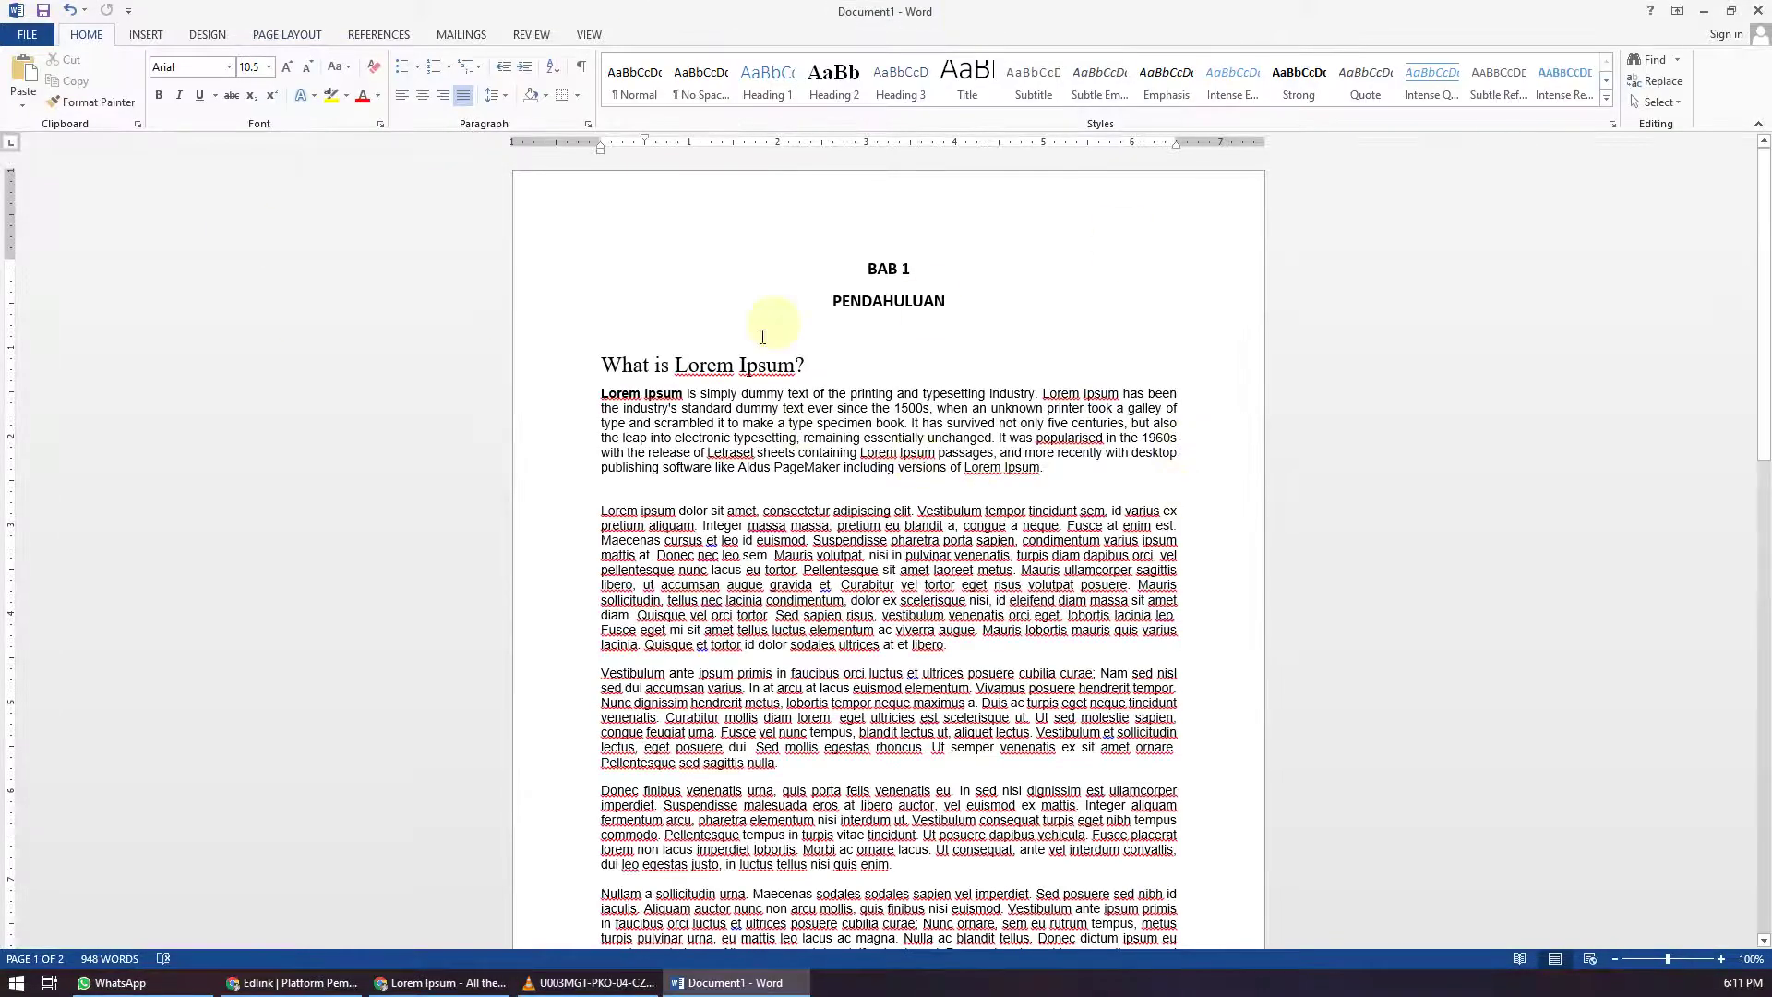
Step: Compare the page number placement in the first page's footer with that in the second page's header
click(835, 366)
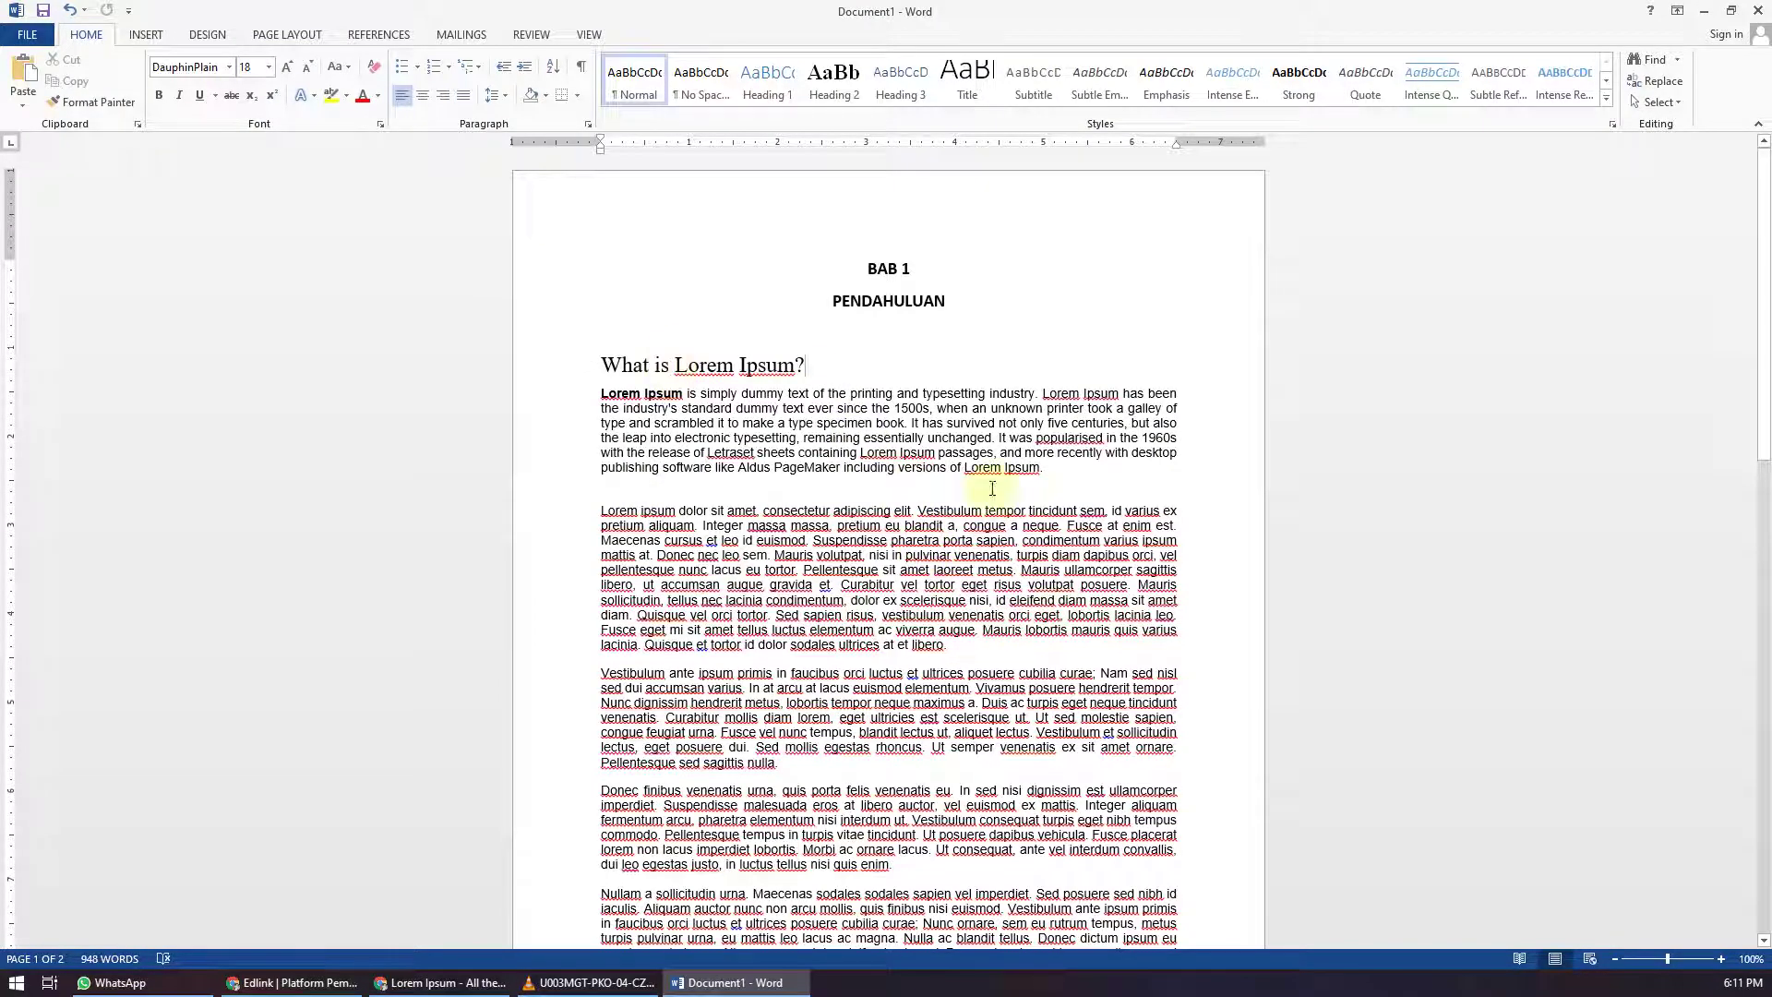
scroll(923, 665, down, 13)
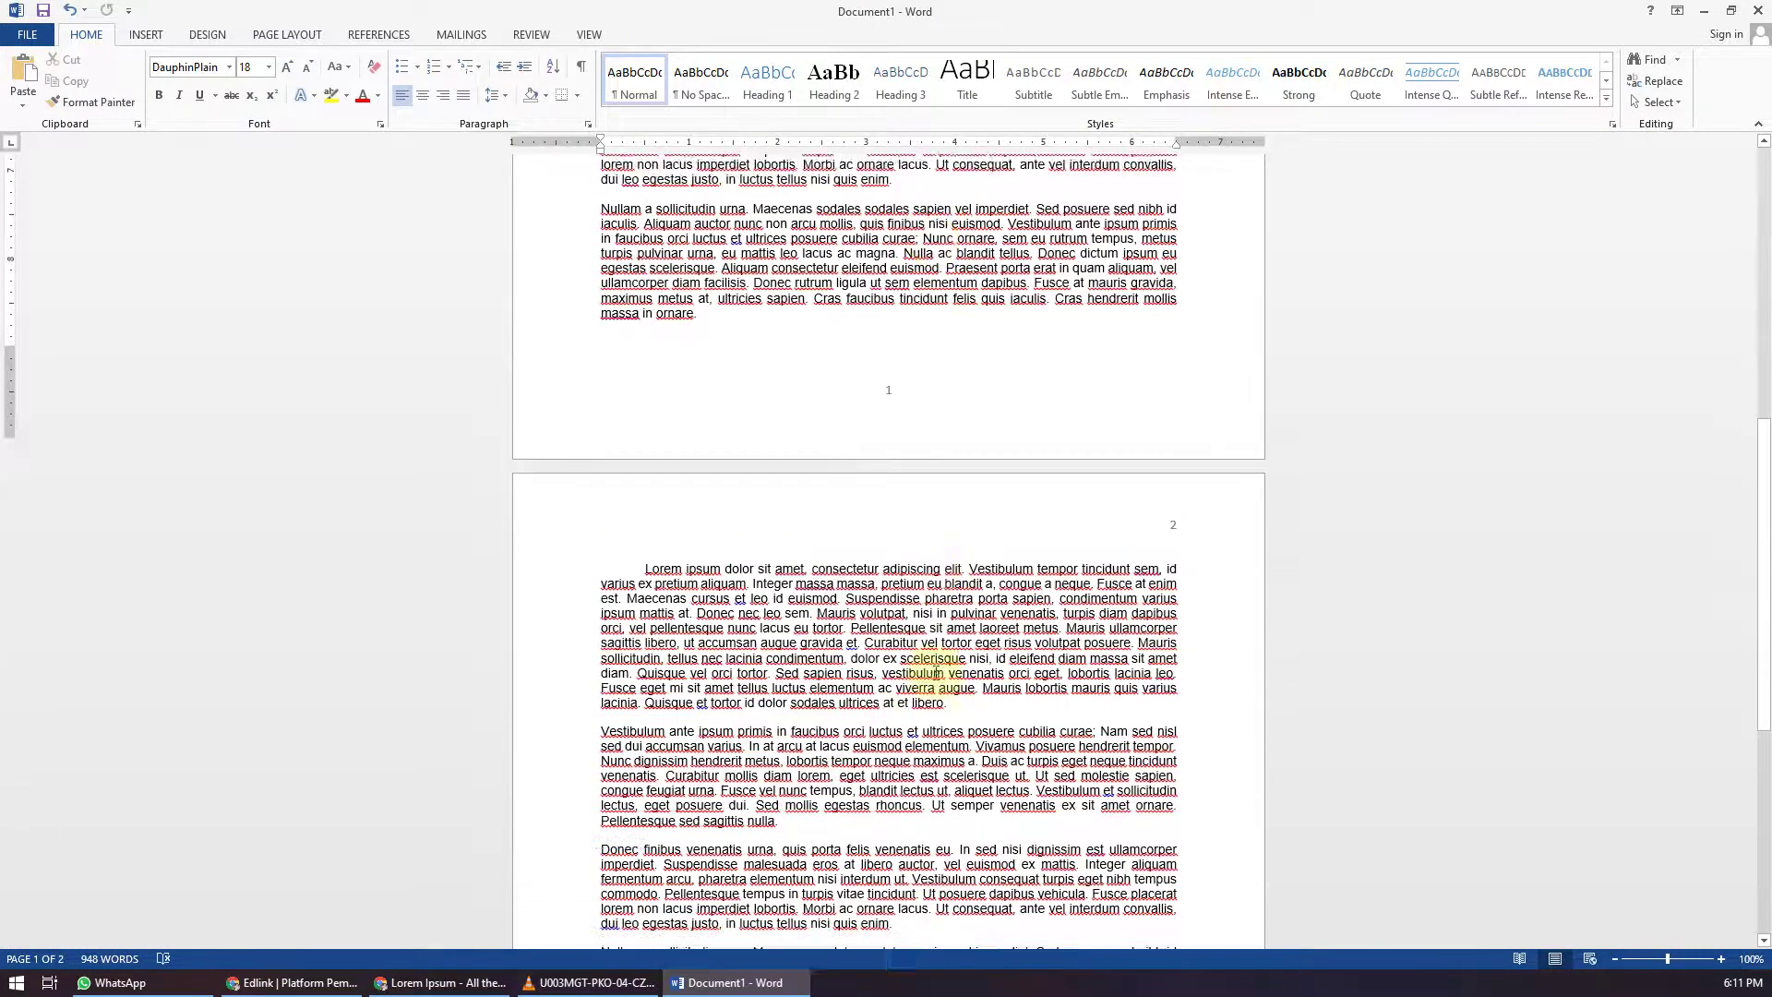
scroll(936, 673, up, 13)
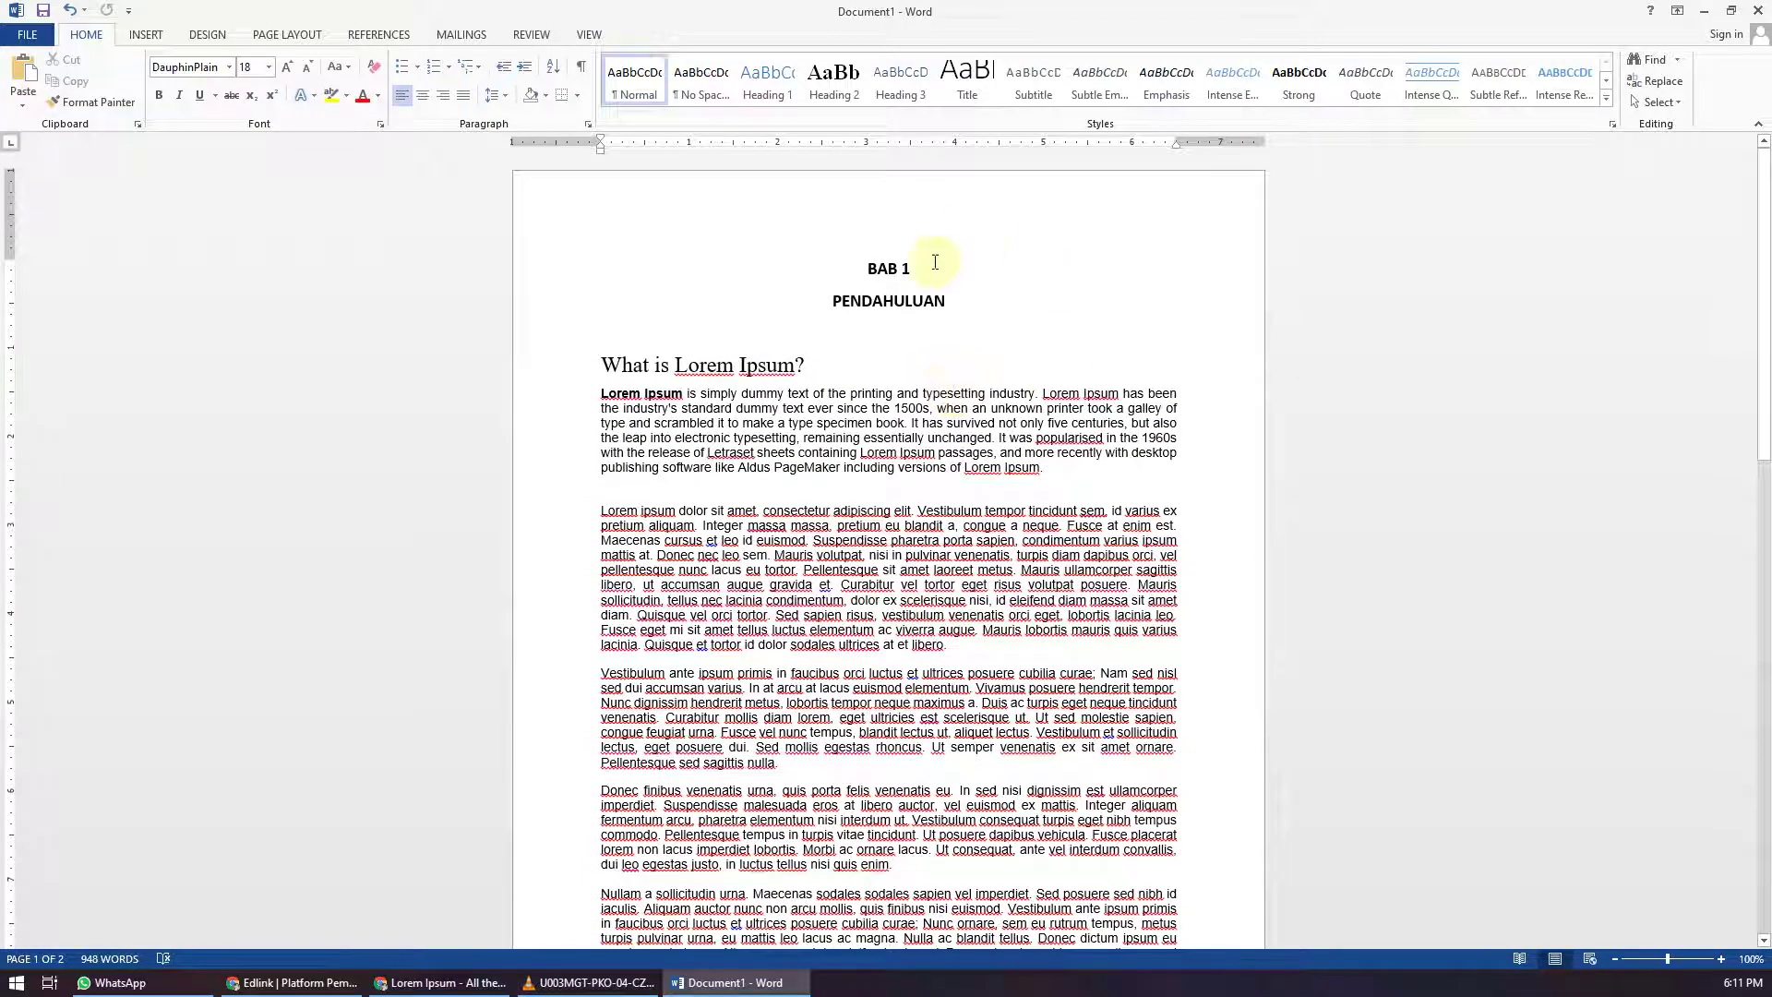
click(815, 467)
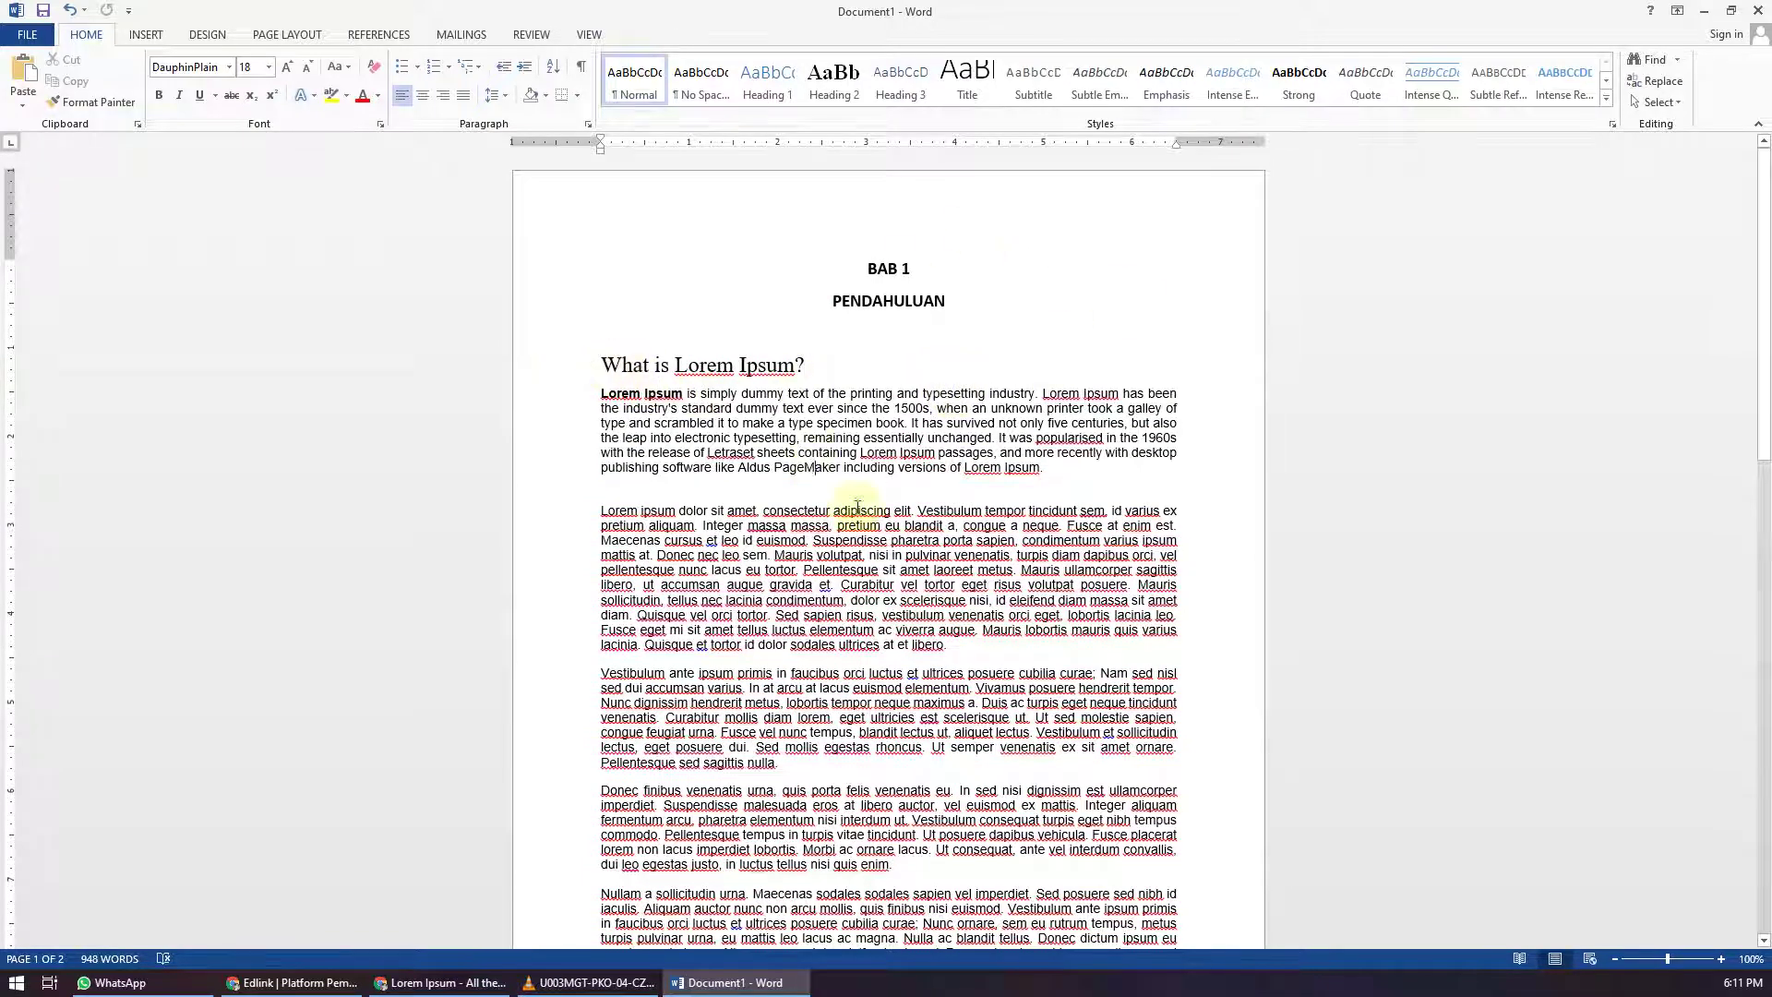
scroll(840, 554, down, 14)
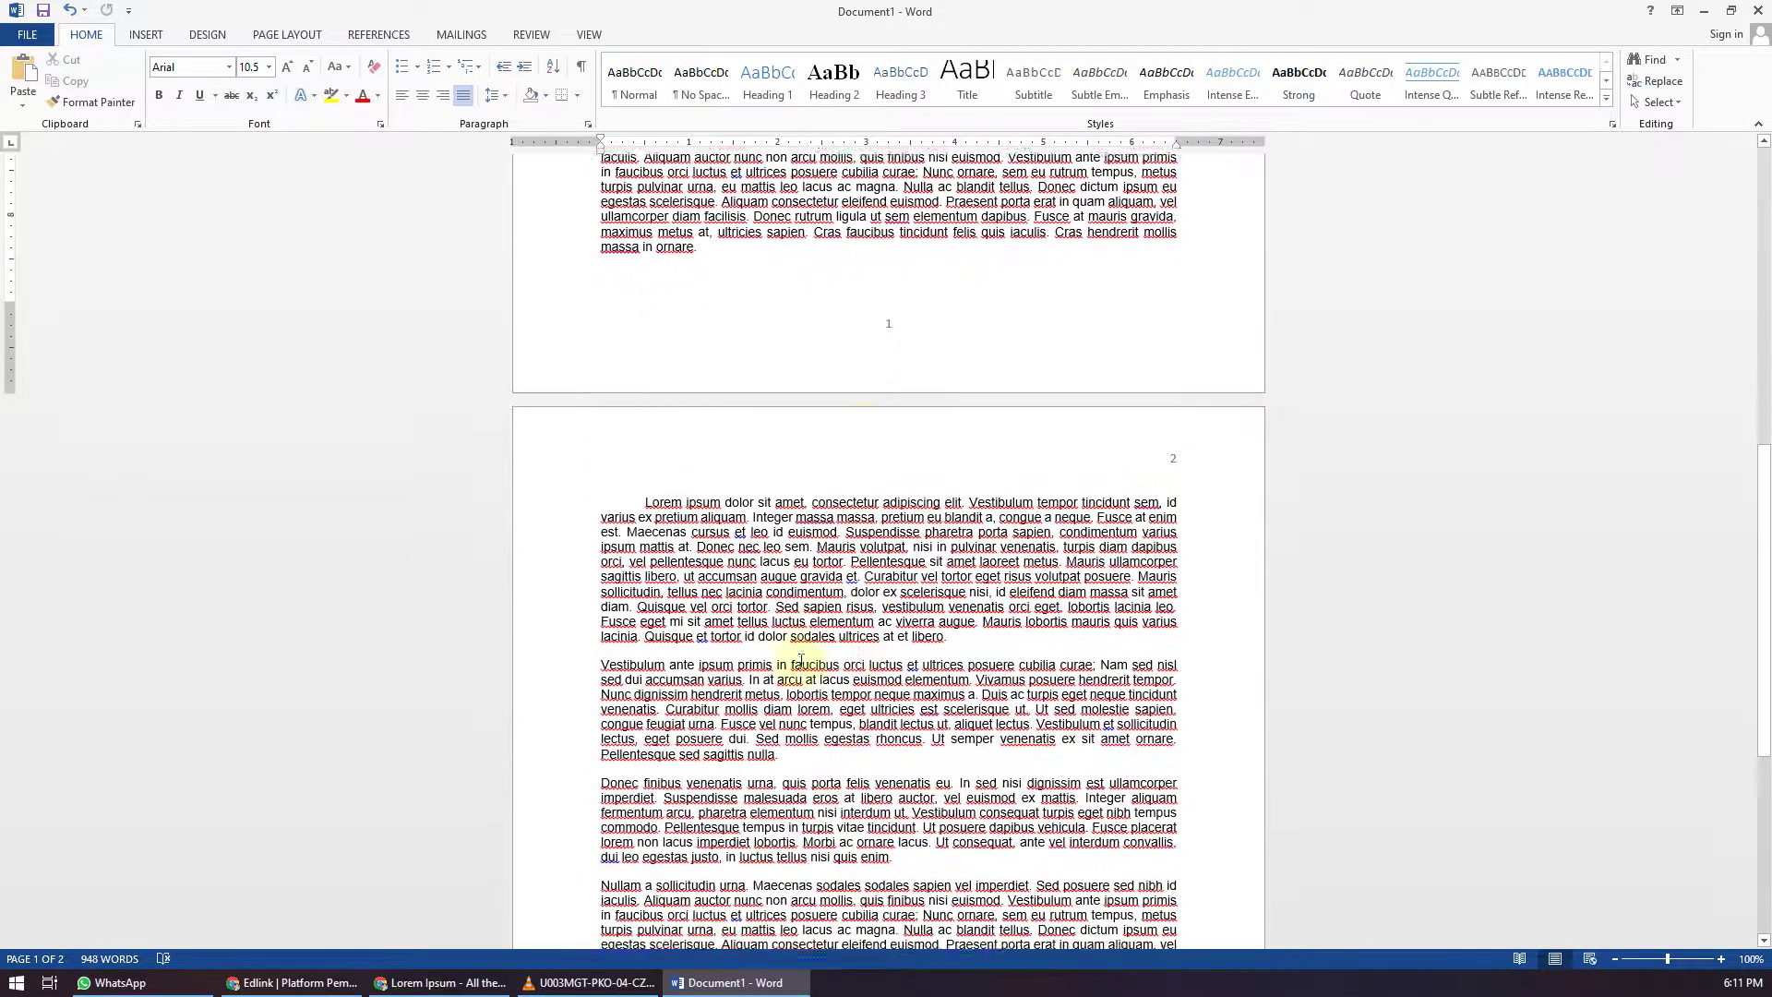
scroll(801, 660, up, 14)
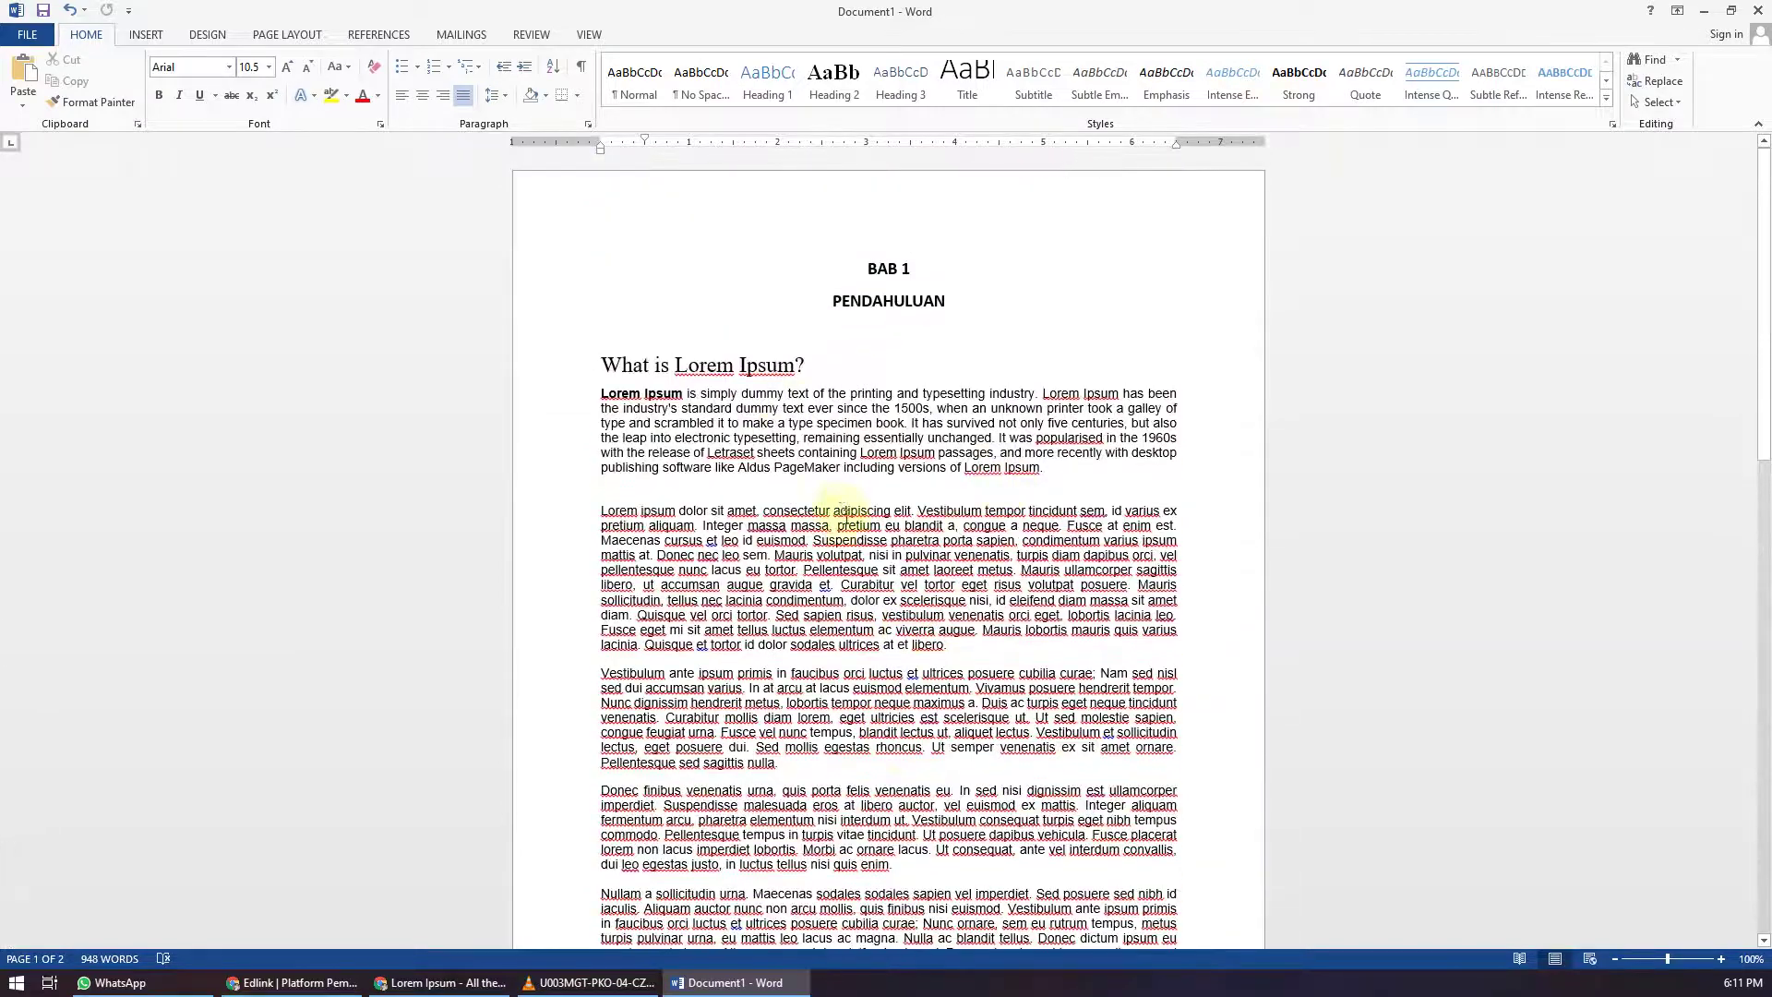
scroll(868, 673, down, 8)
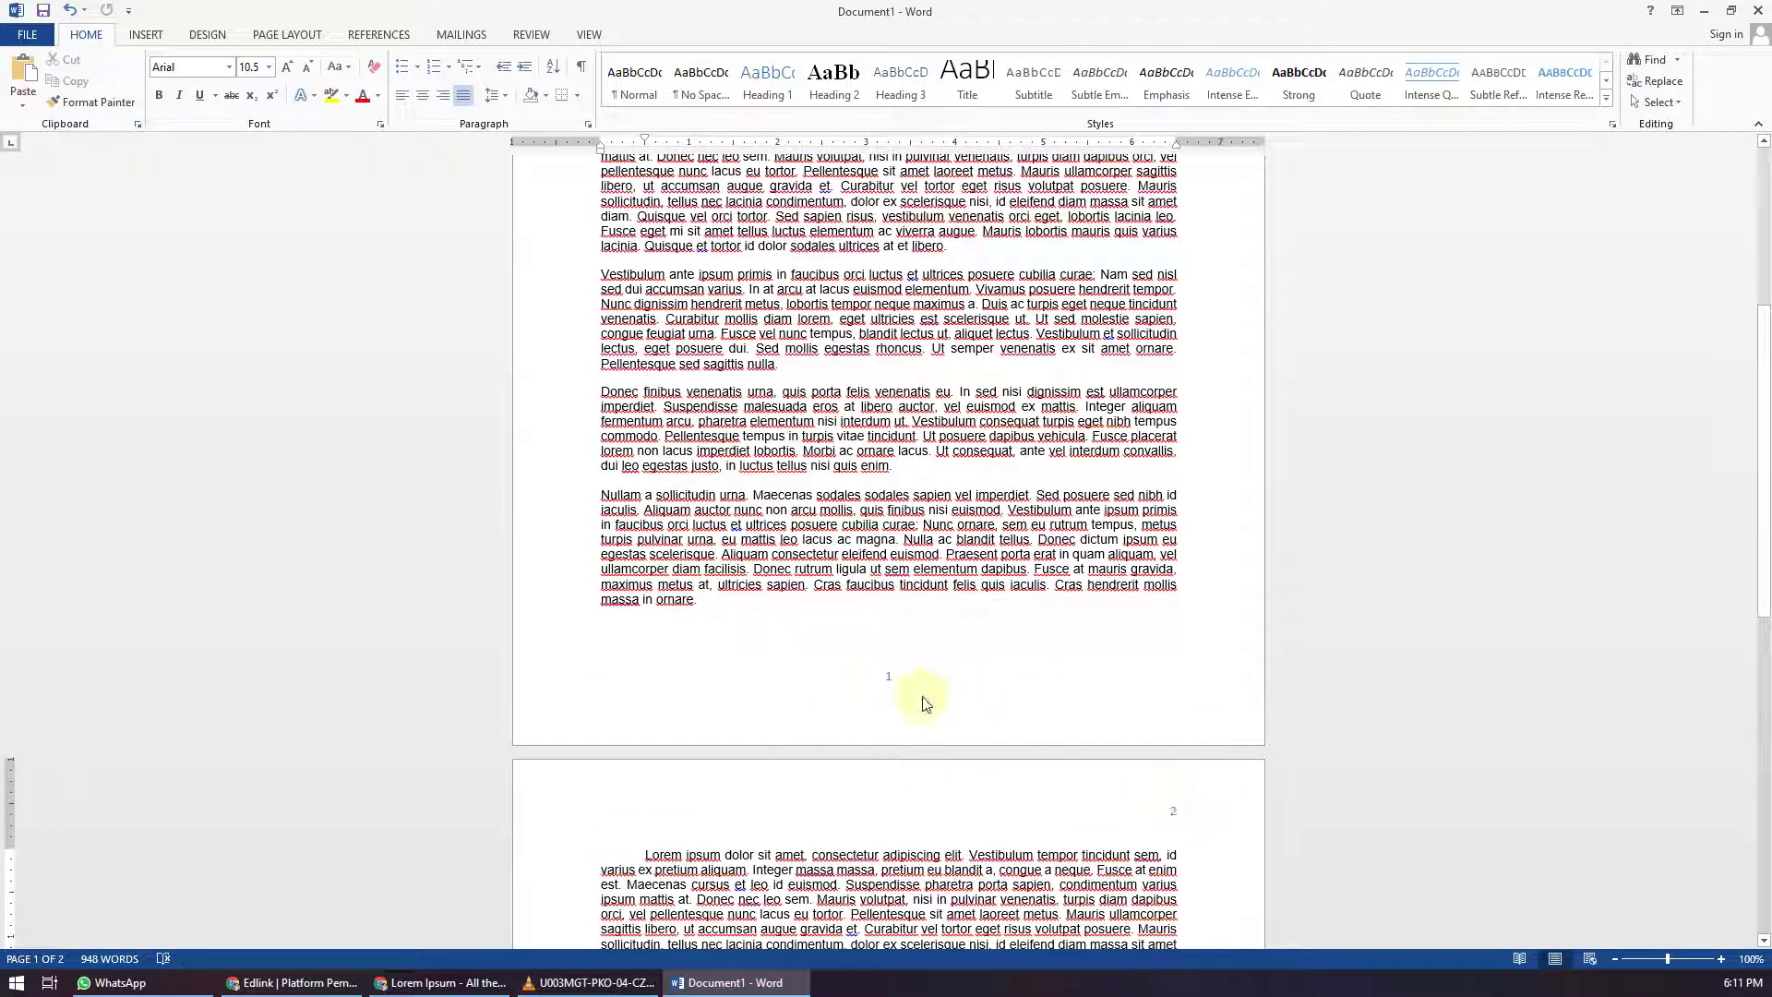
scroll(938, 673, down, 4)
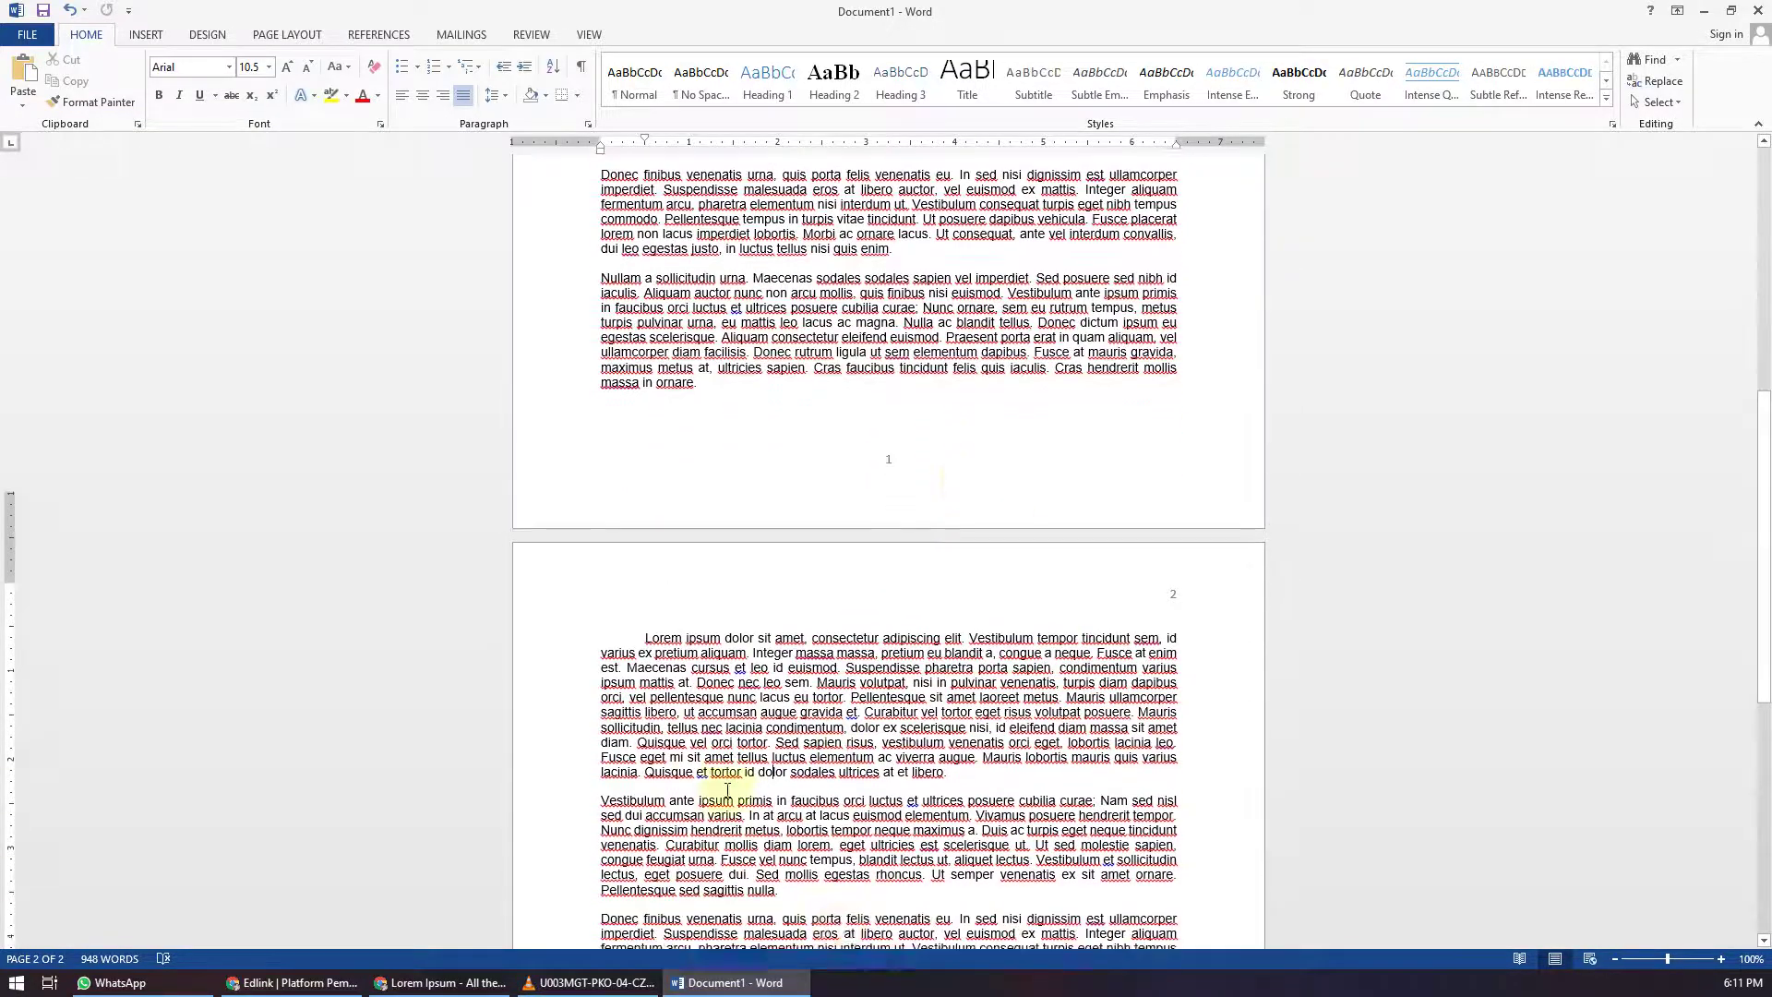
scroll(784, 775, down, 15)
scroll(868, 812, up, 13)
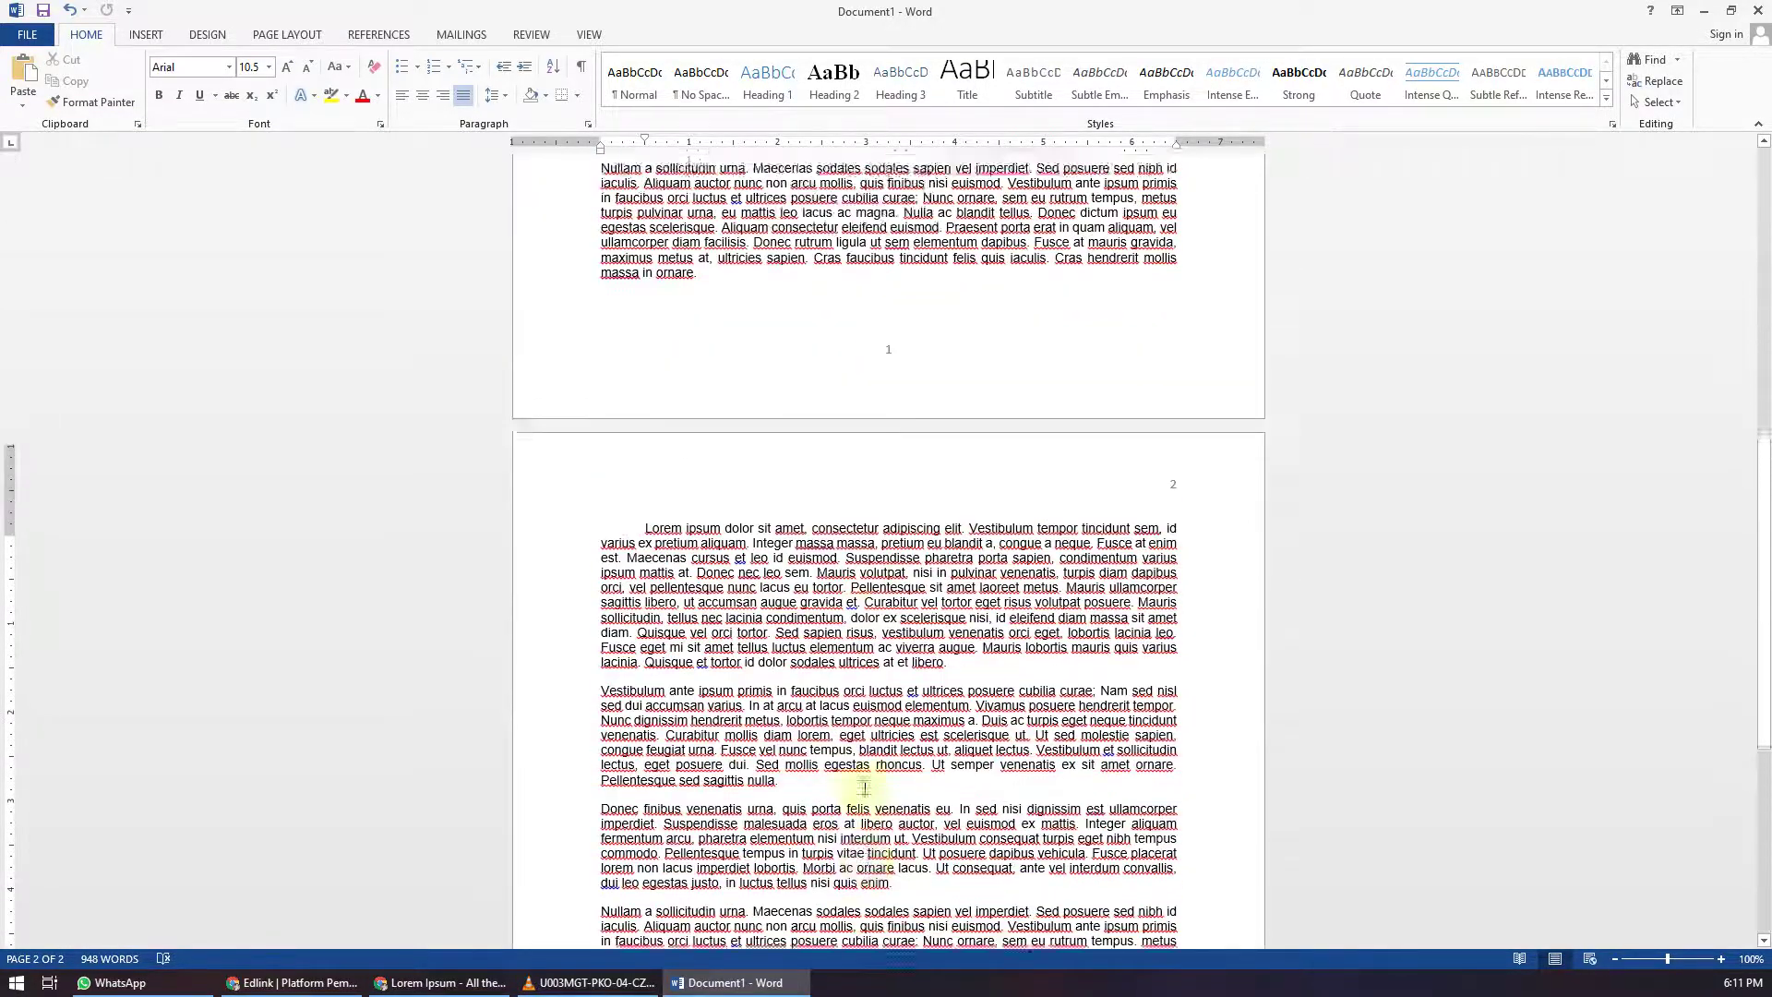
scroll(865, 787, up, 12)
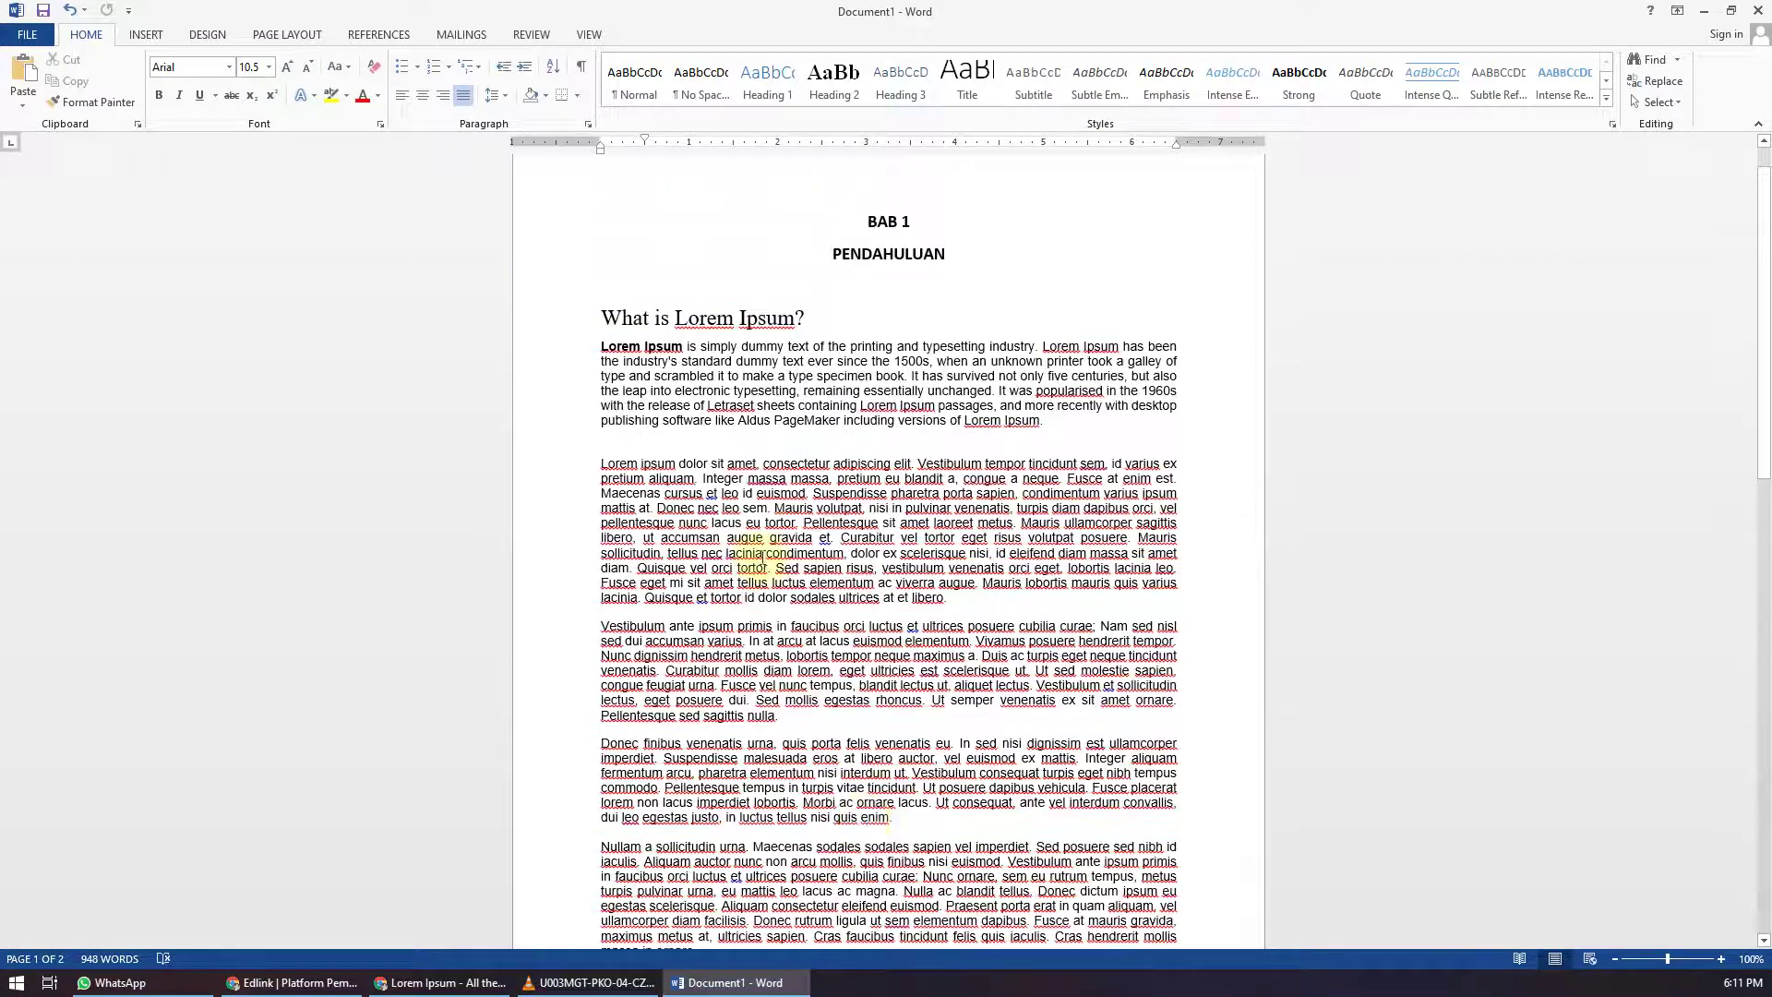
click(861, 290)
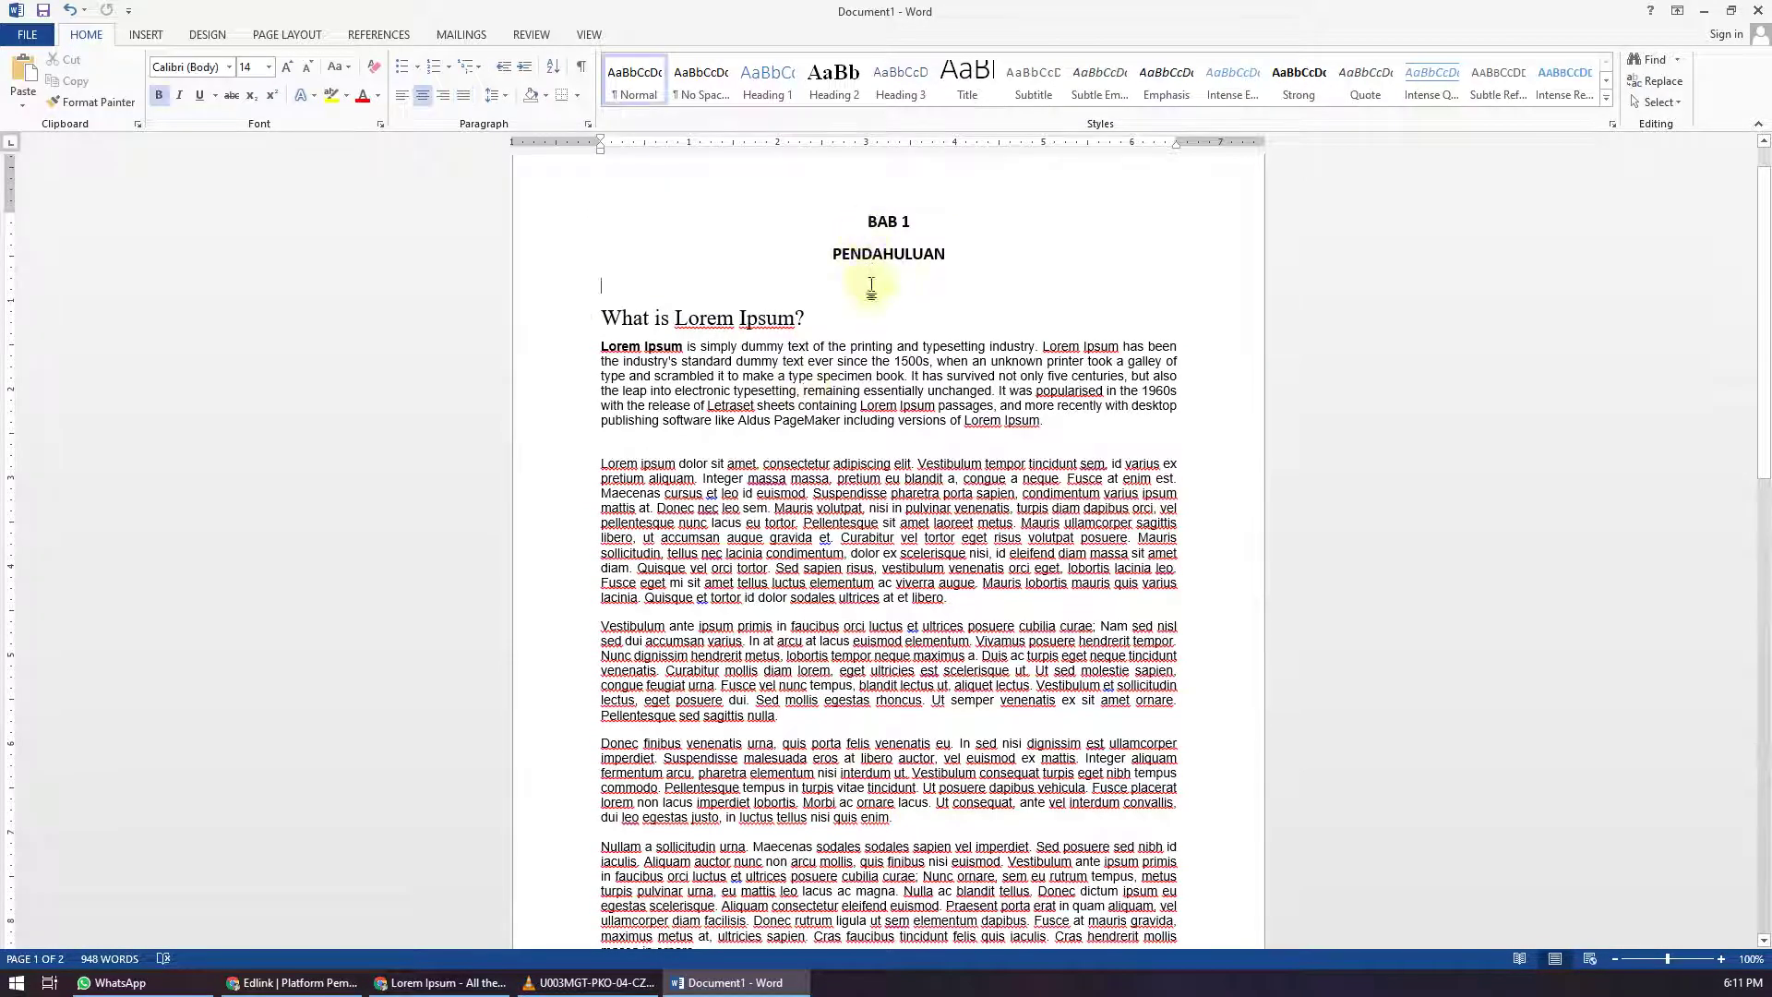
scroll(895, 470, down, 9)
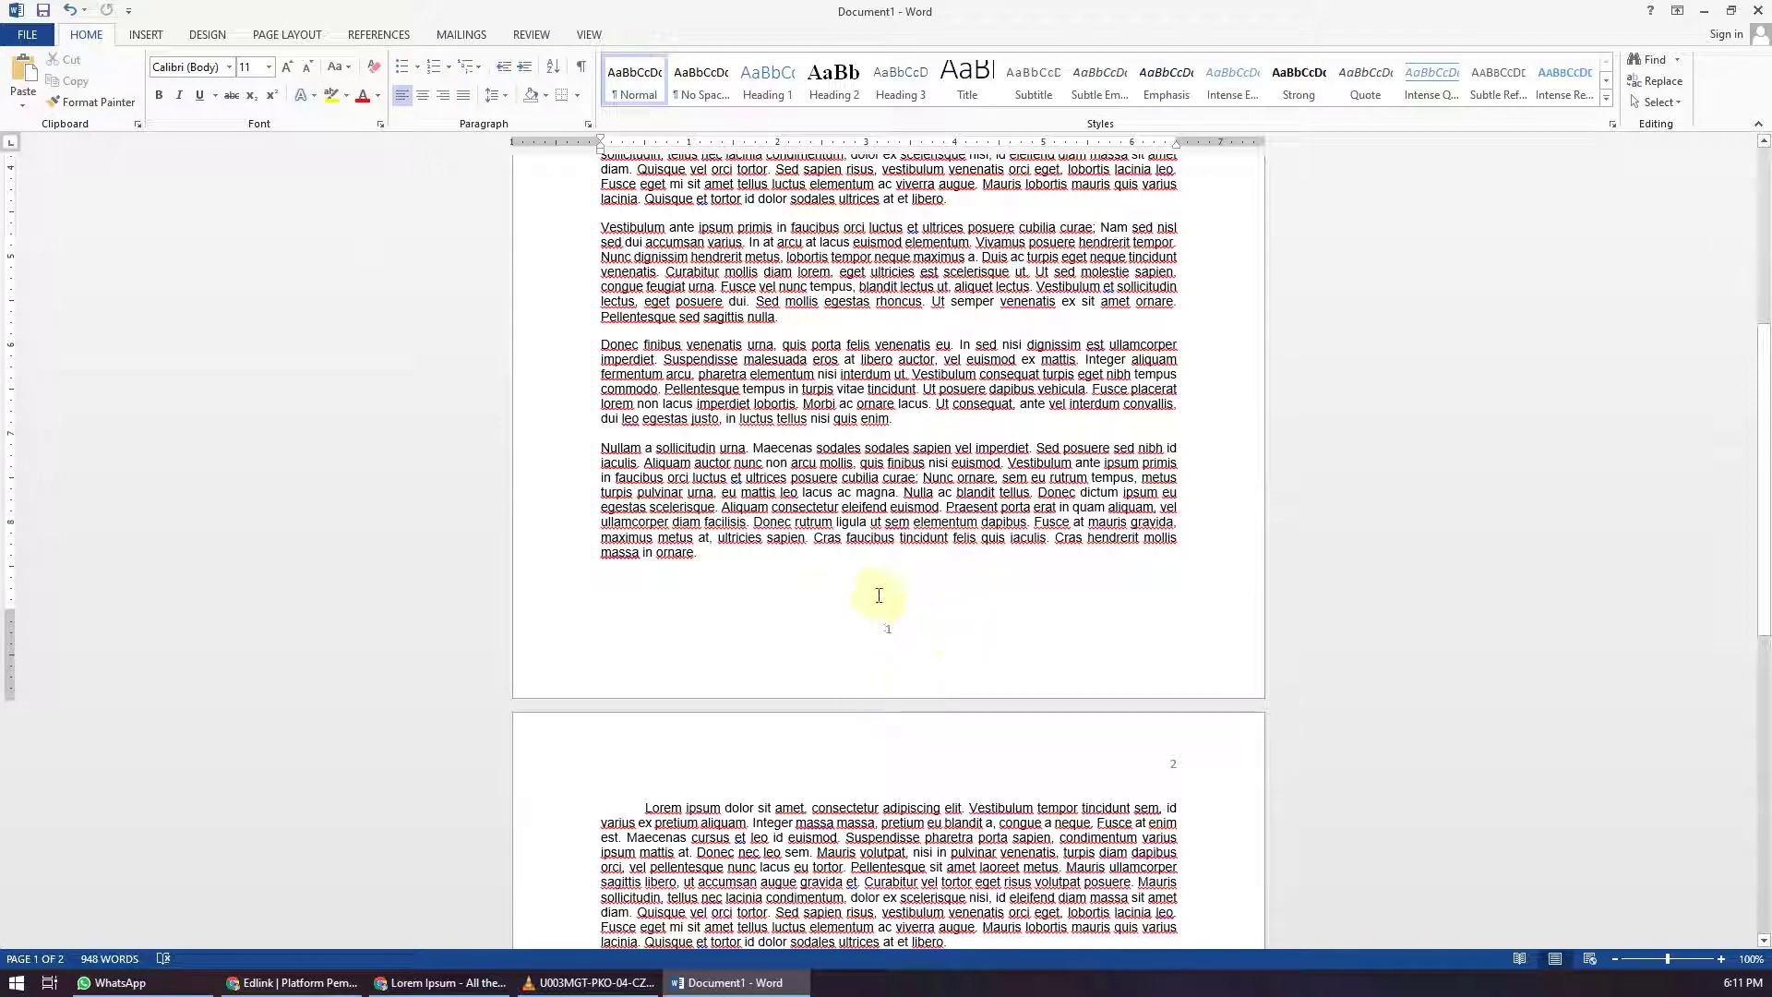
scroll(881, 600, up, 8)
scroll(884, 604, up, 2)
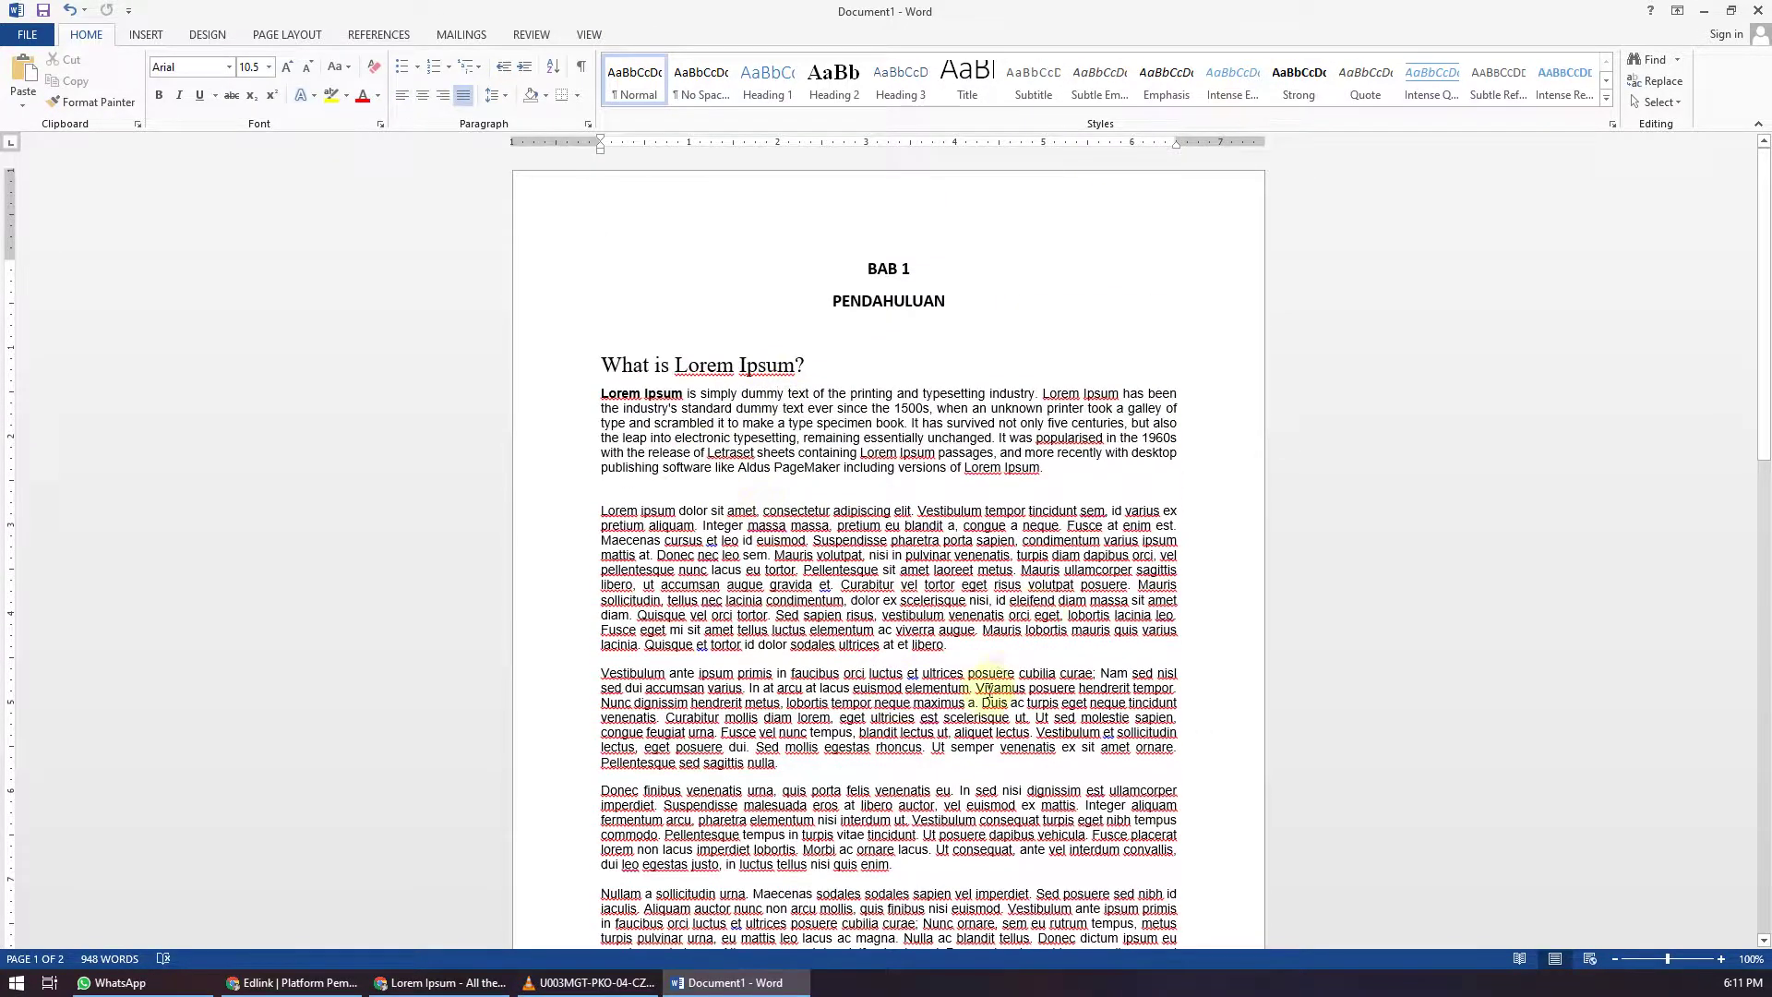
scroll(987, 688, down, 12)
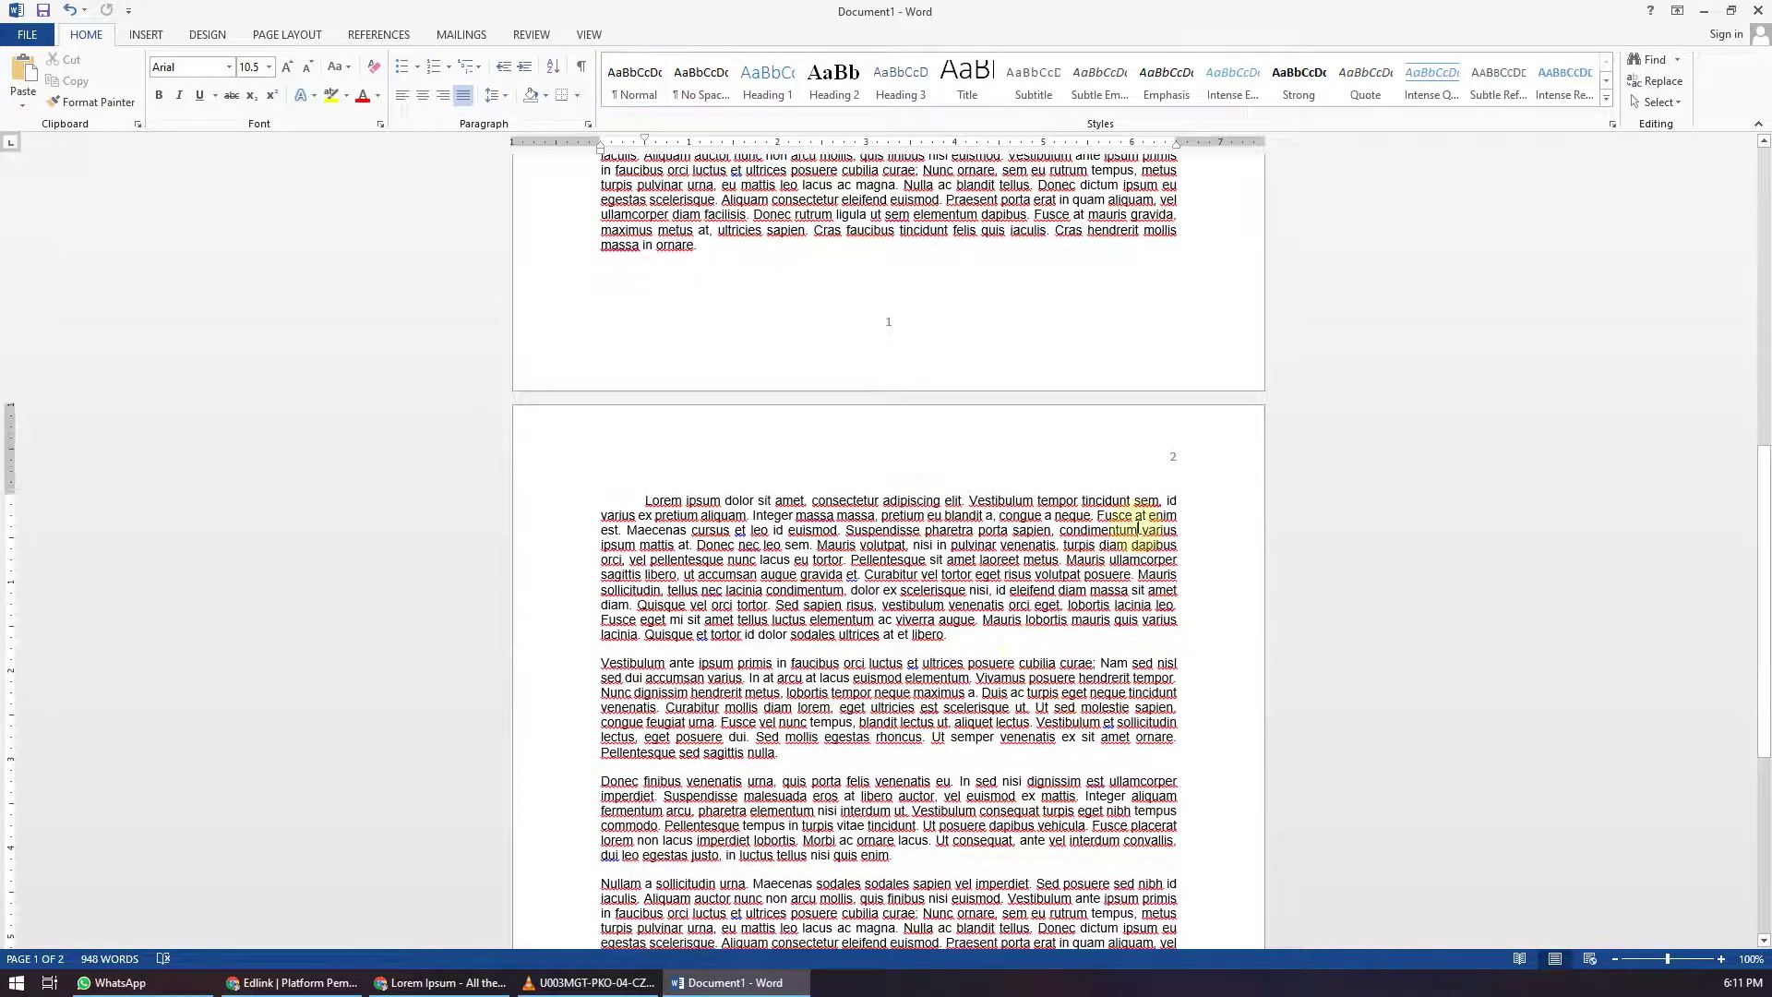
scroll(905, 605, up, 12)
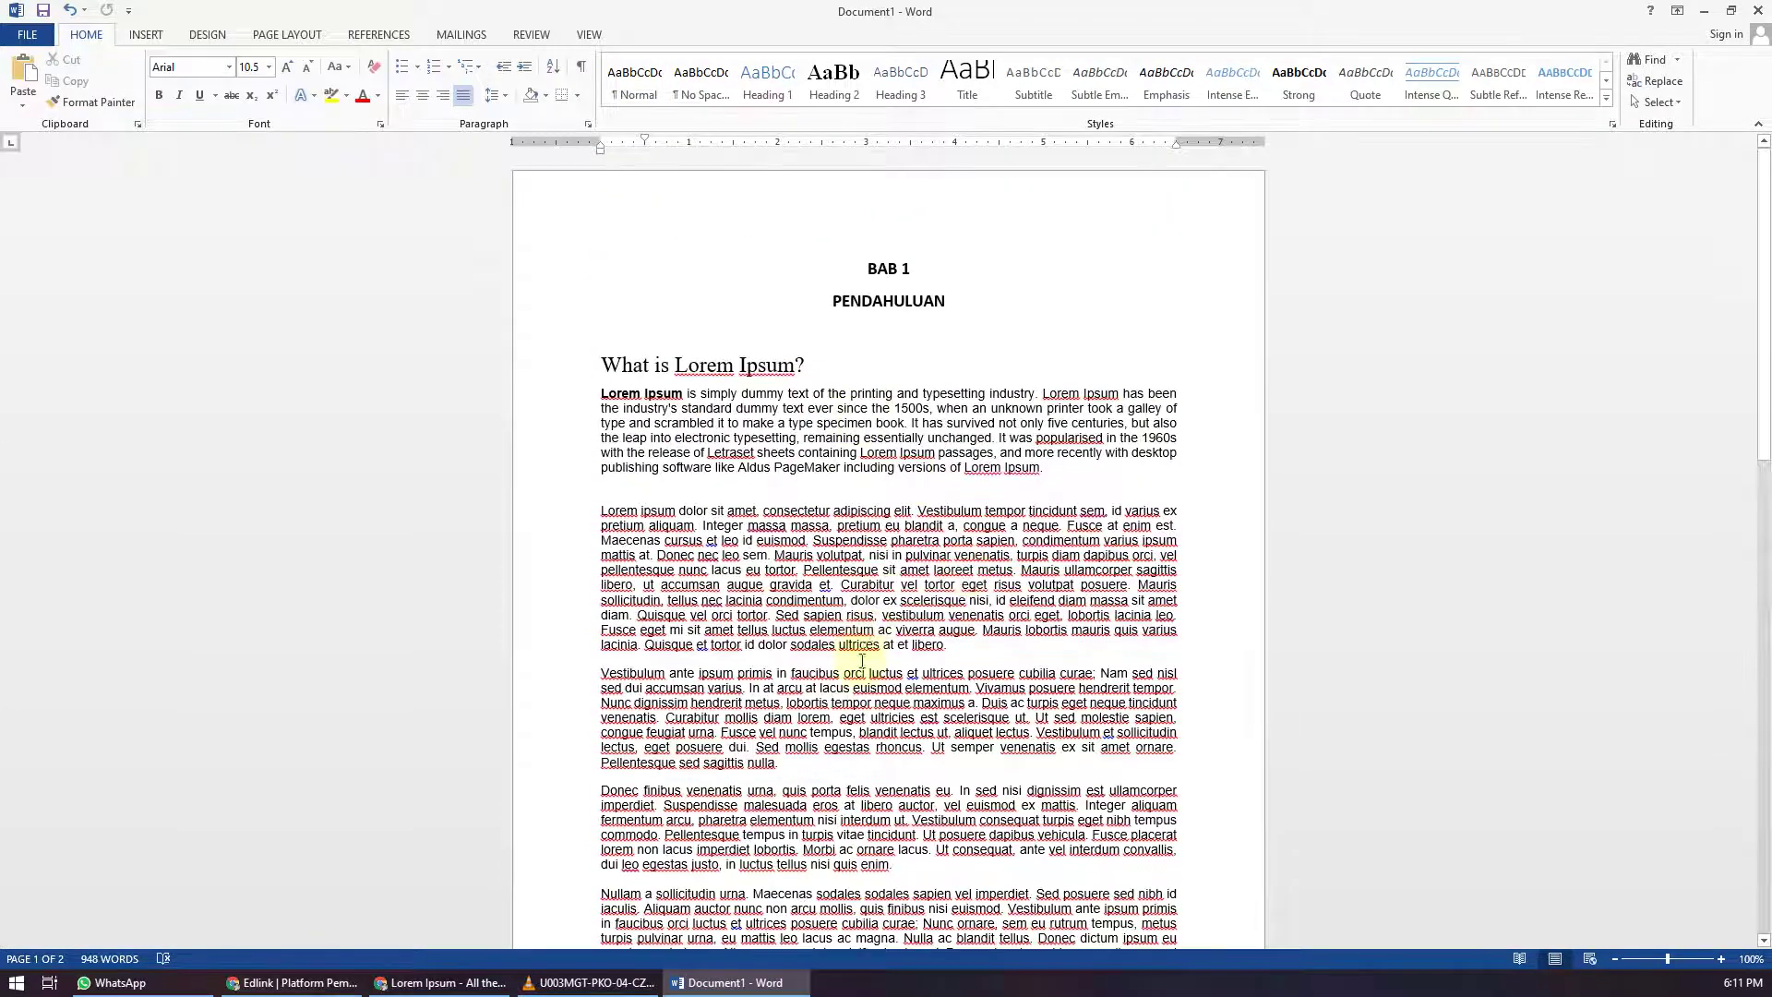
scroll(857, 738, down, 4)
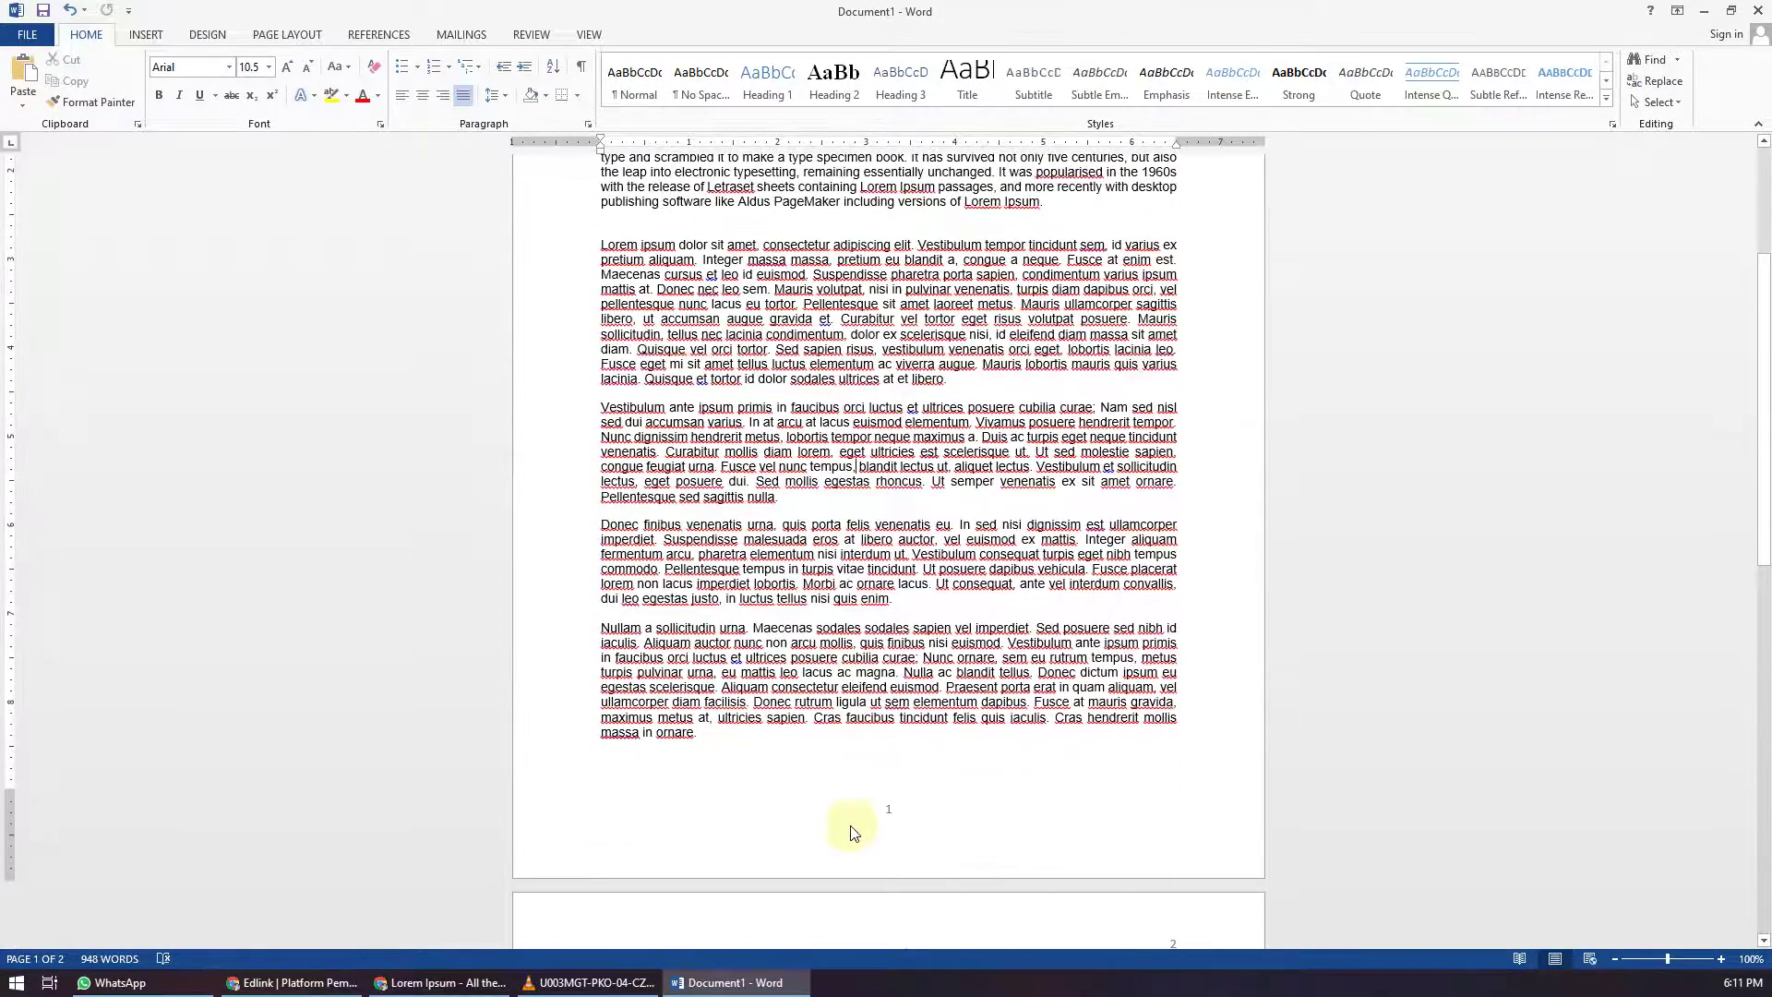
scroll(900, 791, down, 11)
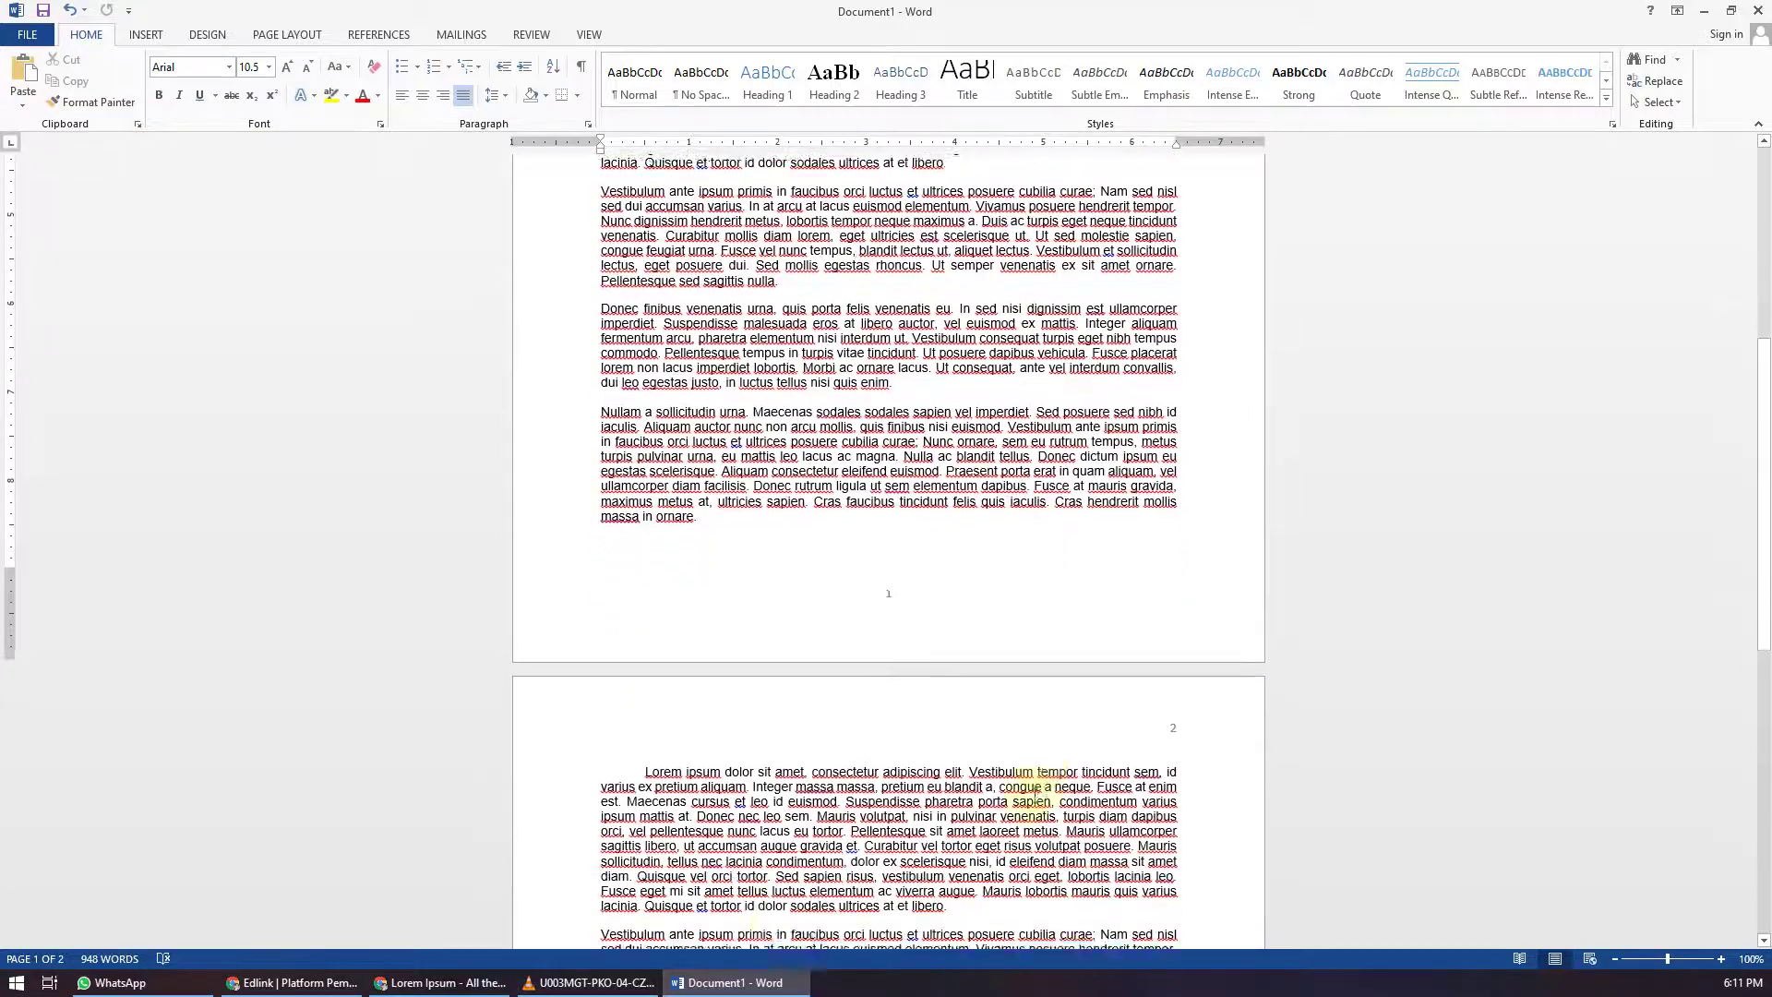
scroll(1157, 599, up, 3)
scroll(1157, 599, up, 8)
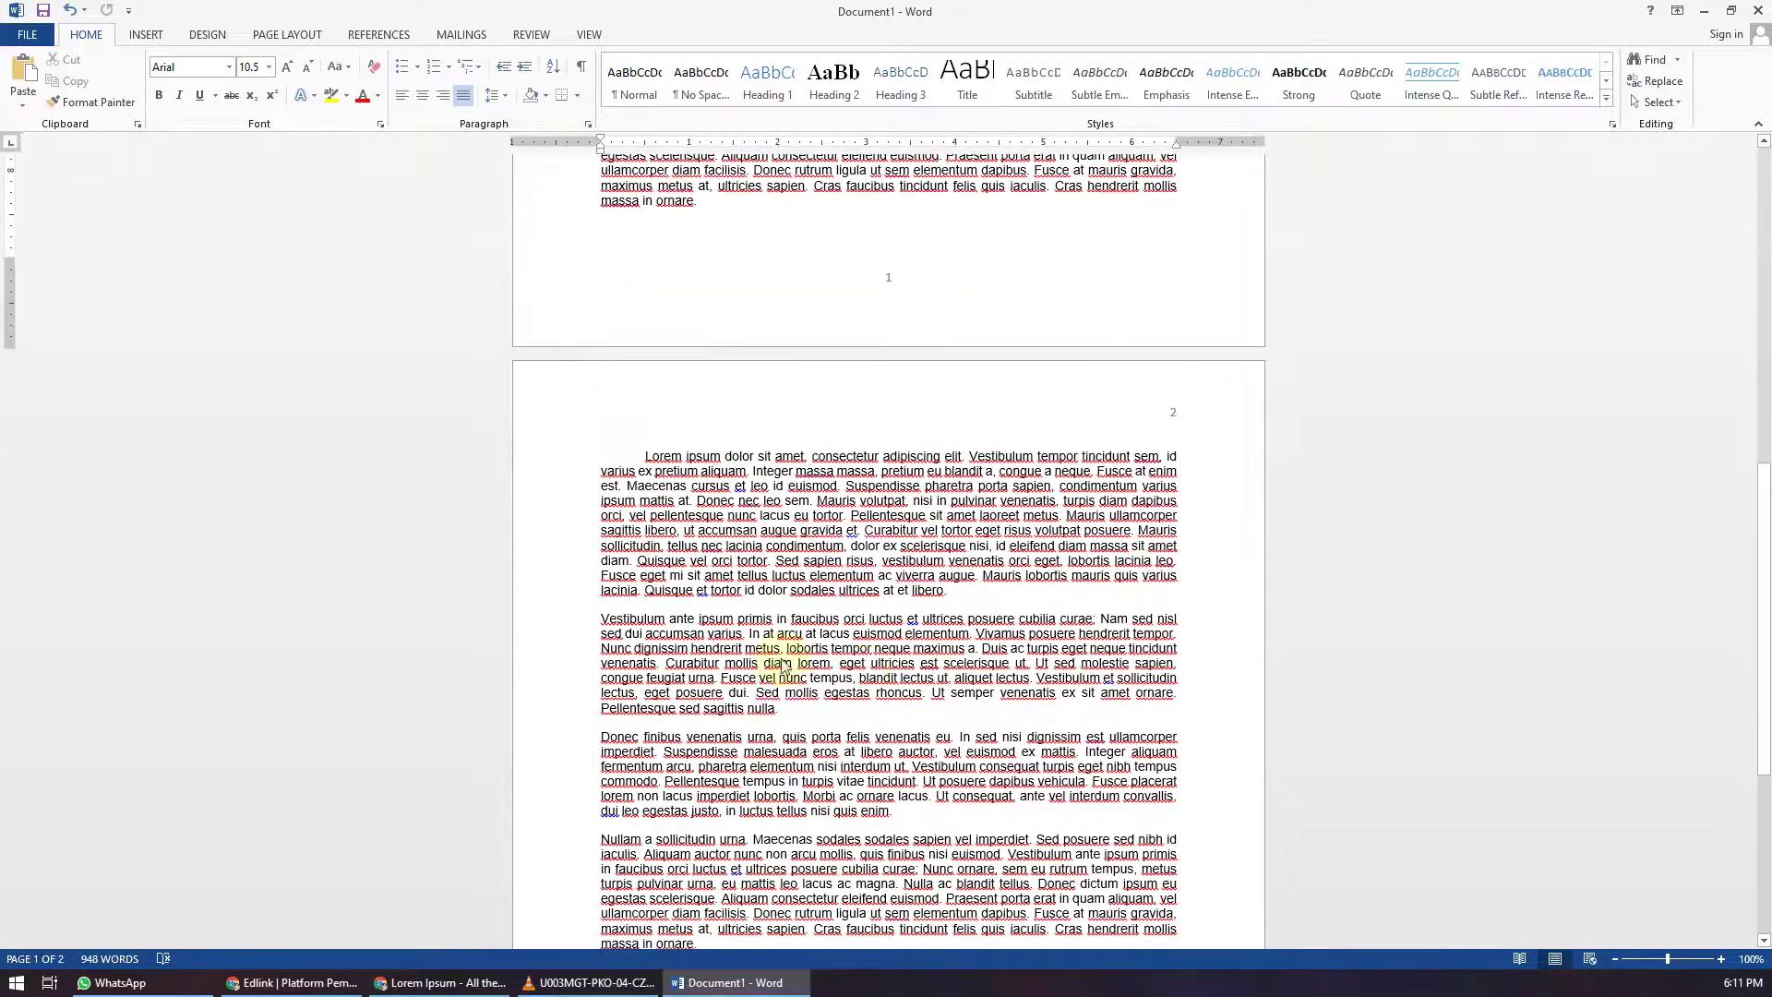
scroll(828, 535, up, 4)
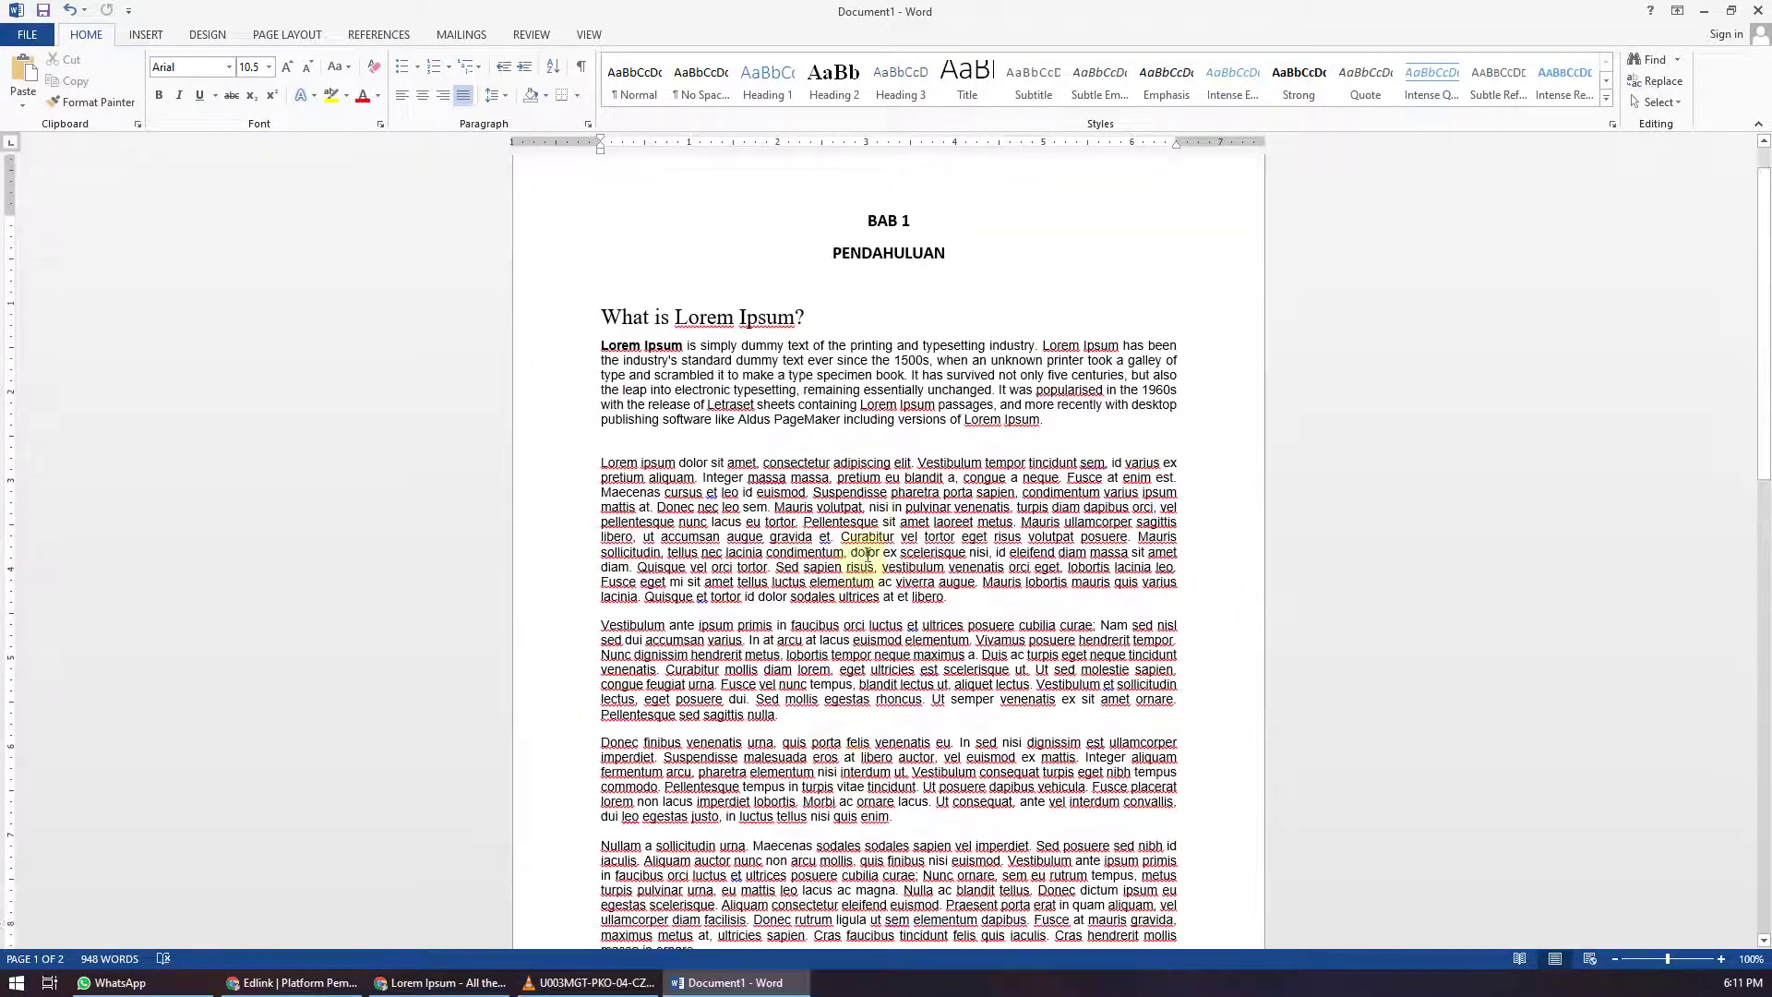
scroll(885, 725, down, 5)
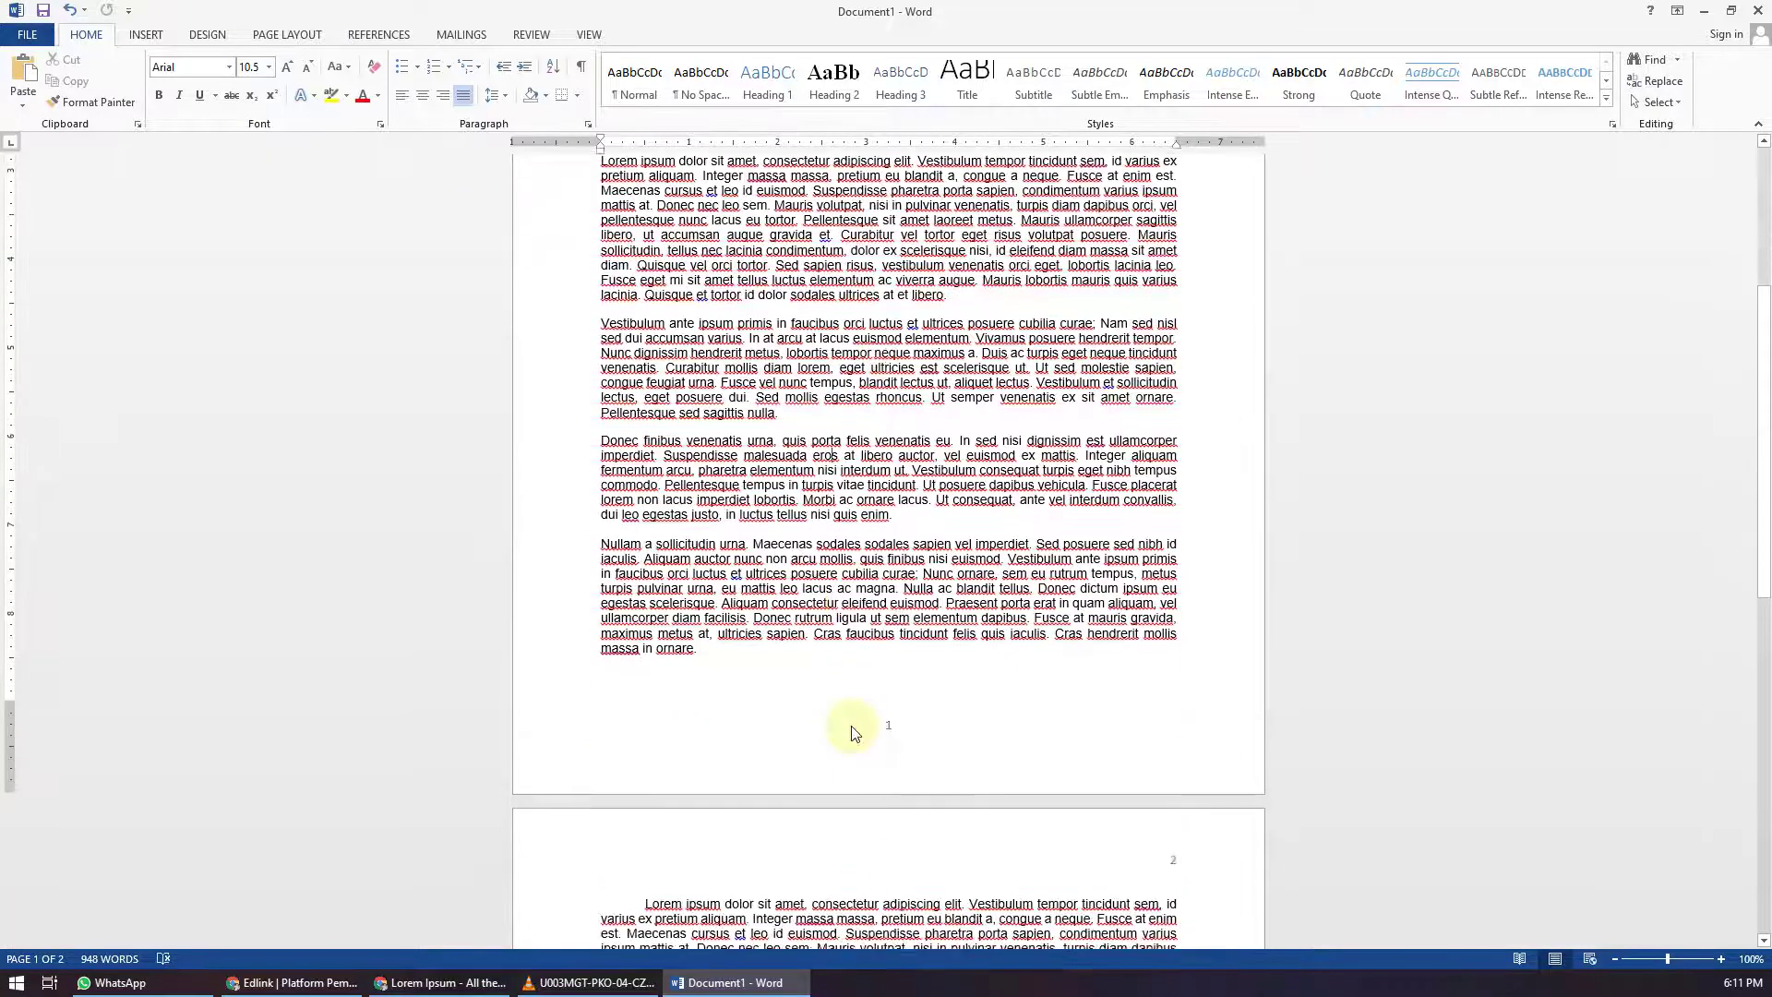
Step: Open the first page's footer to inspect its section label and page number, and return to the document body
click(732, 673)
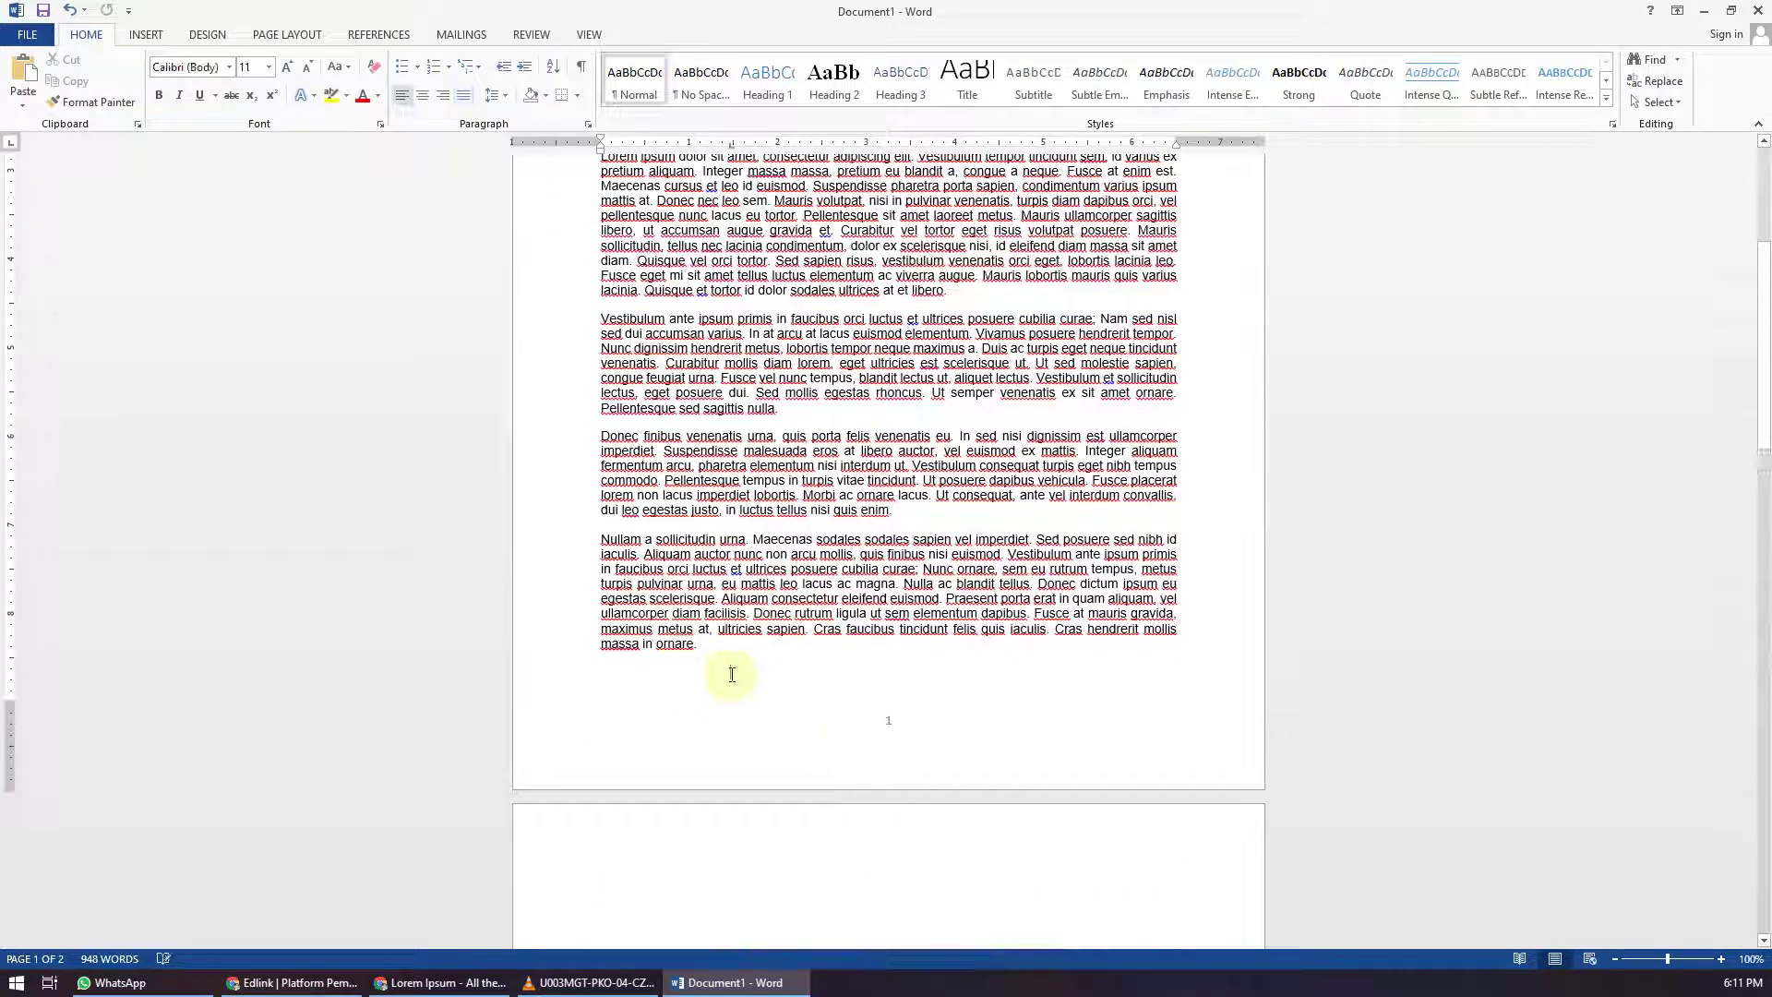
double_click(630, 720)
scroll(837, 680, down, 3)
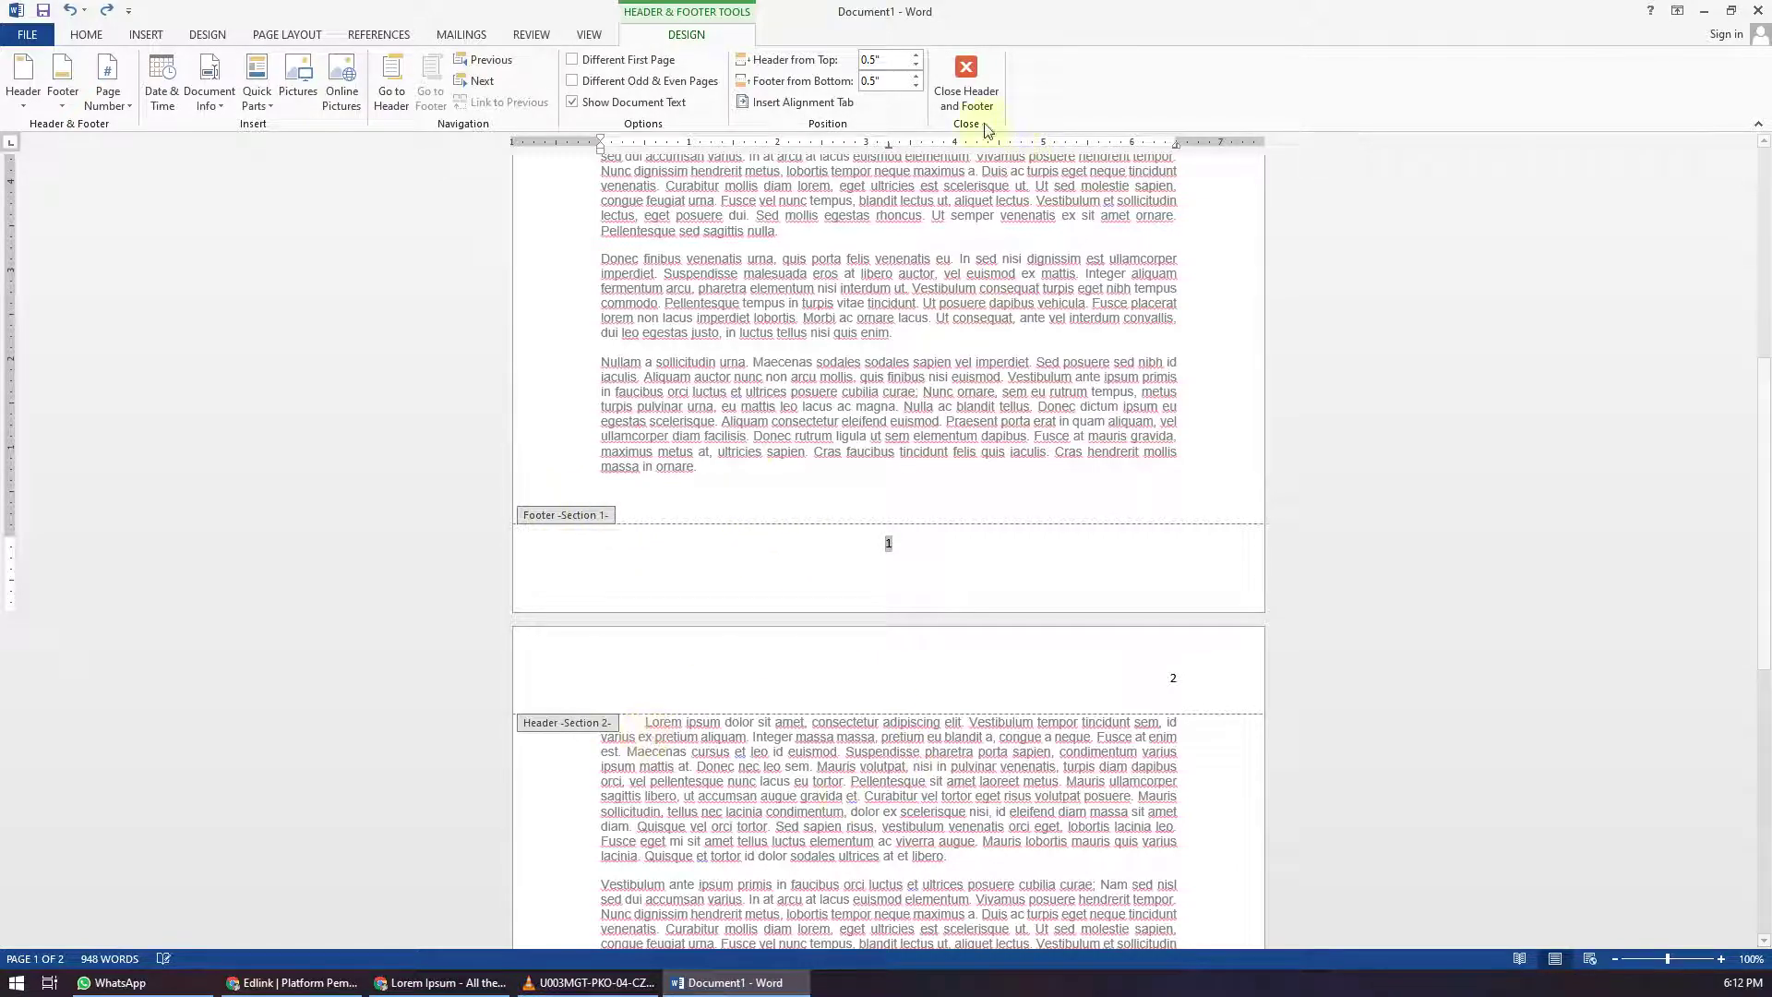
click(965, 87)
scroll(854, 467, up, 5)
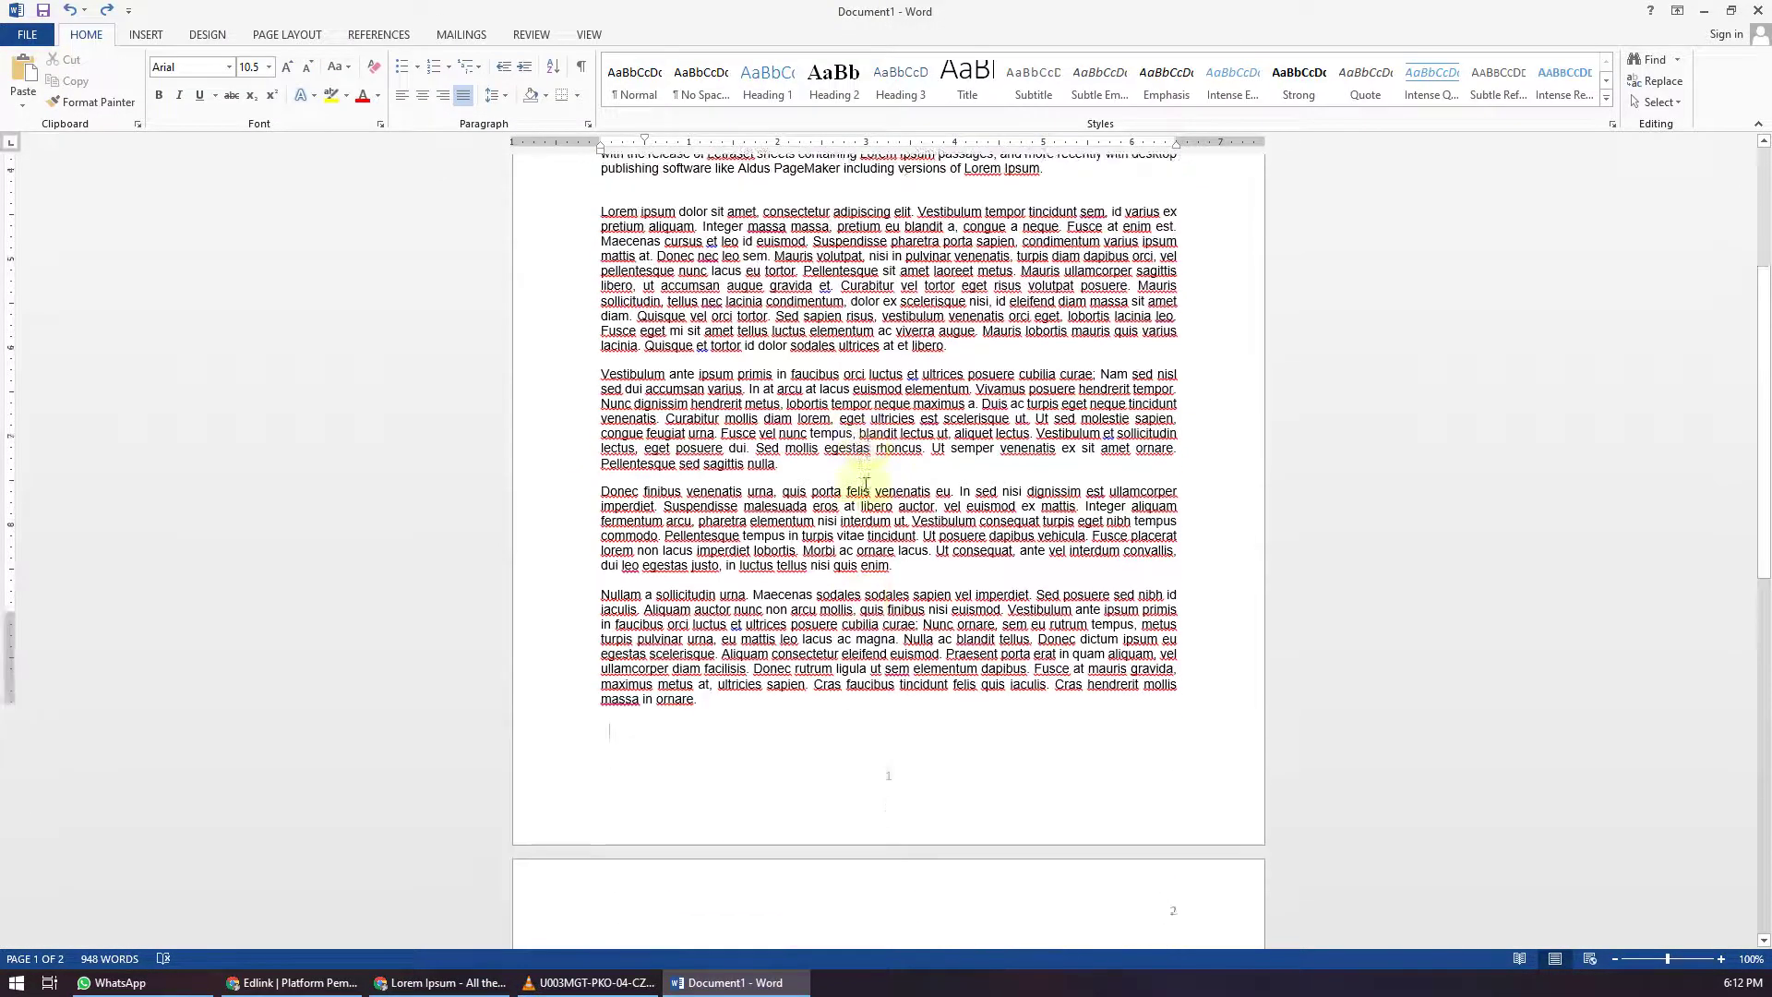
Step: Review the section break types, including Next Page, and open the second page's header to inspect its section label
scroll(724, 565, down, 10)
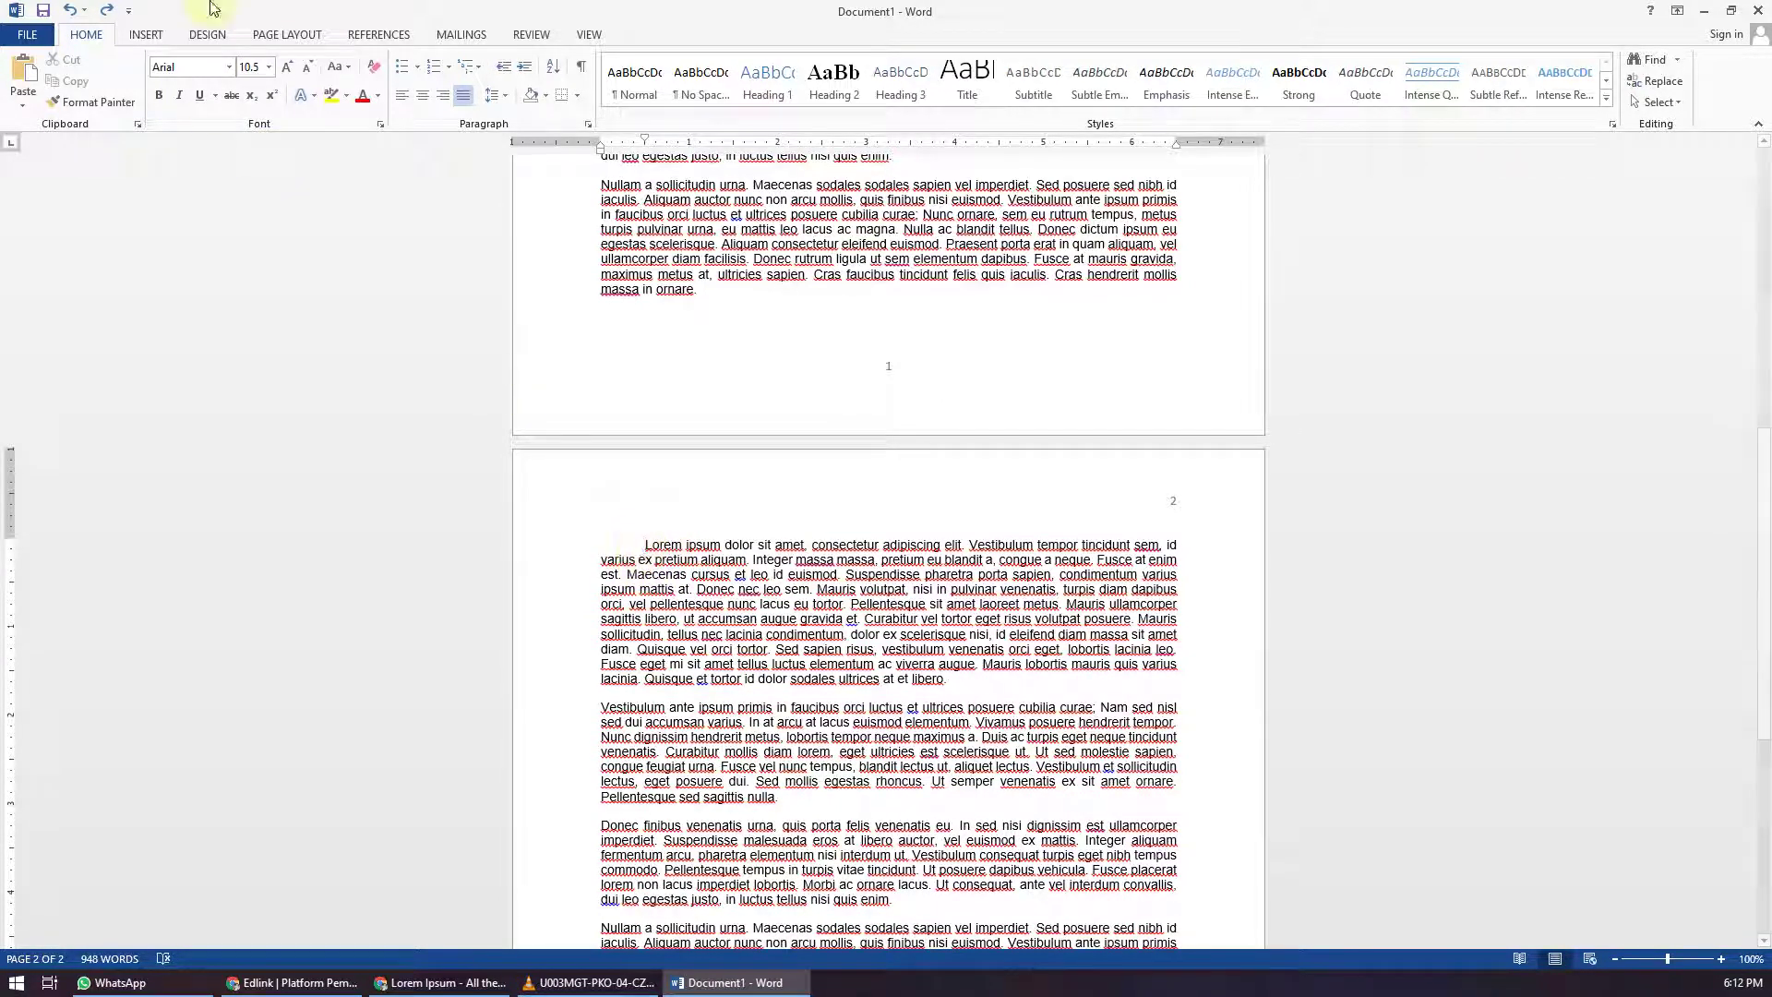
click(287, 37)
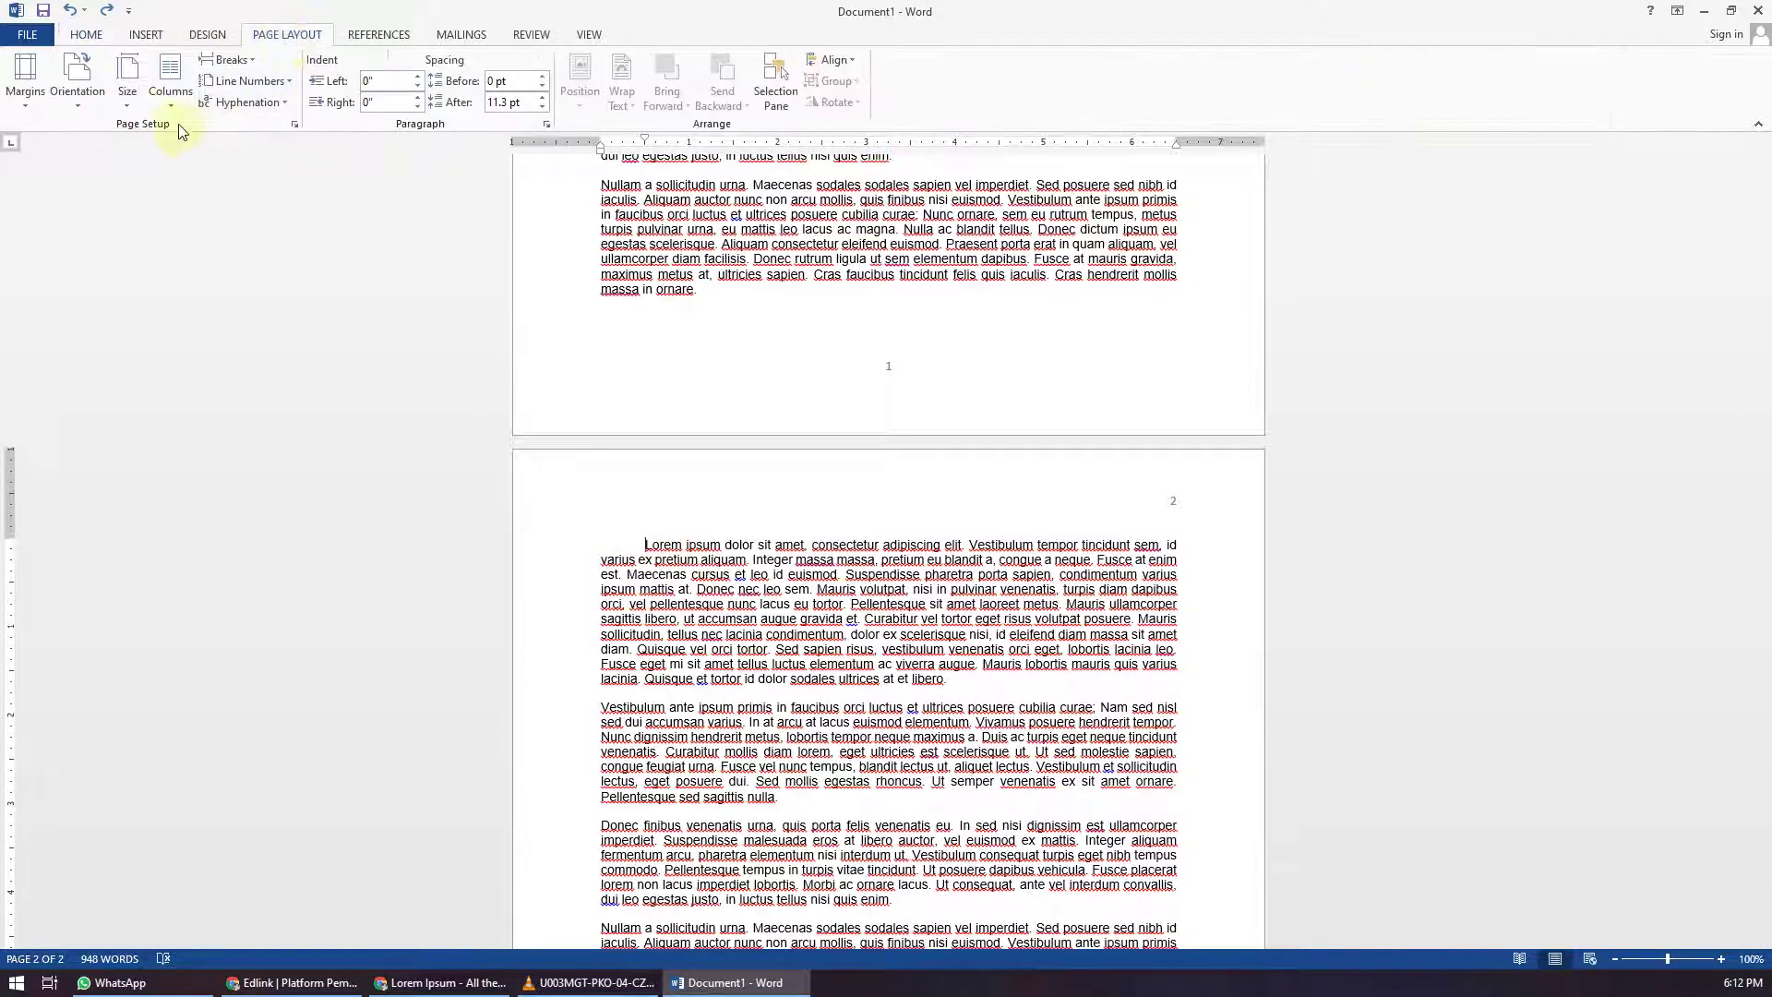
click(248, 59)
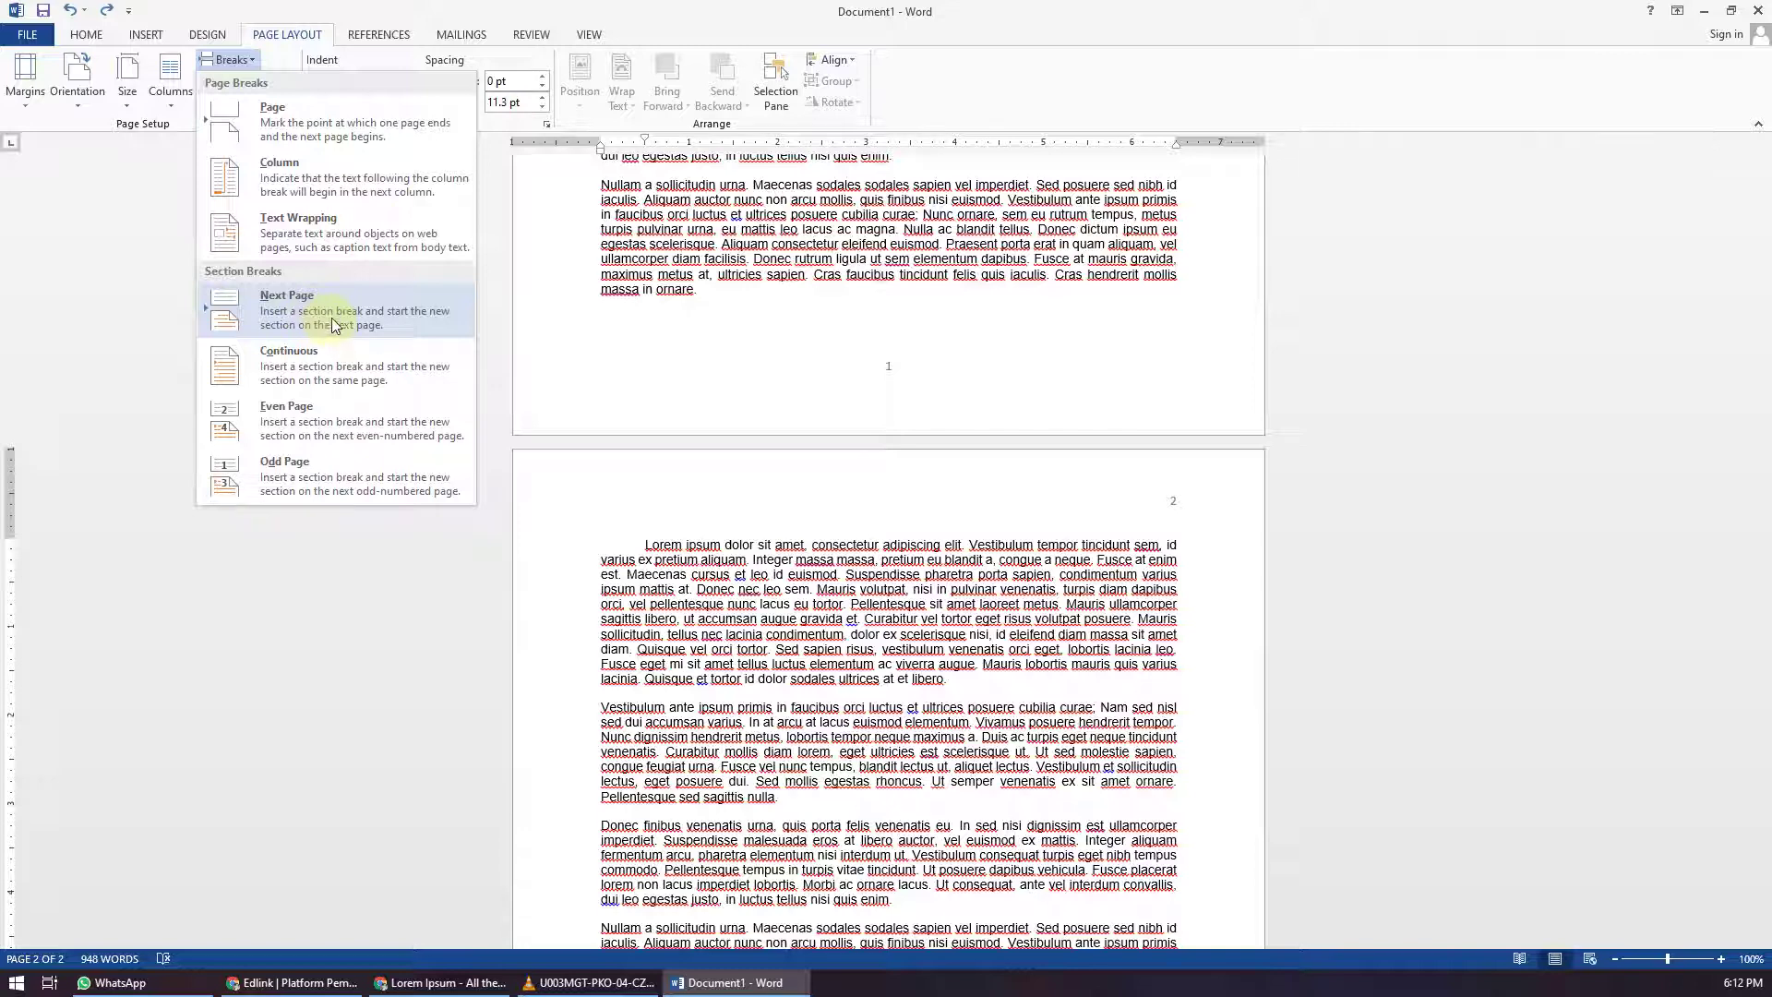
click(771, 506)
double_click(785, 492)
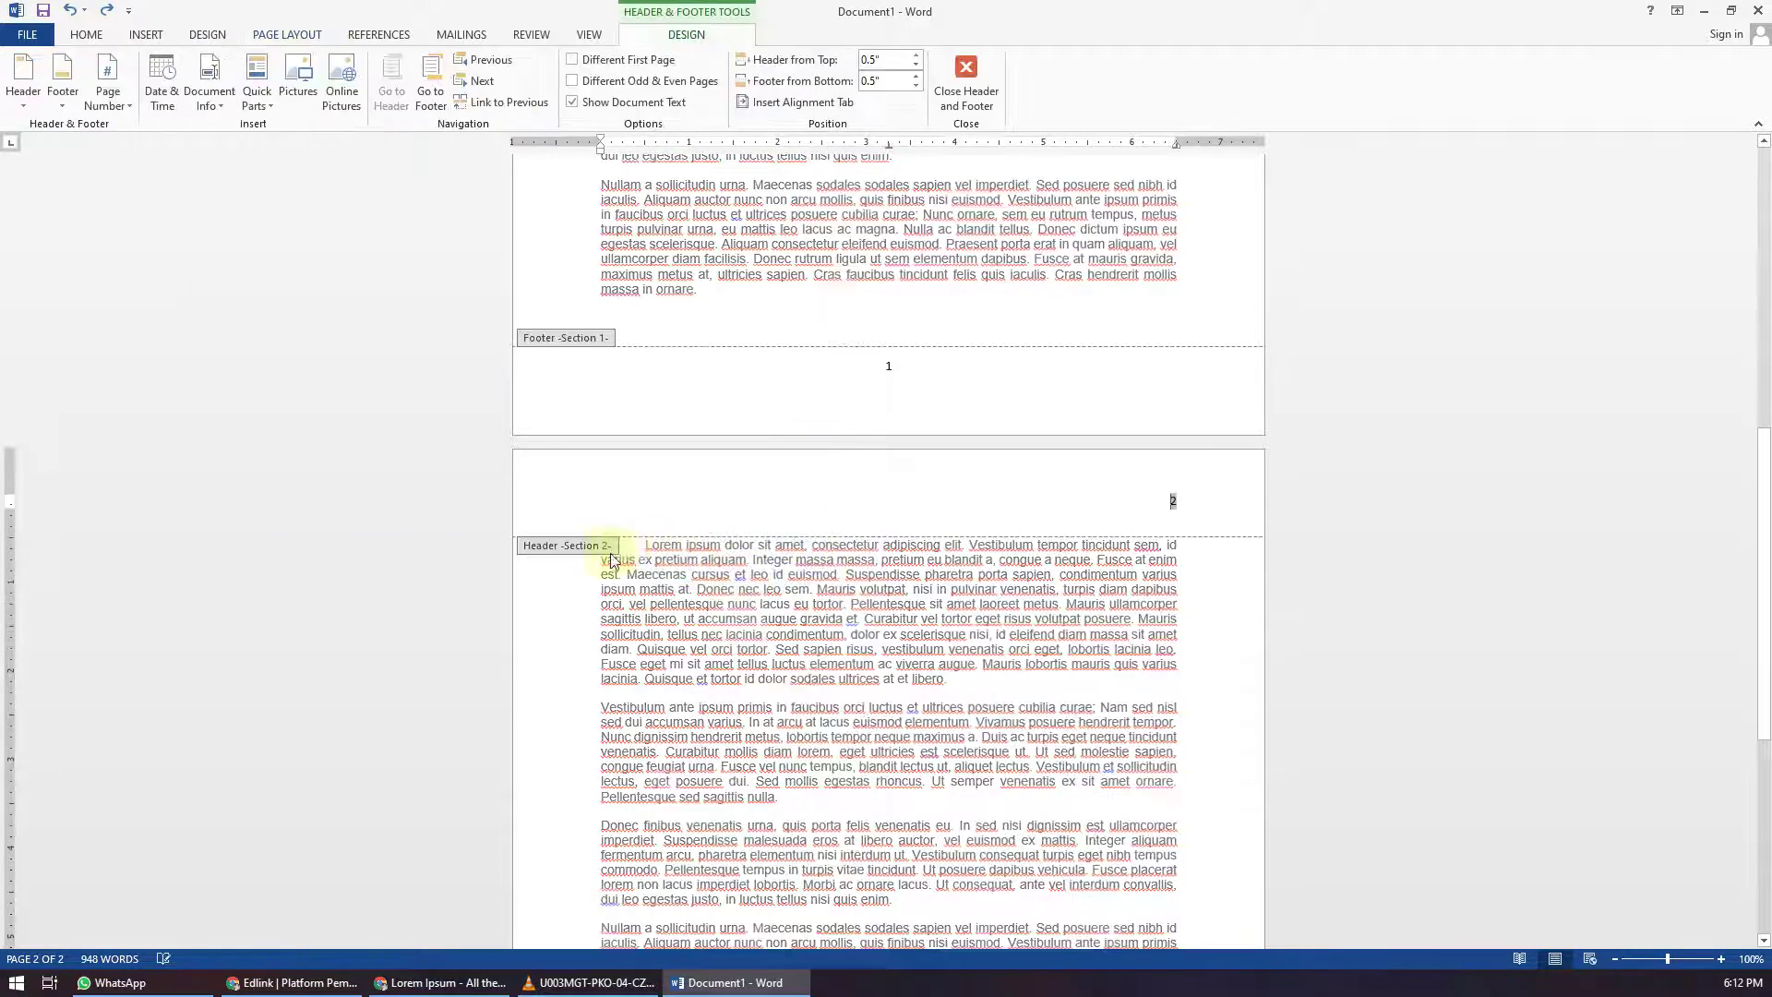
Step: Return to the document body and compare the page number positions on the first and second pages
click(965, 79)
scroll(791, 692, down, 3)
scroll(969, 662, up, 5)
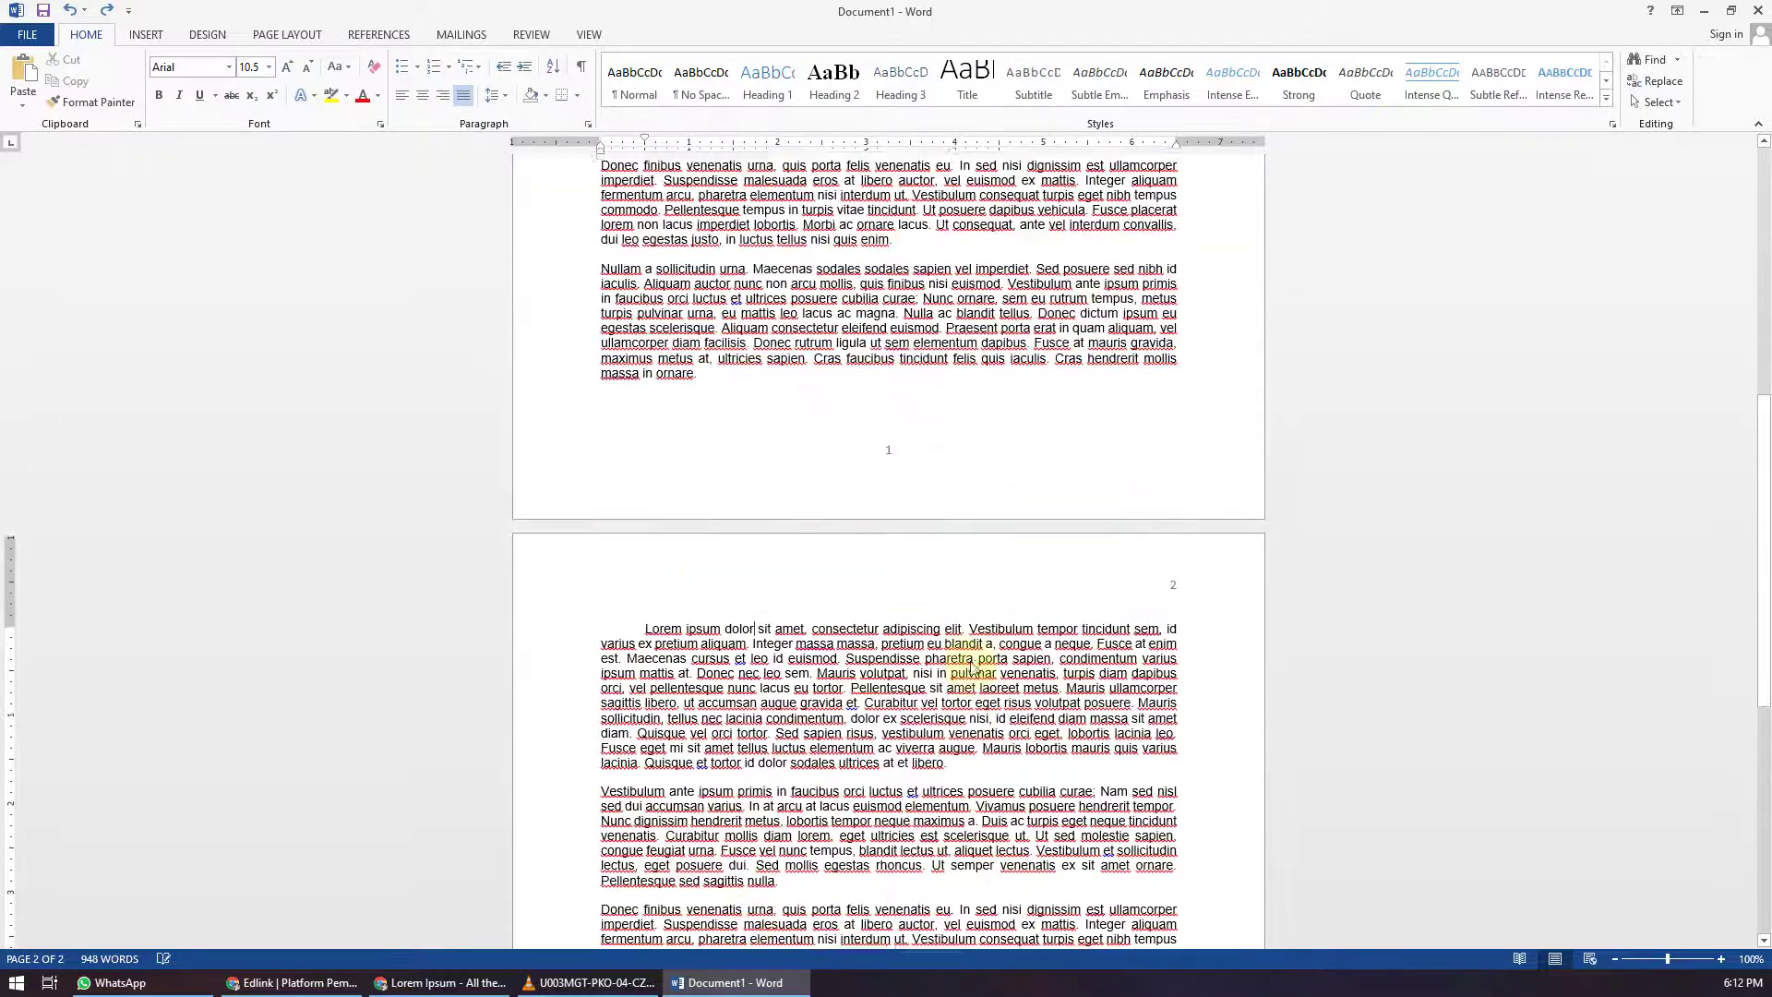
scroll(1047, 644, down, 2)
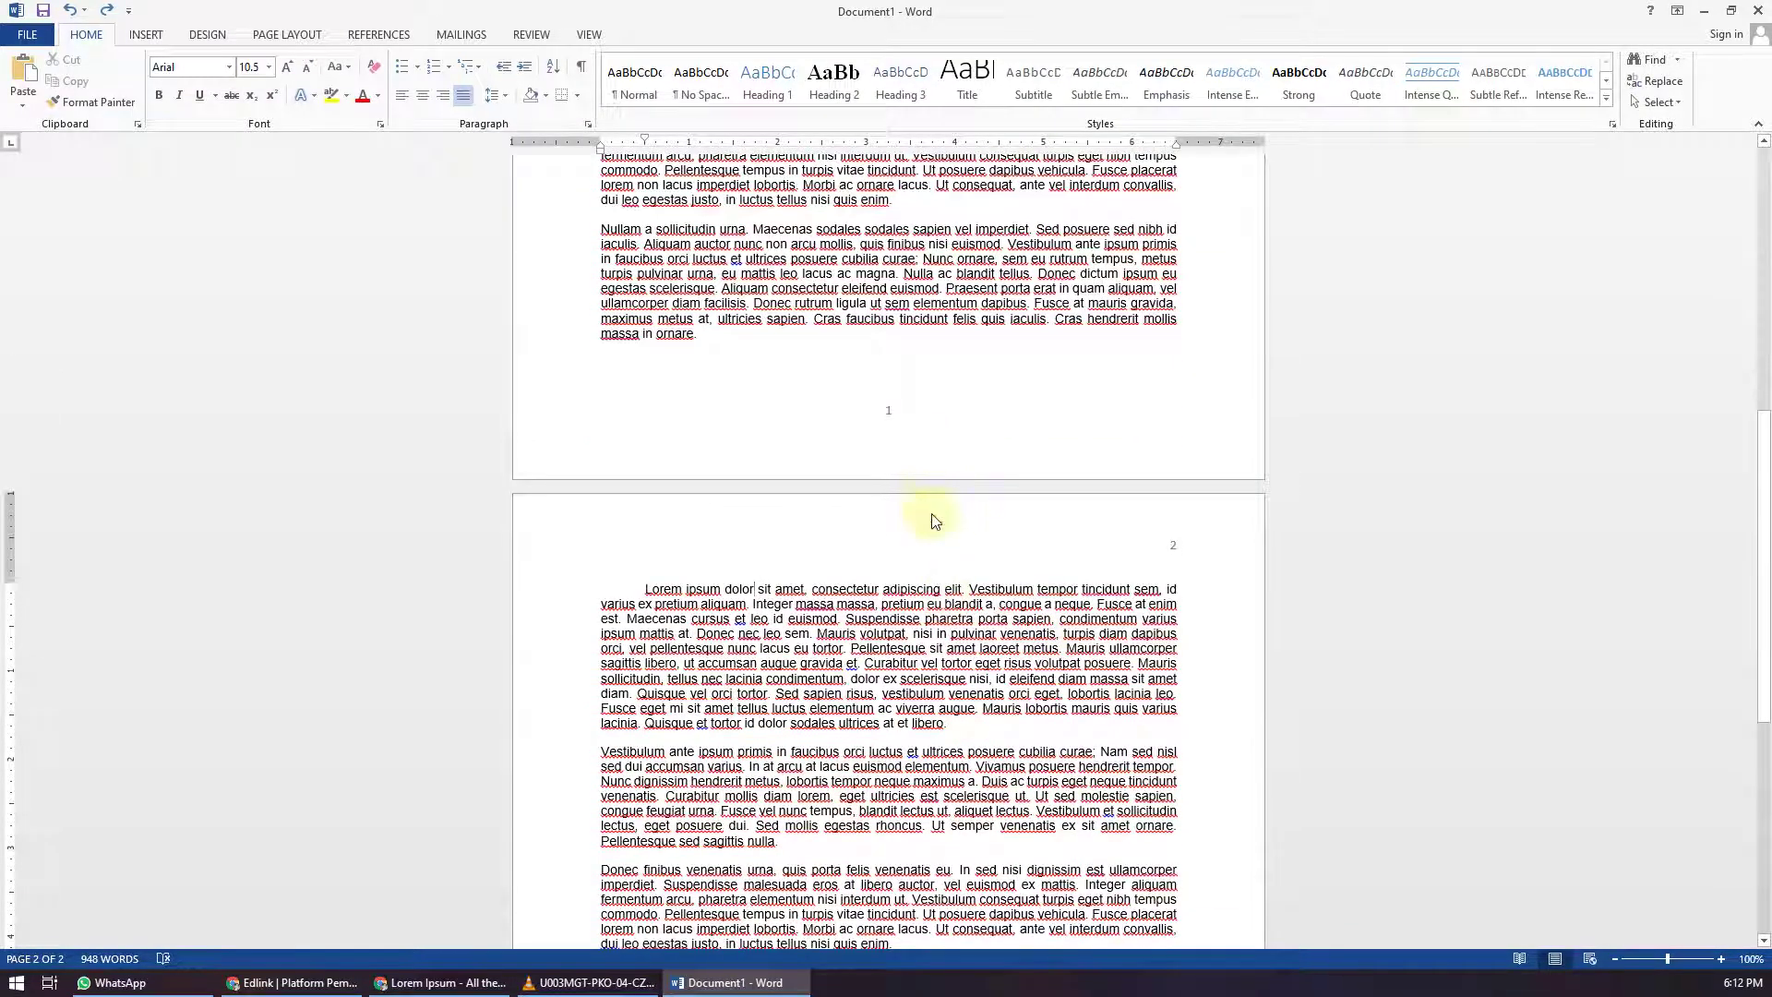
scroll(1071, 683, down, 5)
scroll(1048, 695, up, 5)
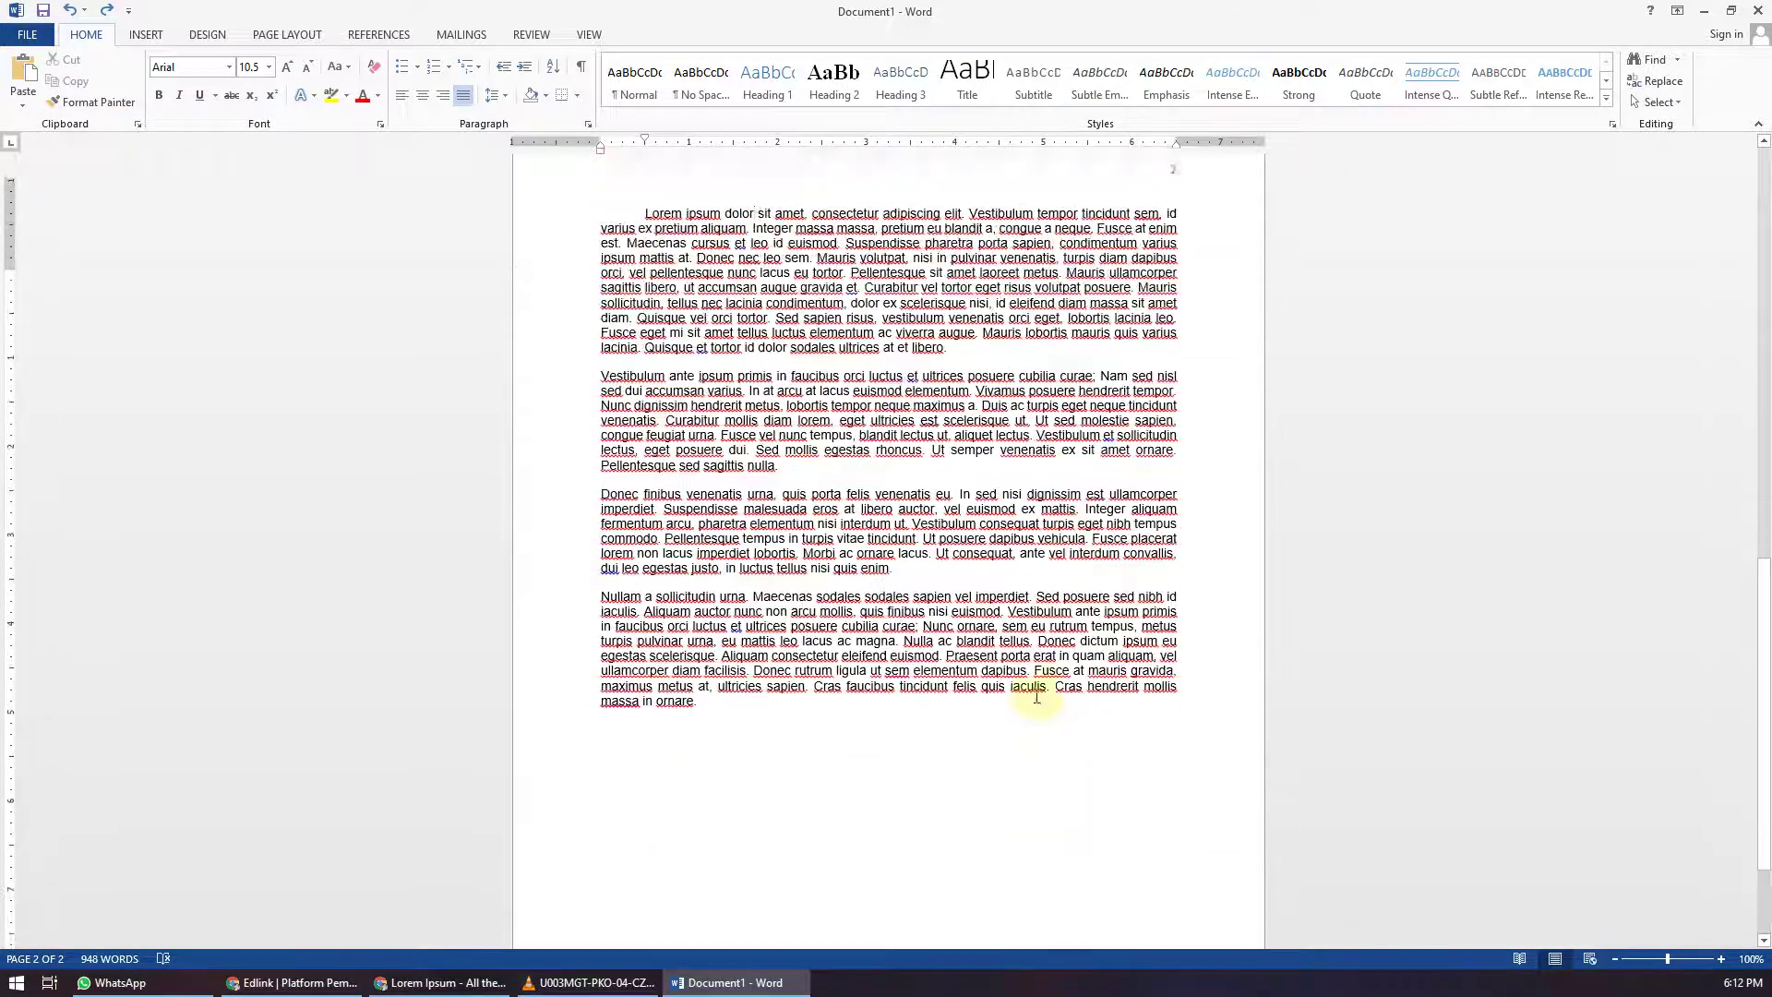
scroll(1028, 698, up, 3)
click(917, 671)
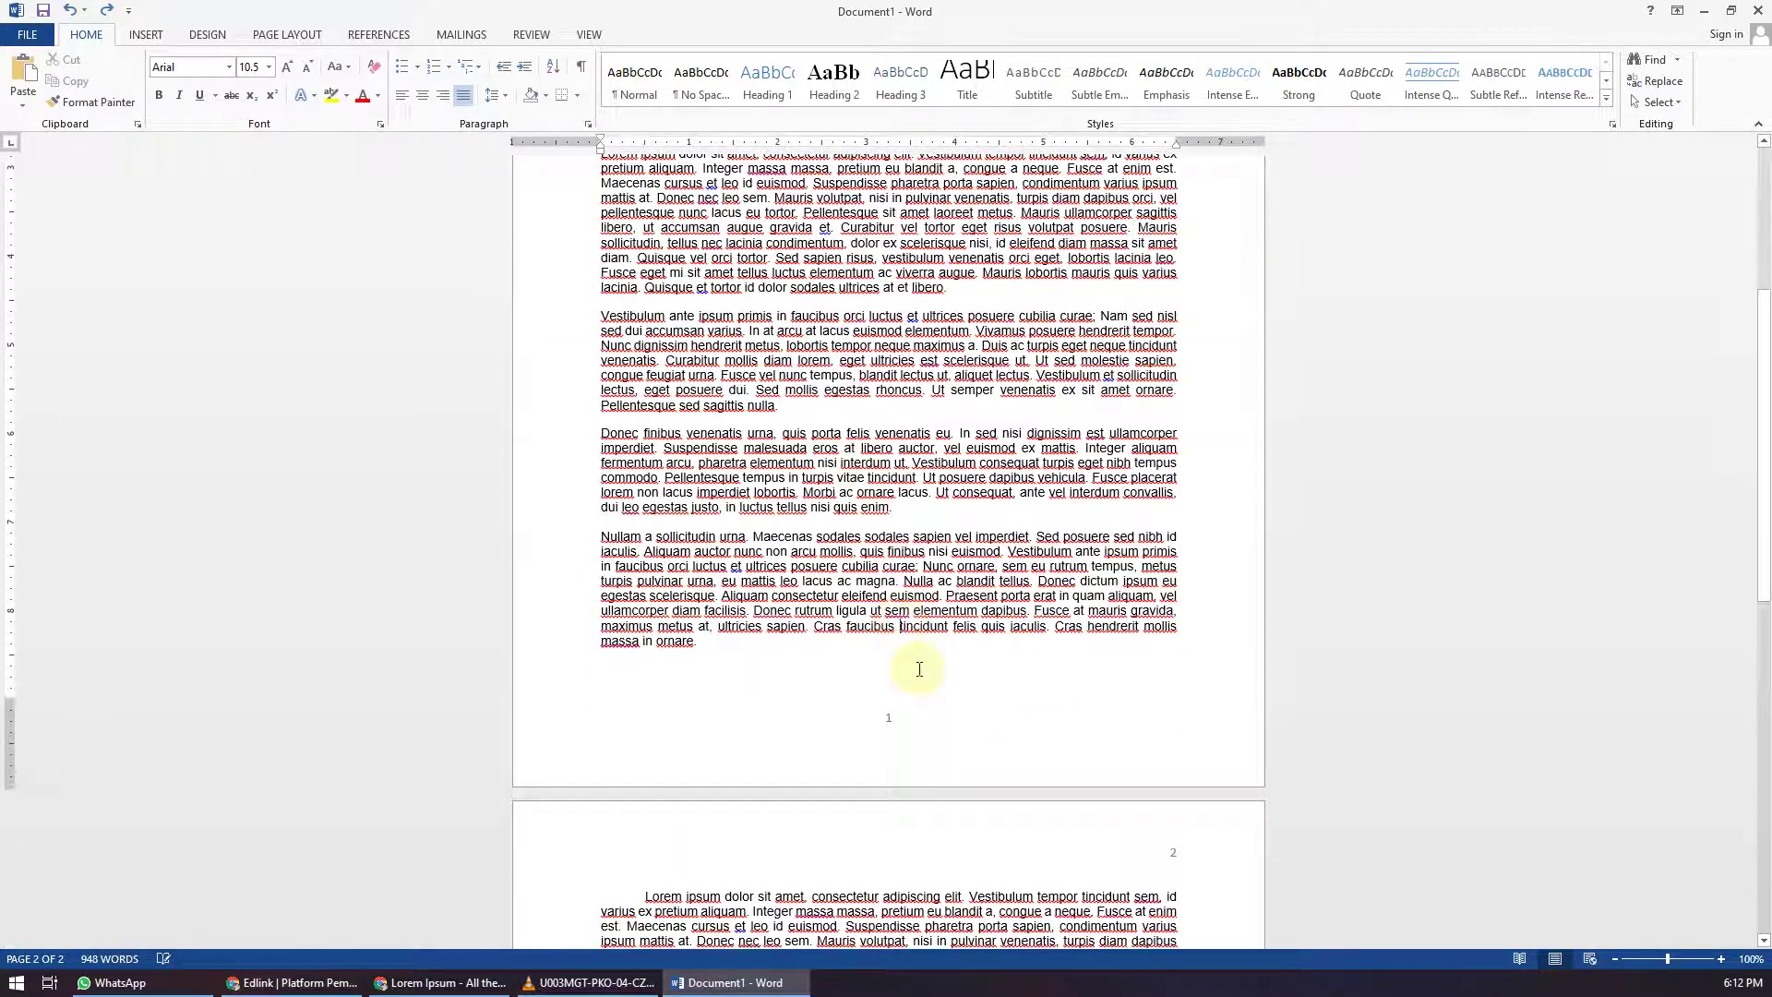
scroll(875, 628, up, 4)
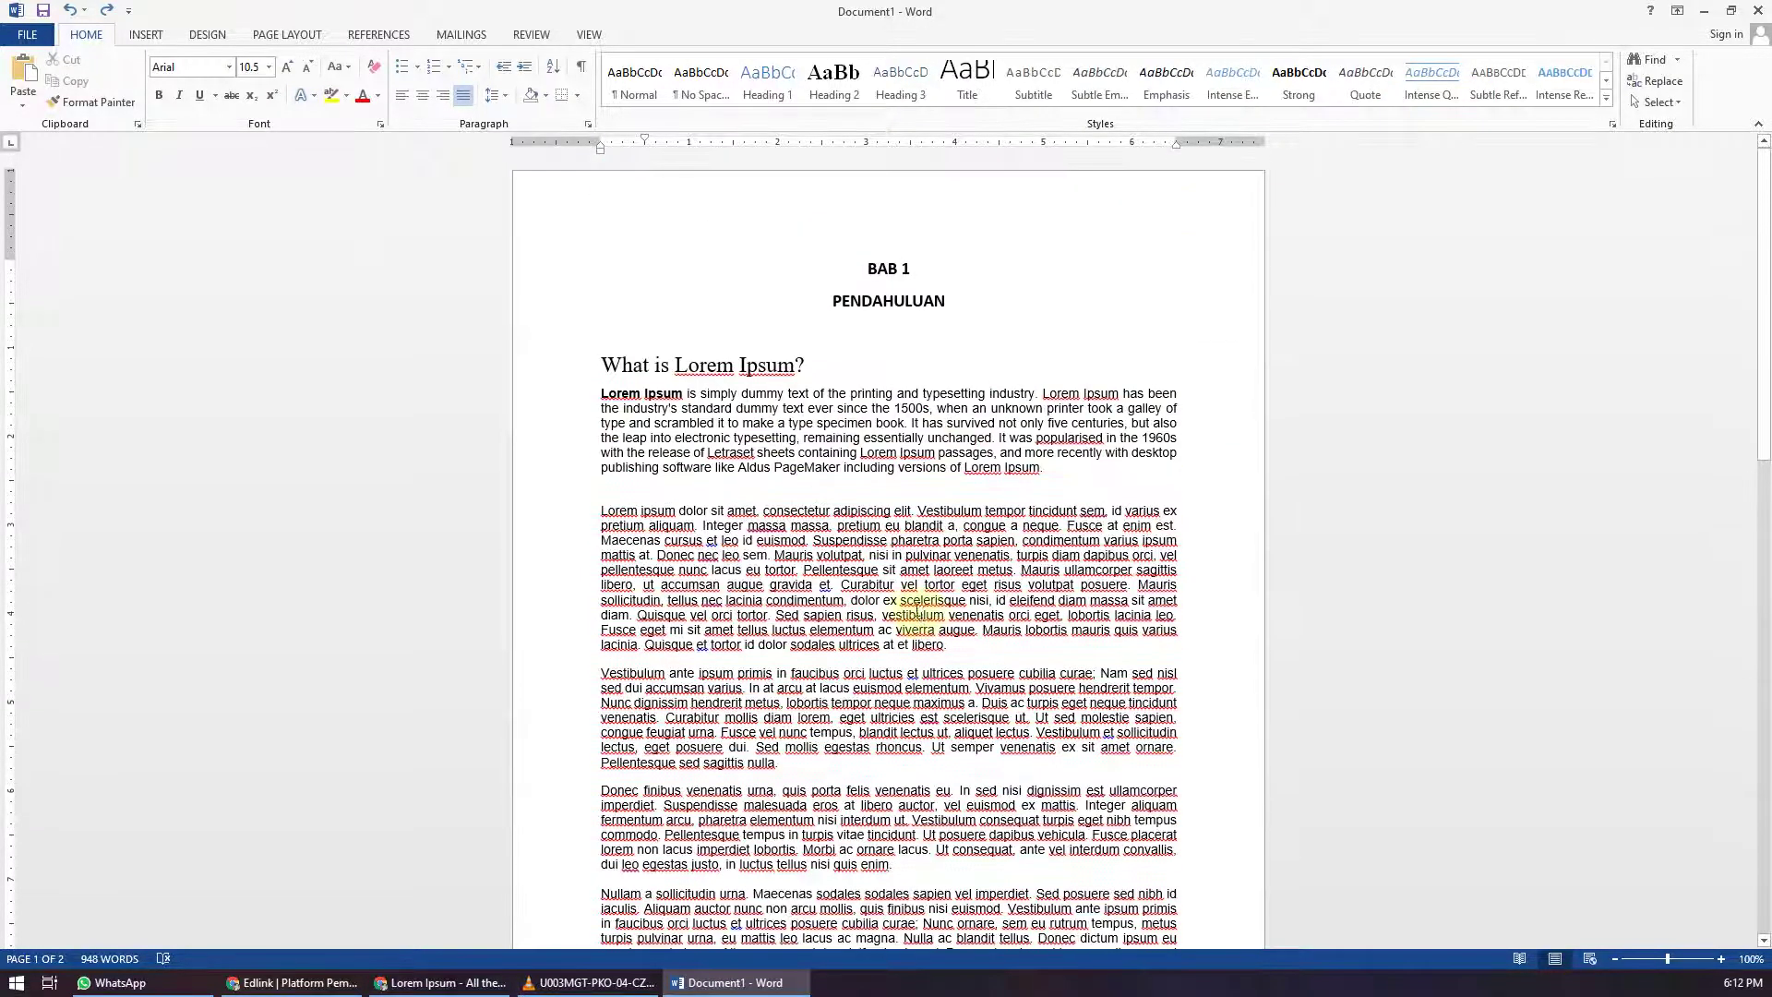
scroll(900, 613, down, 5)
Step: Open the first page's footer and review the page number placement options, including Top of Page and Bottom of Page
double_click(851, 582)
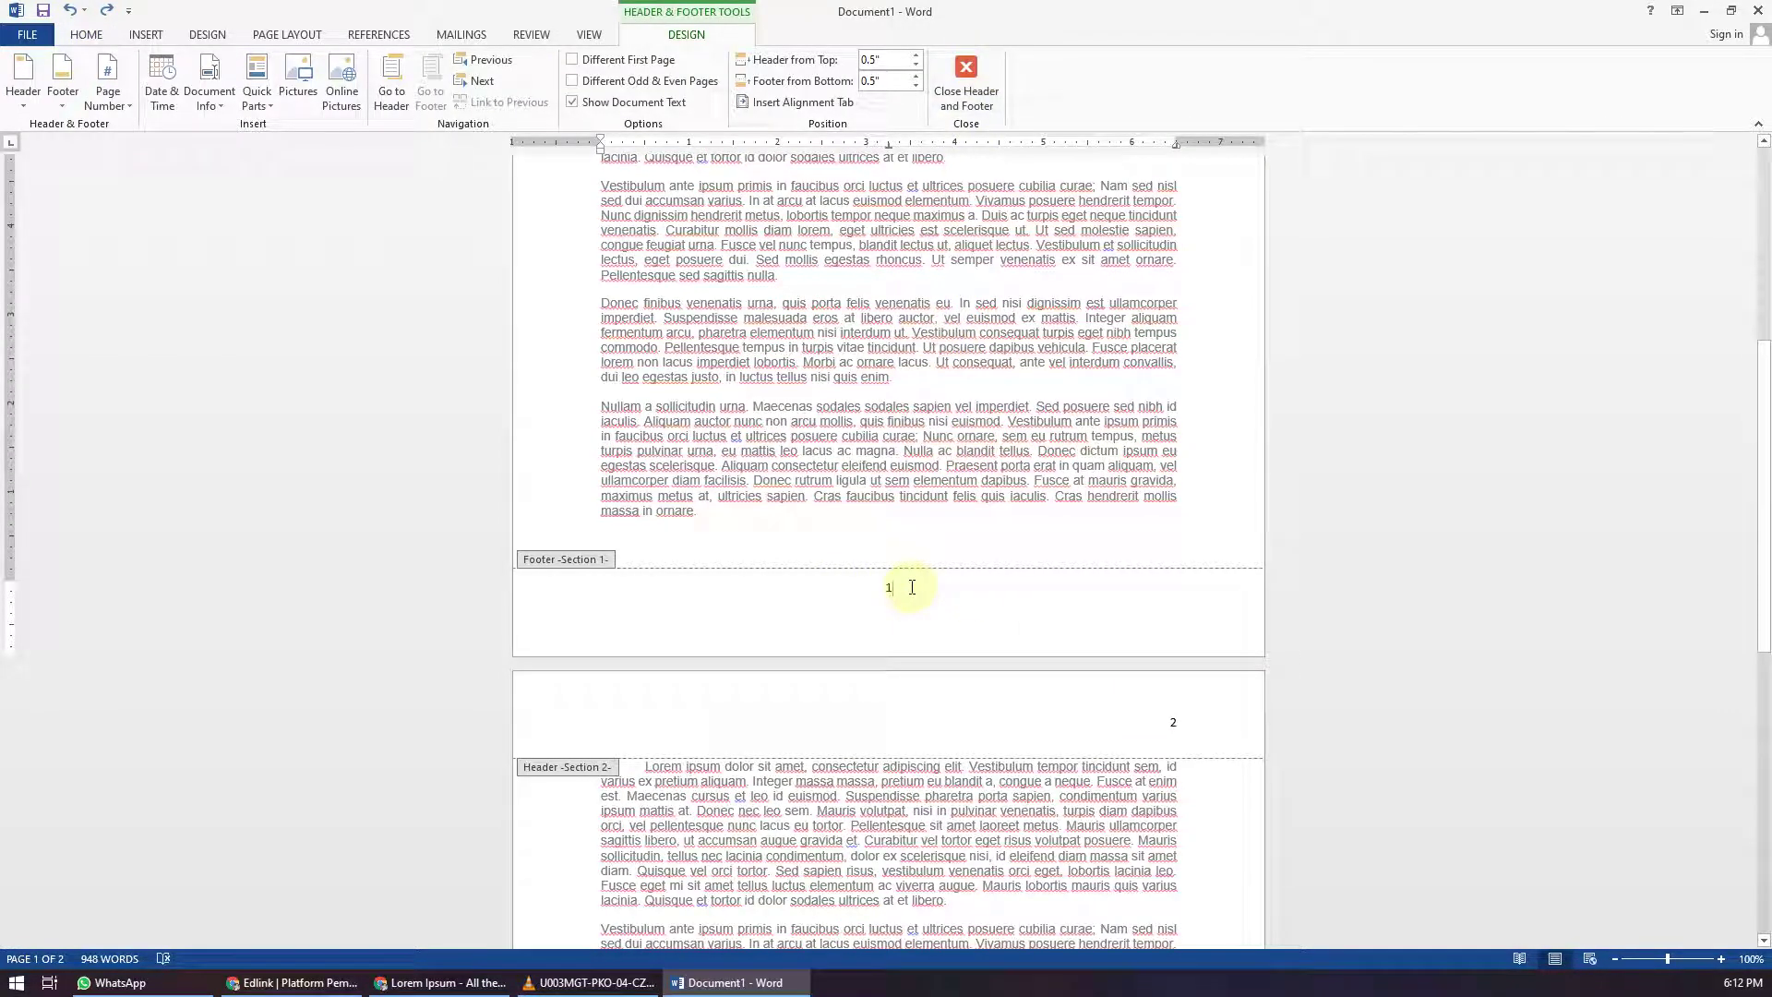
click(145, 35)
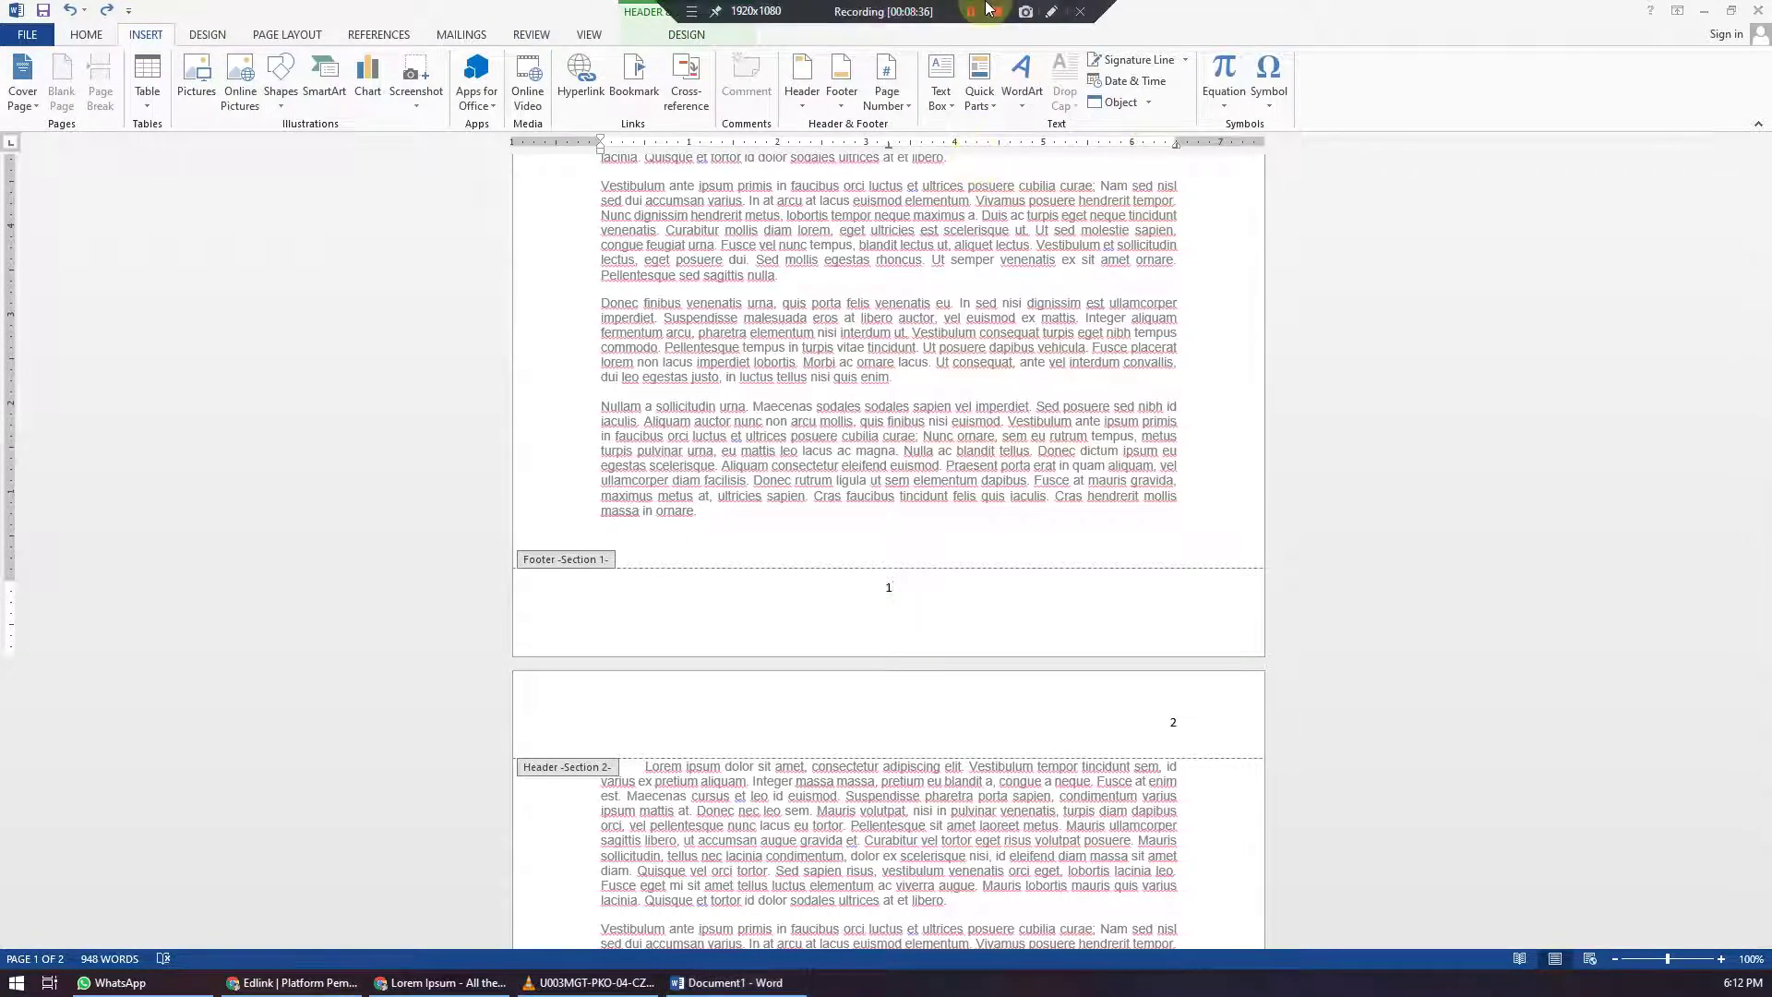
click(893, 103)
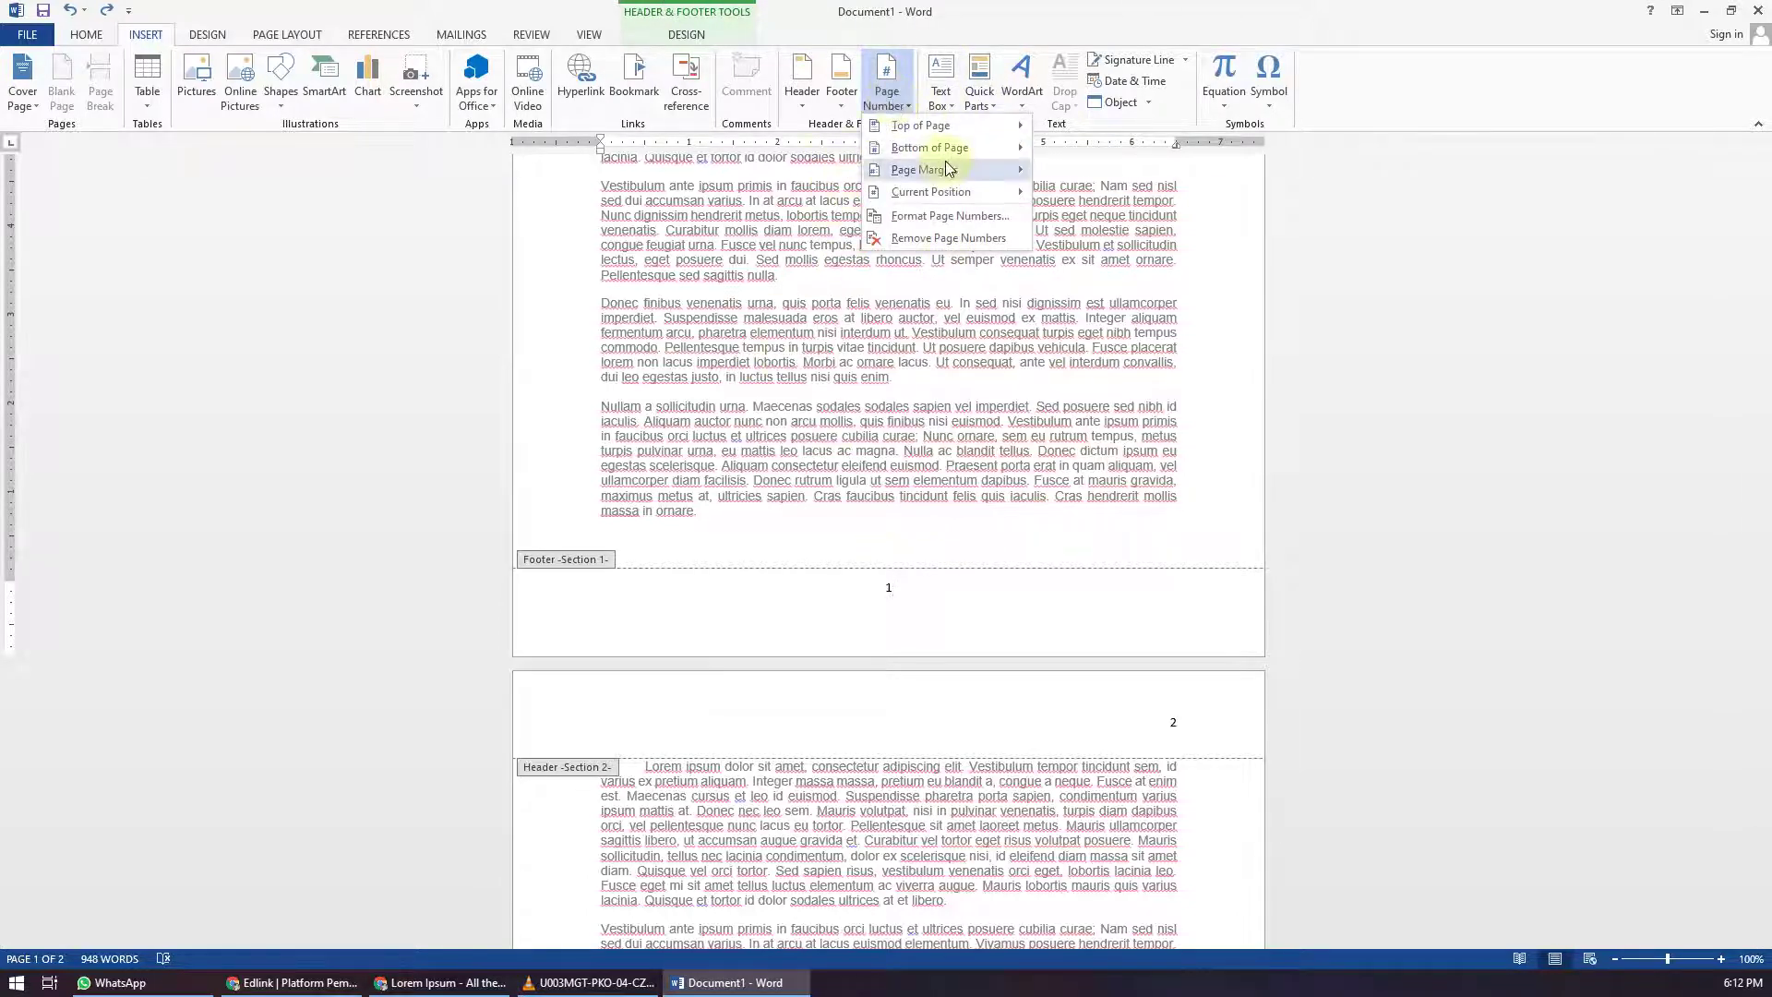
mouse_move(953, 126)
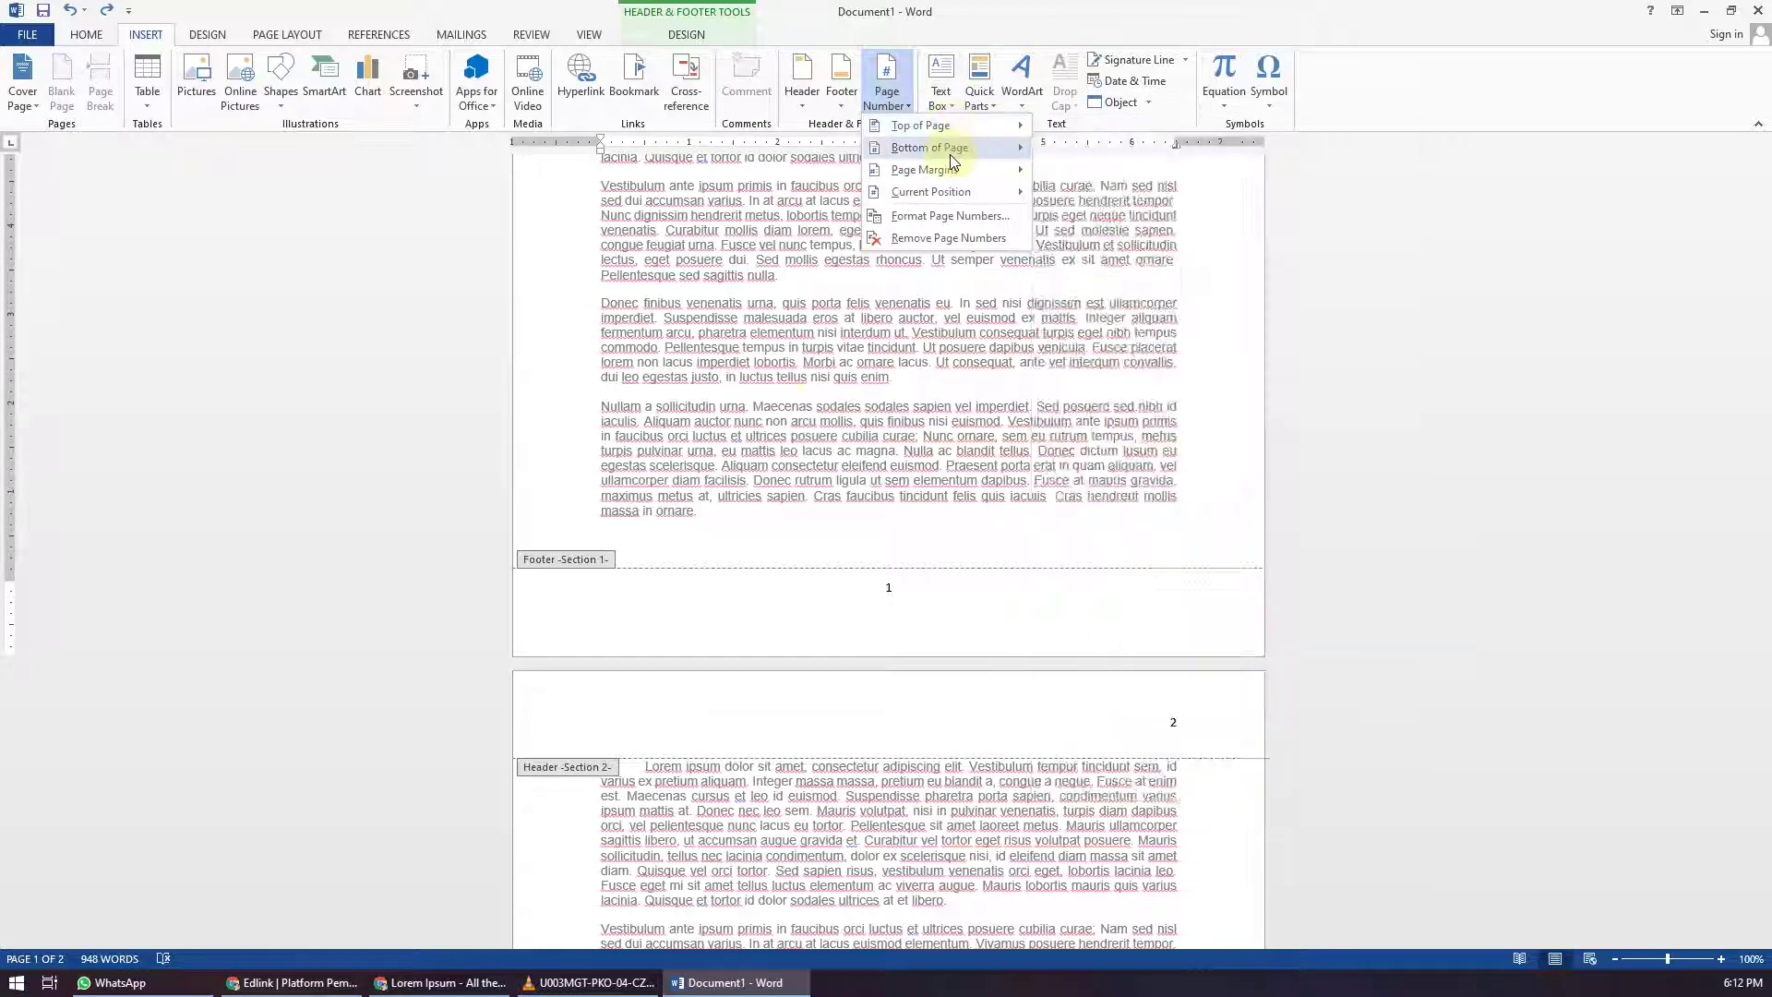
mouse_move(952, 175)
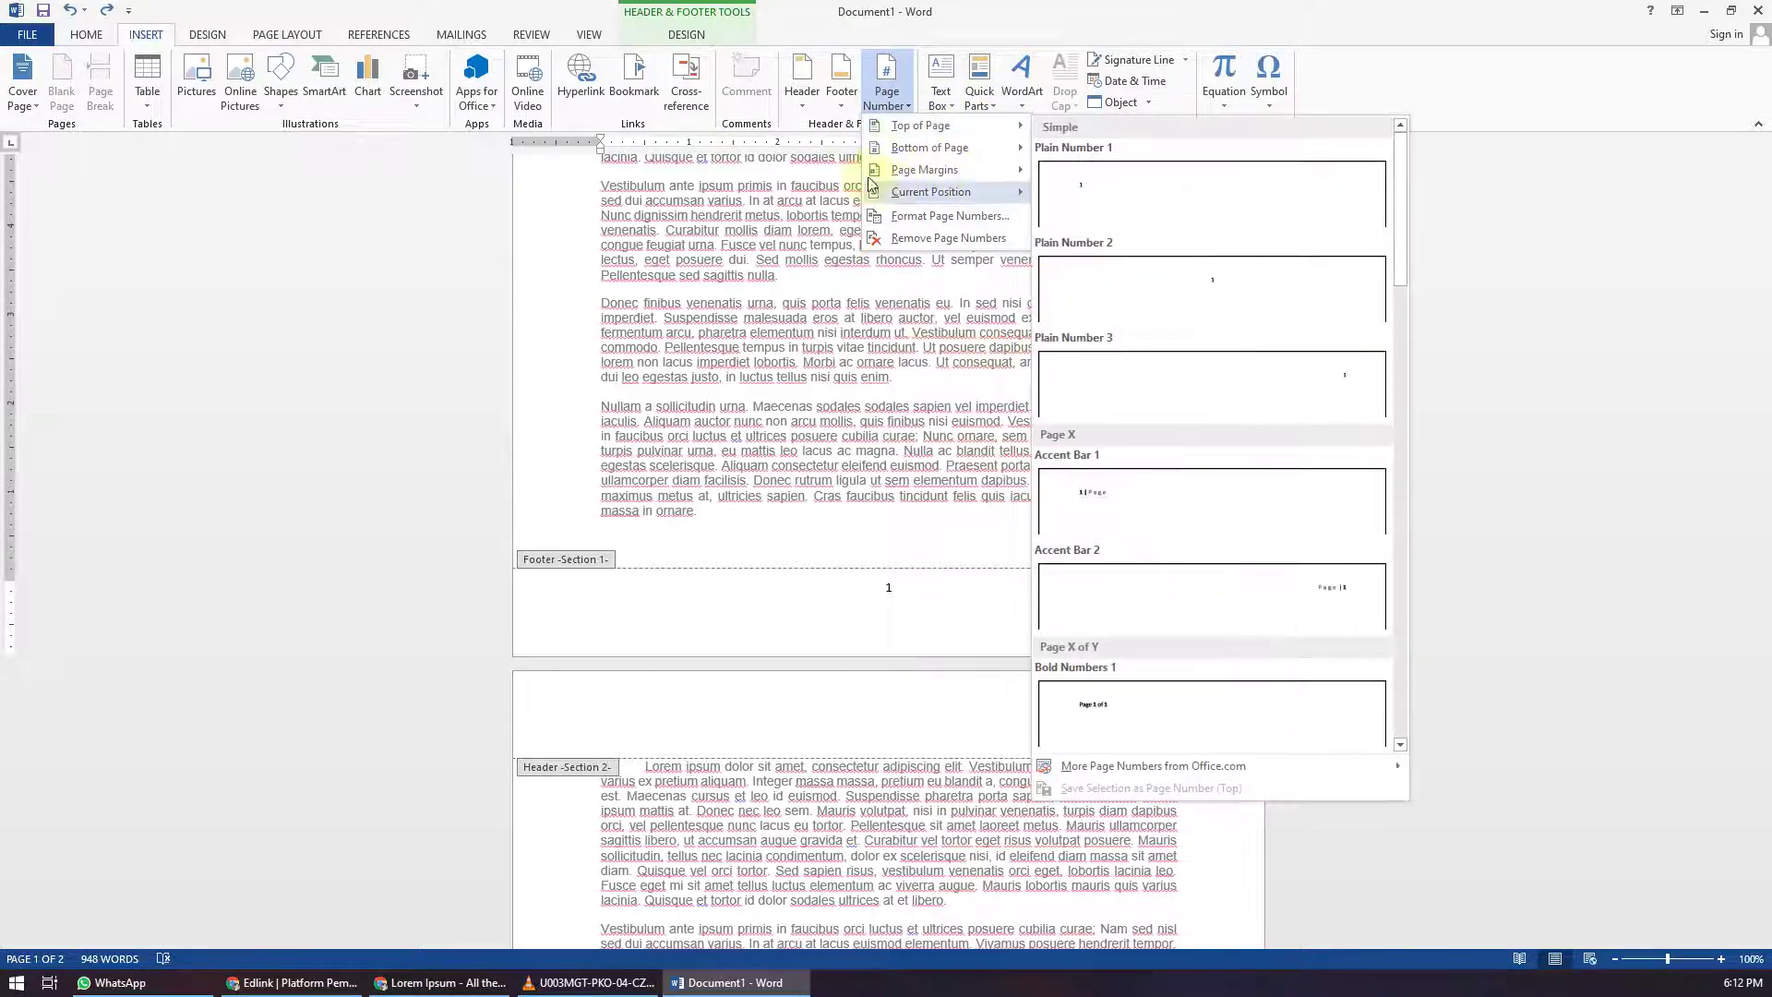
mouse_move(914, 154)
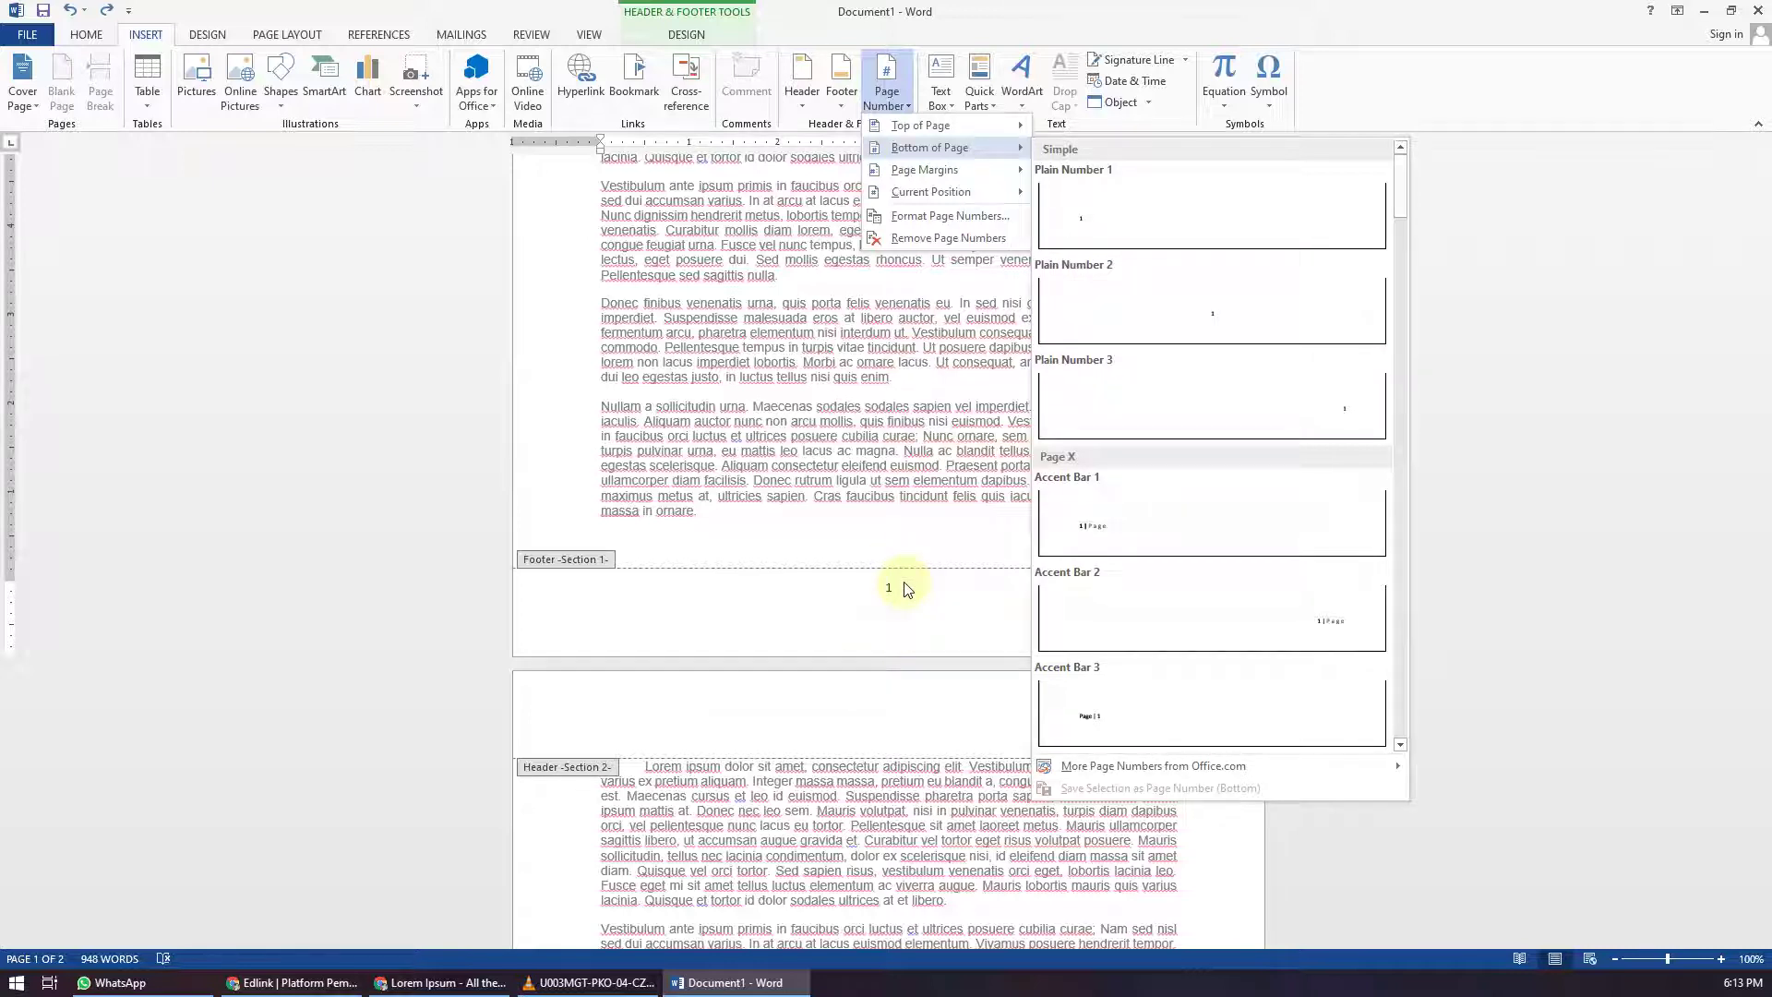
Step: Examine the number format and Start at options in Page Number Format, cancel the dialog, and return to the document body
click(951, 217)
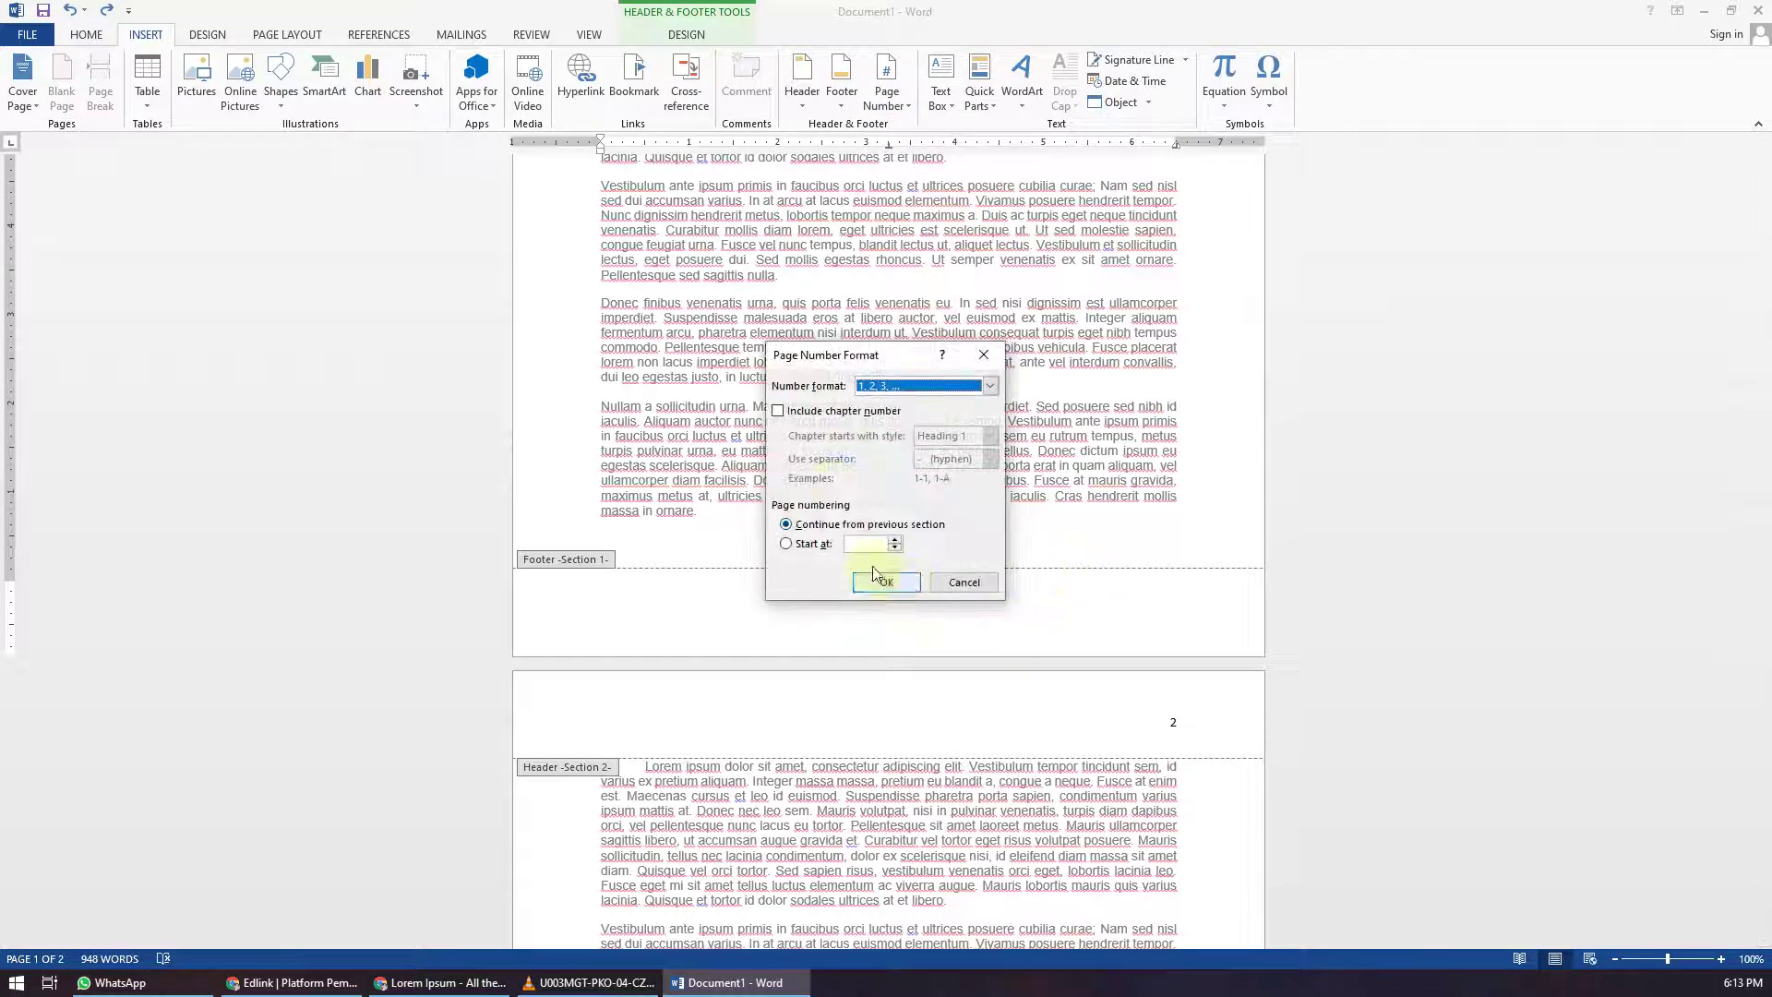
click(986, 391)
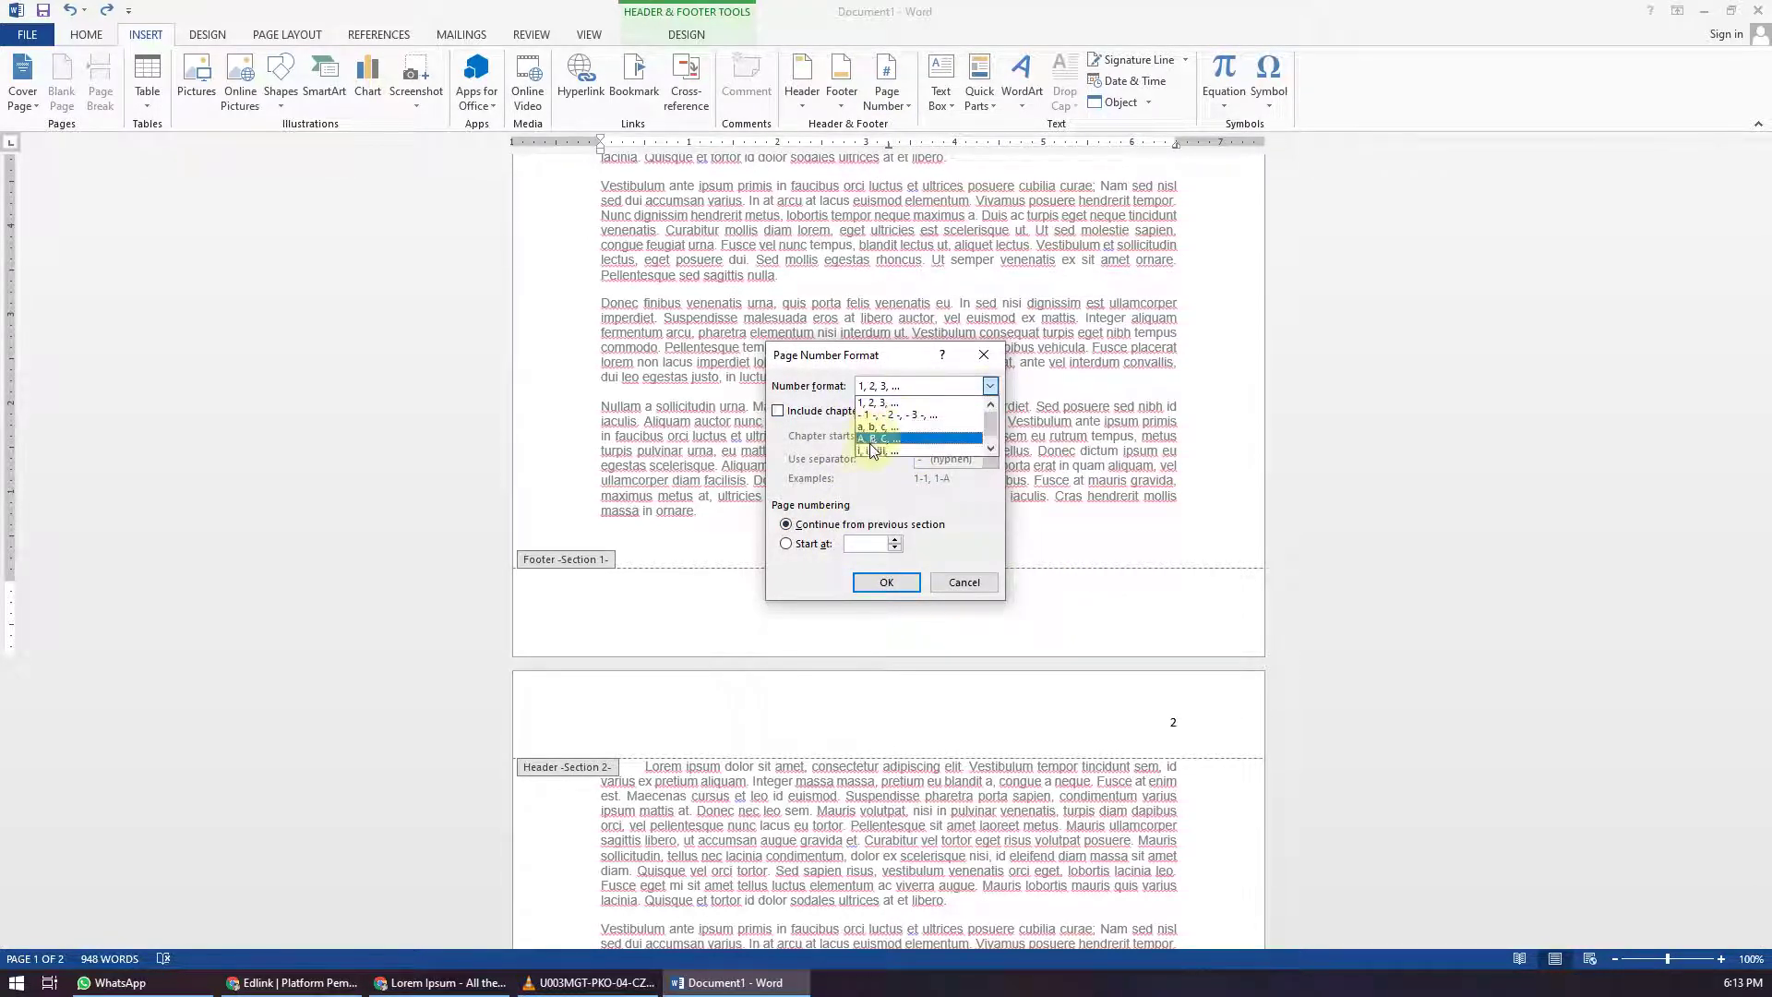
click(877, 502)
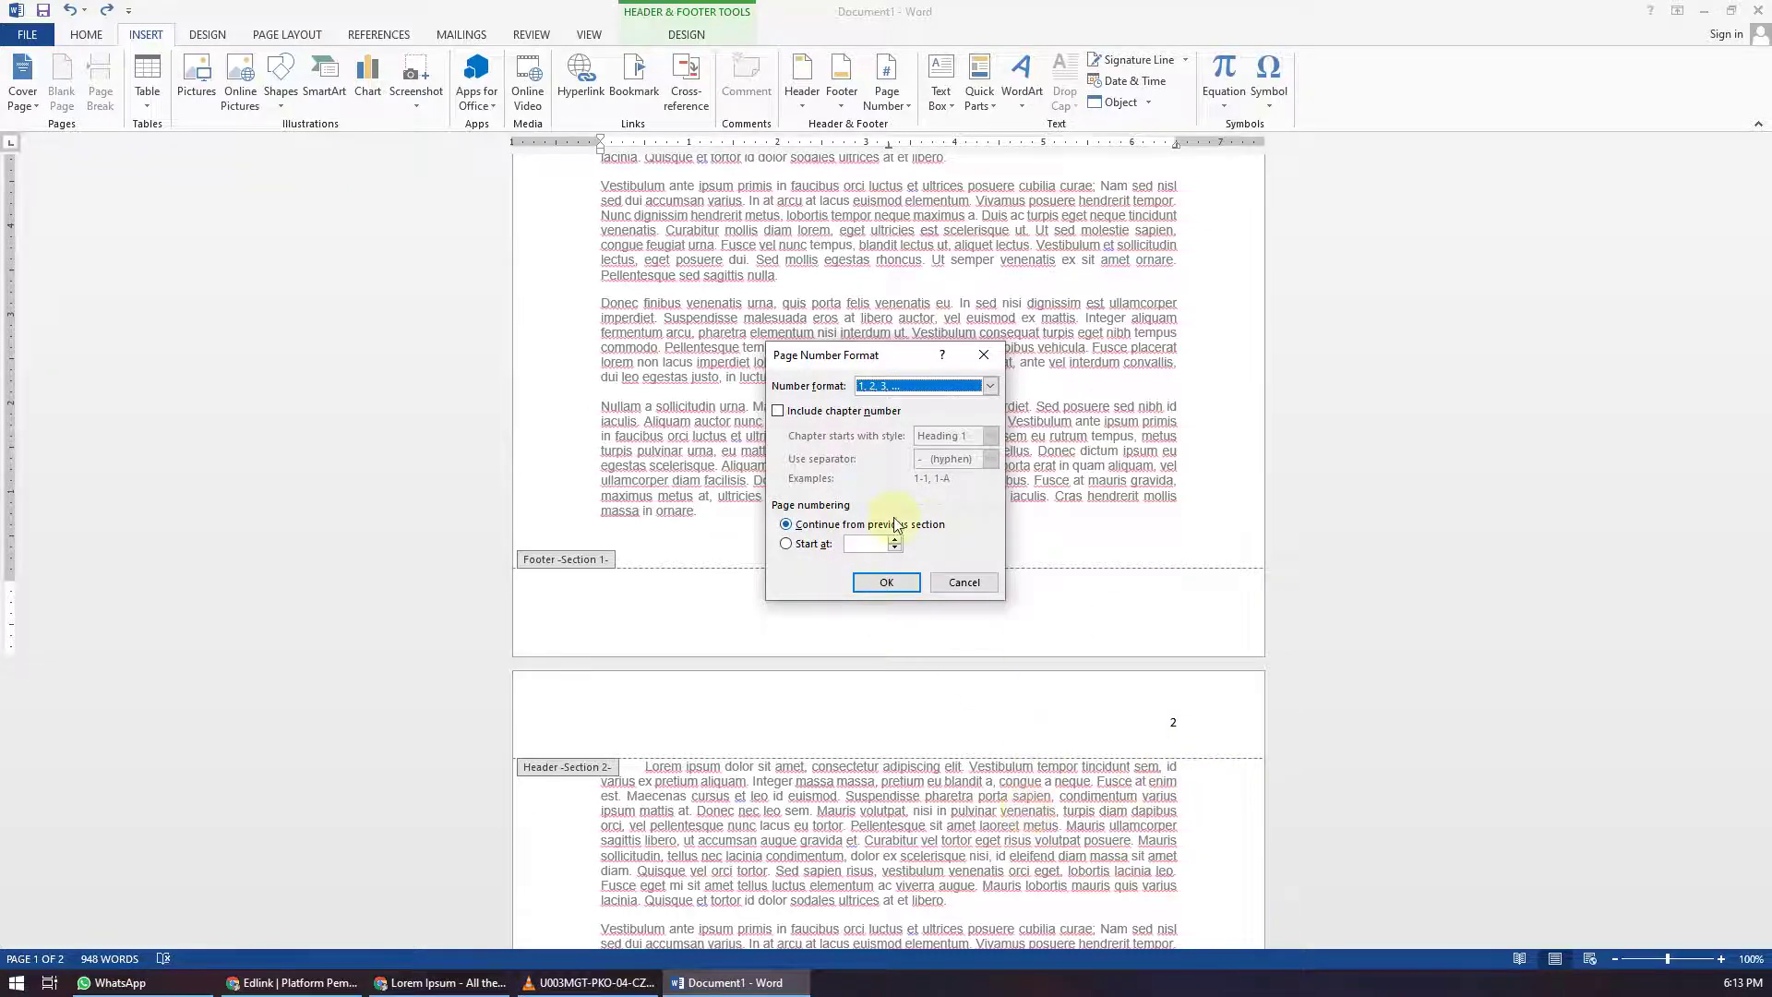
click(823, 546)
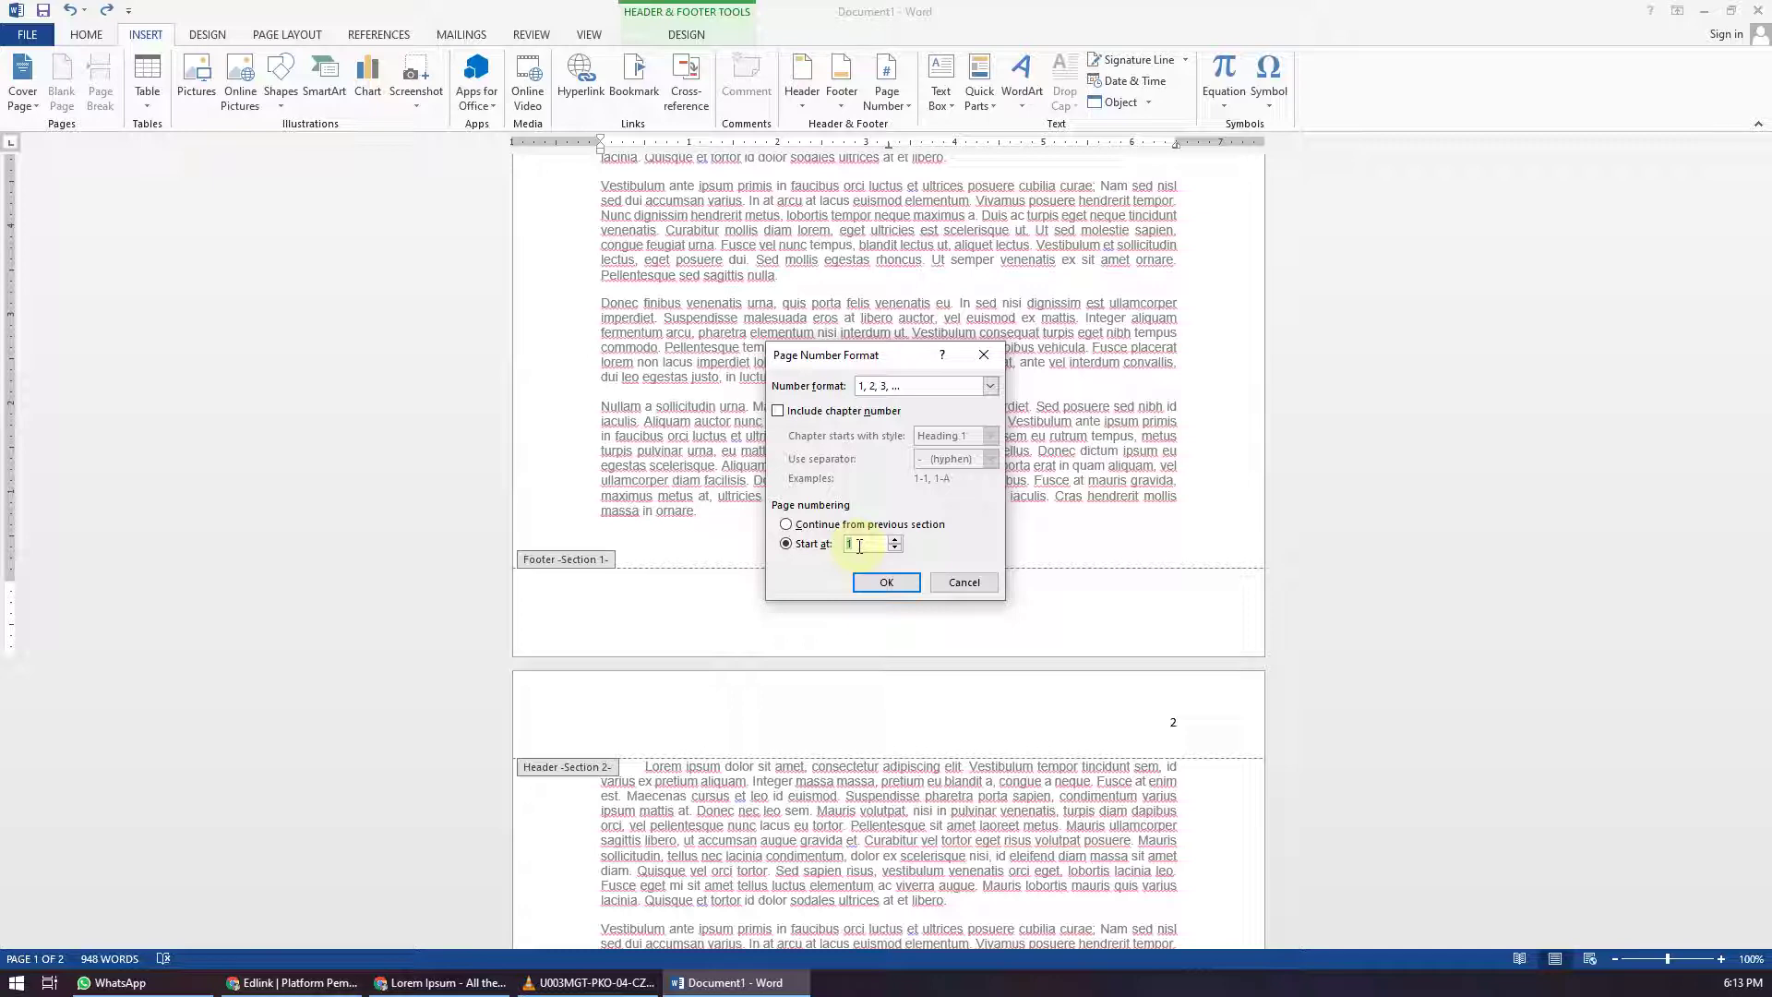
click(965, 583)
double_click(971, 488)
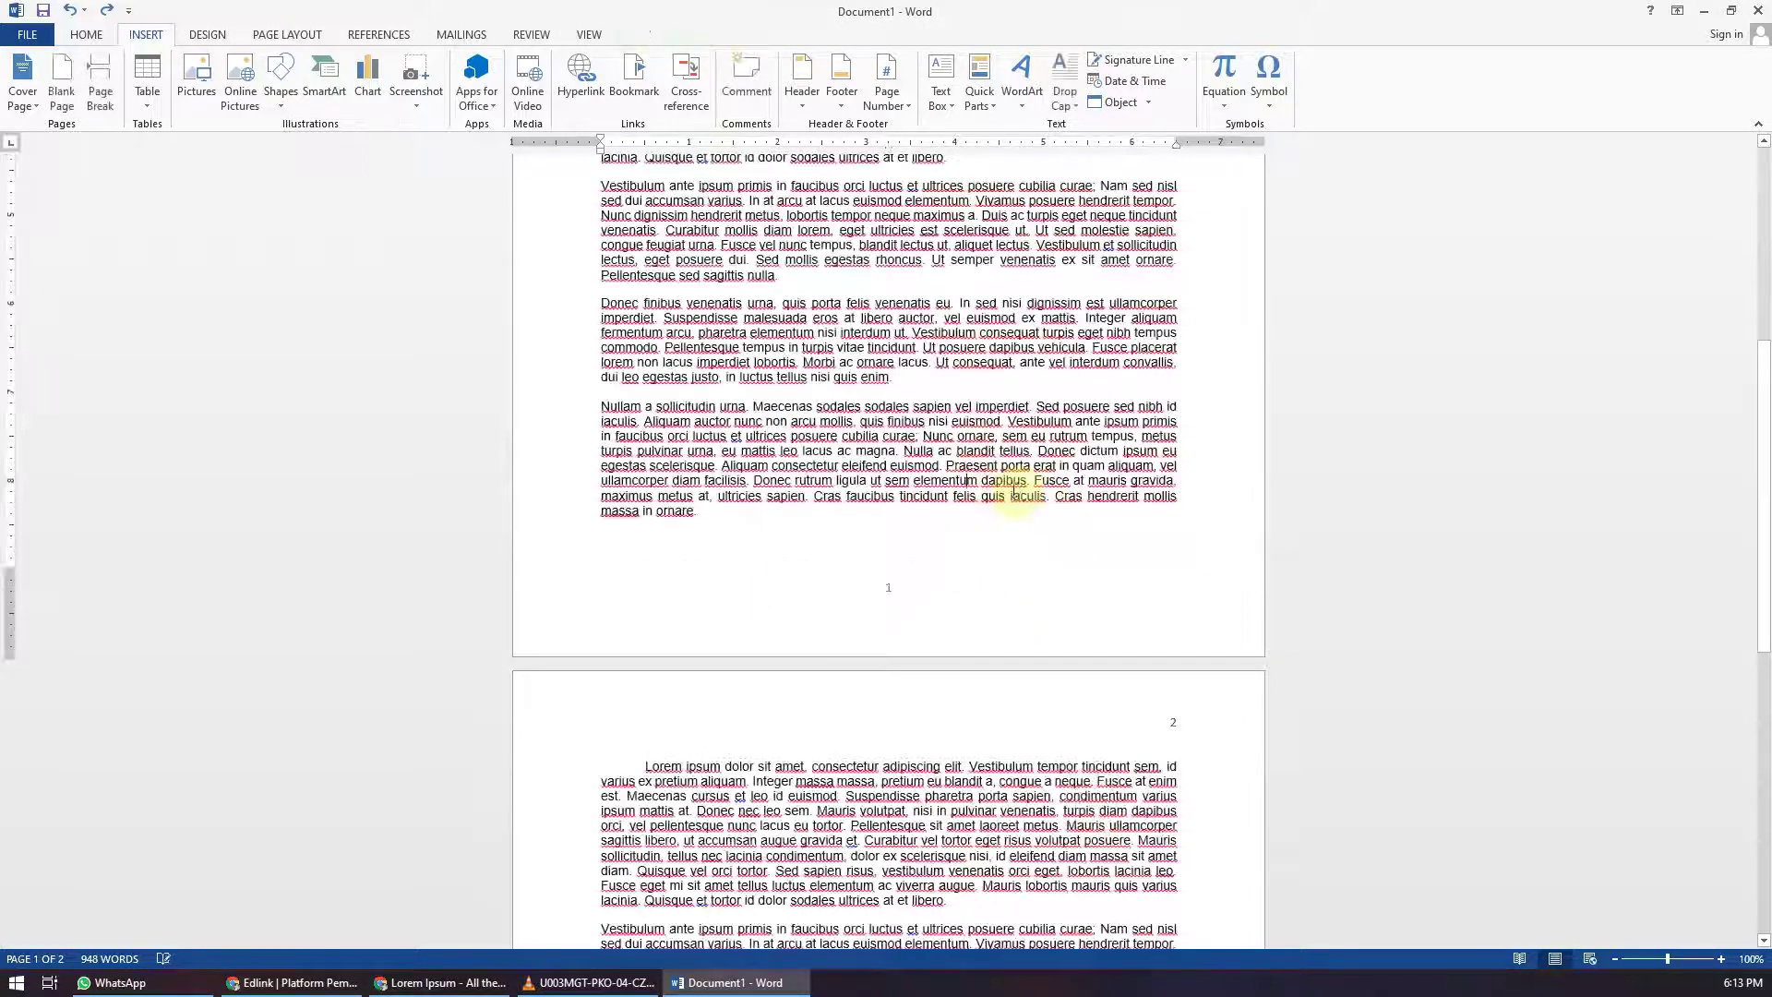
Step: Copy the last three paragraphs on the second page
scroll(1041, 565, down, 15)
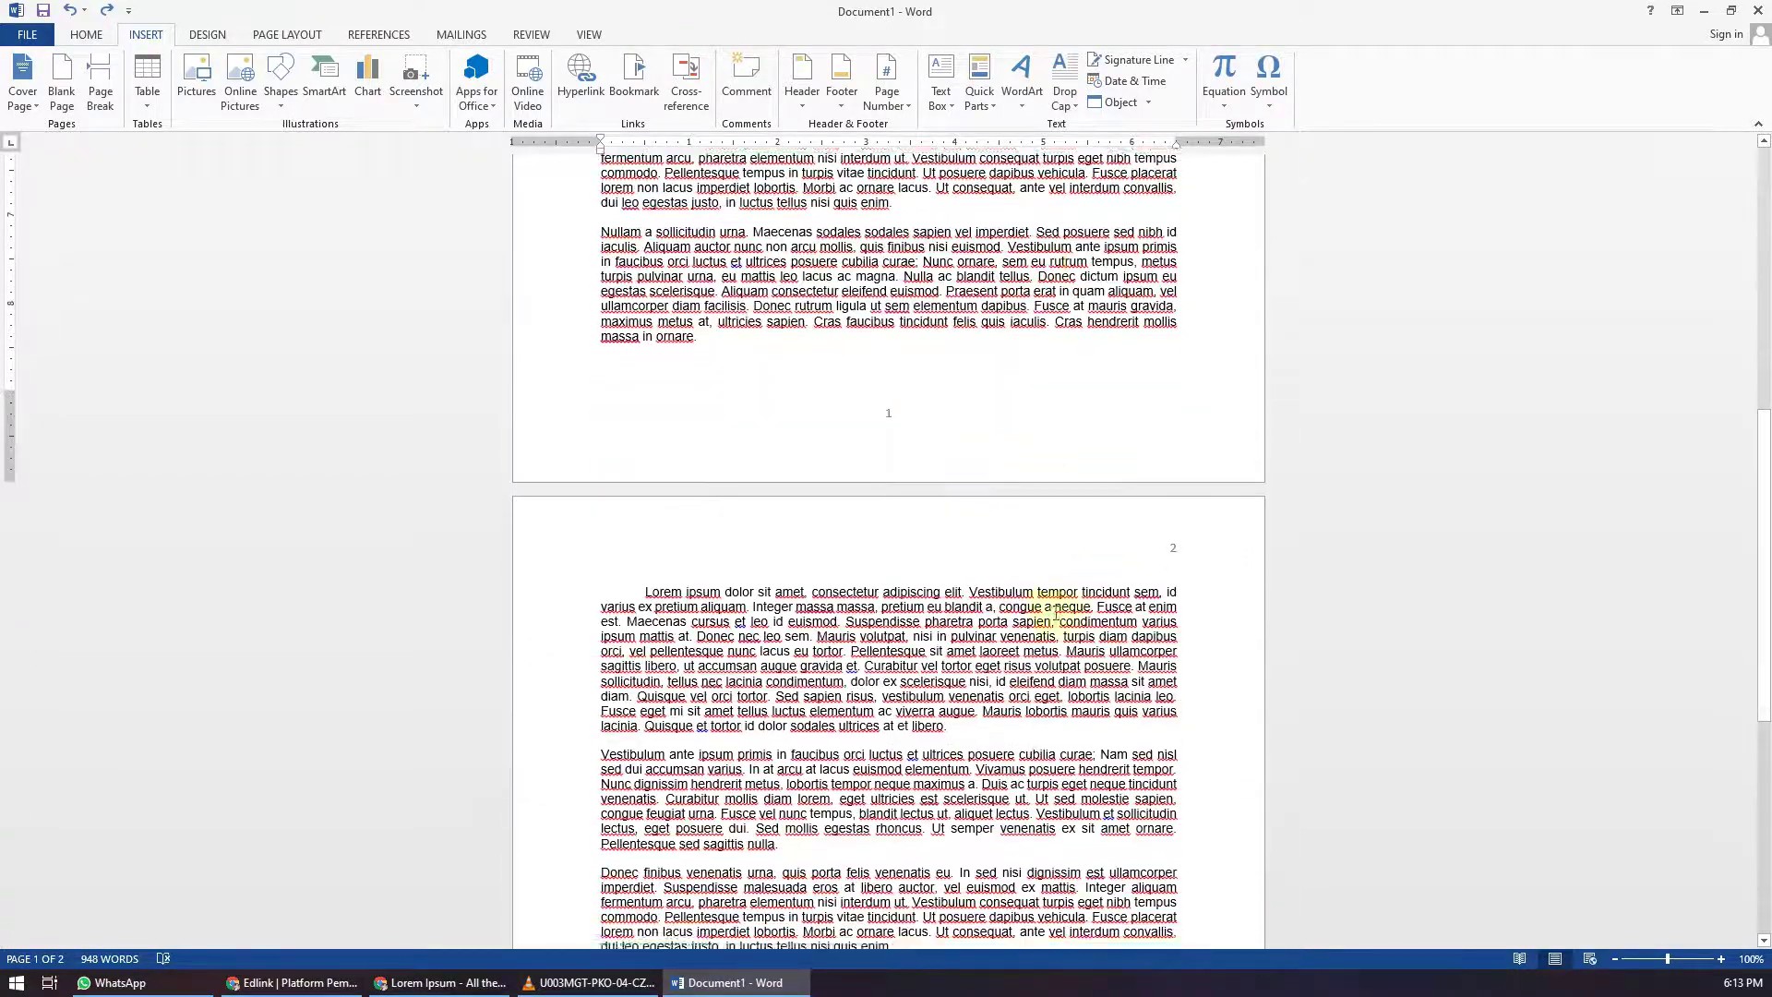
drag(713, 641, 600, 308)
key(ctrl+c)
Step: Add blank lines below the second page's text until a third page begins
click(749, 749)
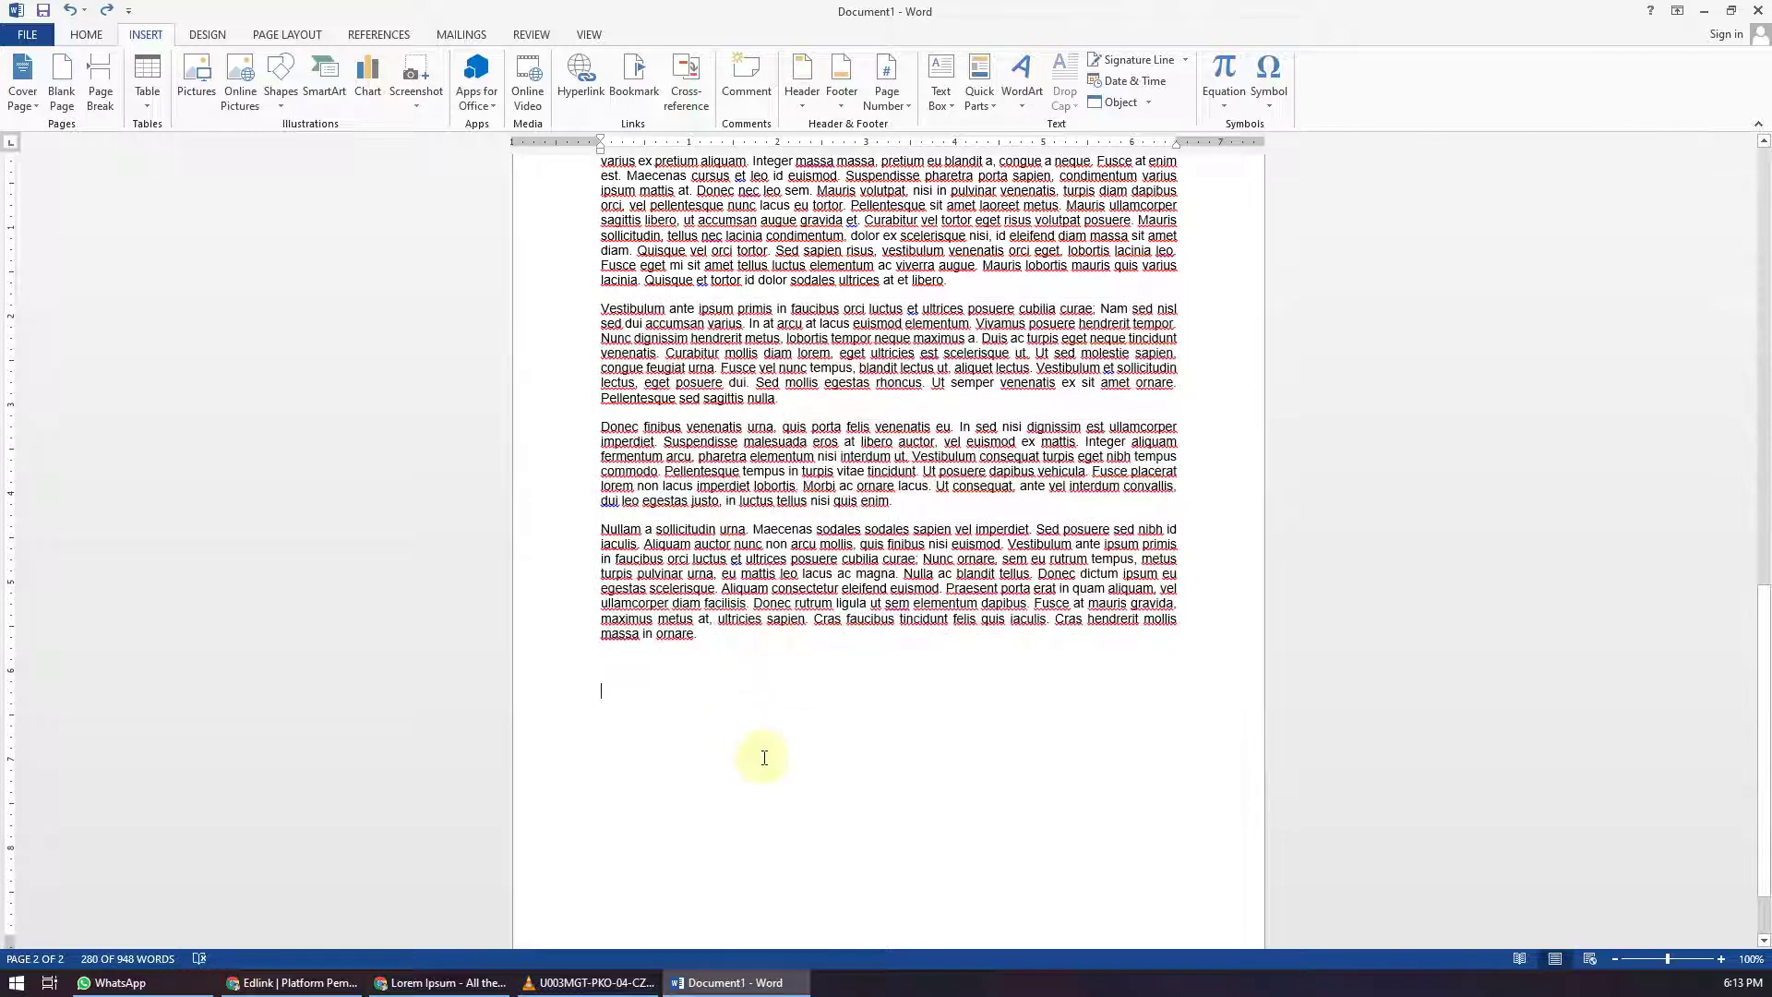
scroll(749, 750, down, 2)
key(Return)
key(Return)
key(Return)
key(Return)
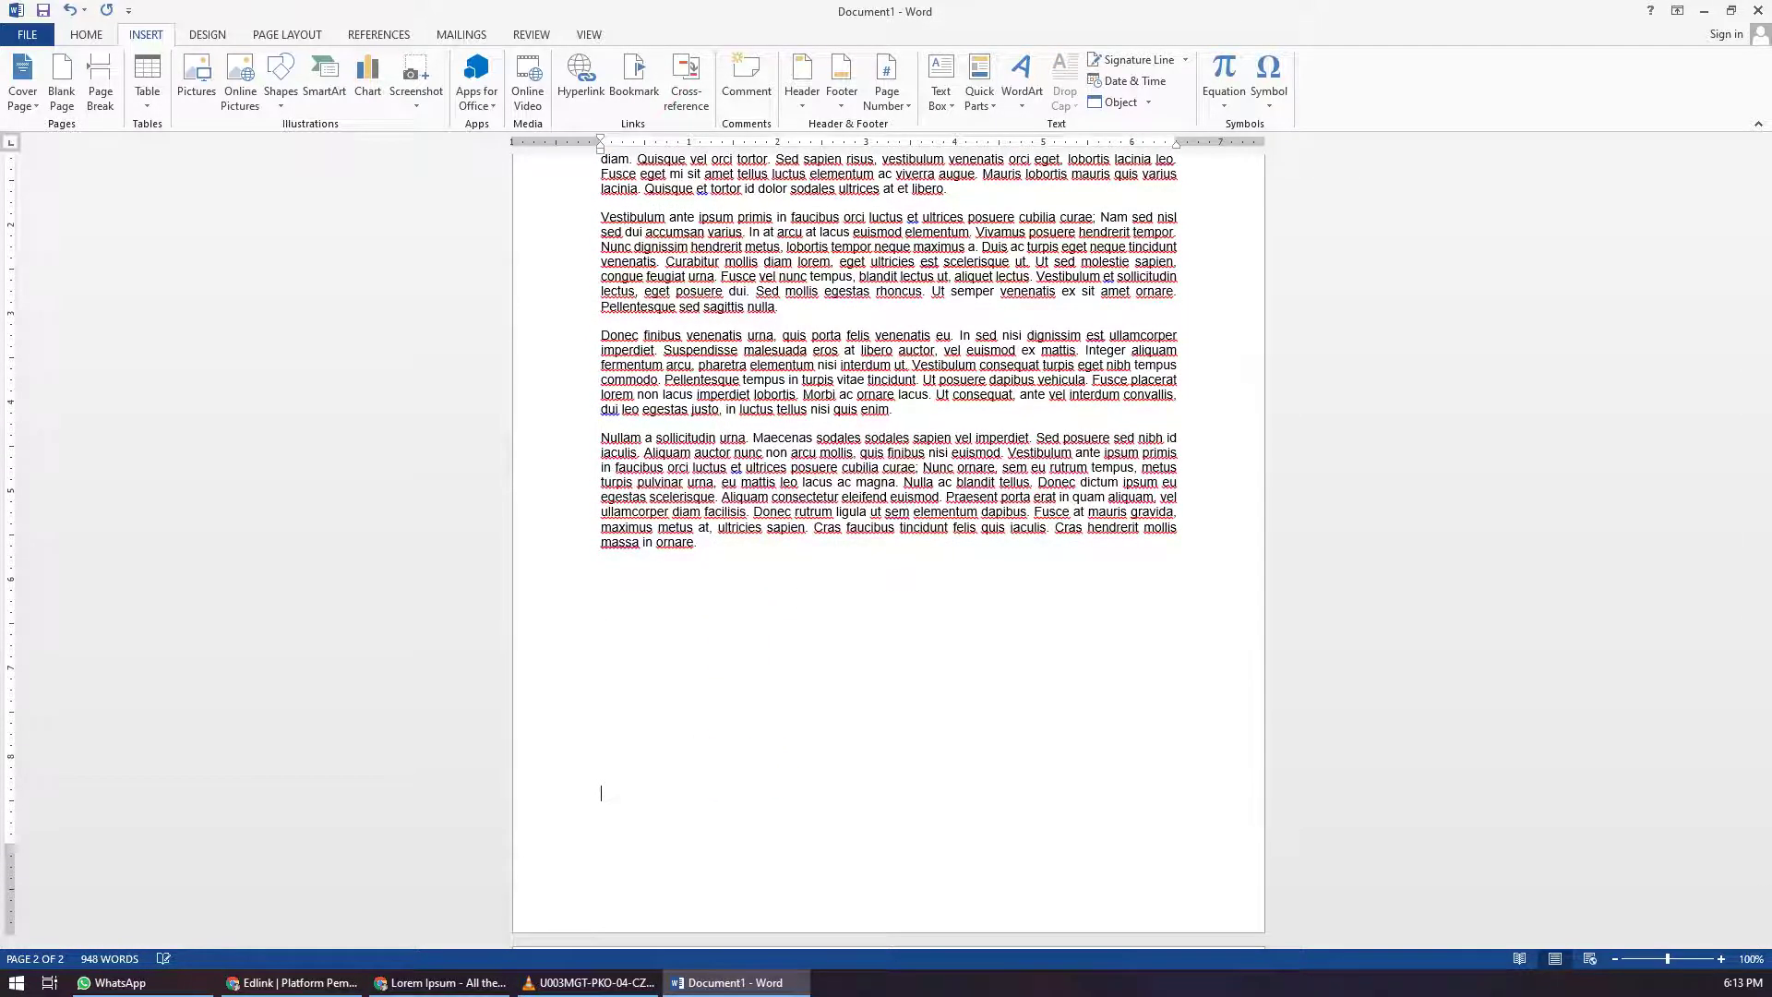
key(Return)
key(Return)
key(Return)
key(Return)
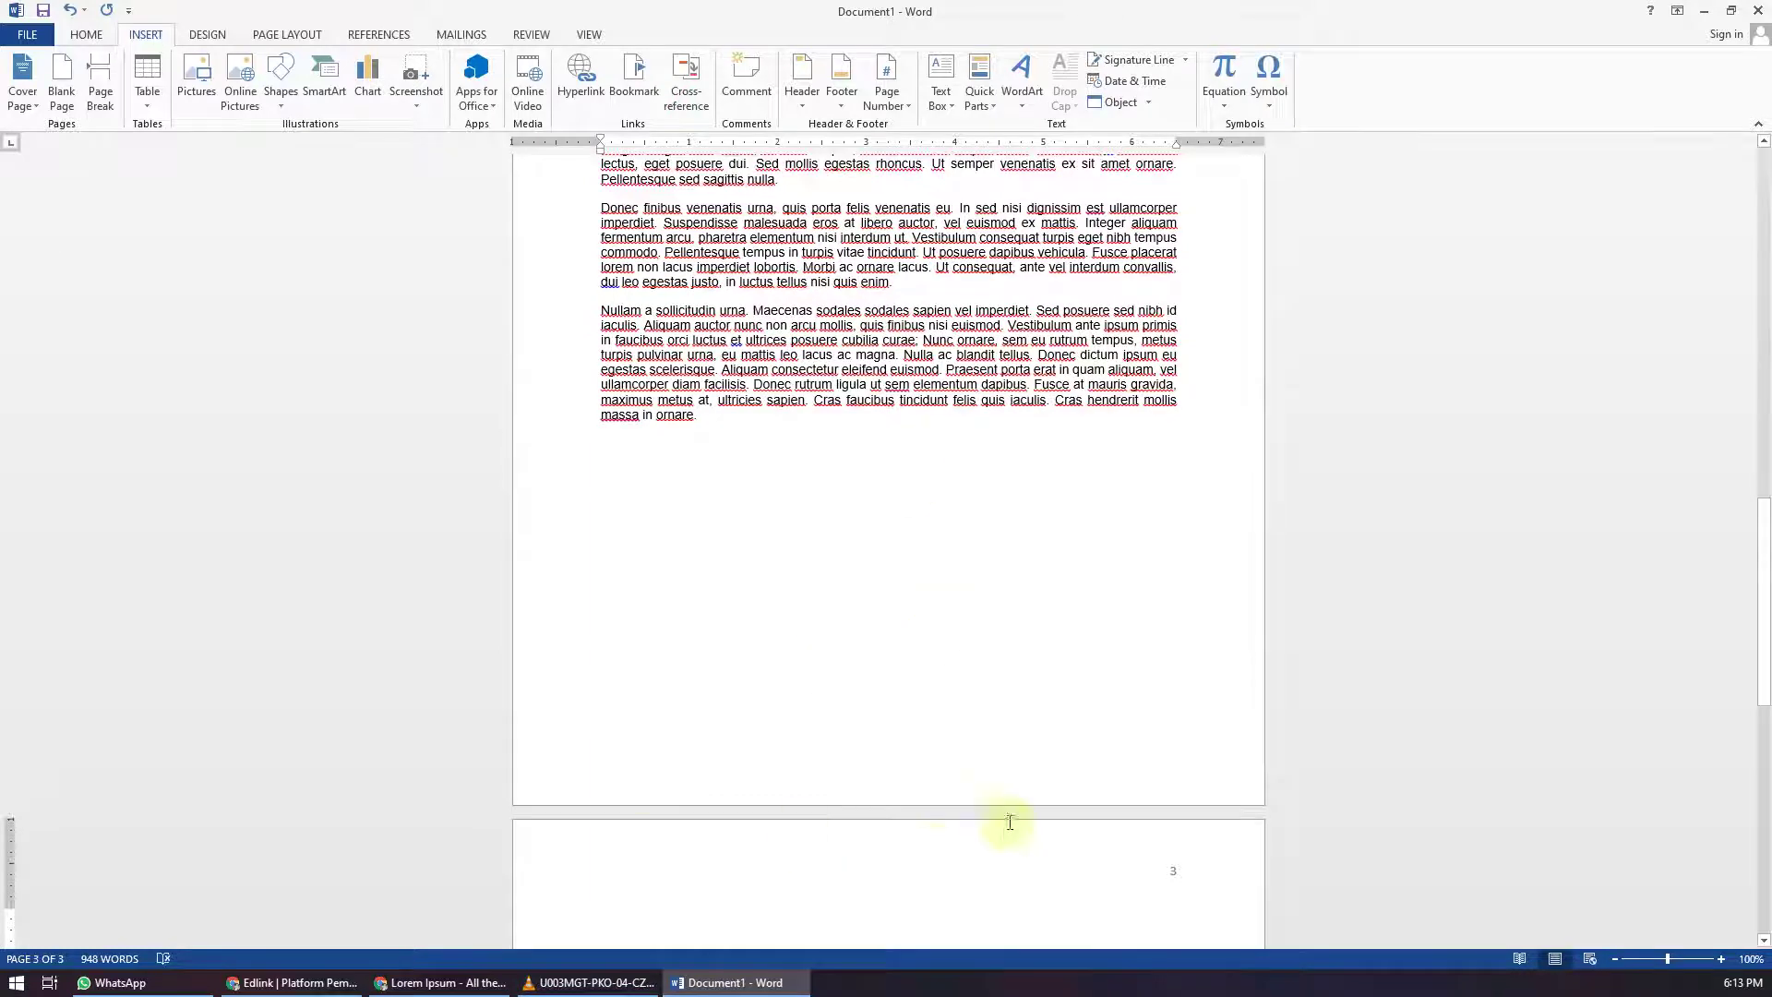
Step: Open the third page's header to inspect its section label and the preceding footer's label, and return to the document body
scroll(1128, 657, down, 8)
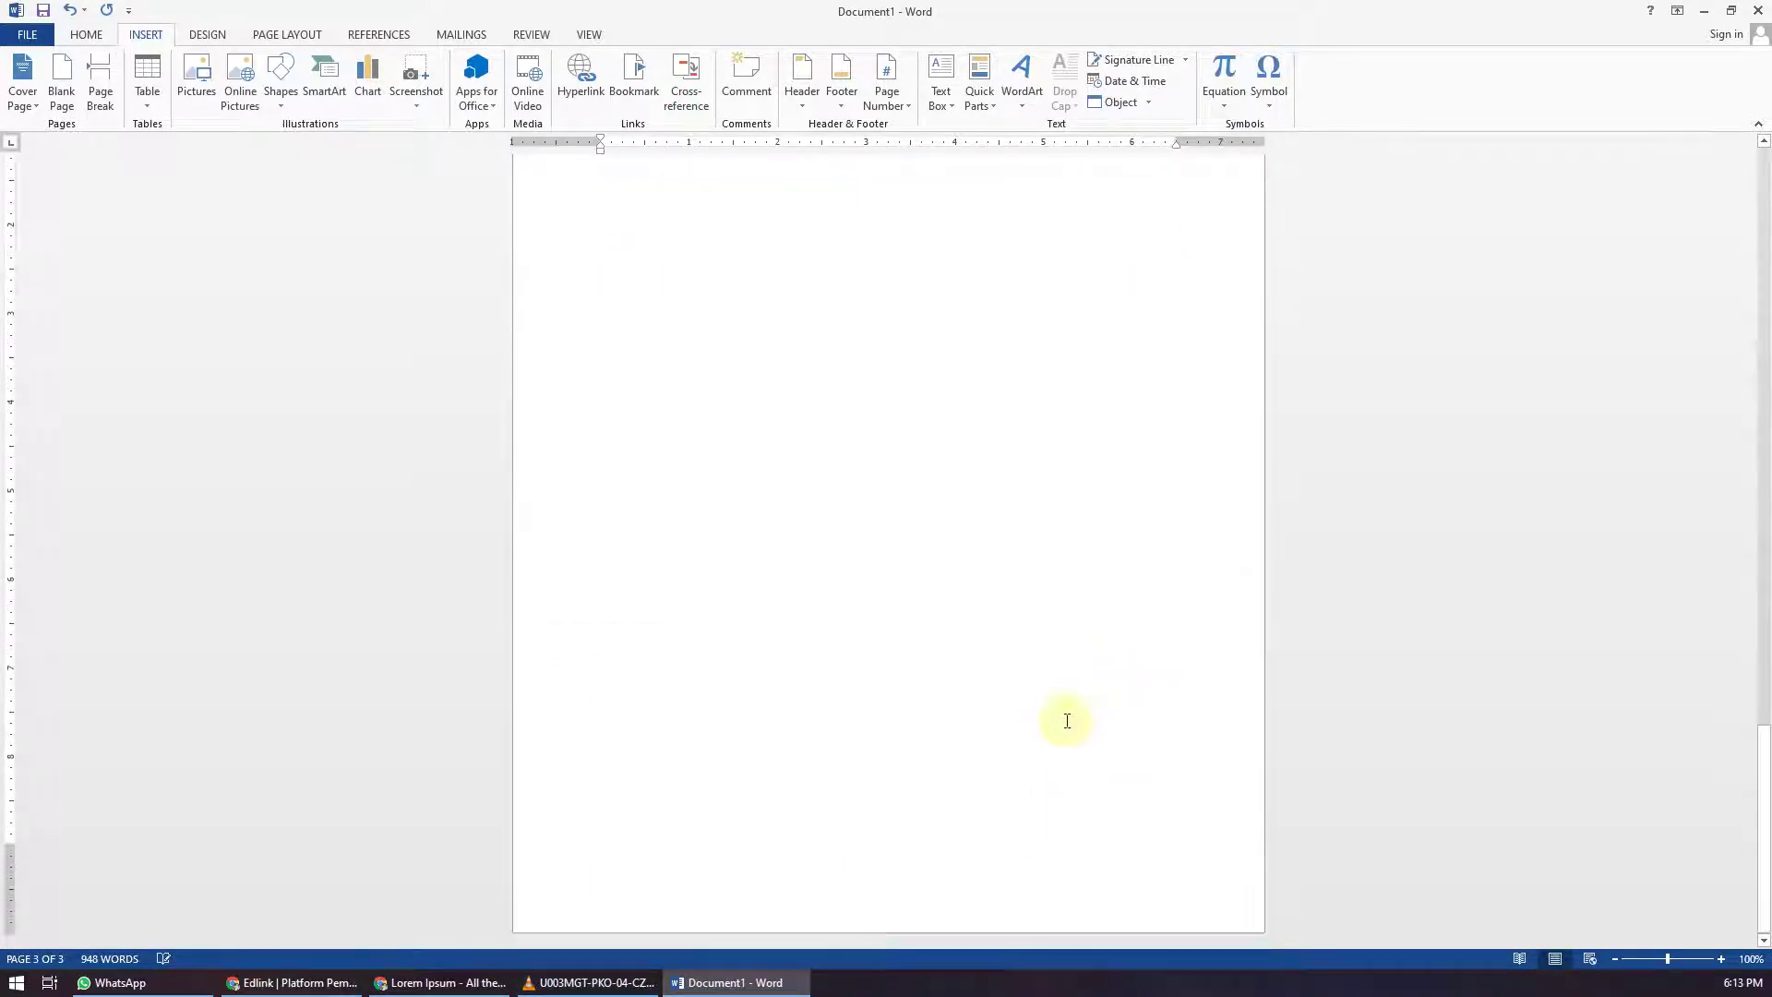
scroll(917, 822, up, 5)
double_click(761, 543)
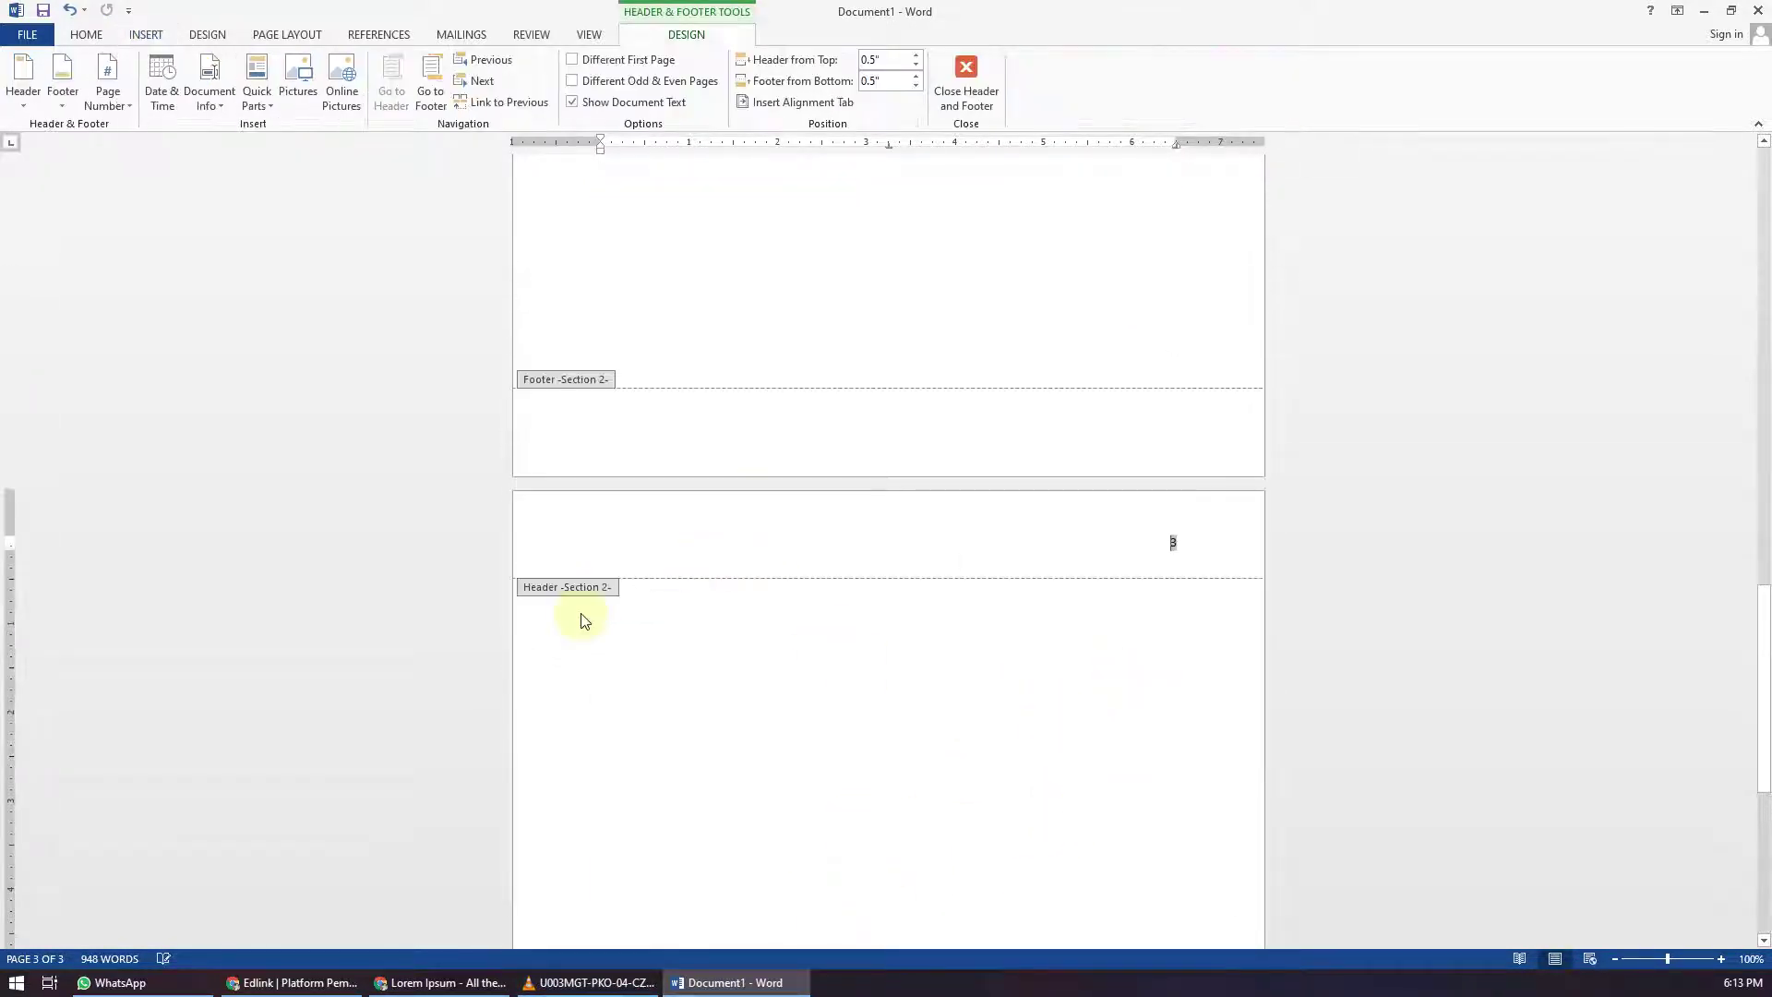
scroll(842, 669, up, 4)
scroll(862, 685, down, 3)
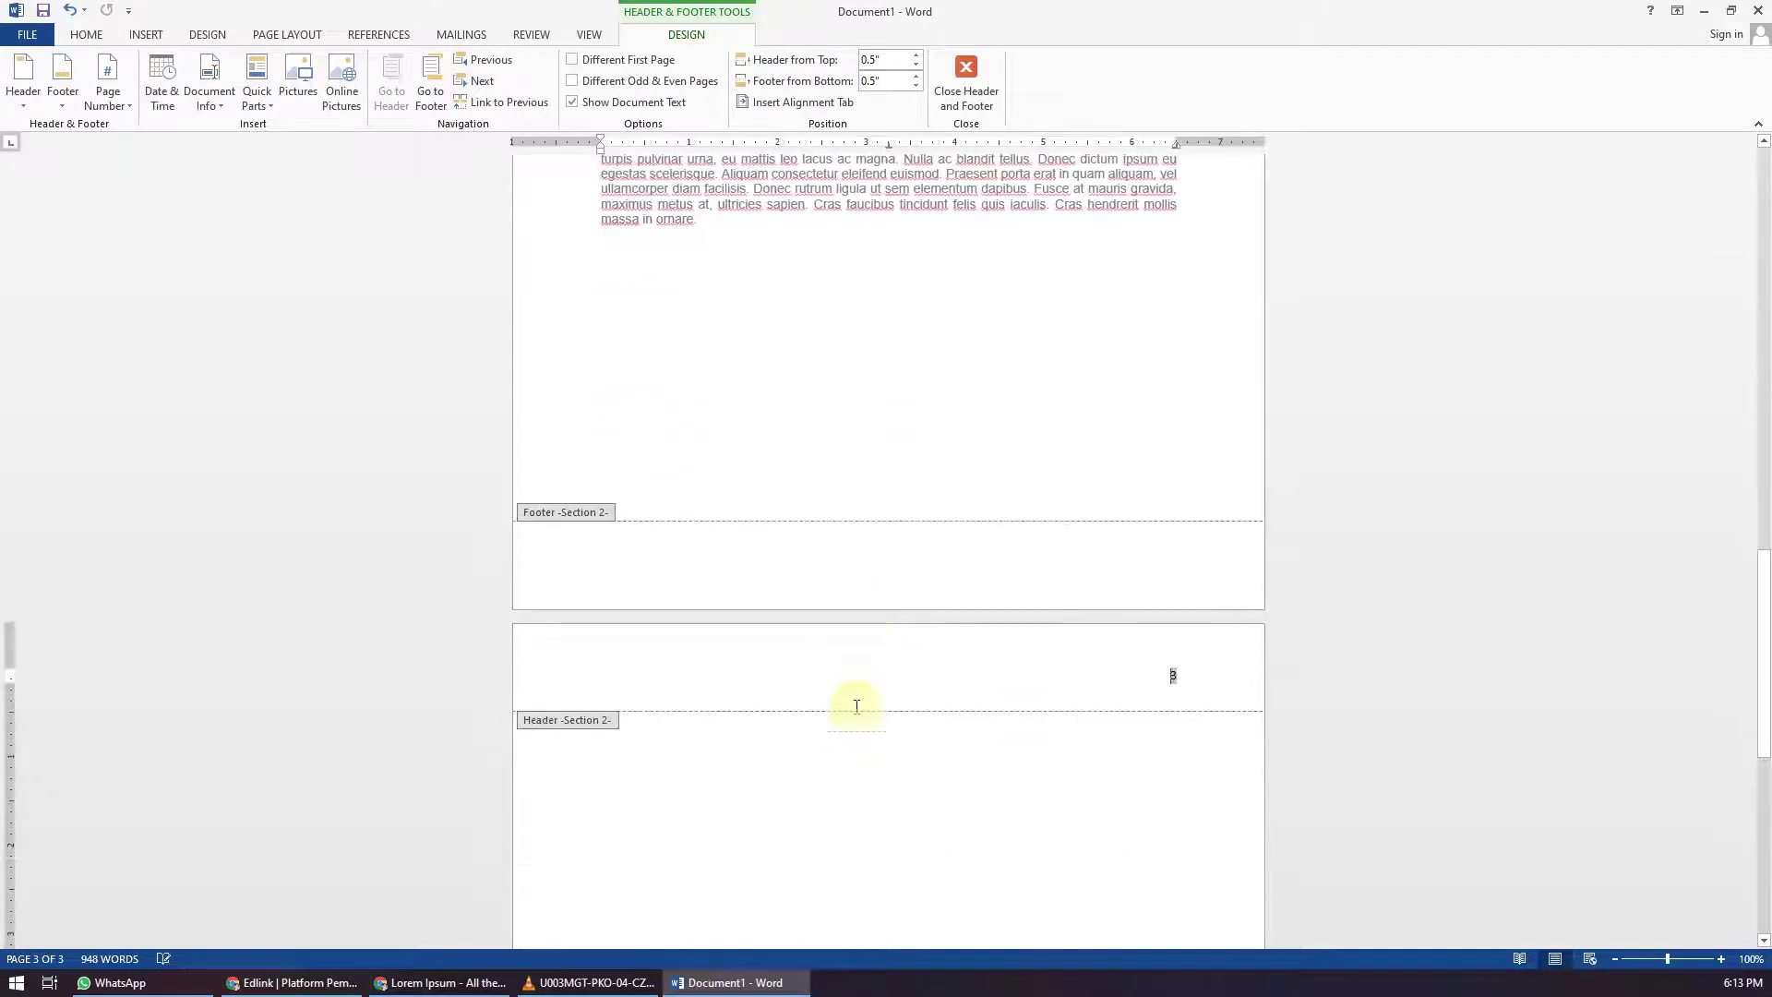
click(966, 78)
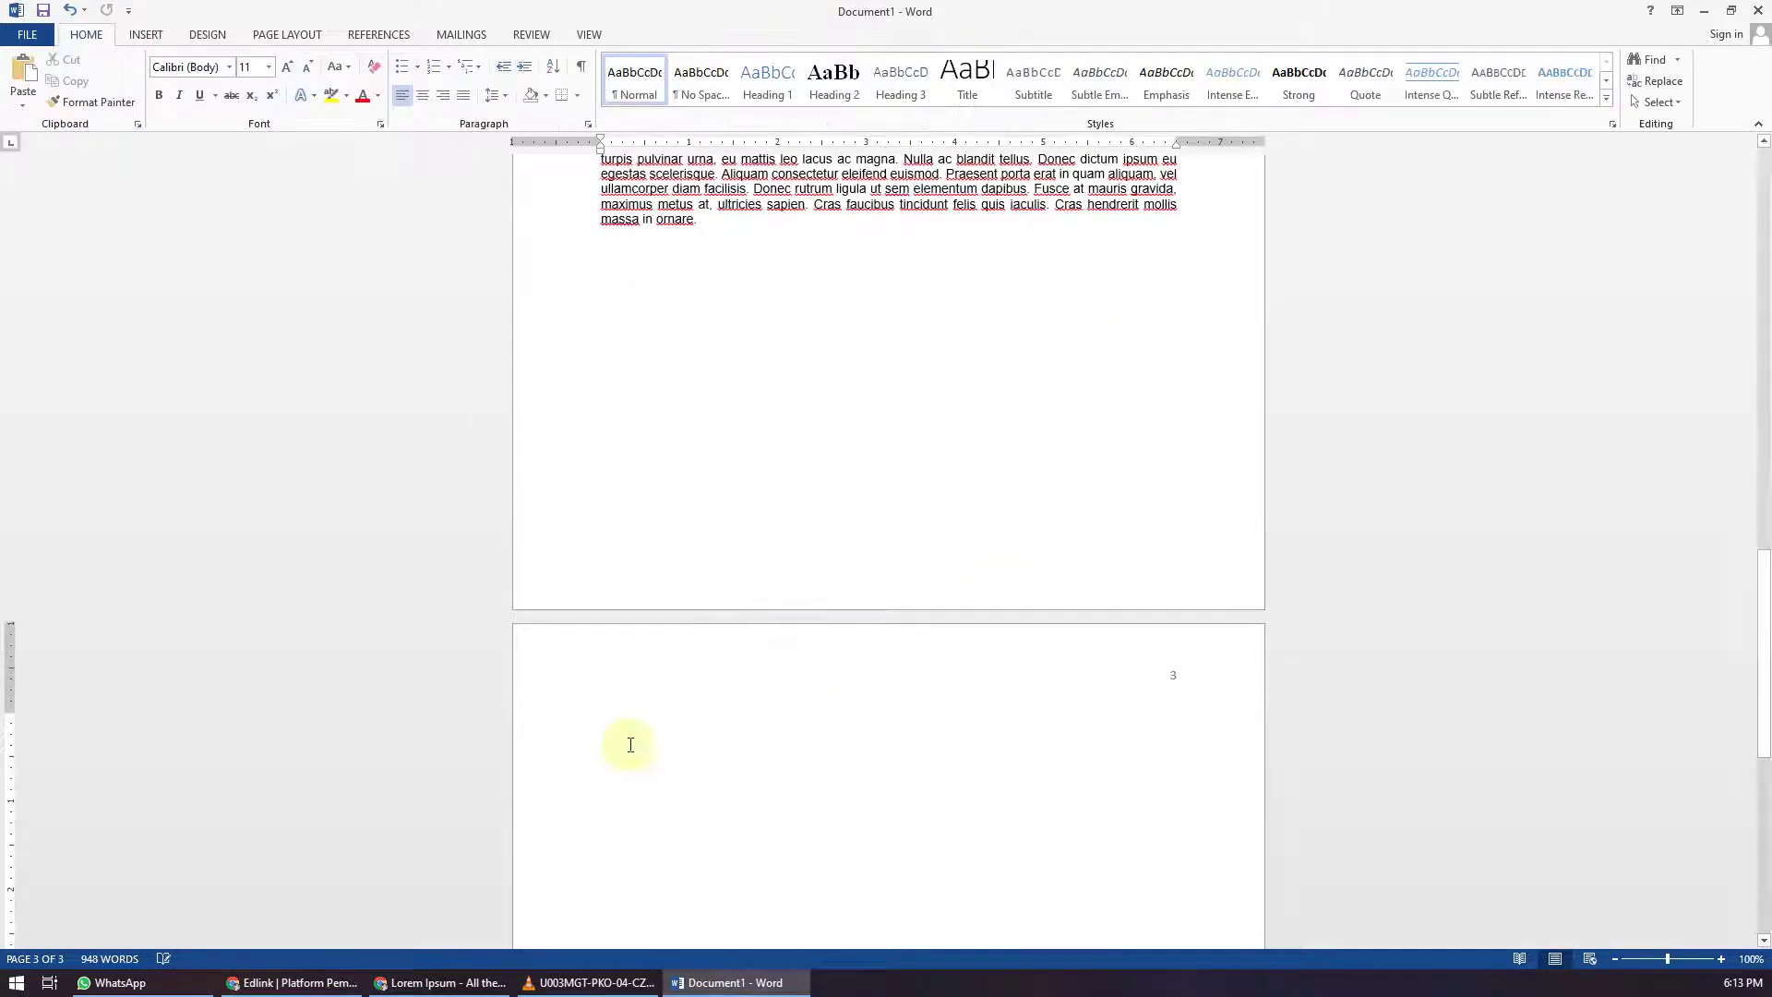
Step: Paste the three copied paragraphs at the start of the third page and indent the first one's opening line
key(ctrl+v)
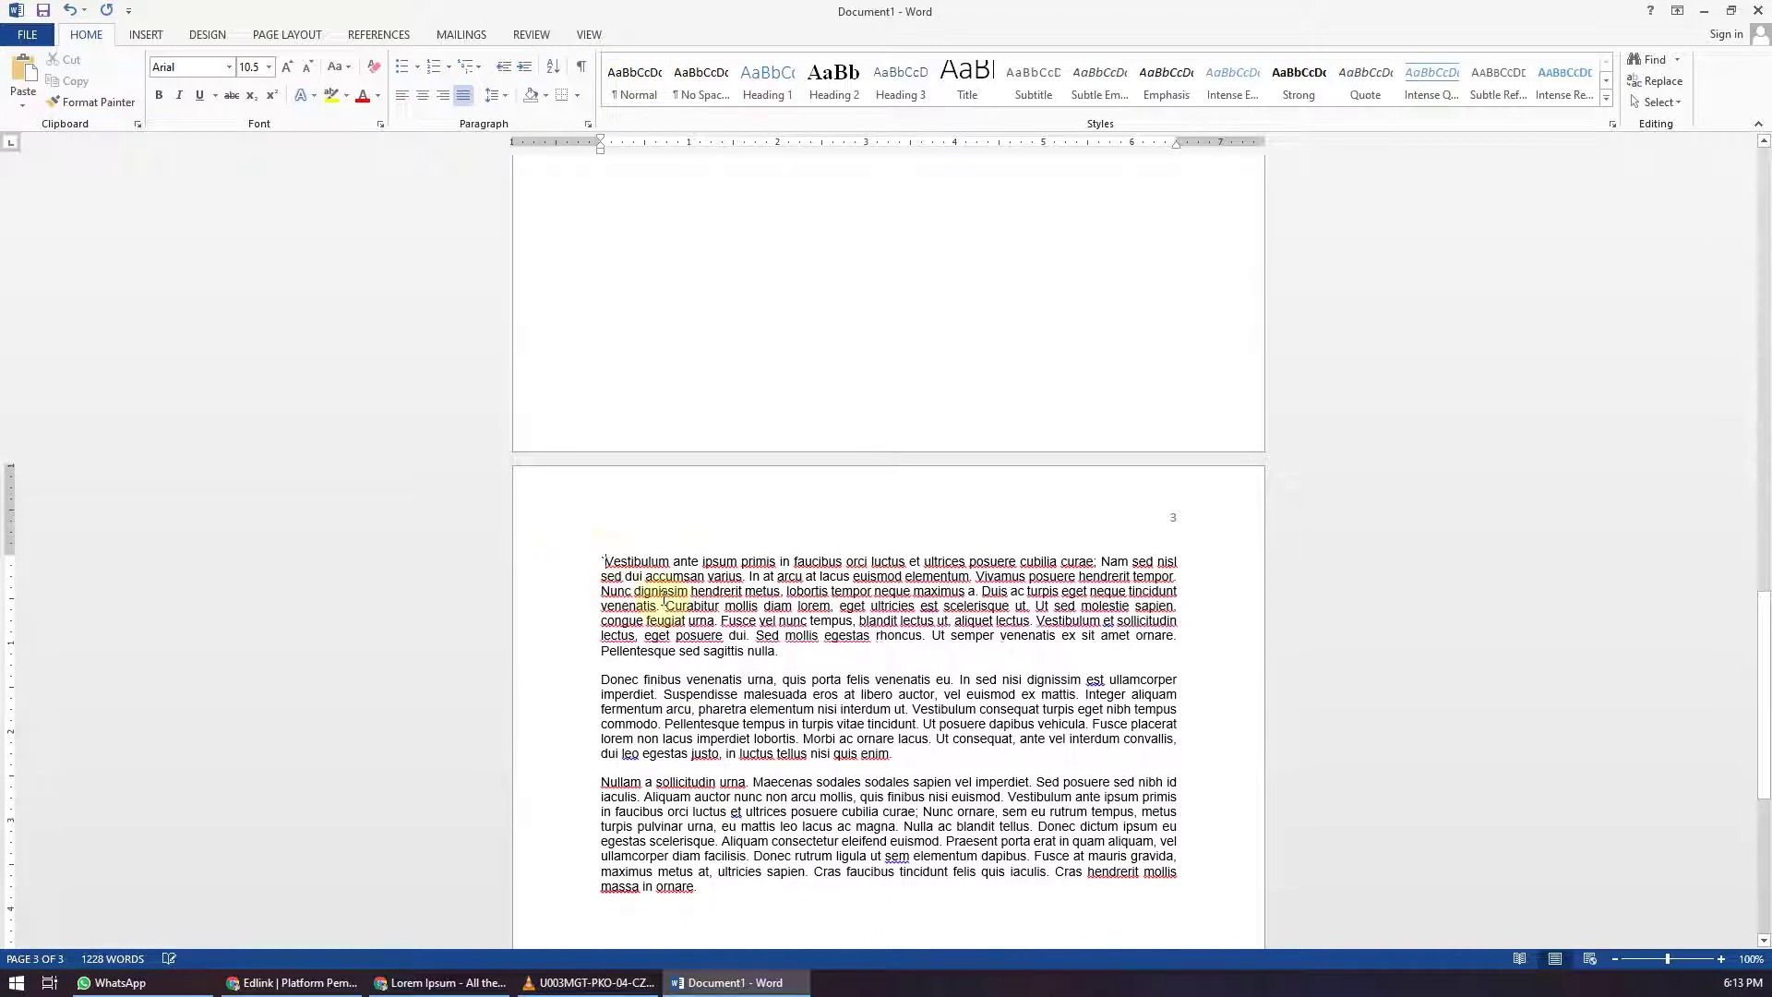
key(Tab)
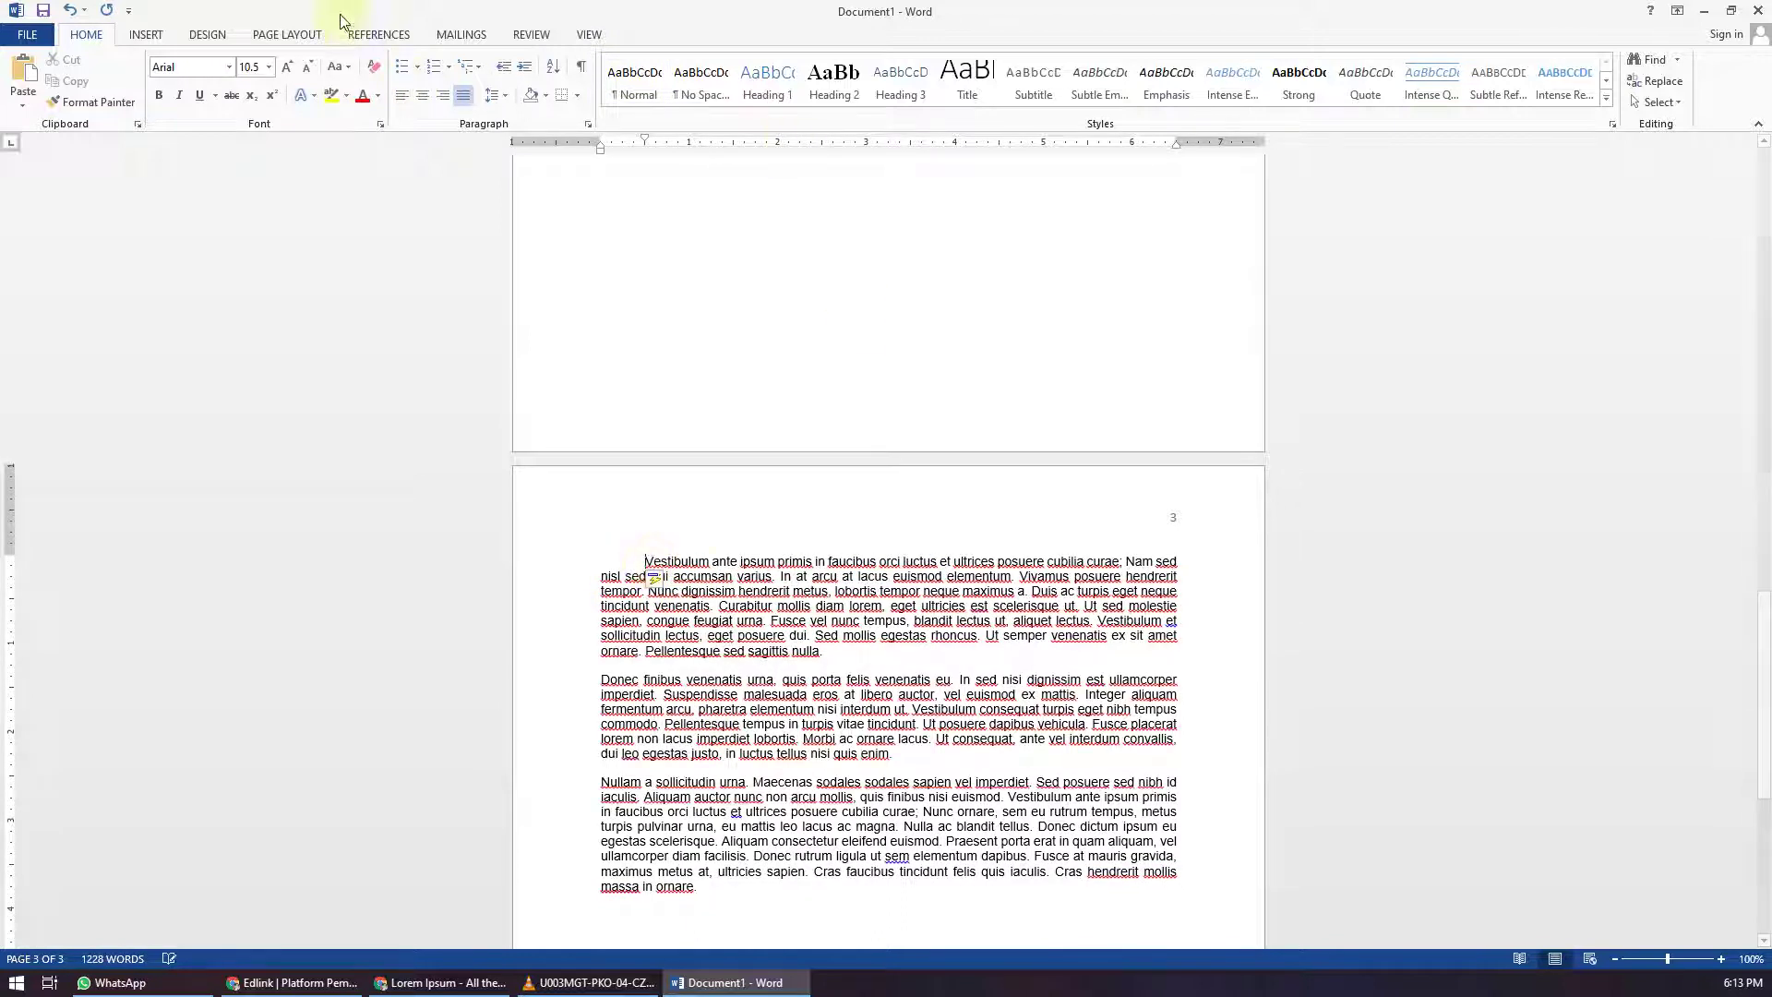
Step: Review the section break types with the third page's first paragraph active, without inserting a break
click(287, 34)
click(238, 60)
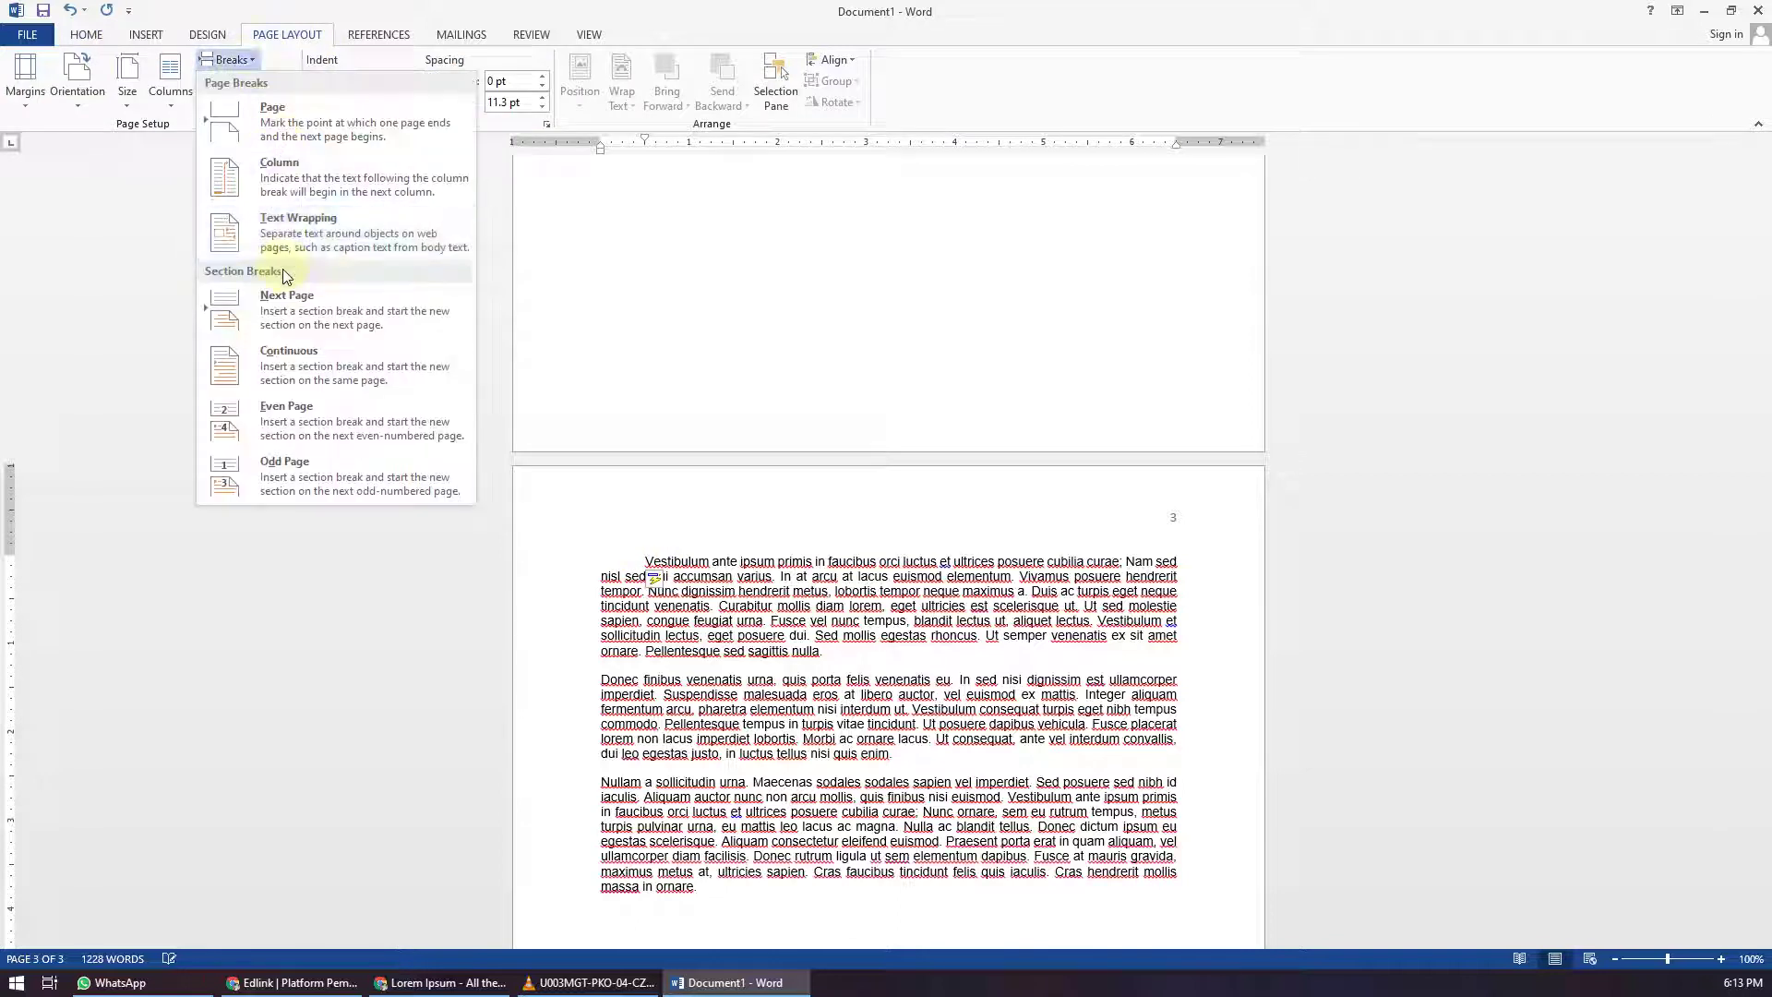
click(721, 404)
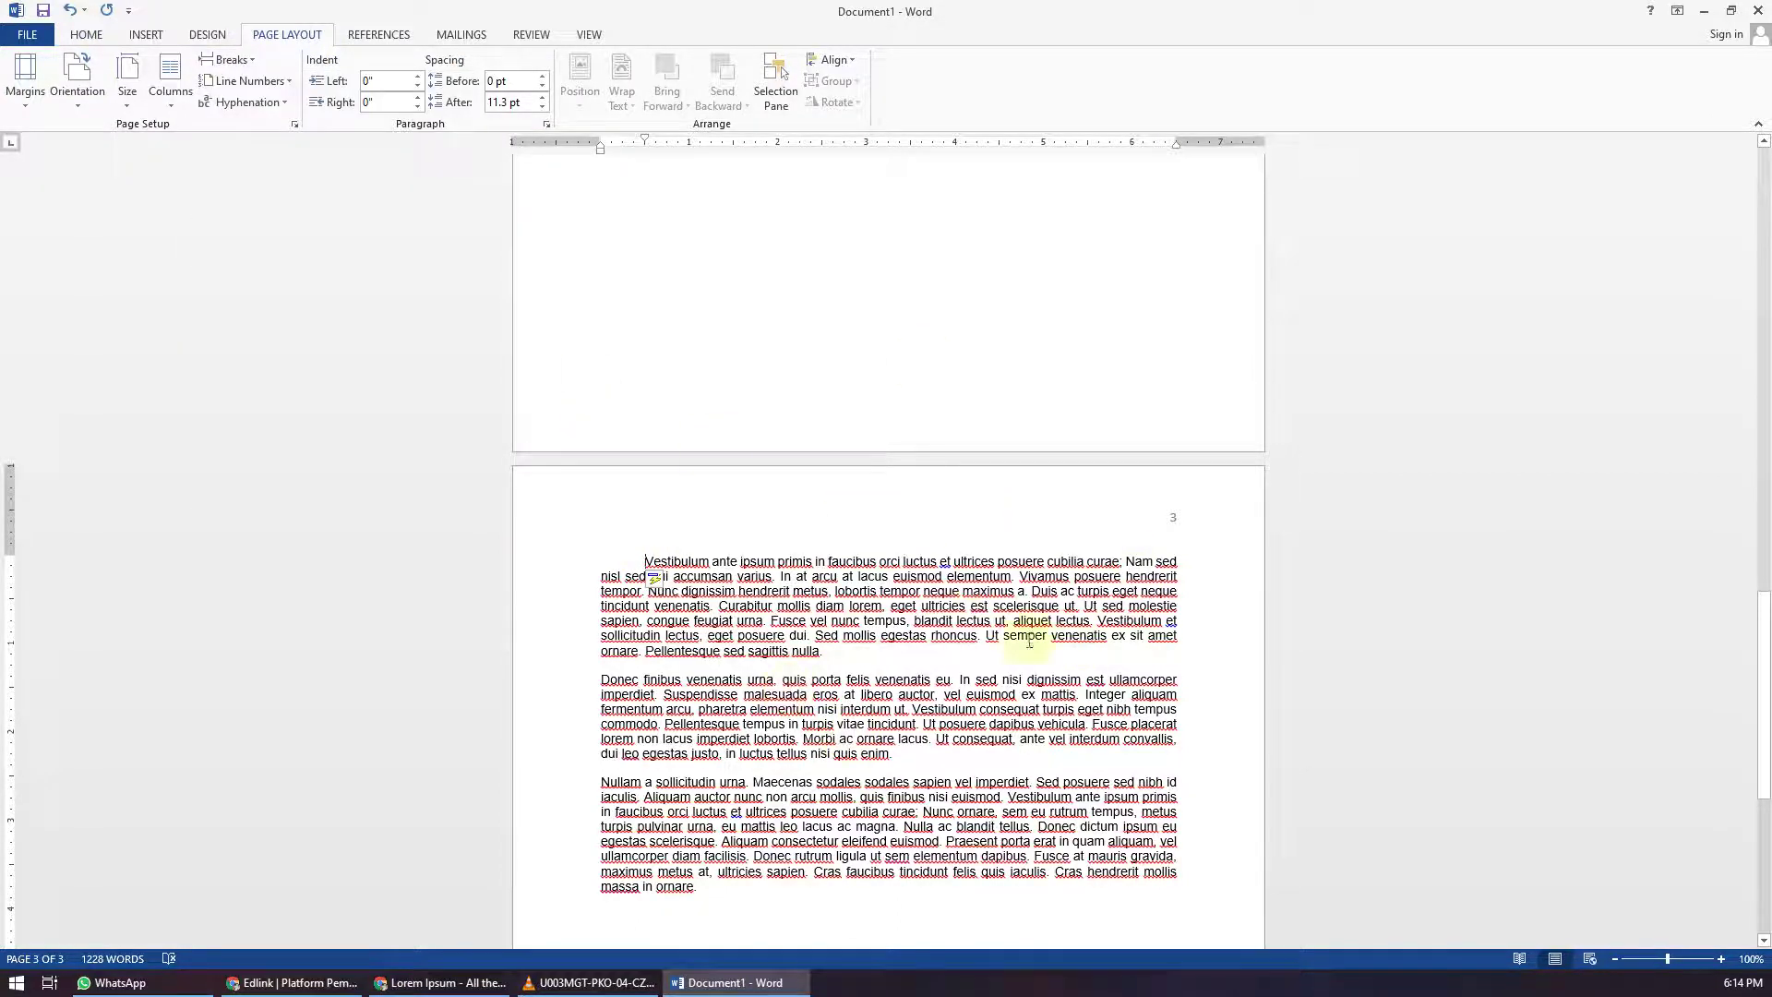
Step: Compare the page numbers on the second and third pages, and open the third page's header to inspect its section label
scroll(883, 599, up, 11)
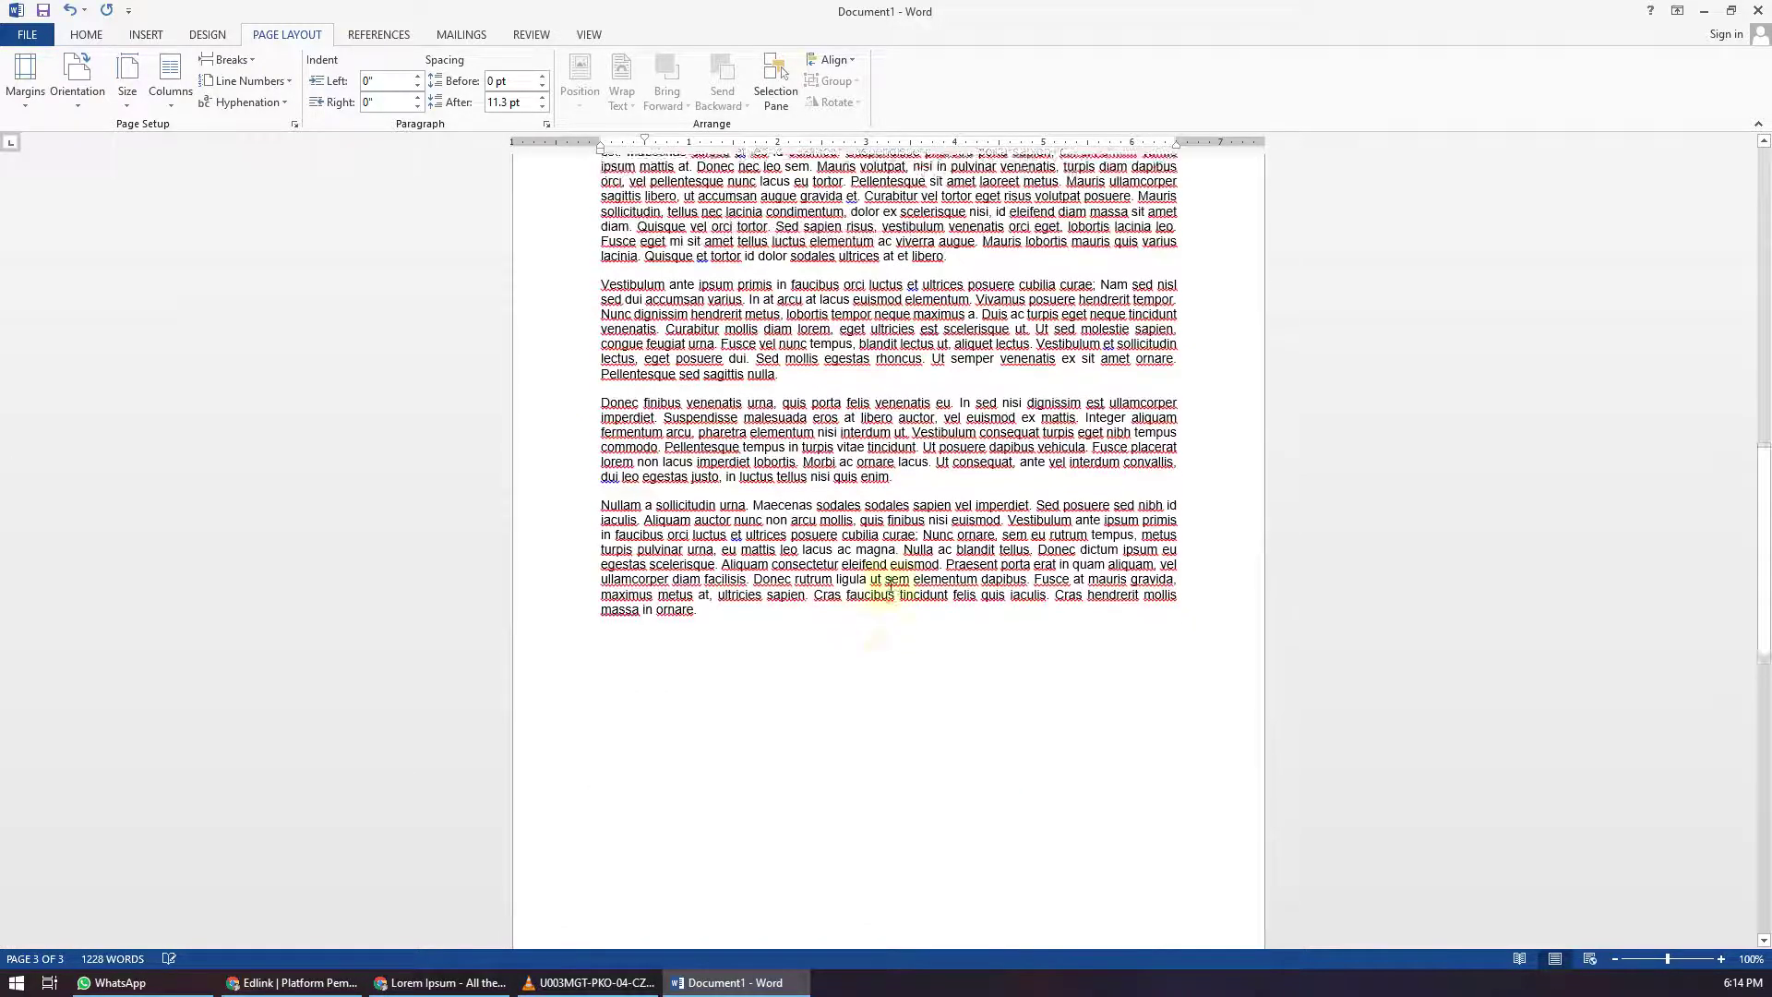
click(913, 446)
scroll(961, 539, up, 6)
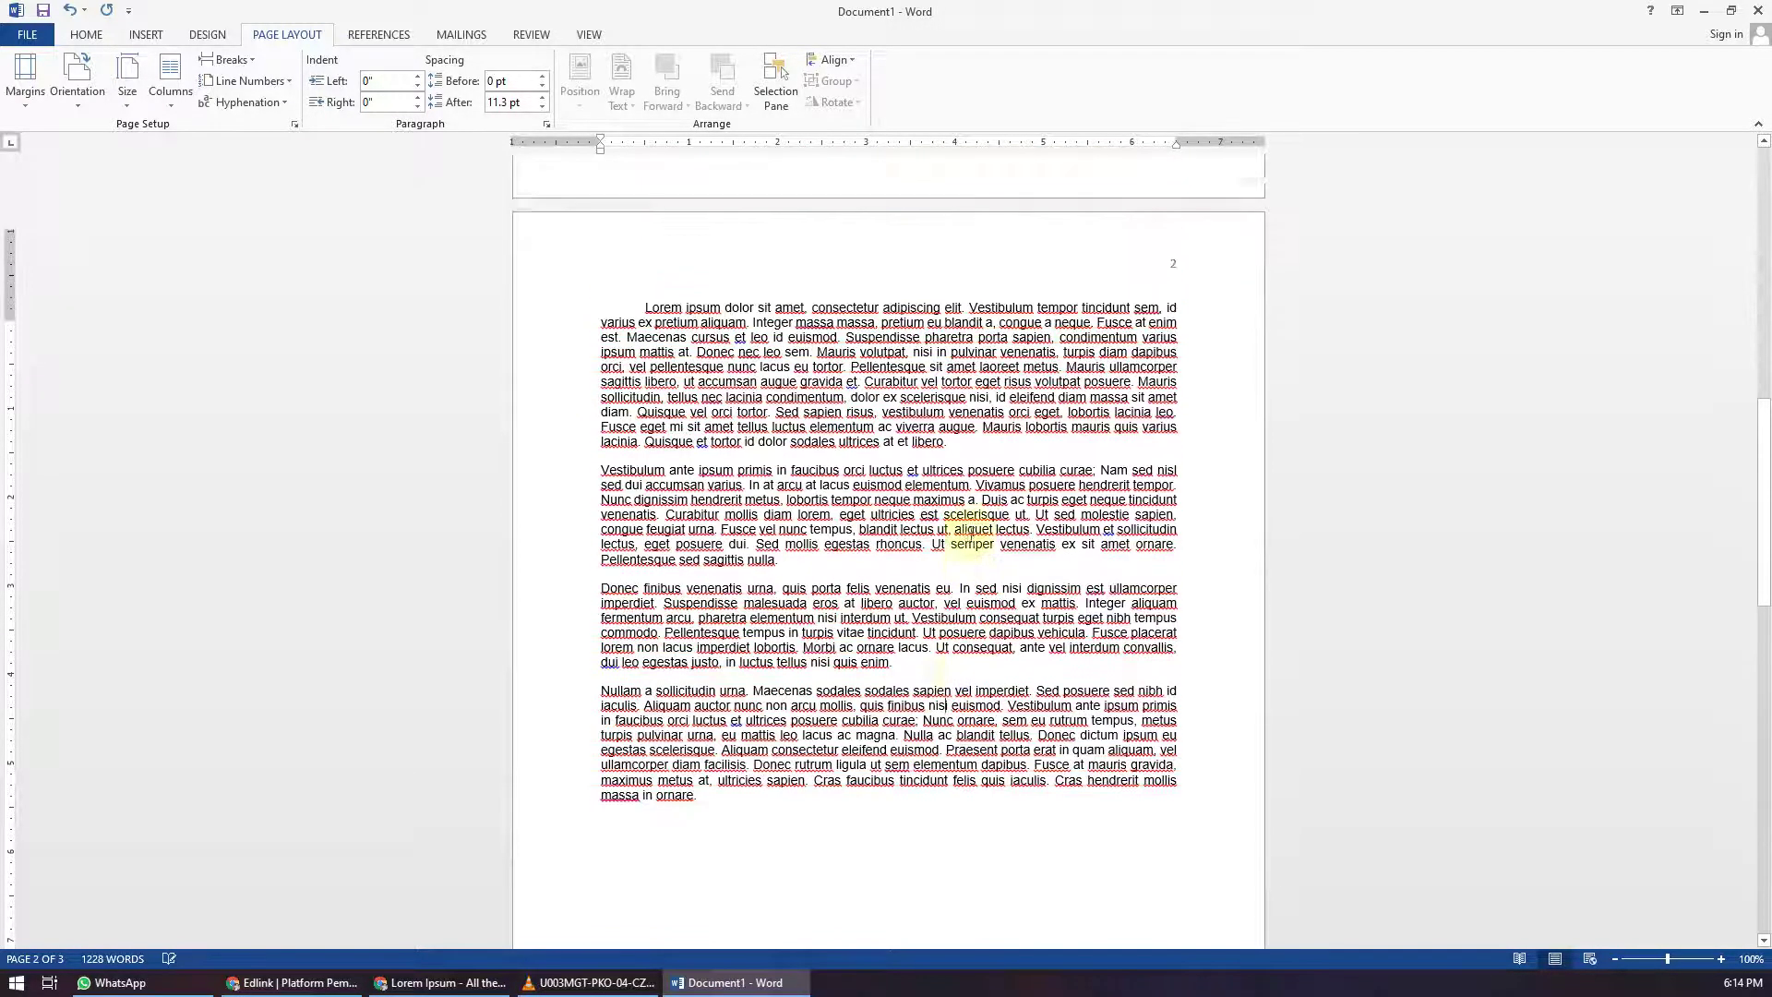
scroll(948, 572, down, 16)
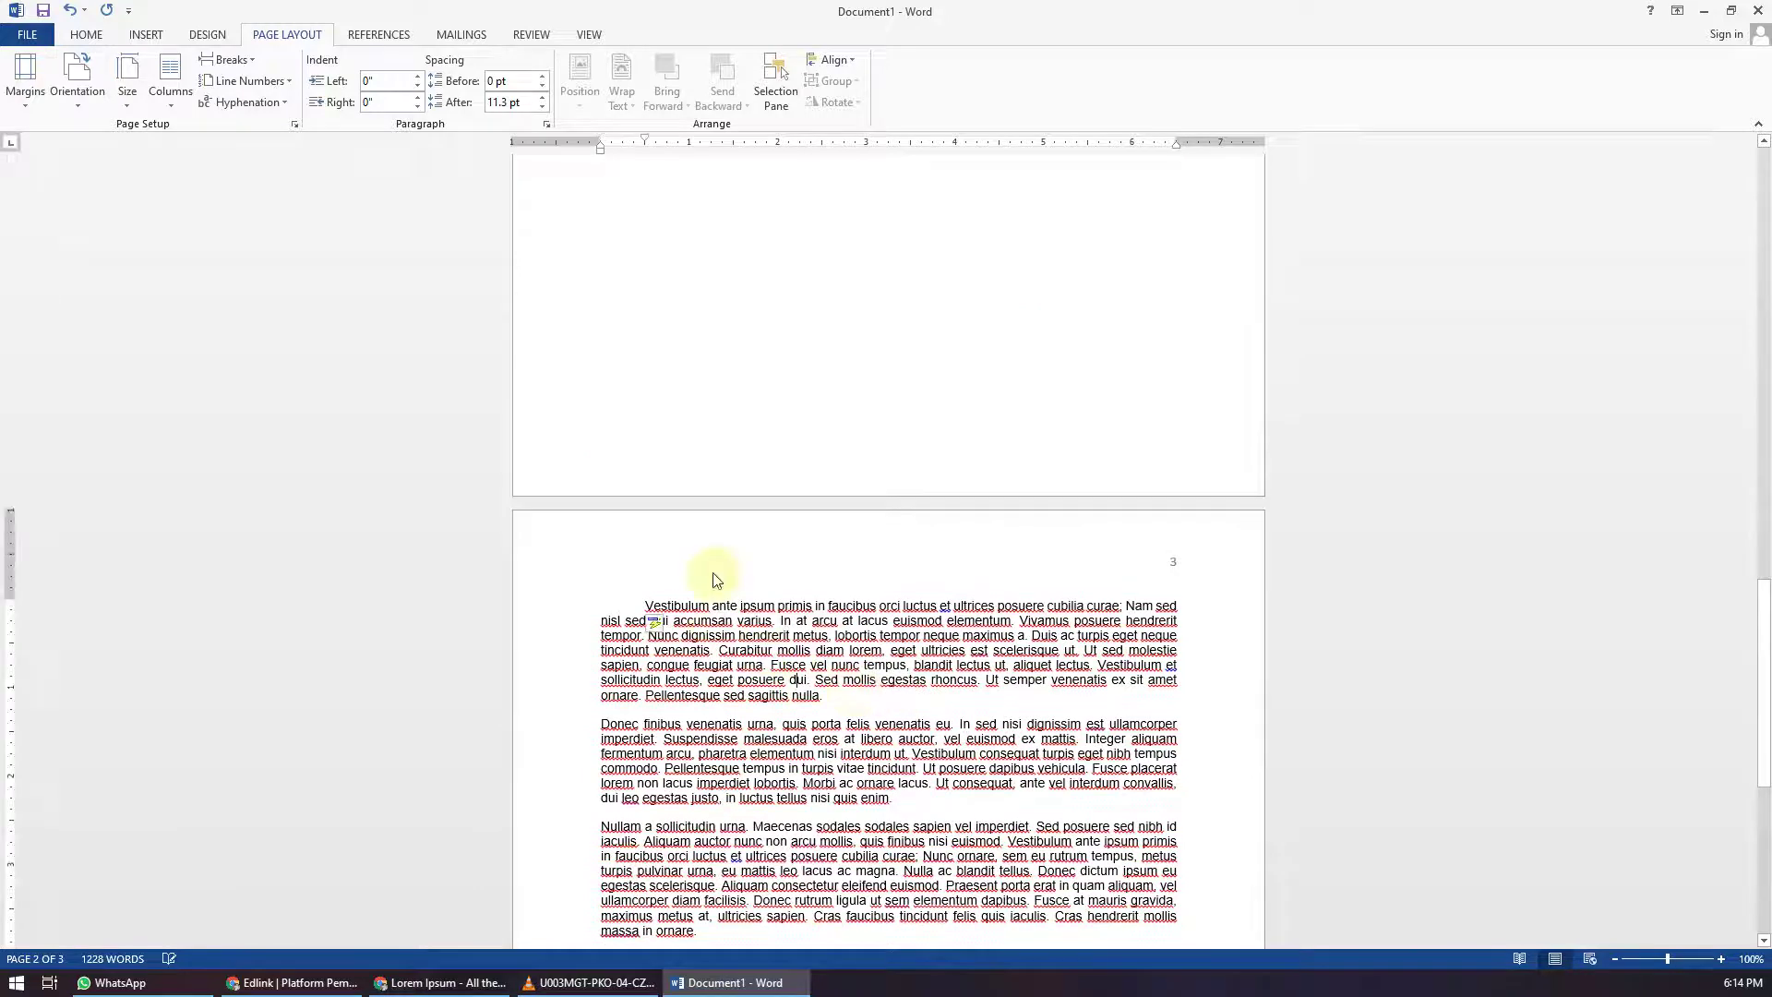
double_click(1185, 558)
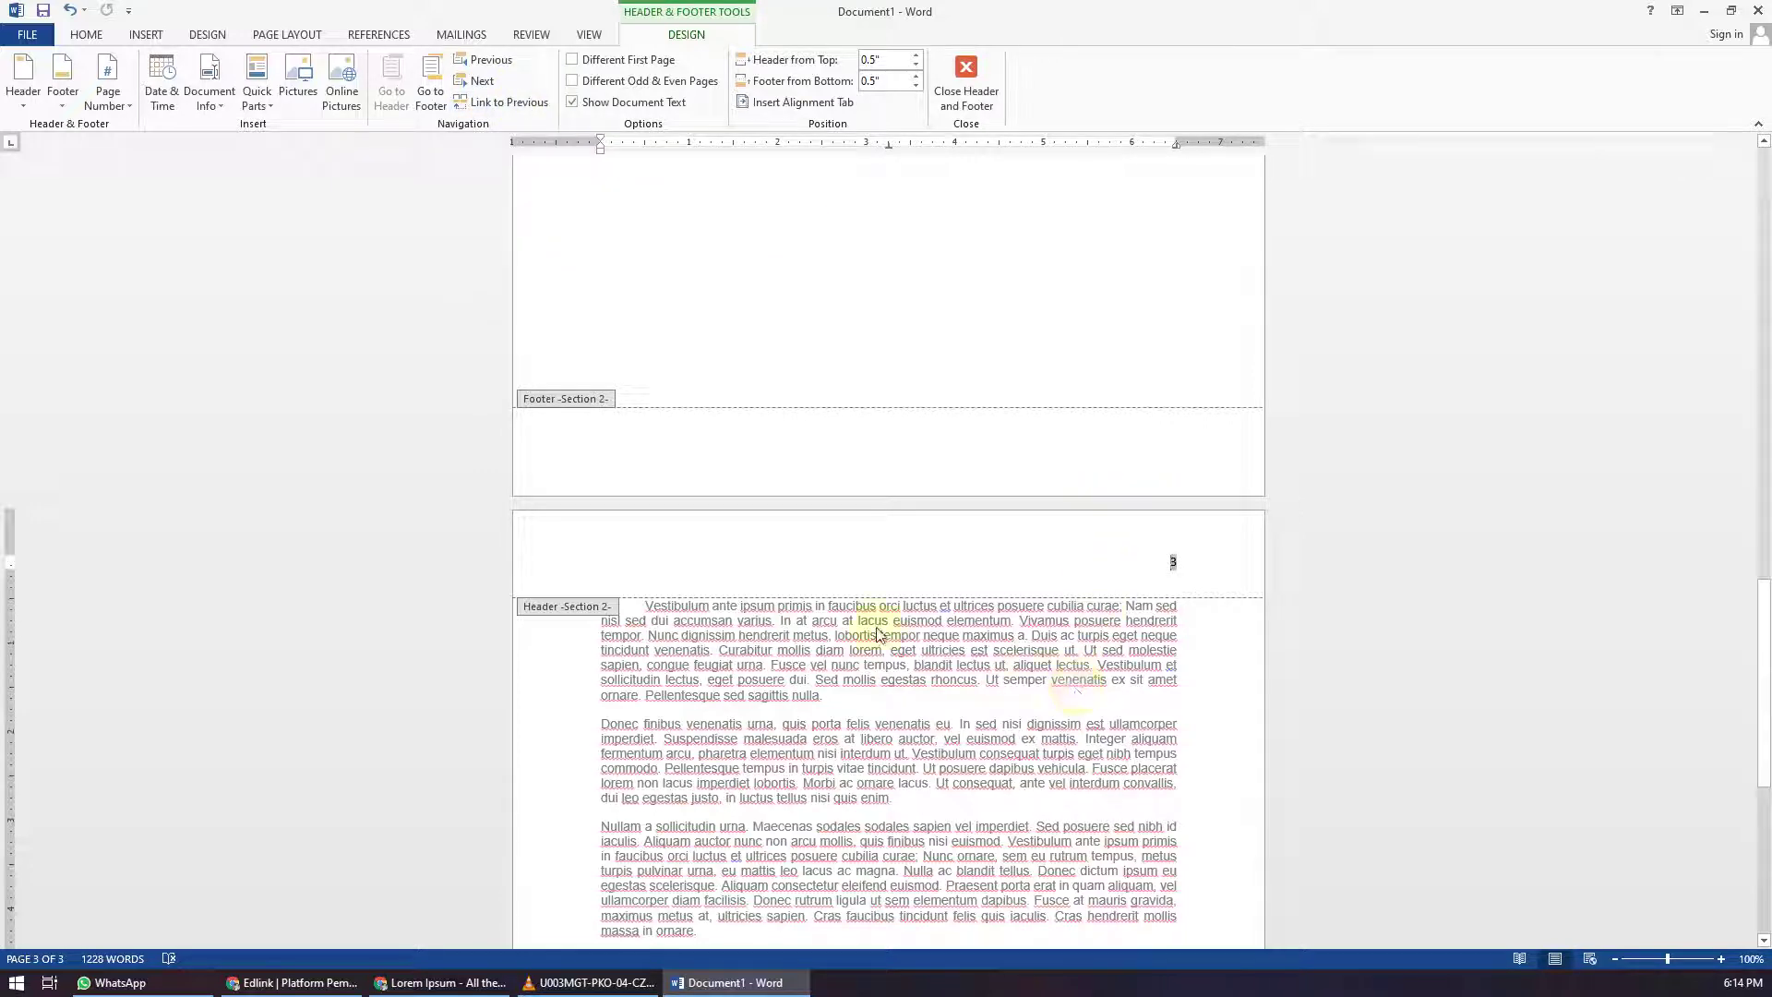
click(966, 83)
Step: Review the page numbers from the third page back to the BAB 1 heading on the first page
scroll(927, 622, up, 4)
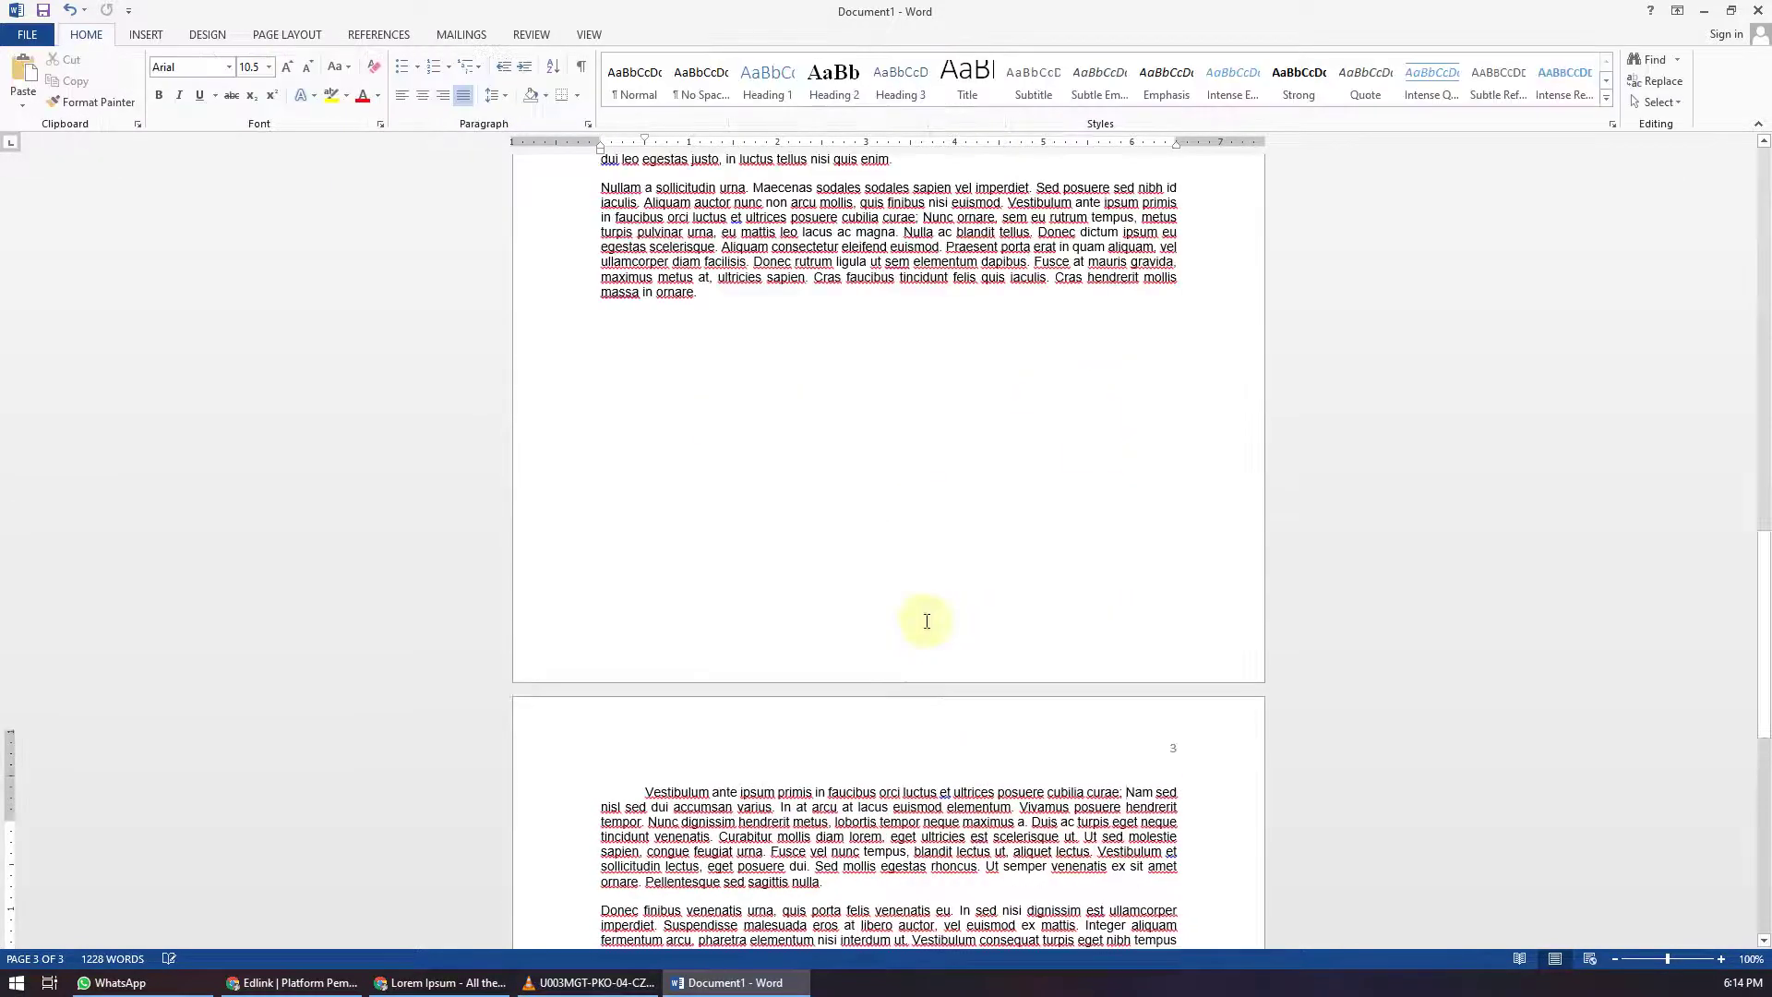
scroll(927, 622, up, 12)
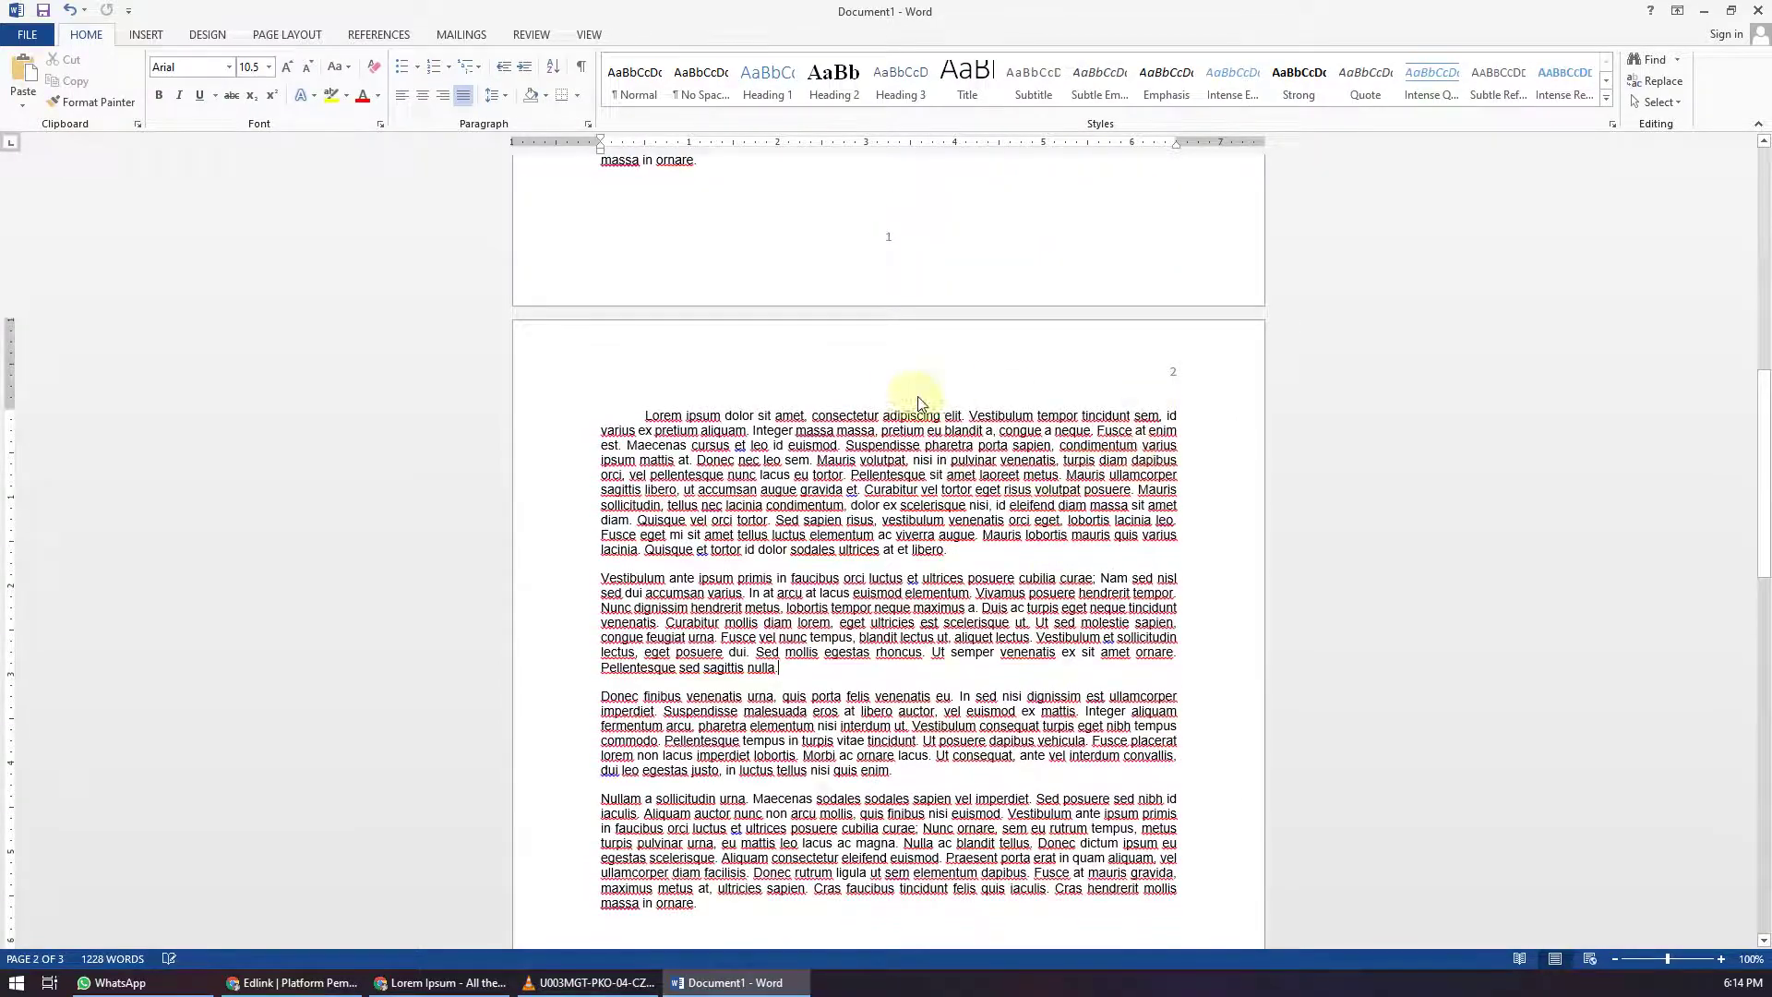
scroll(918, 398, up, 16)
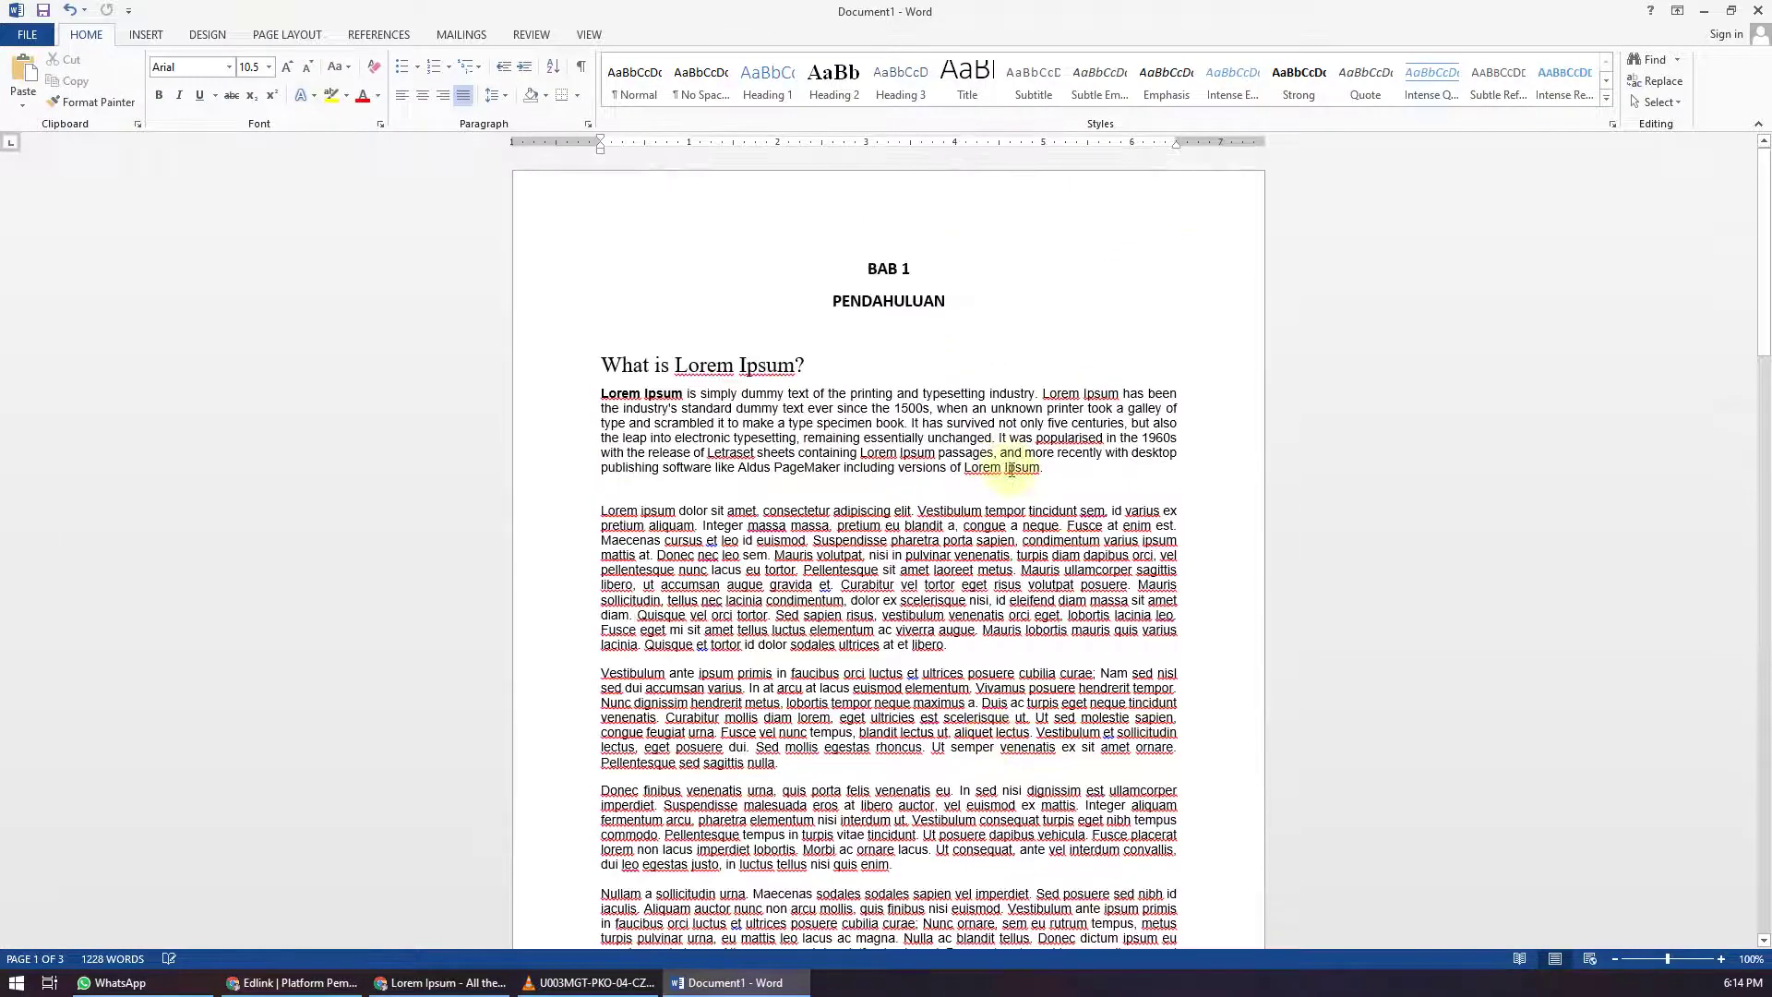
Step: Review the page numbers across all three pages, from the third page back to the first
scroll(1012, 469, down, 20)
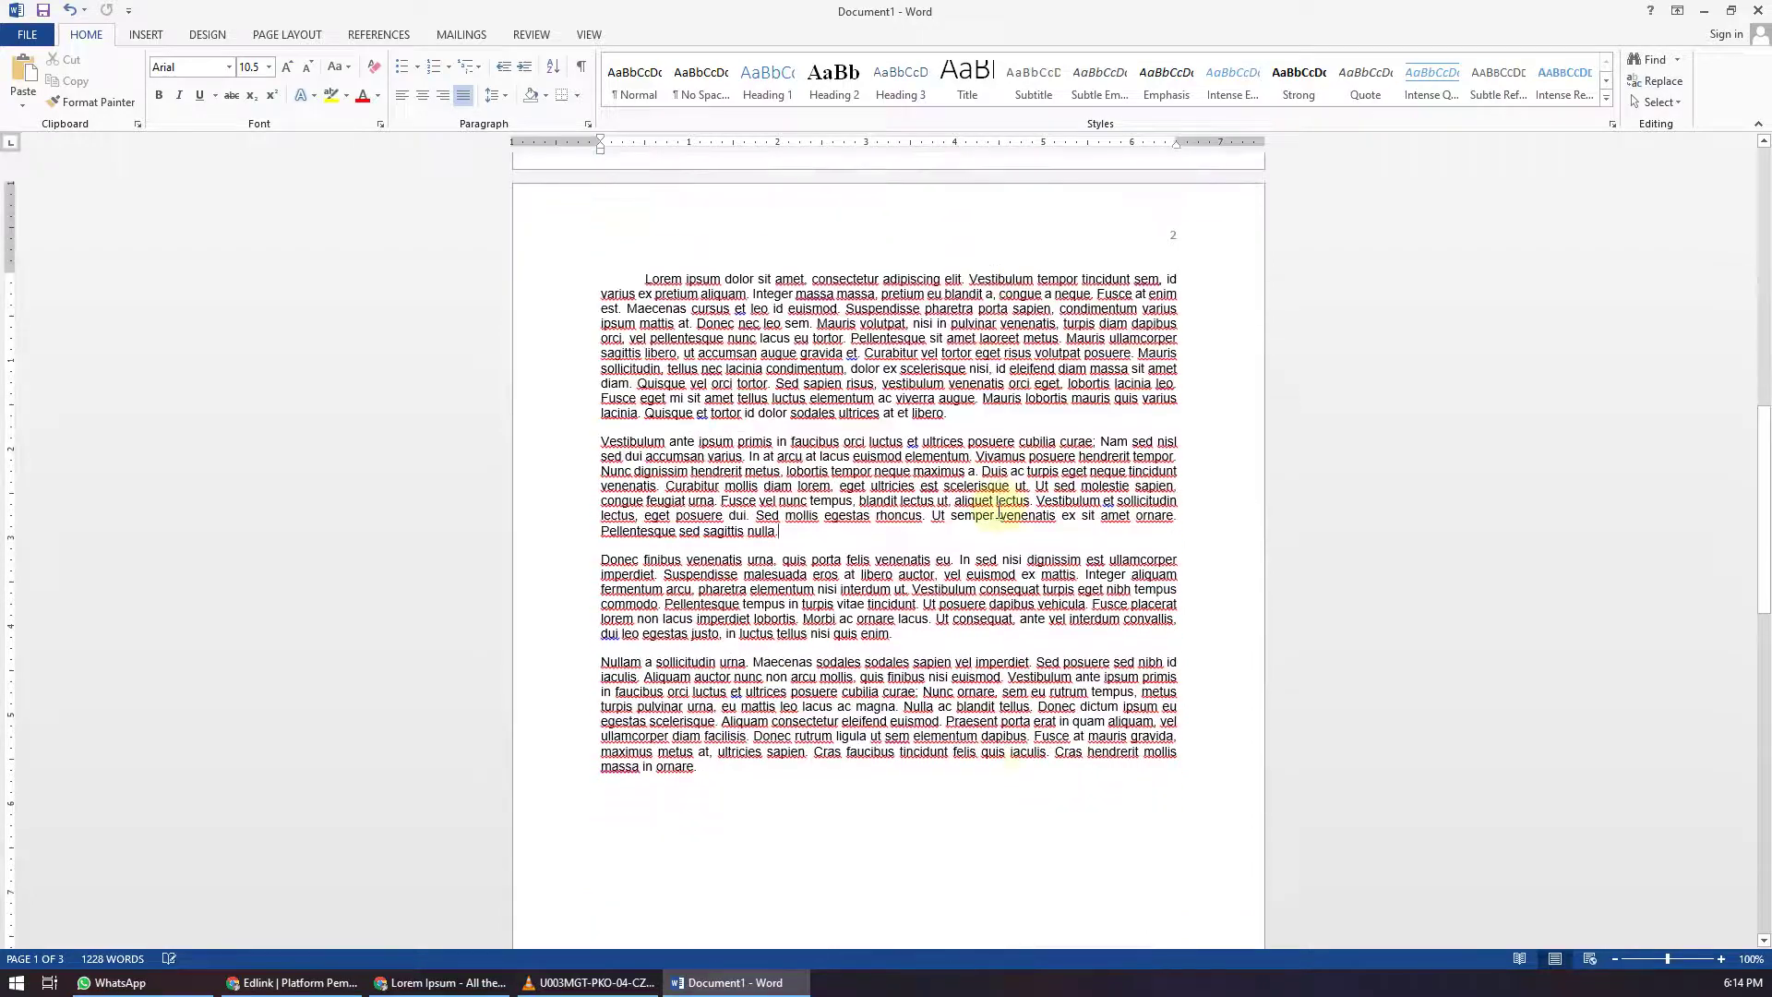
scroll(1006, 520, down, 7)
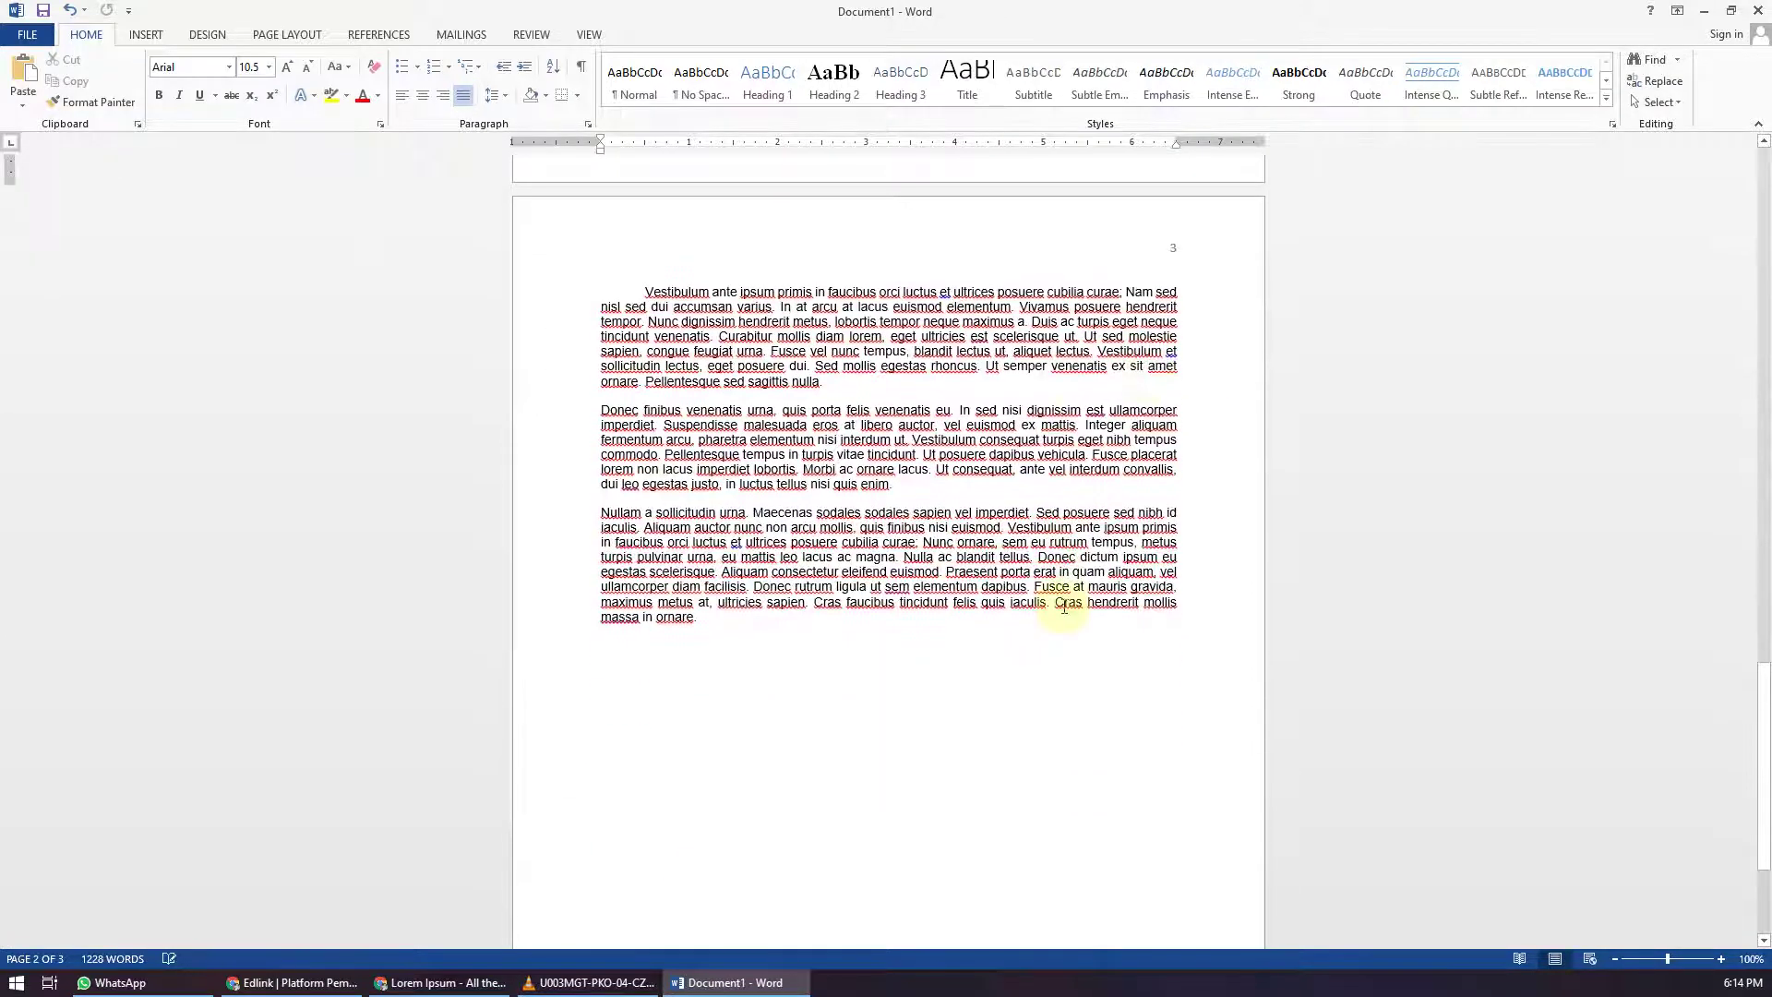
scroll(1071, 601, up, 11)
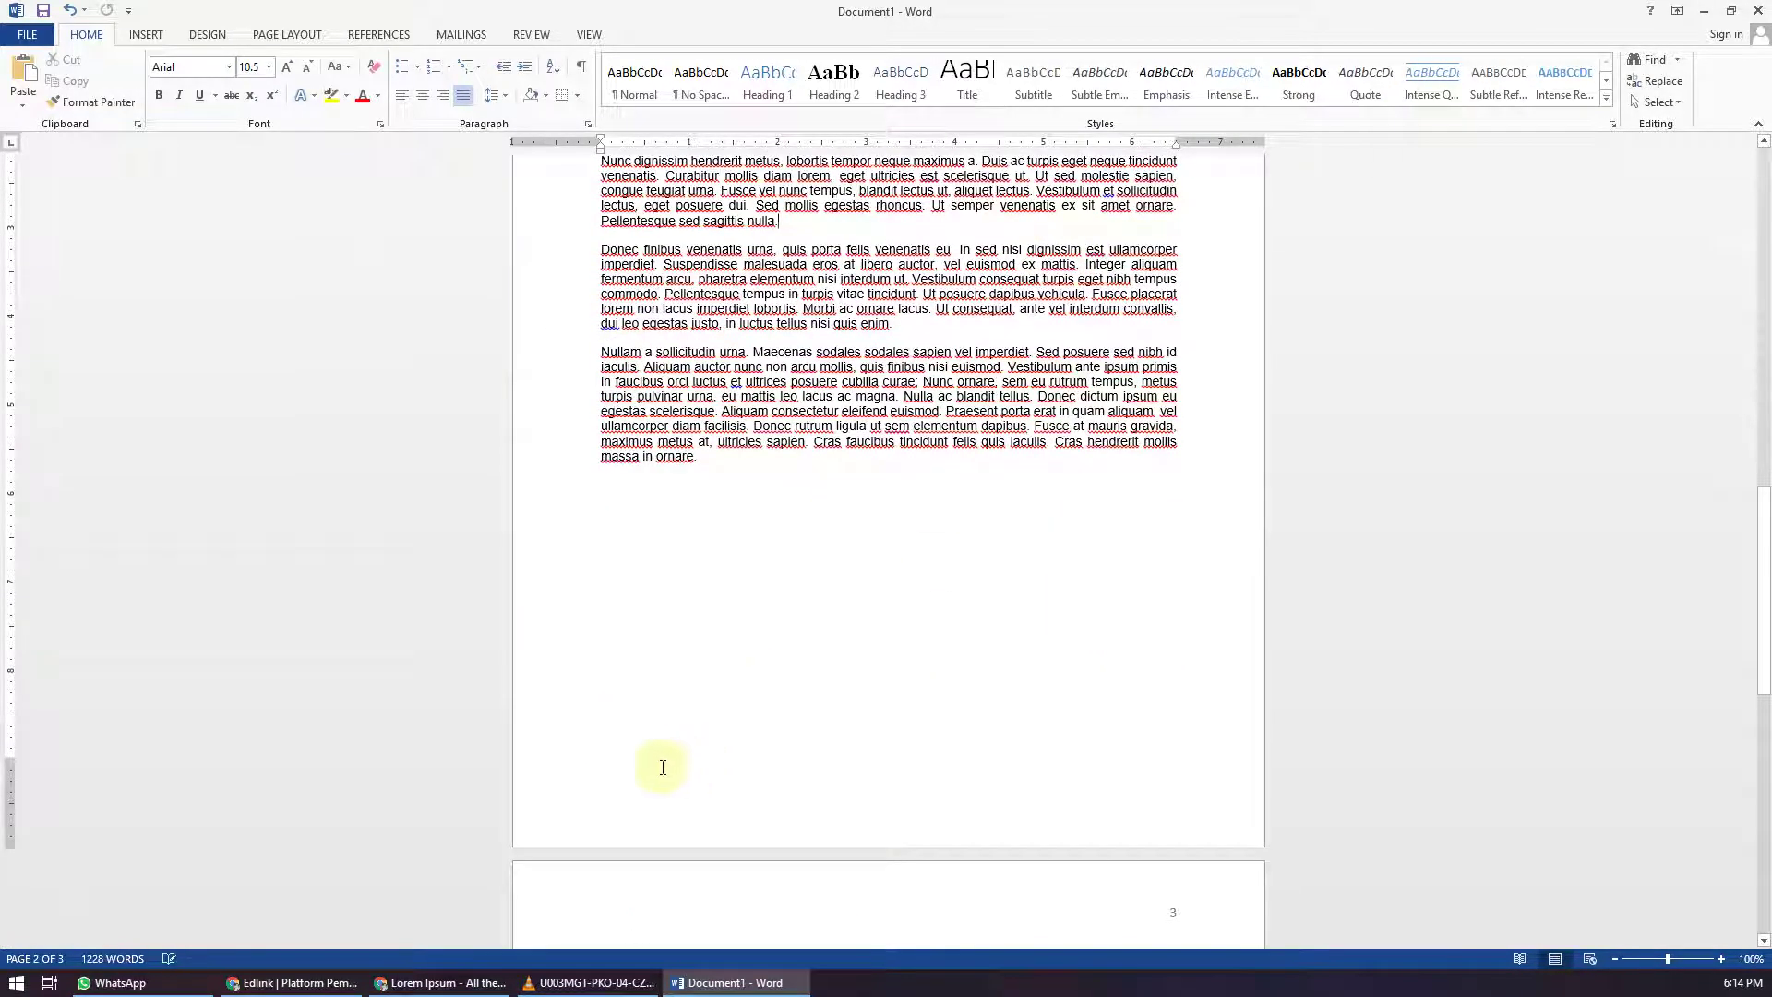
click(661, 764)
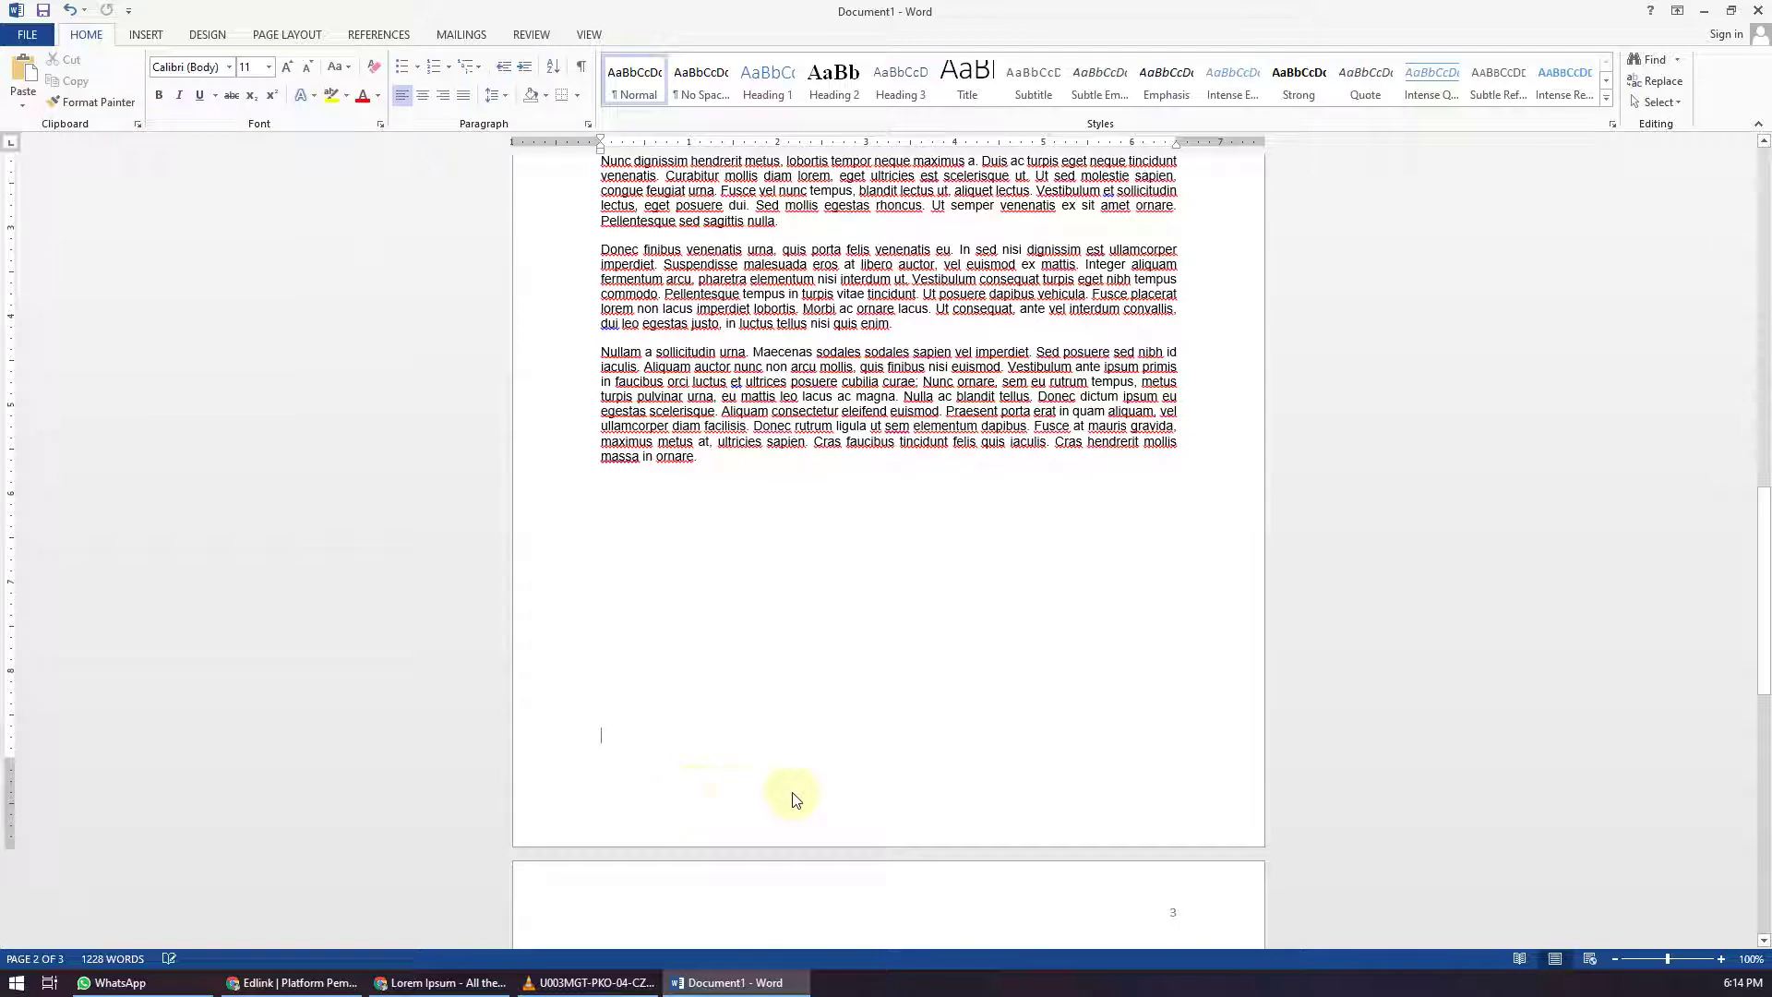
double_click(791, 796)
click(969, 79)
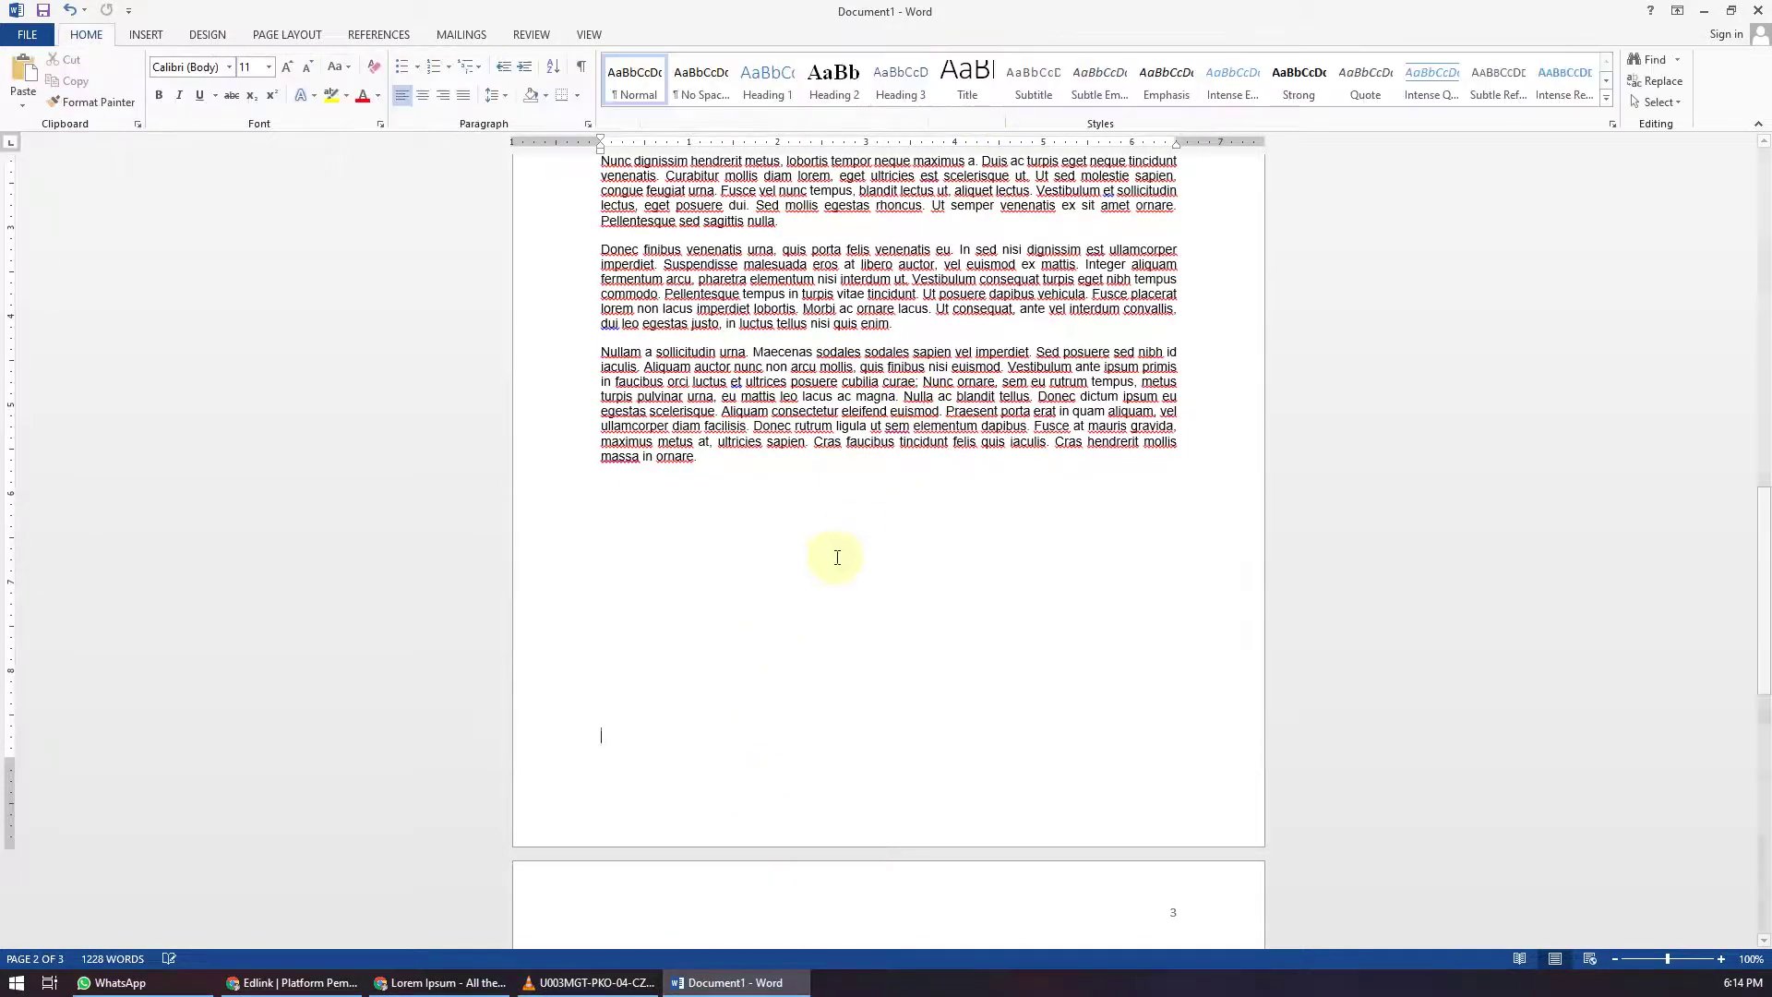
scroll(914, 508, up, 9)
scroll(876, 523, up, 8)
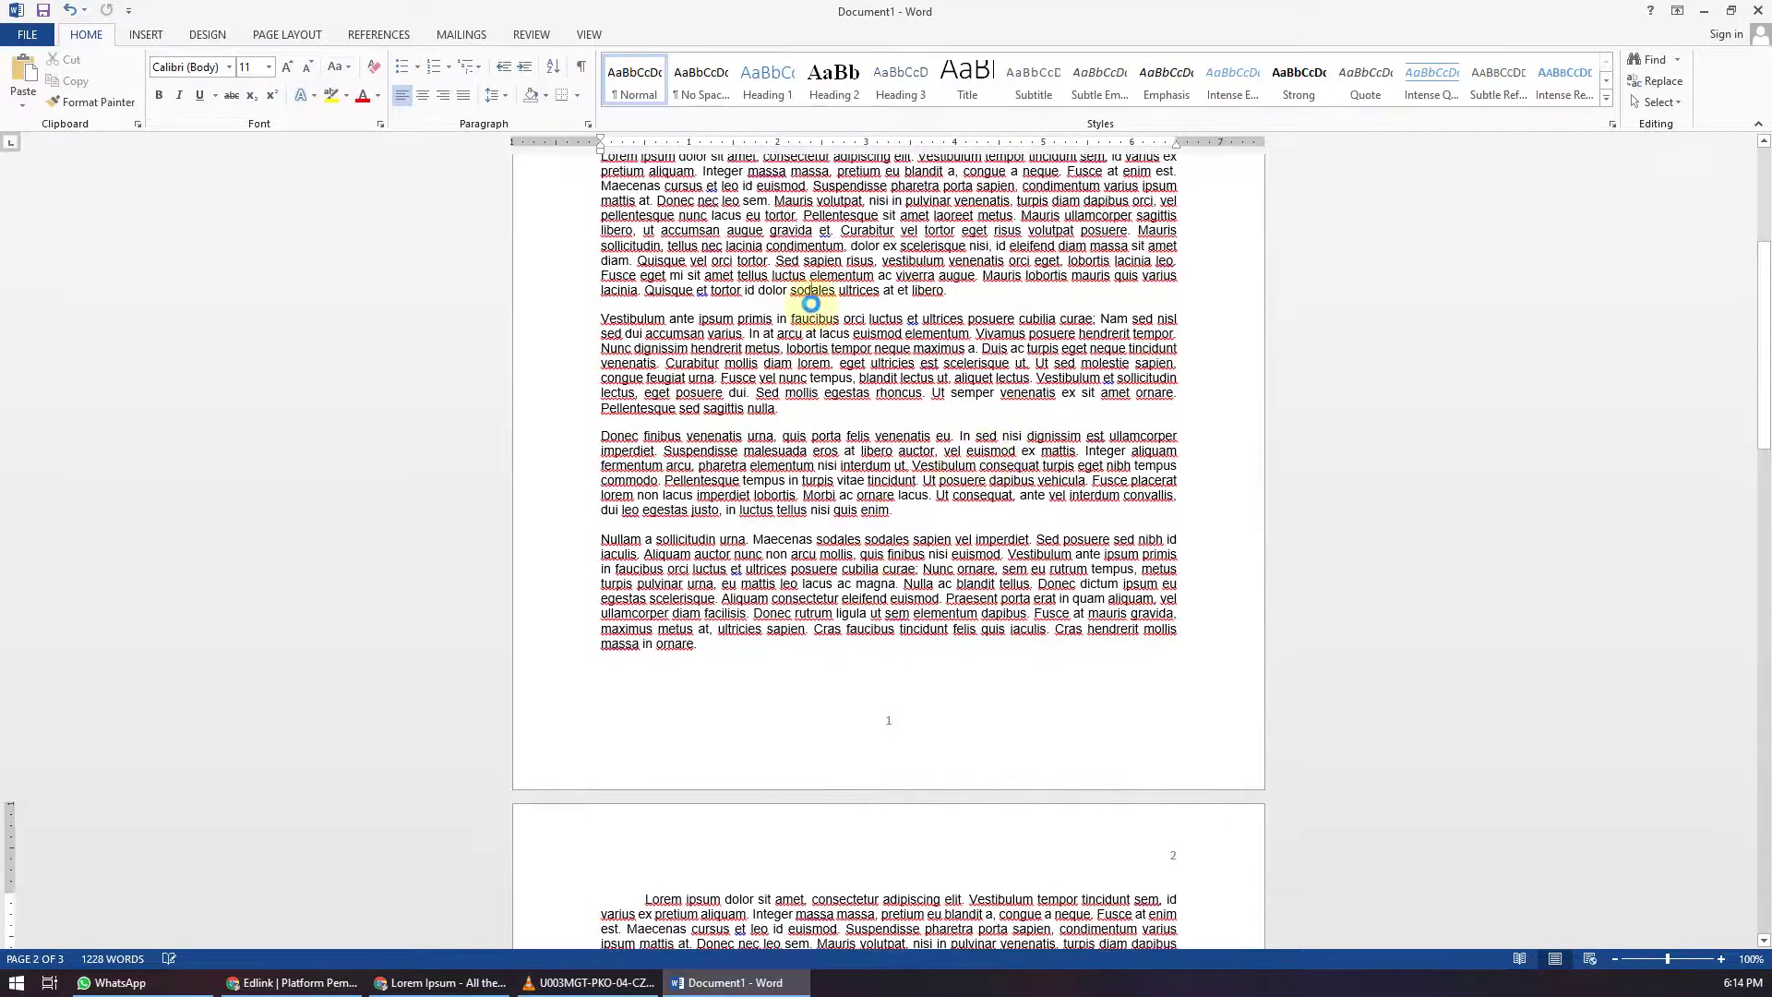
click(849, 506)
scroll(853, 512, up, 8)
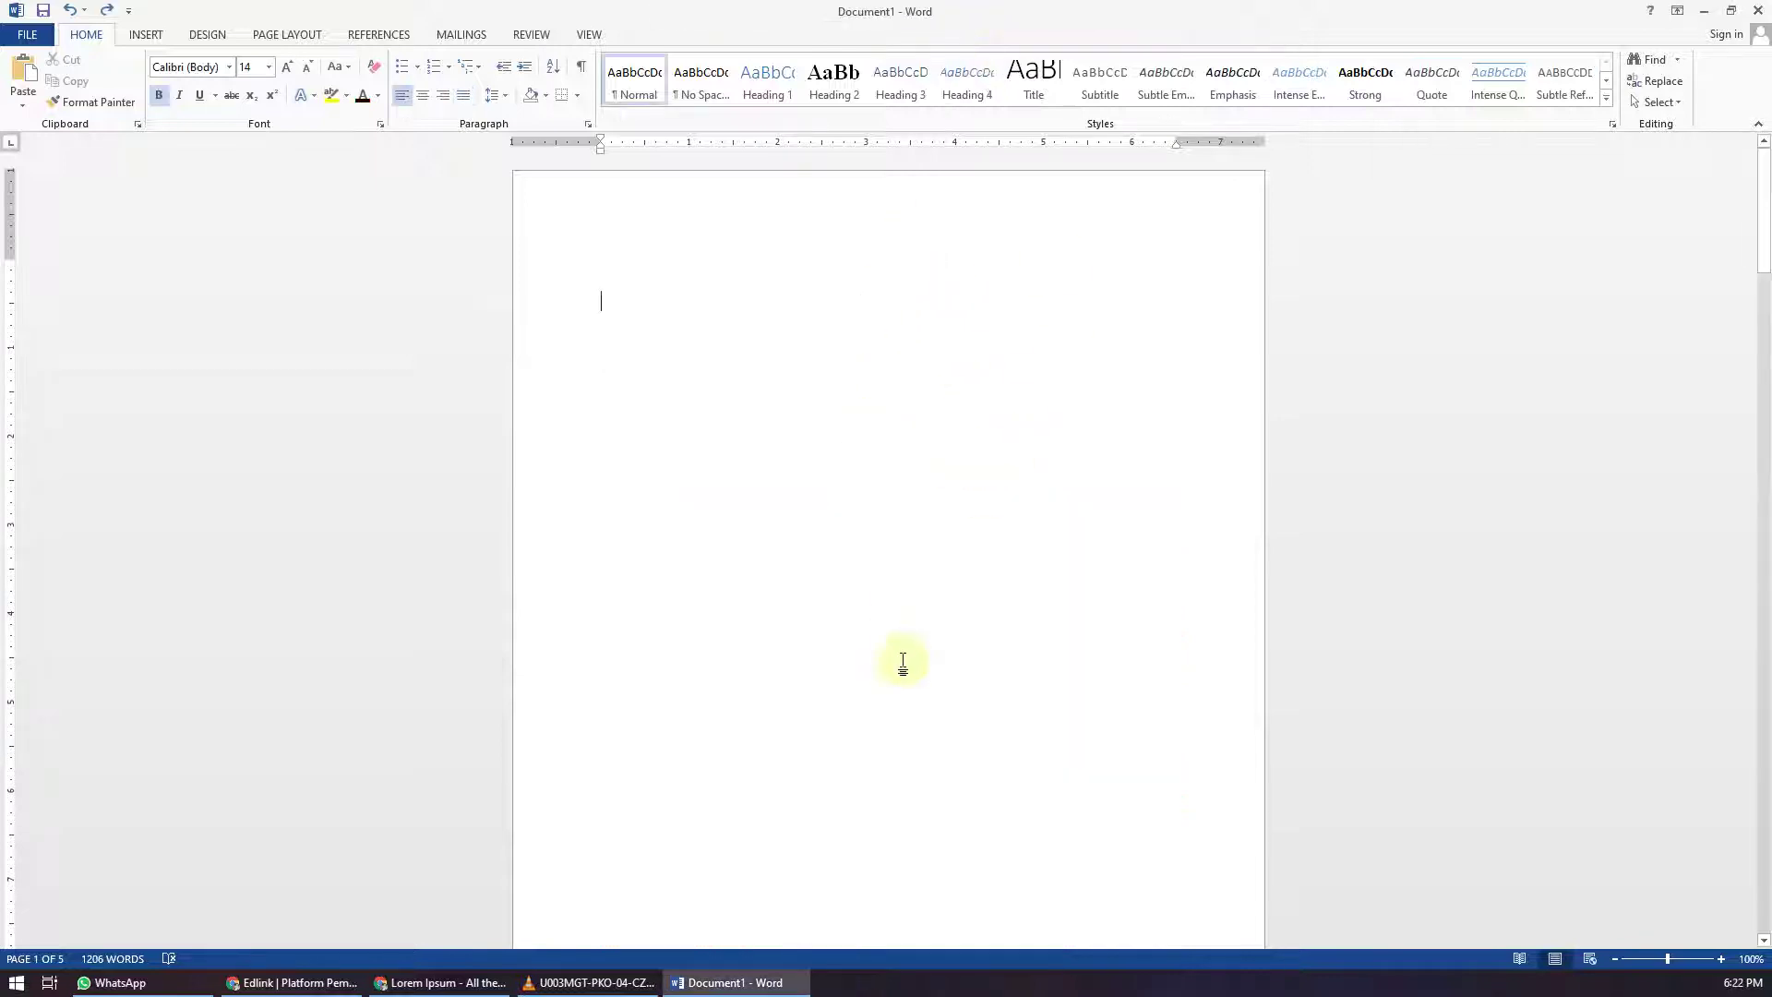
Step: Check the styles of the BAB 1 title lines and numbered headings on the page following the blank first page
mouse_move(855, 7)
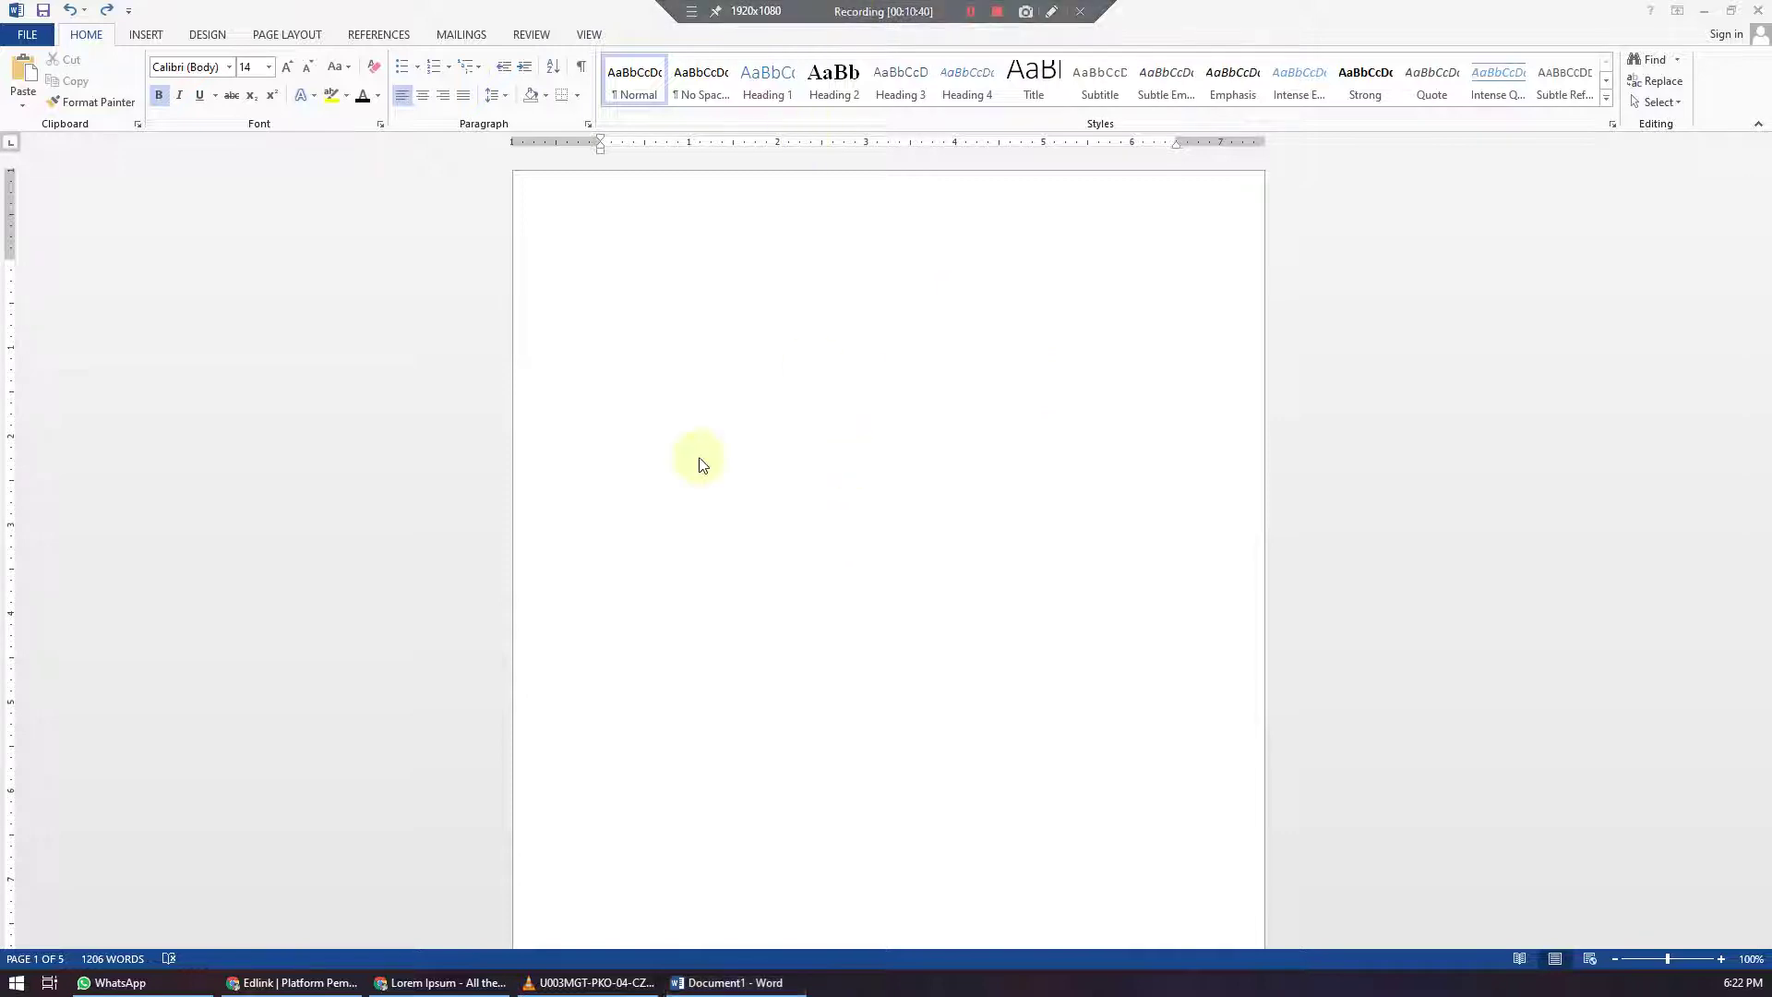
click(724, 344)
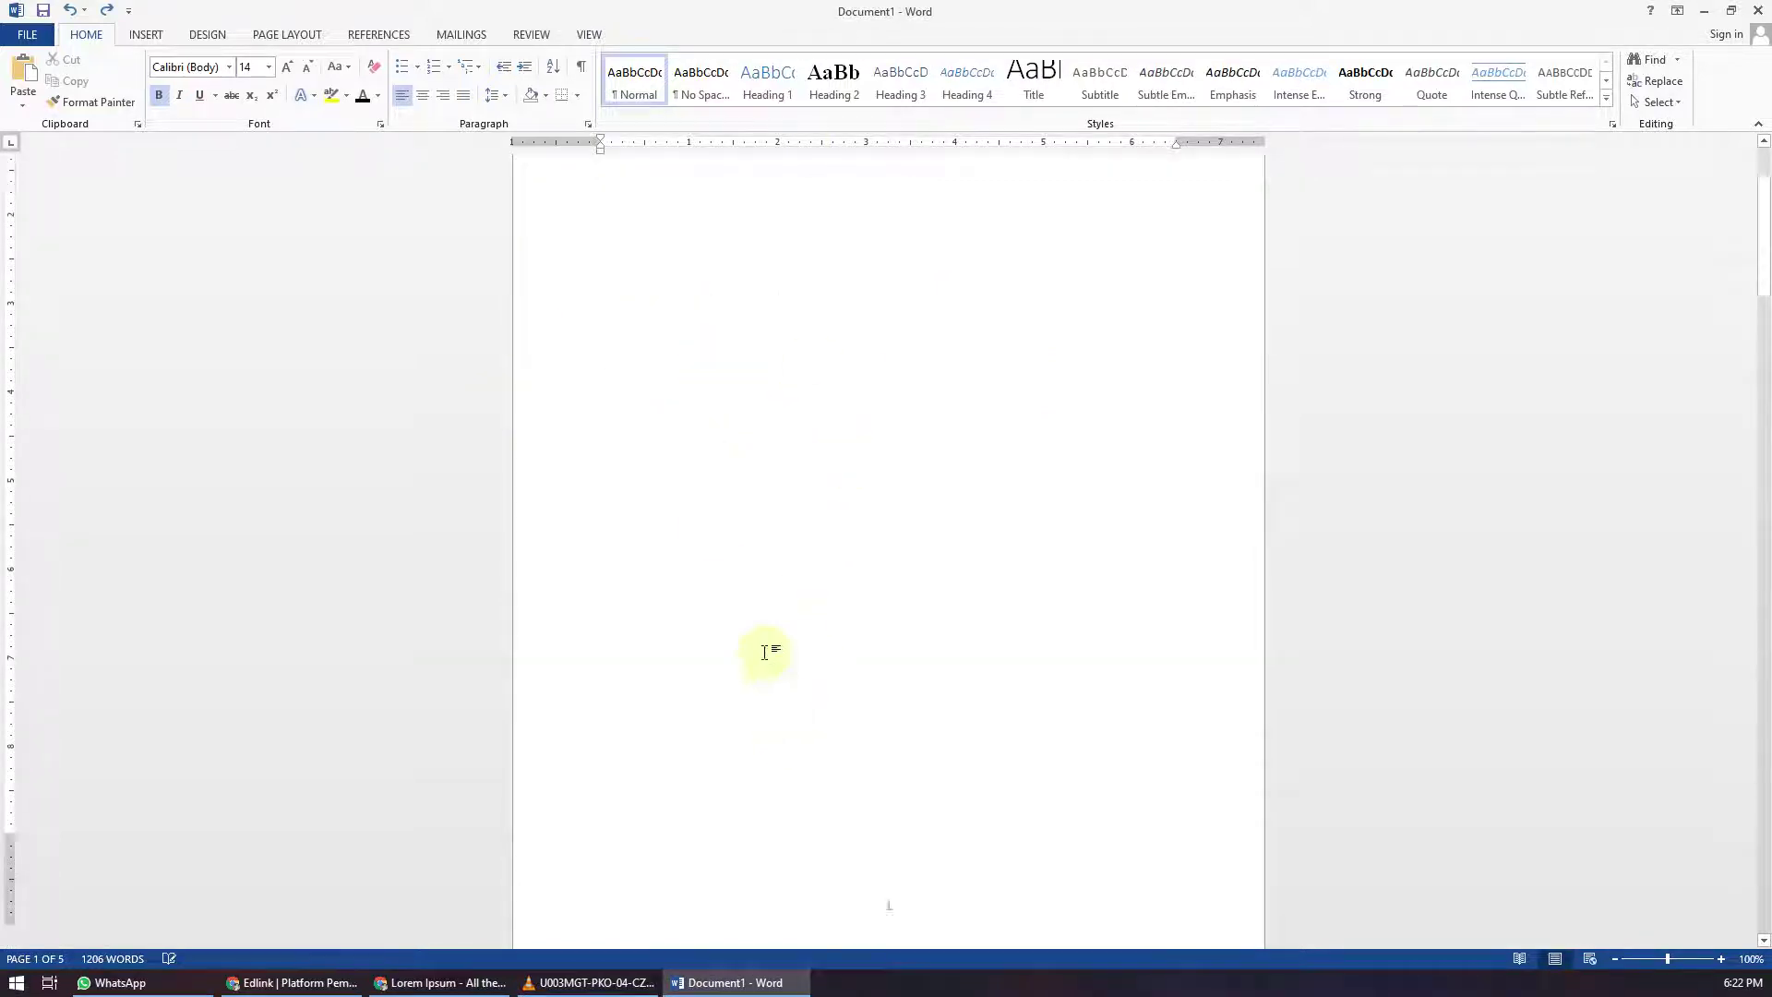
scroll(810, 684, down, 12)
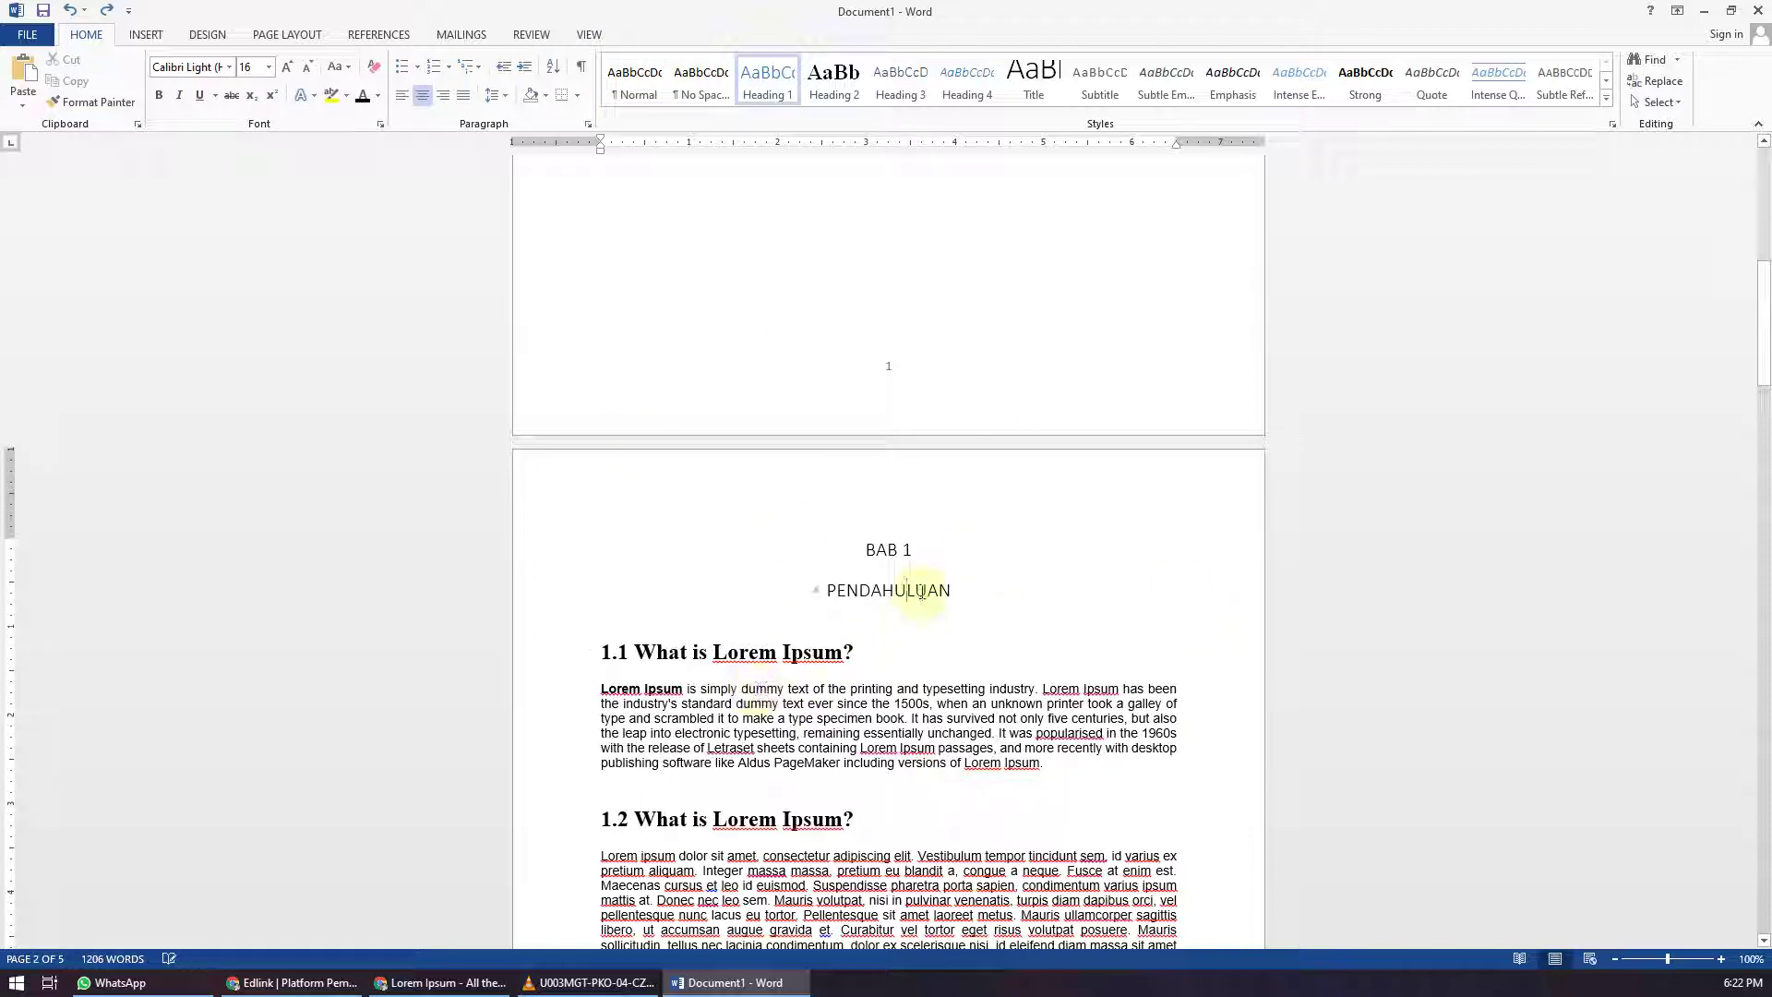
click(739, 653)
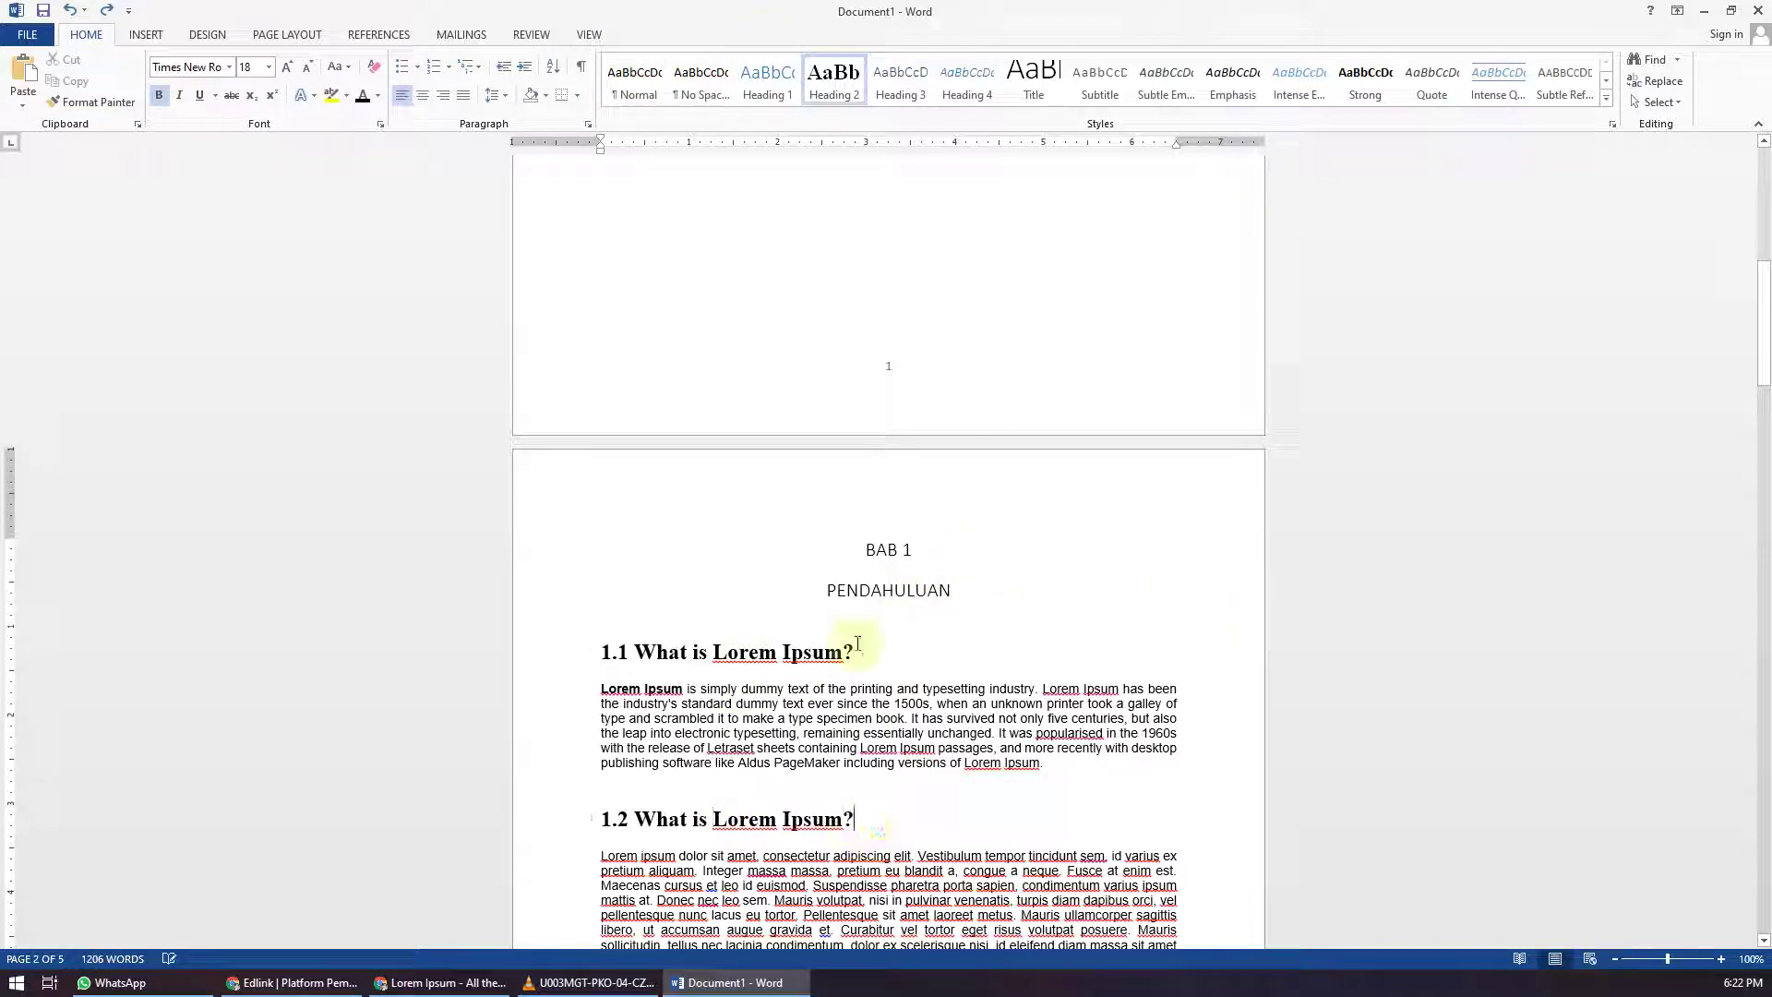
click(871, 587)
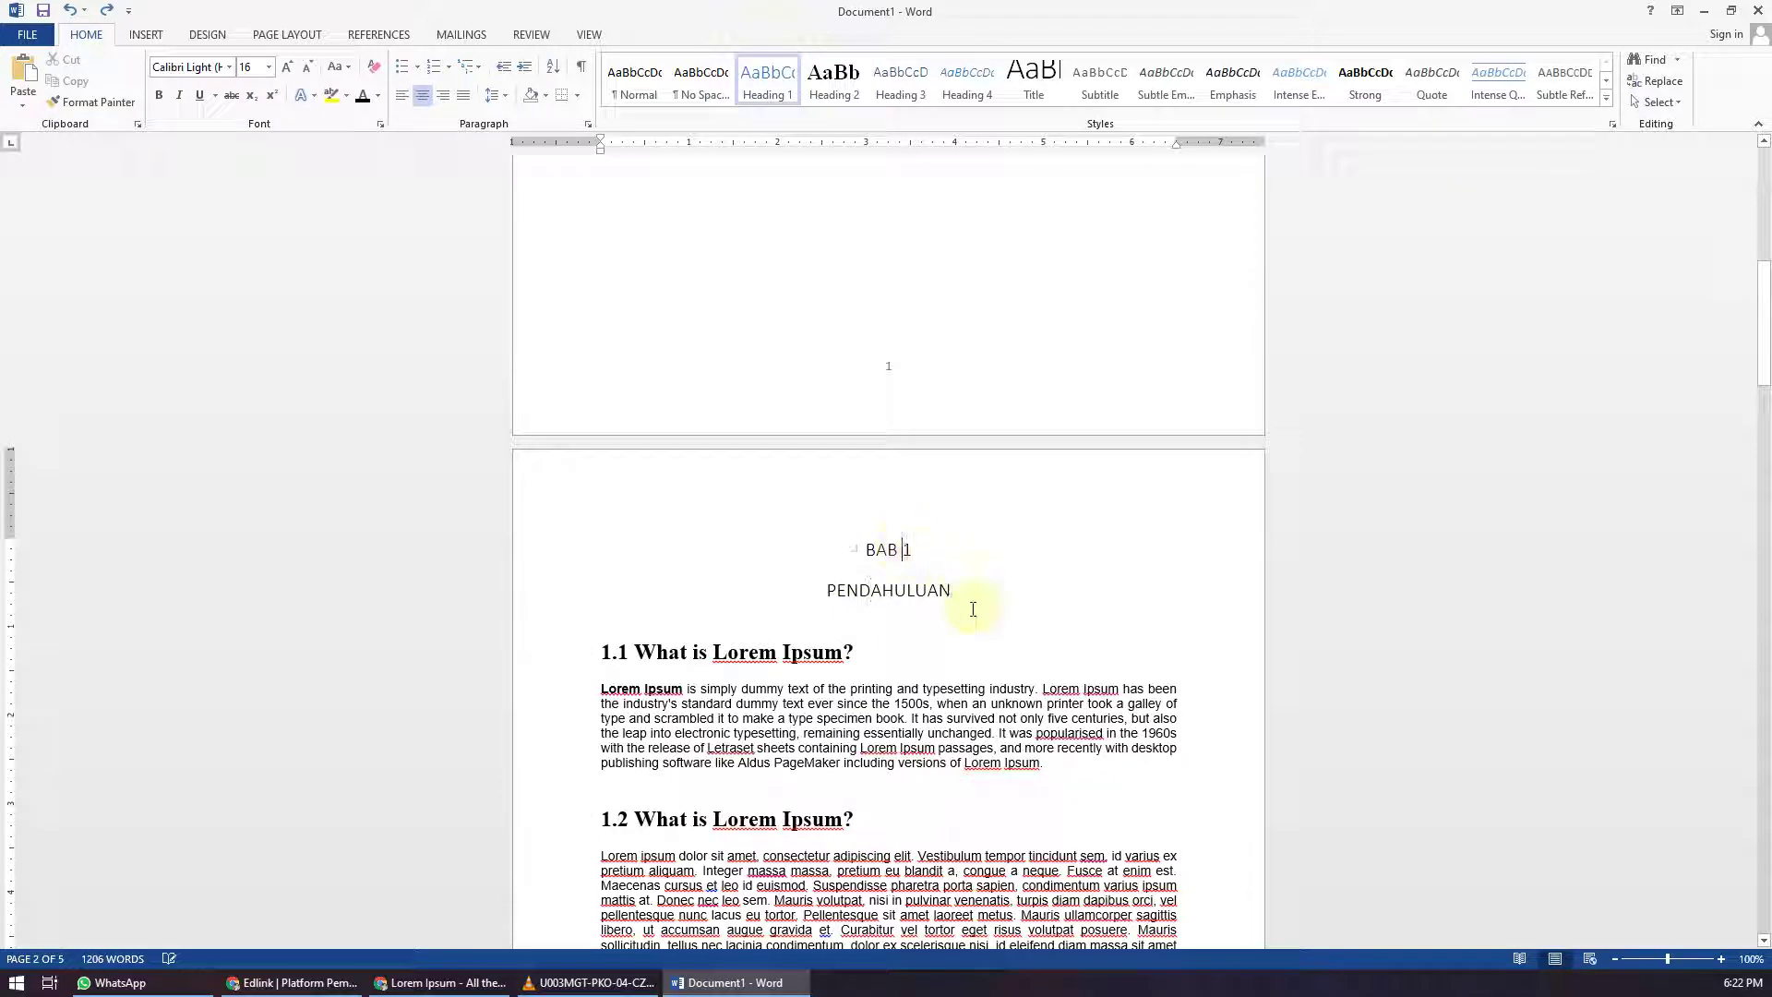
Step: Apply the Heading 1 style to the BAB 1 and PENDAHULUAN lines and centre them in black text
drag(966, 591, 830, 542)
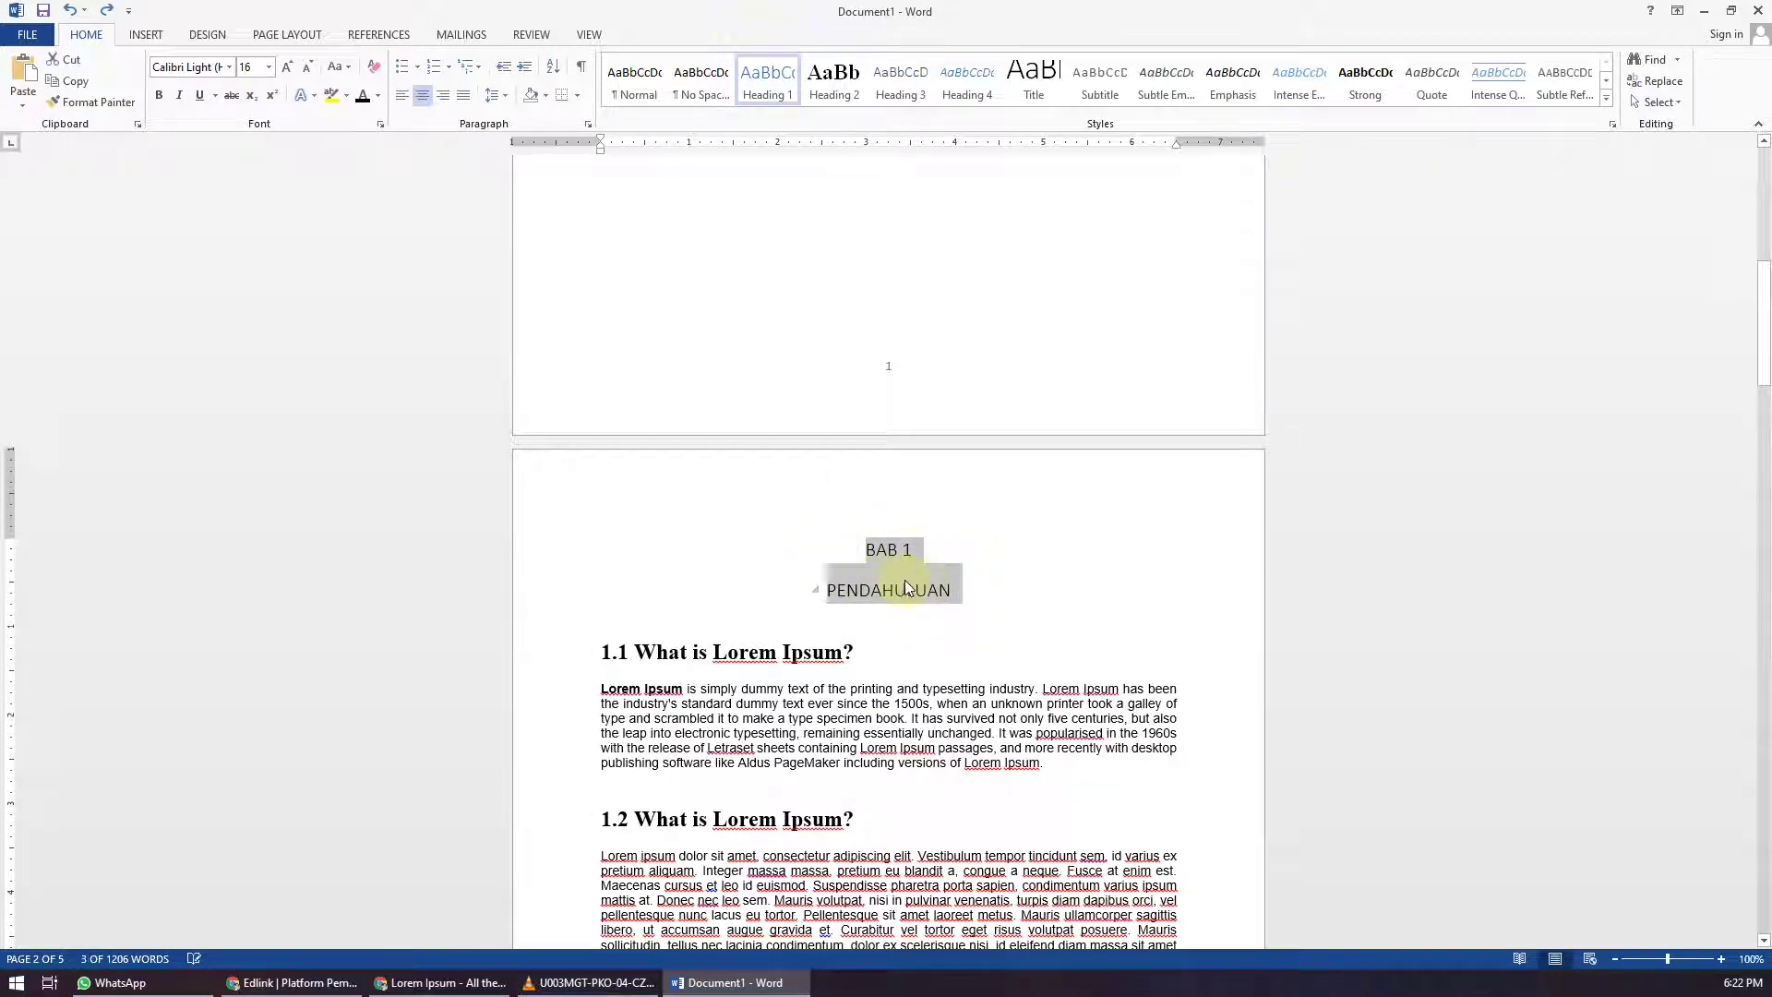
click(764, 87)
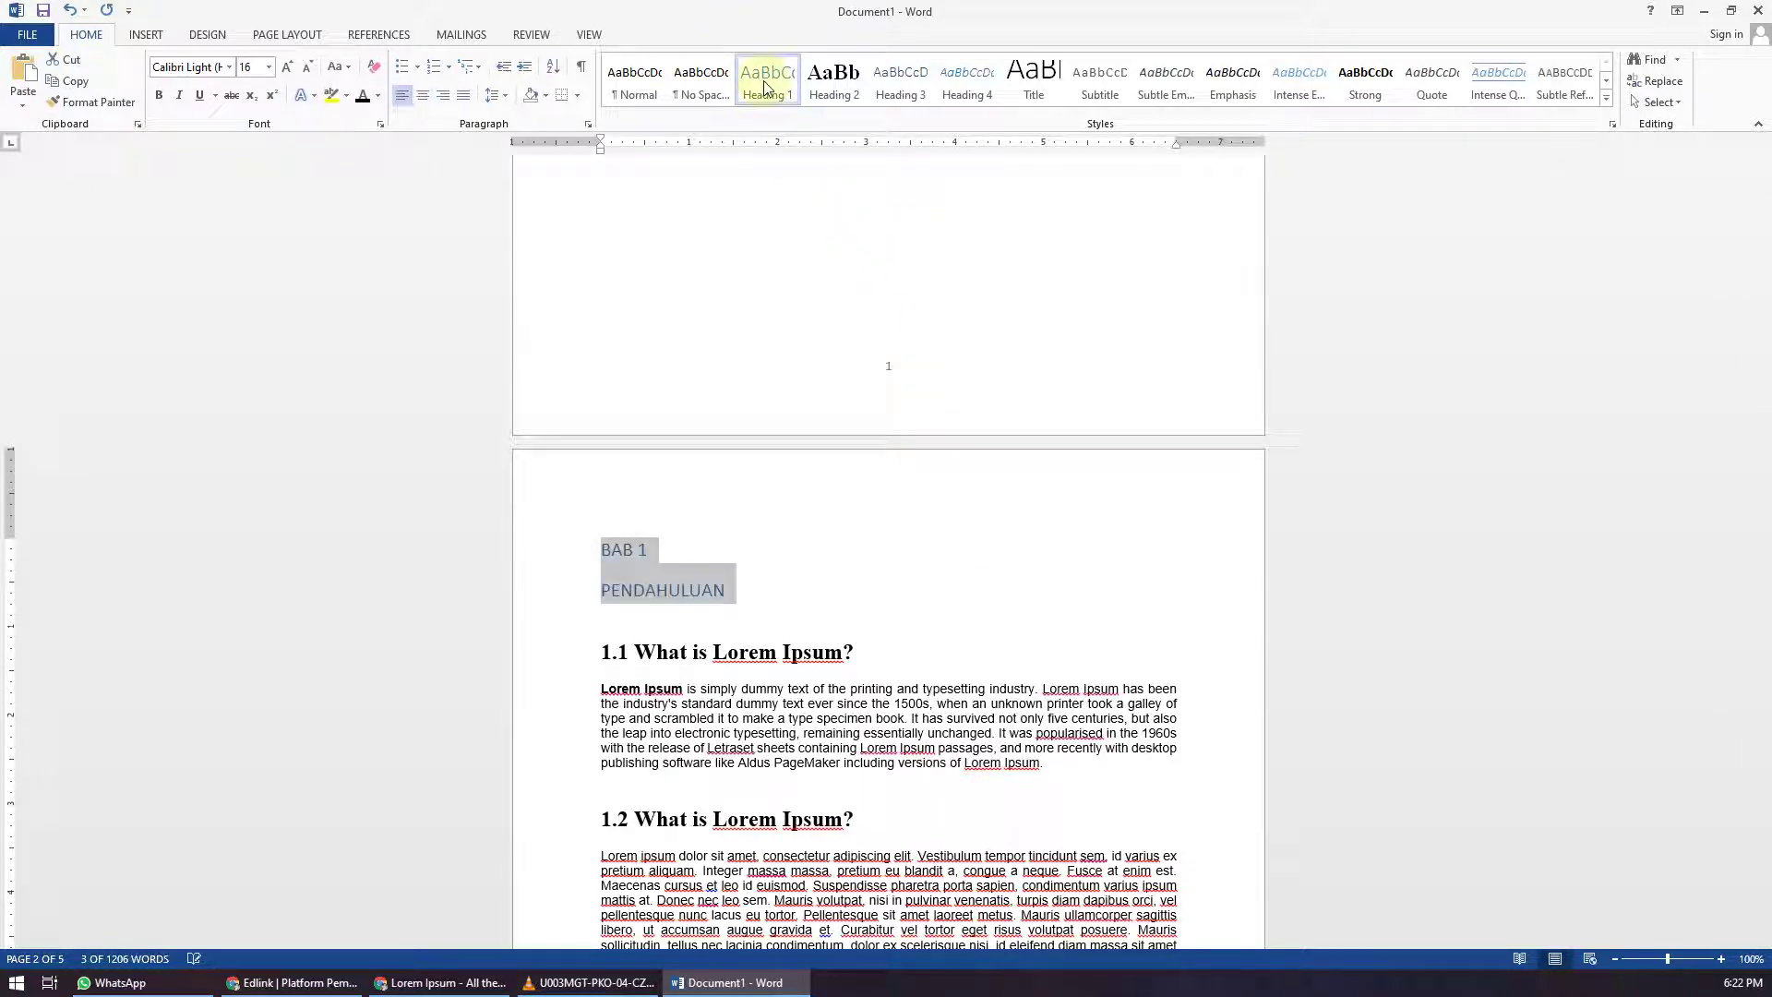
click(422, 95)
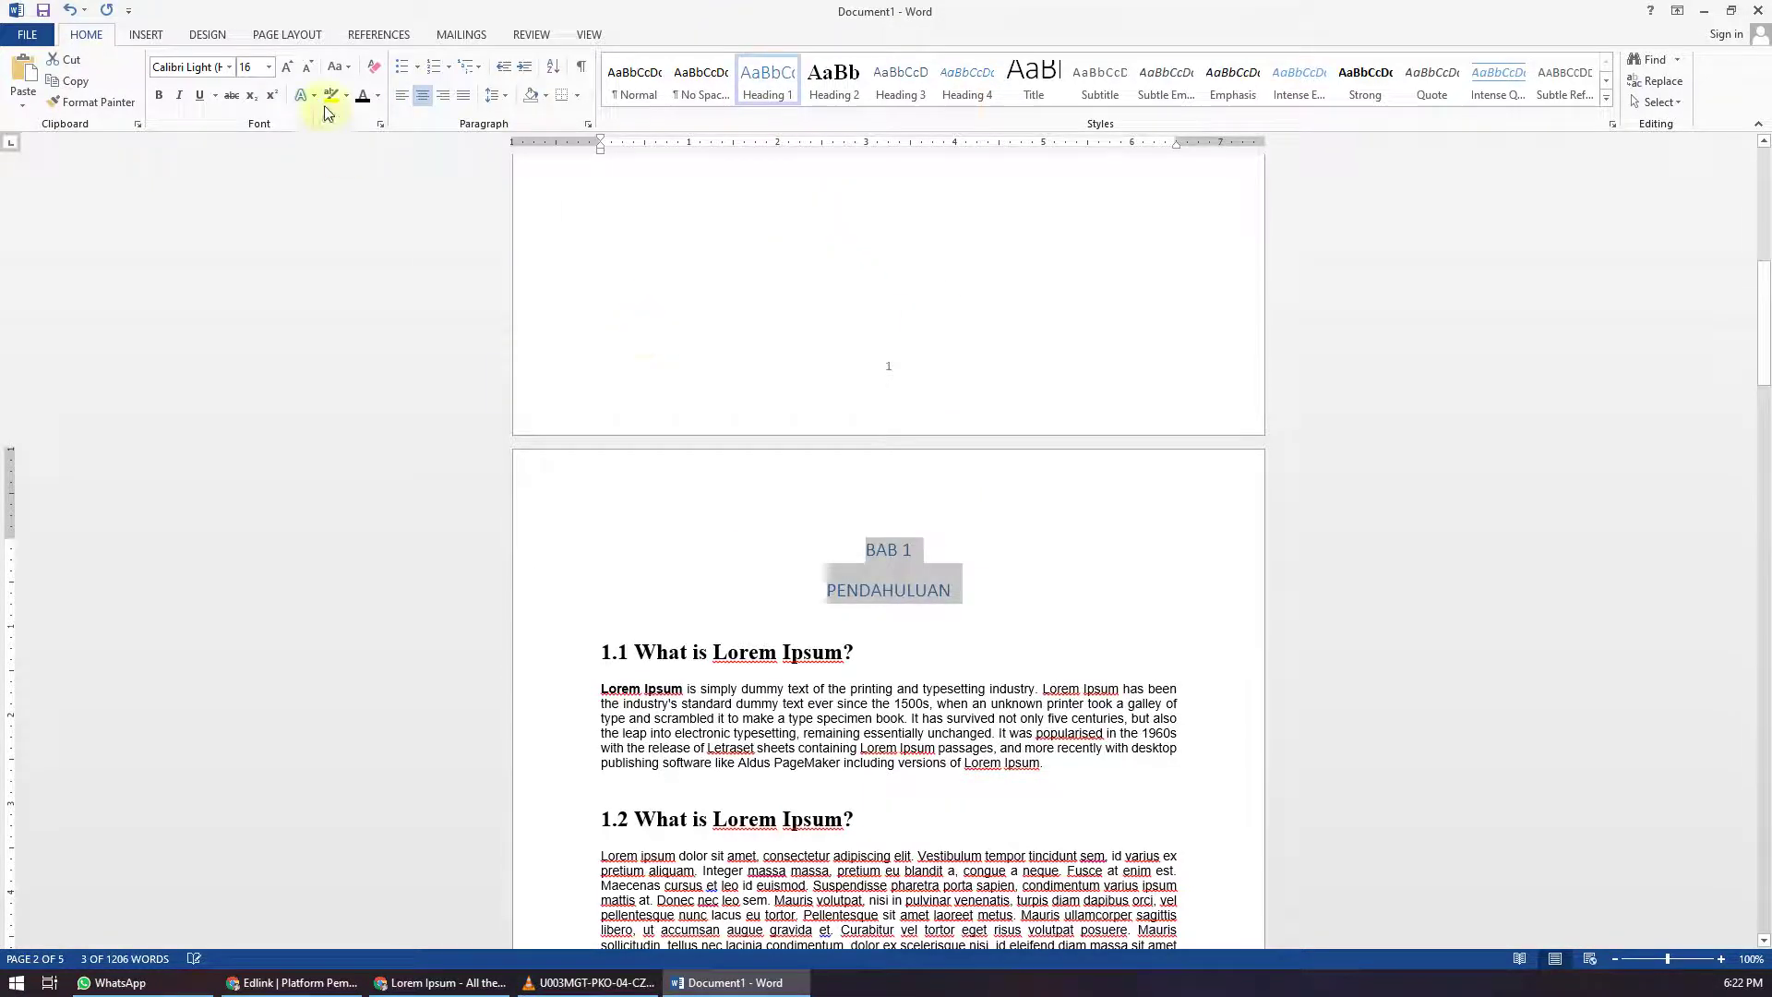
Step: Apply the Heading 2 style to the 1.1 What is Lorem Ipsum? heading and check the 1.2 heading's style
click(959, 646)
shift+click(605, 651)
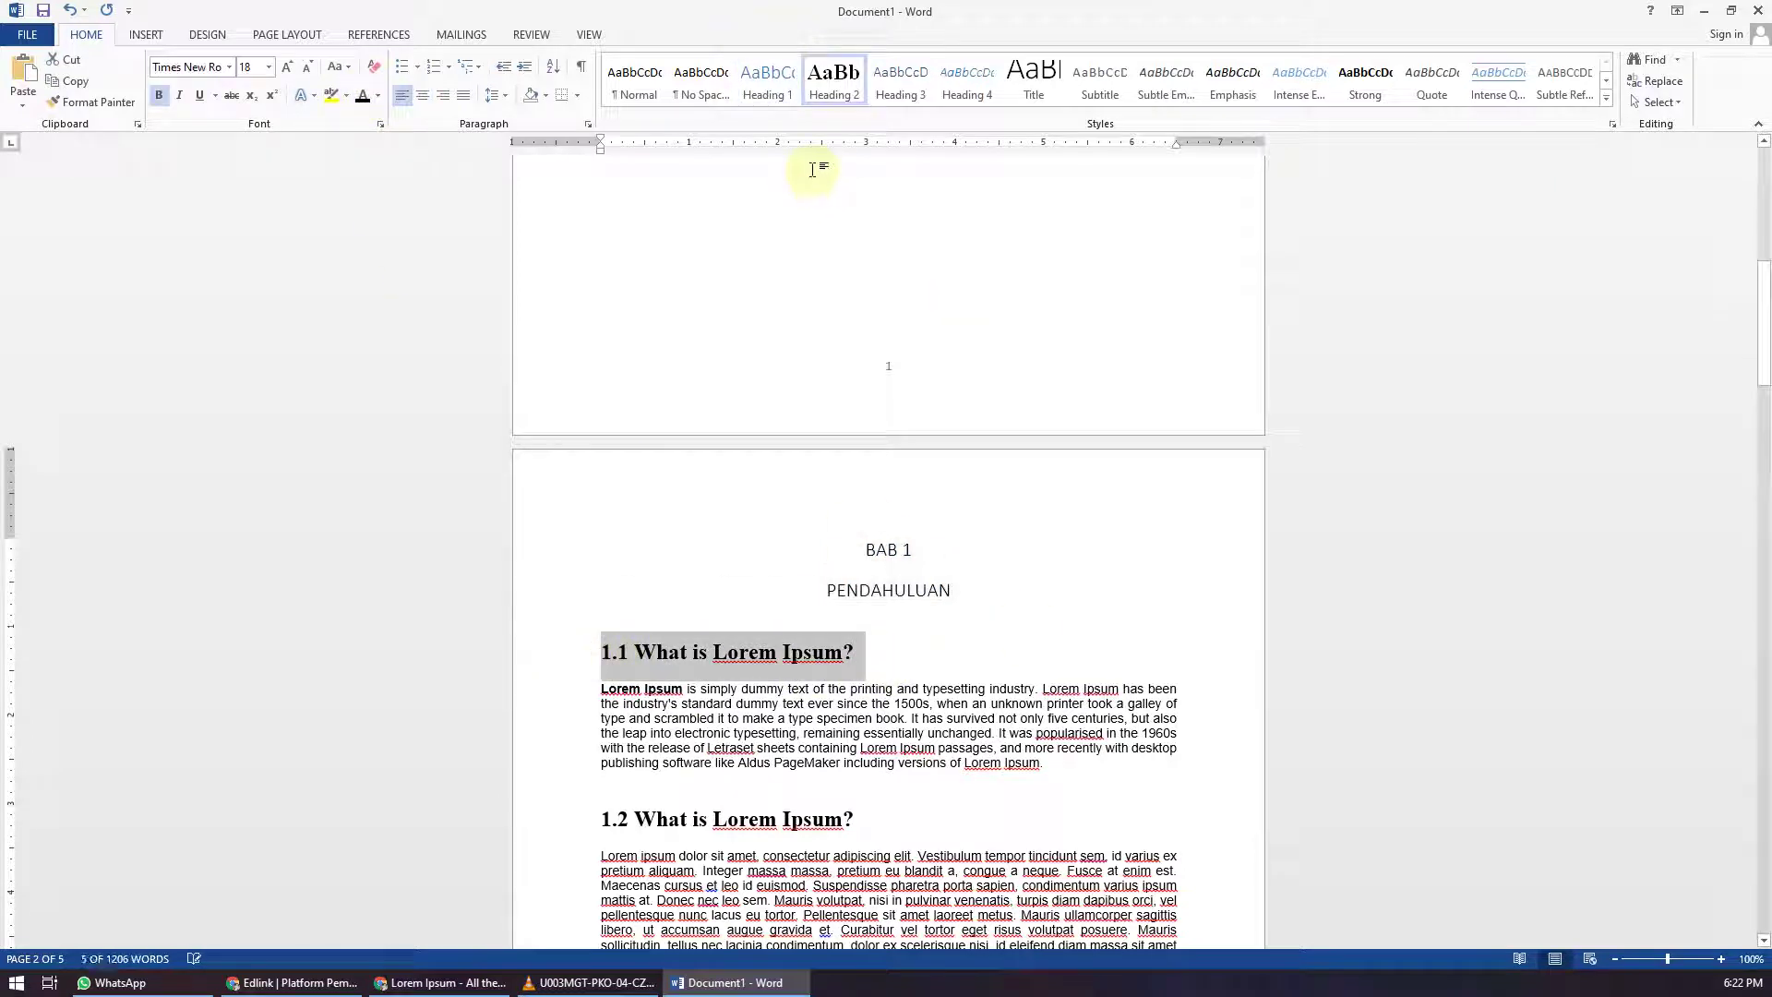
click(827, 85)
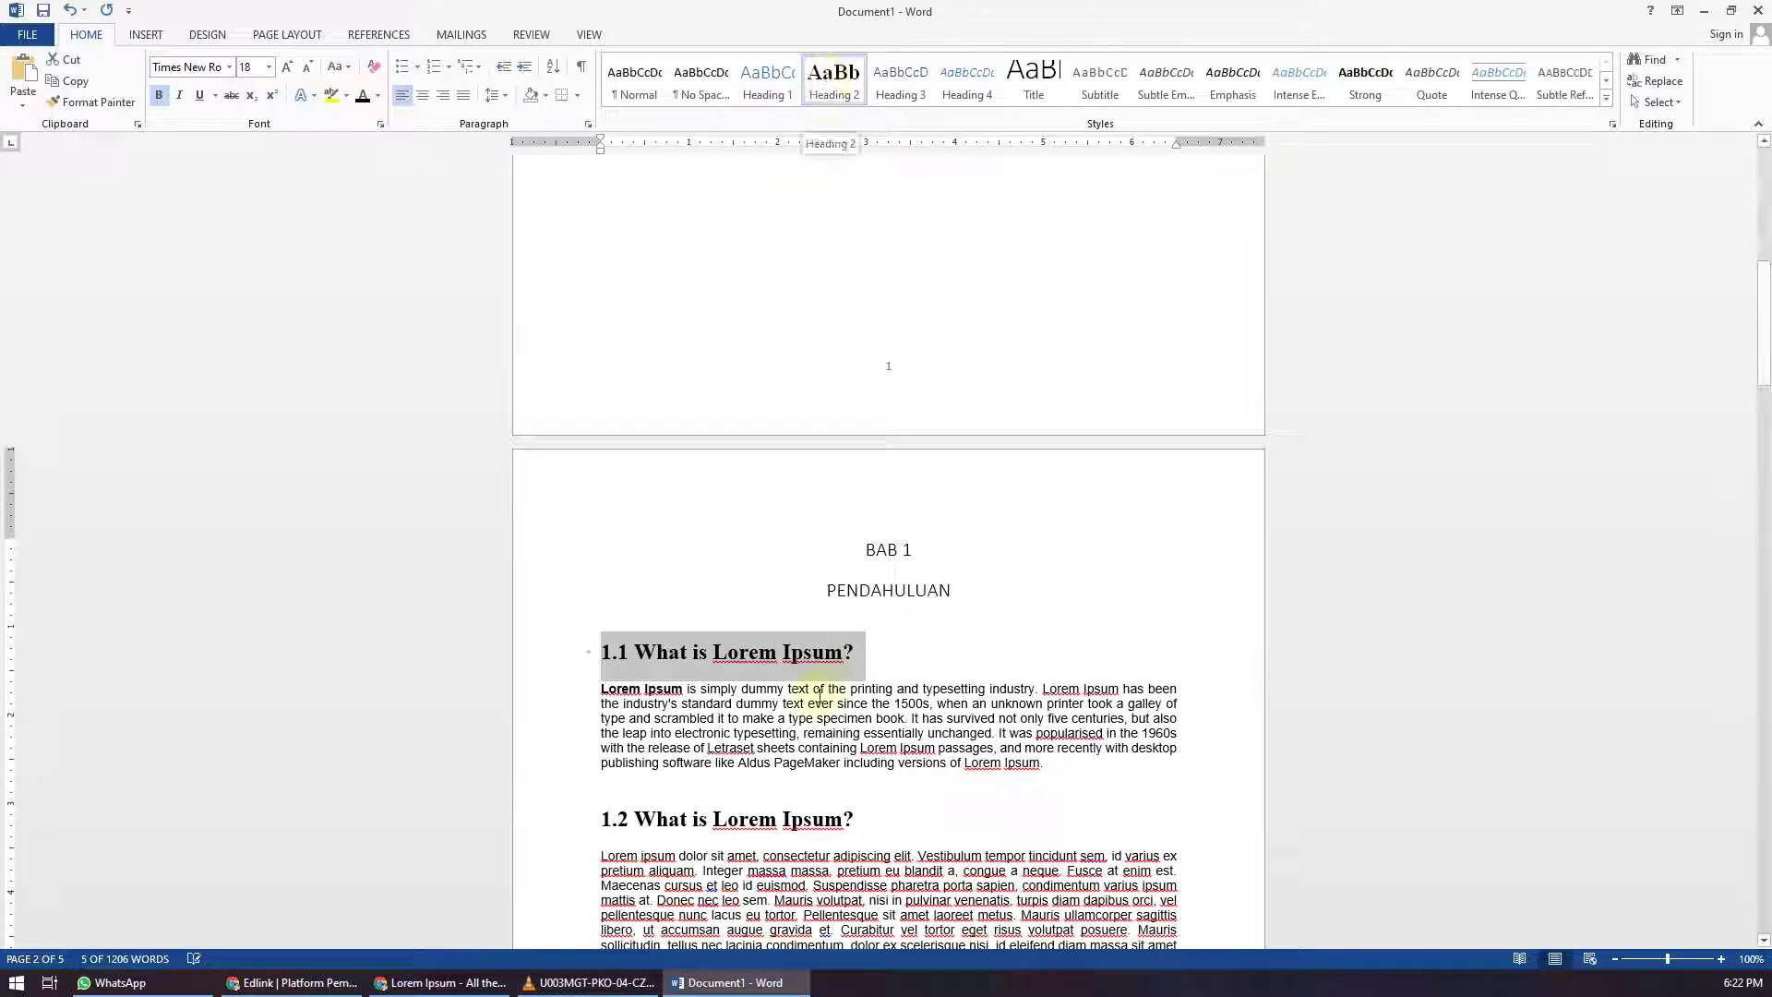
scroll(830, 554, down, 3)
click(853, 685)
drag(803, 680, 595, 688)
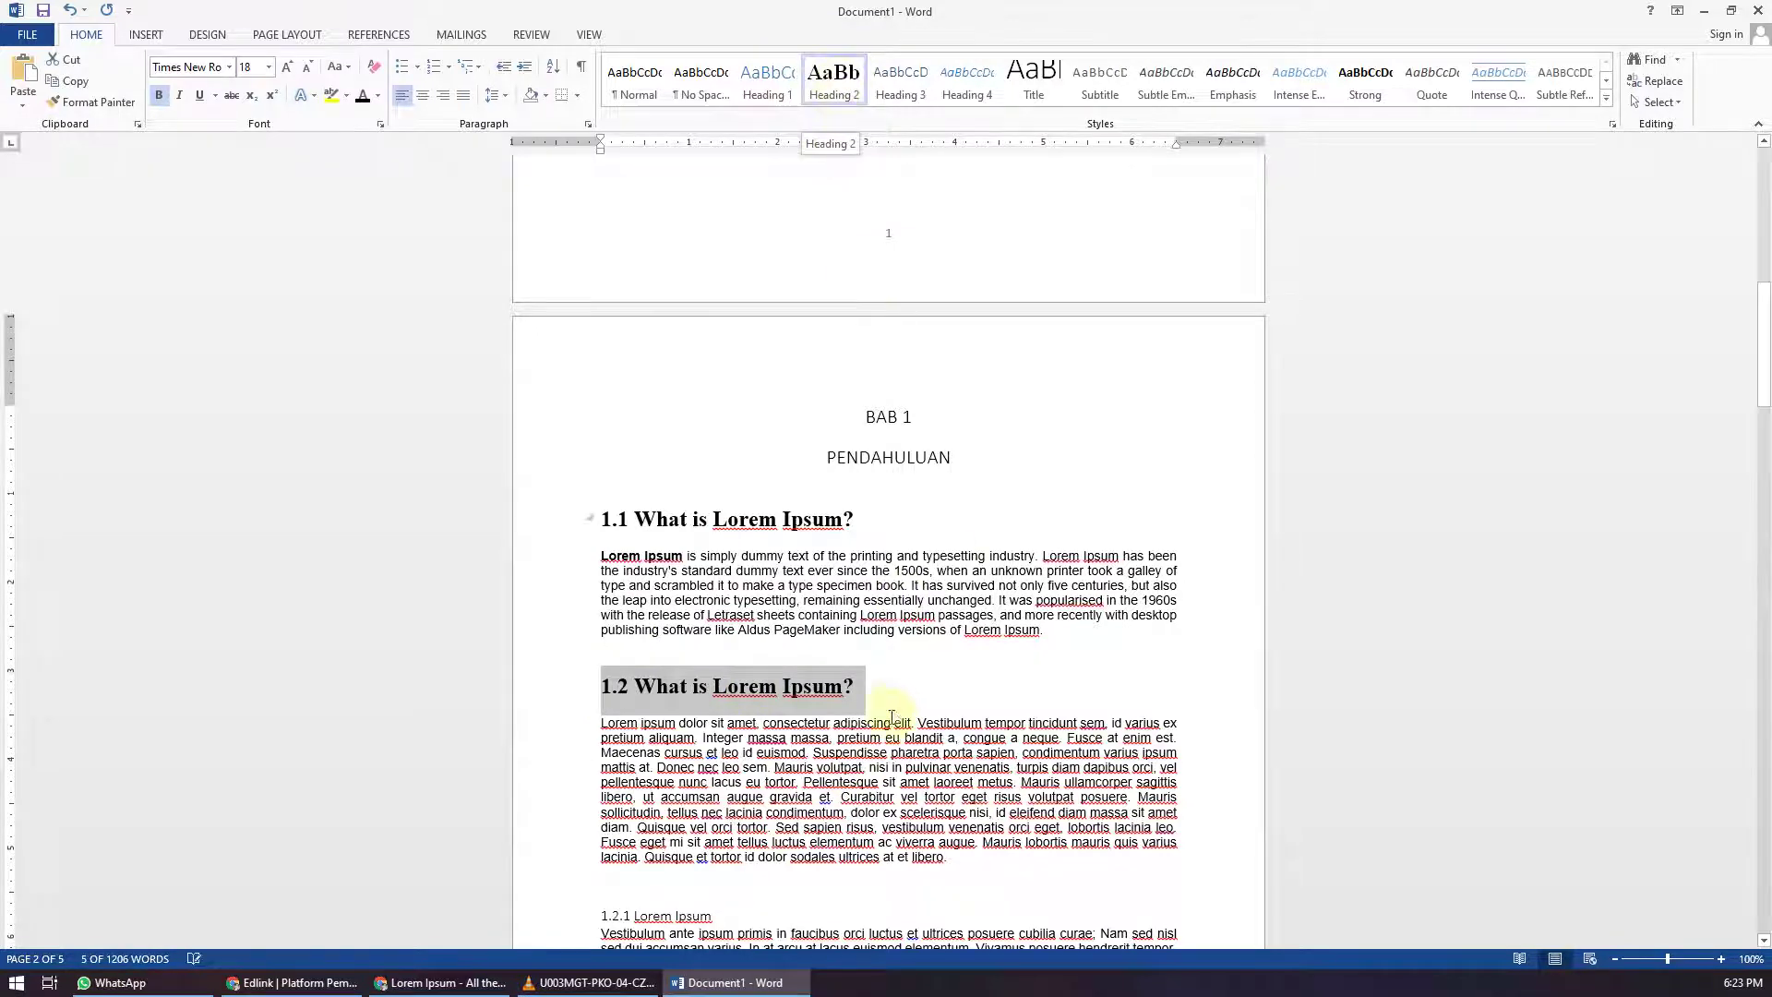
Step: Apply the Heading 3 style to the 1.2.1 Lorem Ipsum subheading
click(817, 775)
scroll(803, 787, down, 6)
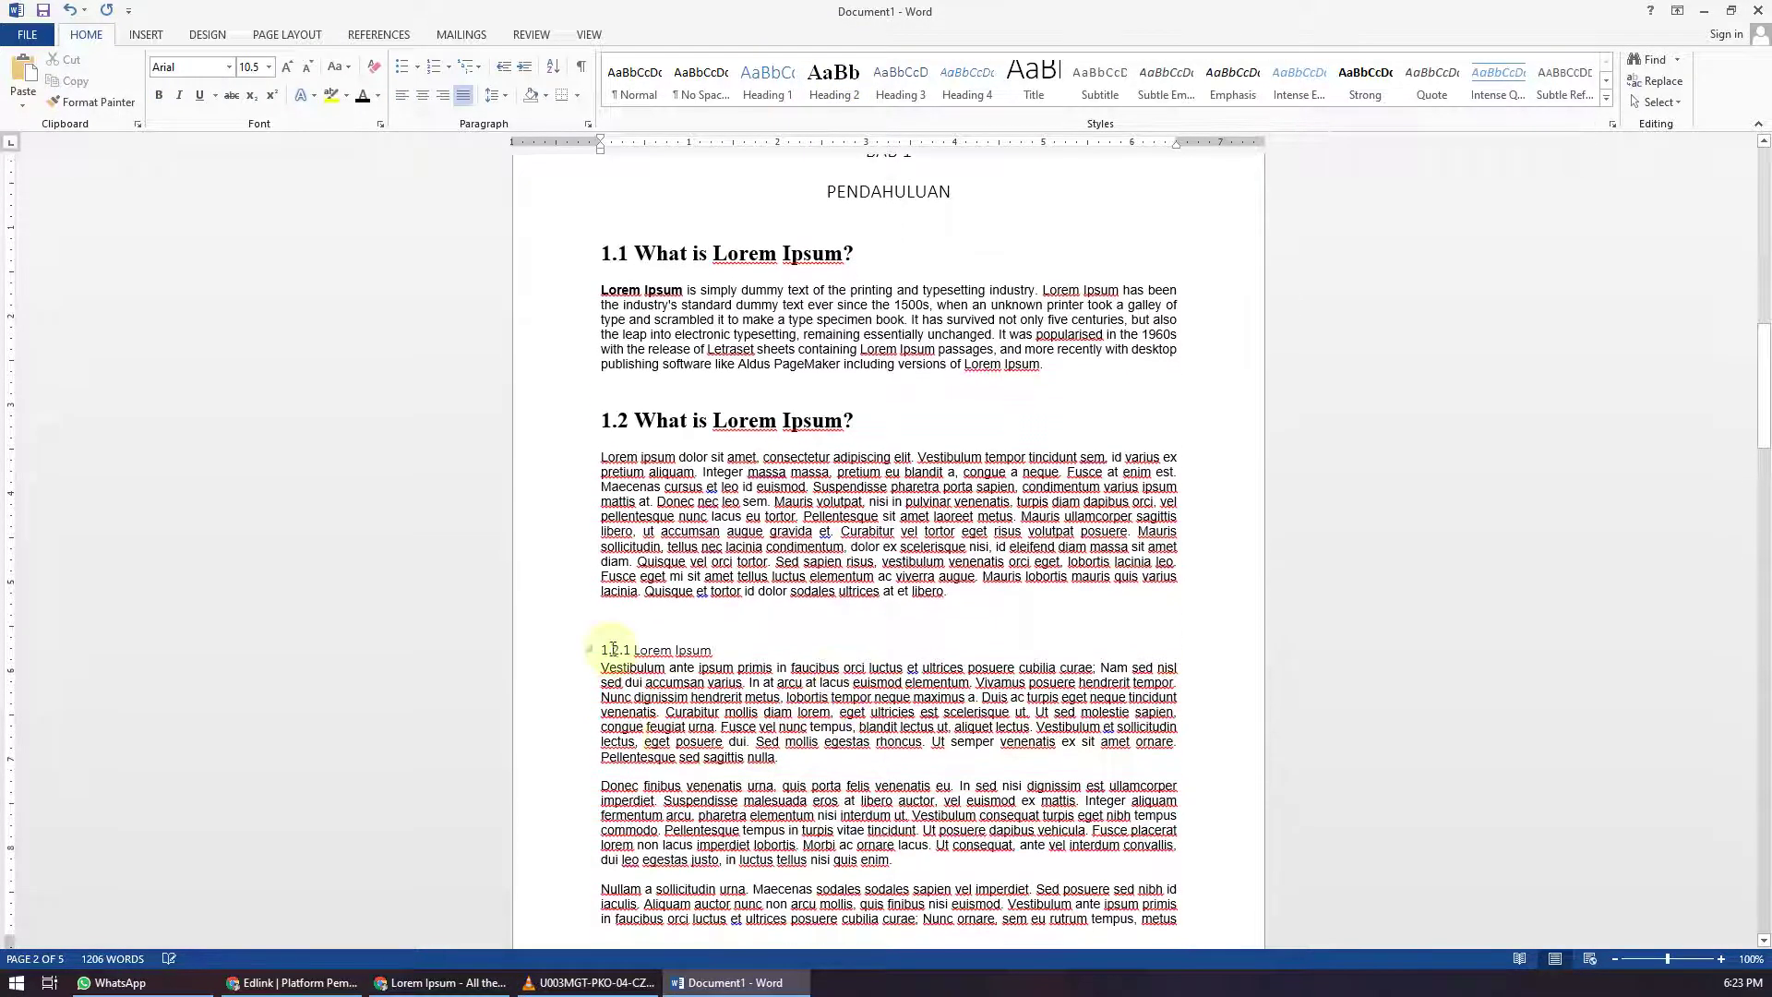
drag(712, 654, 605, 656)
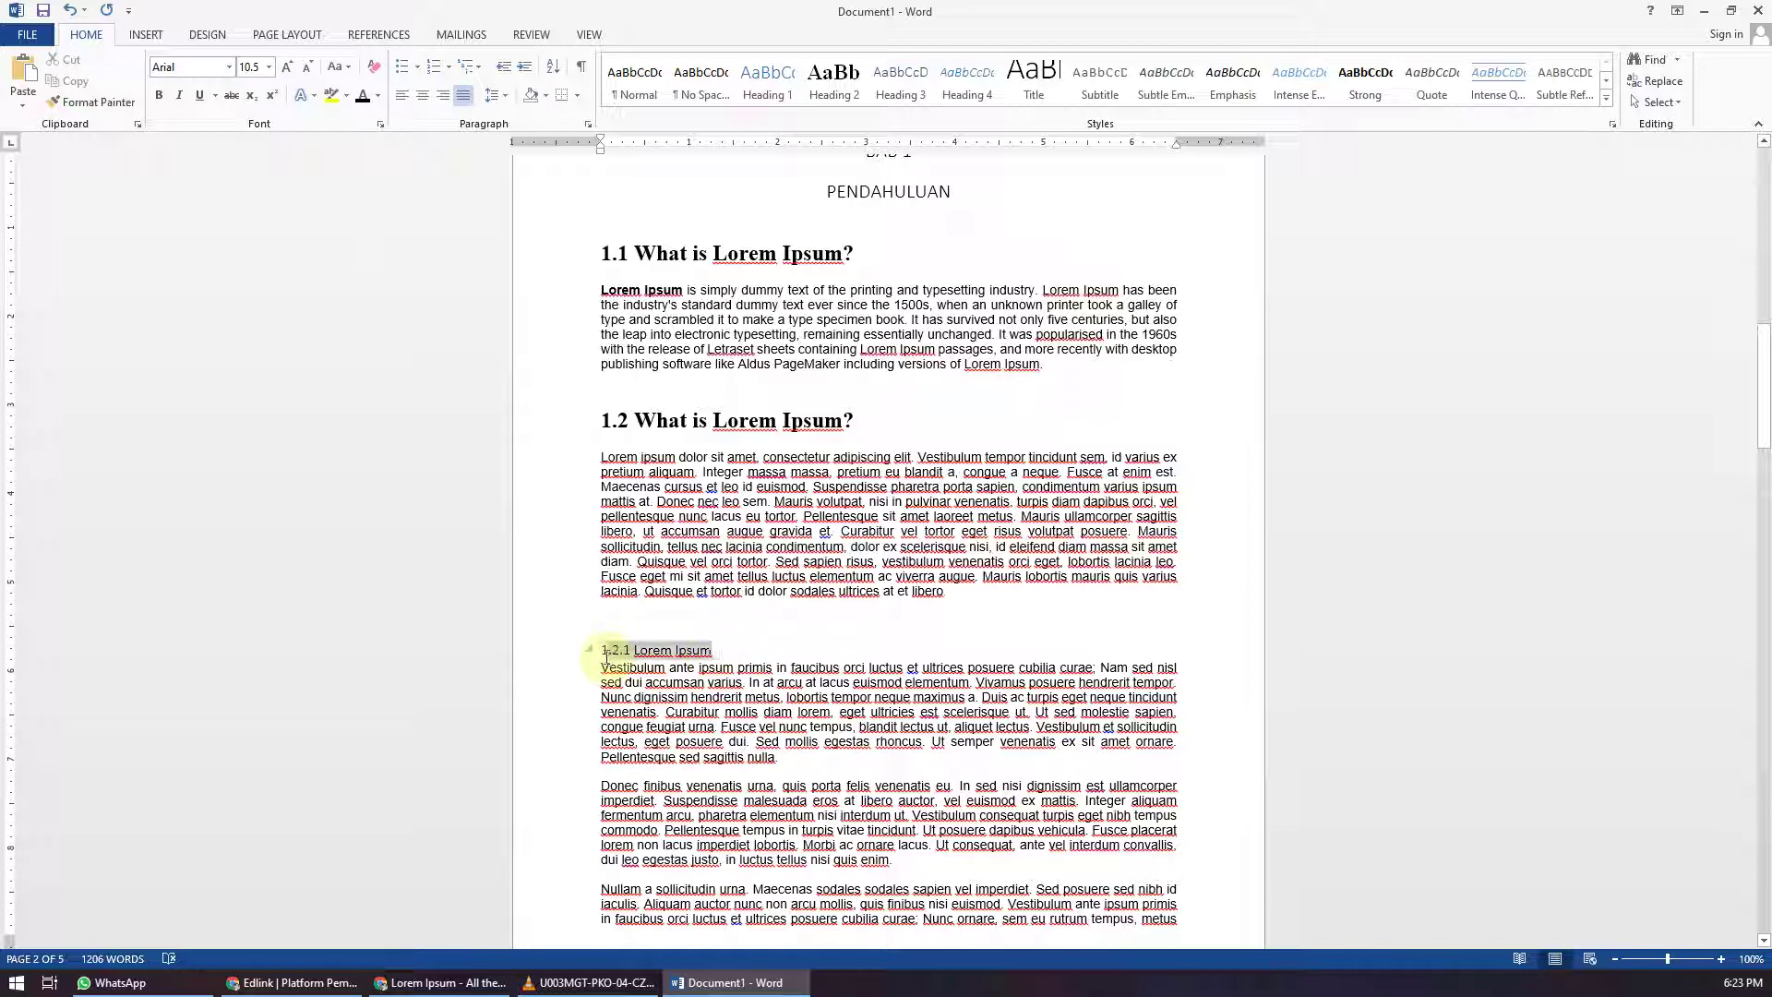
click(901, 80)
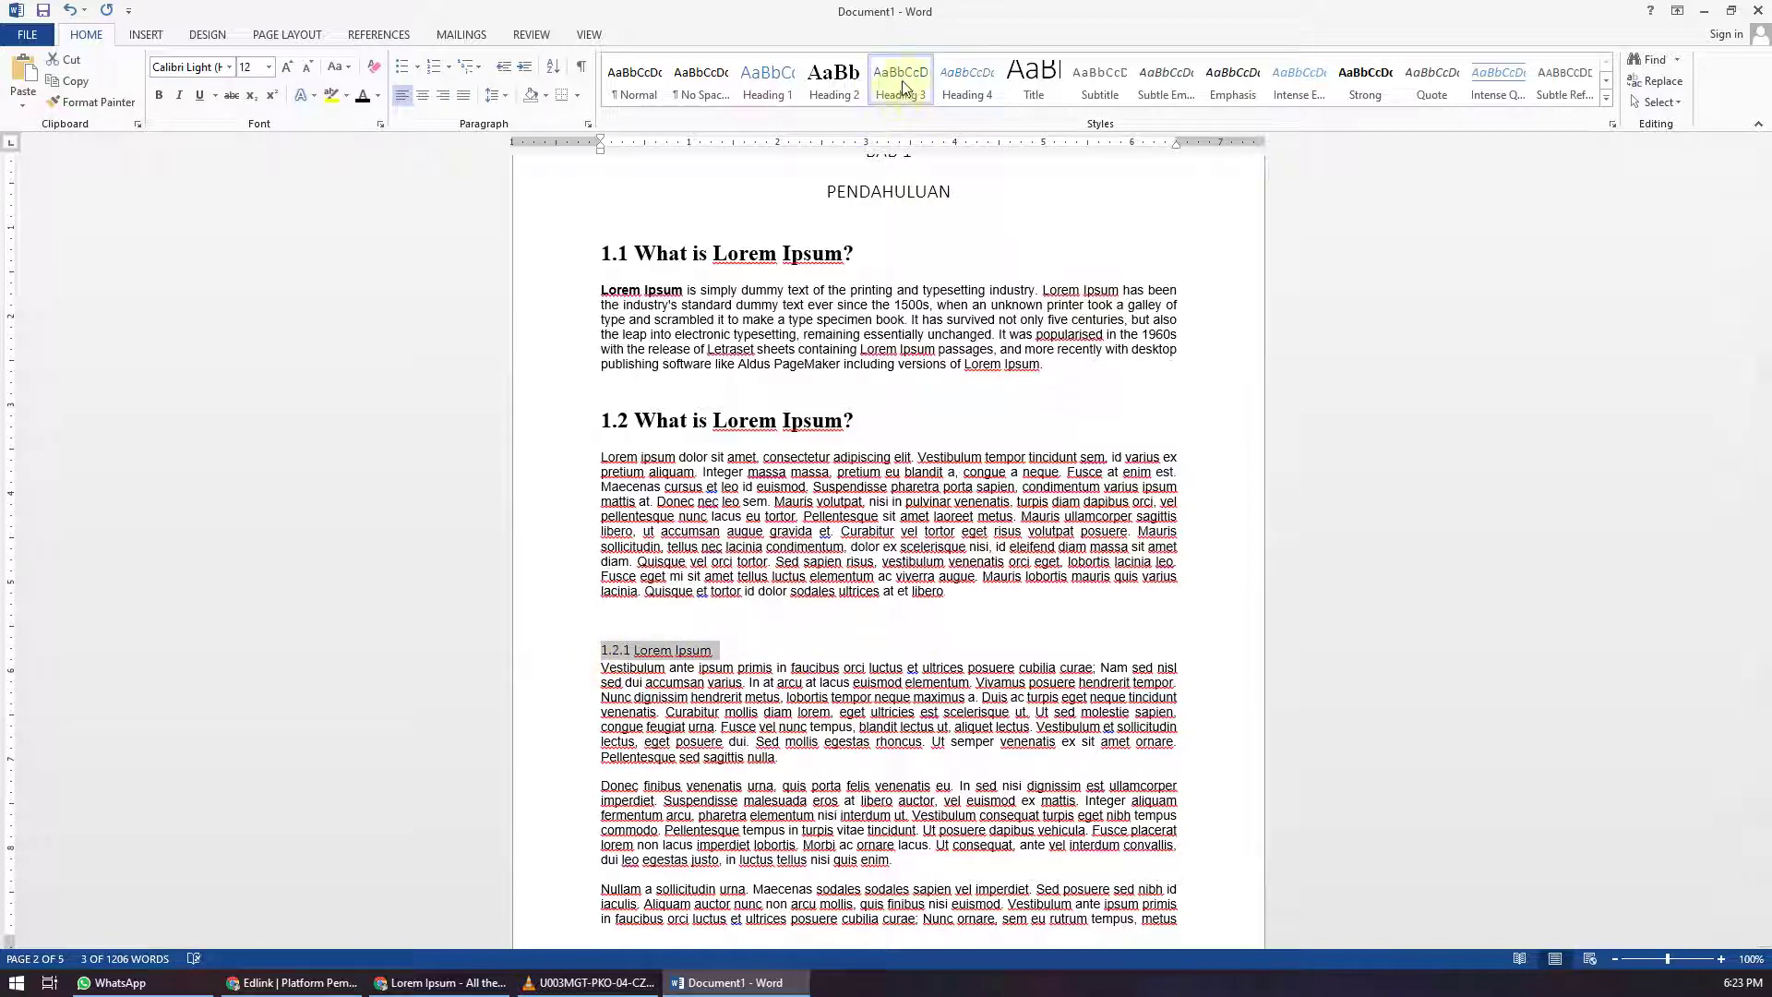
click(801, 710)
Step: Place the cursor at the start of the blank first page, before the BAB 1 page
scroll(819, 780, down, 9)
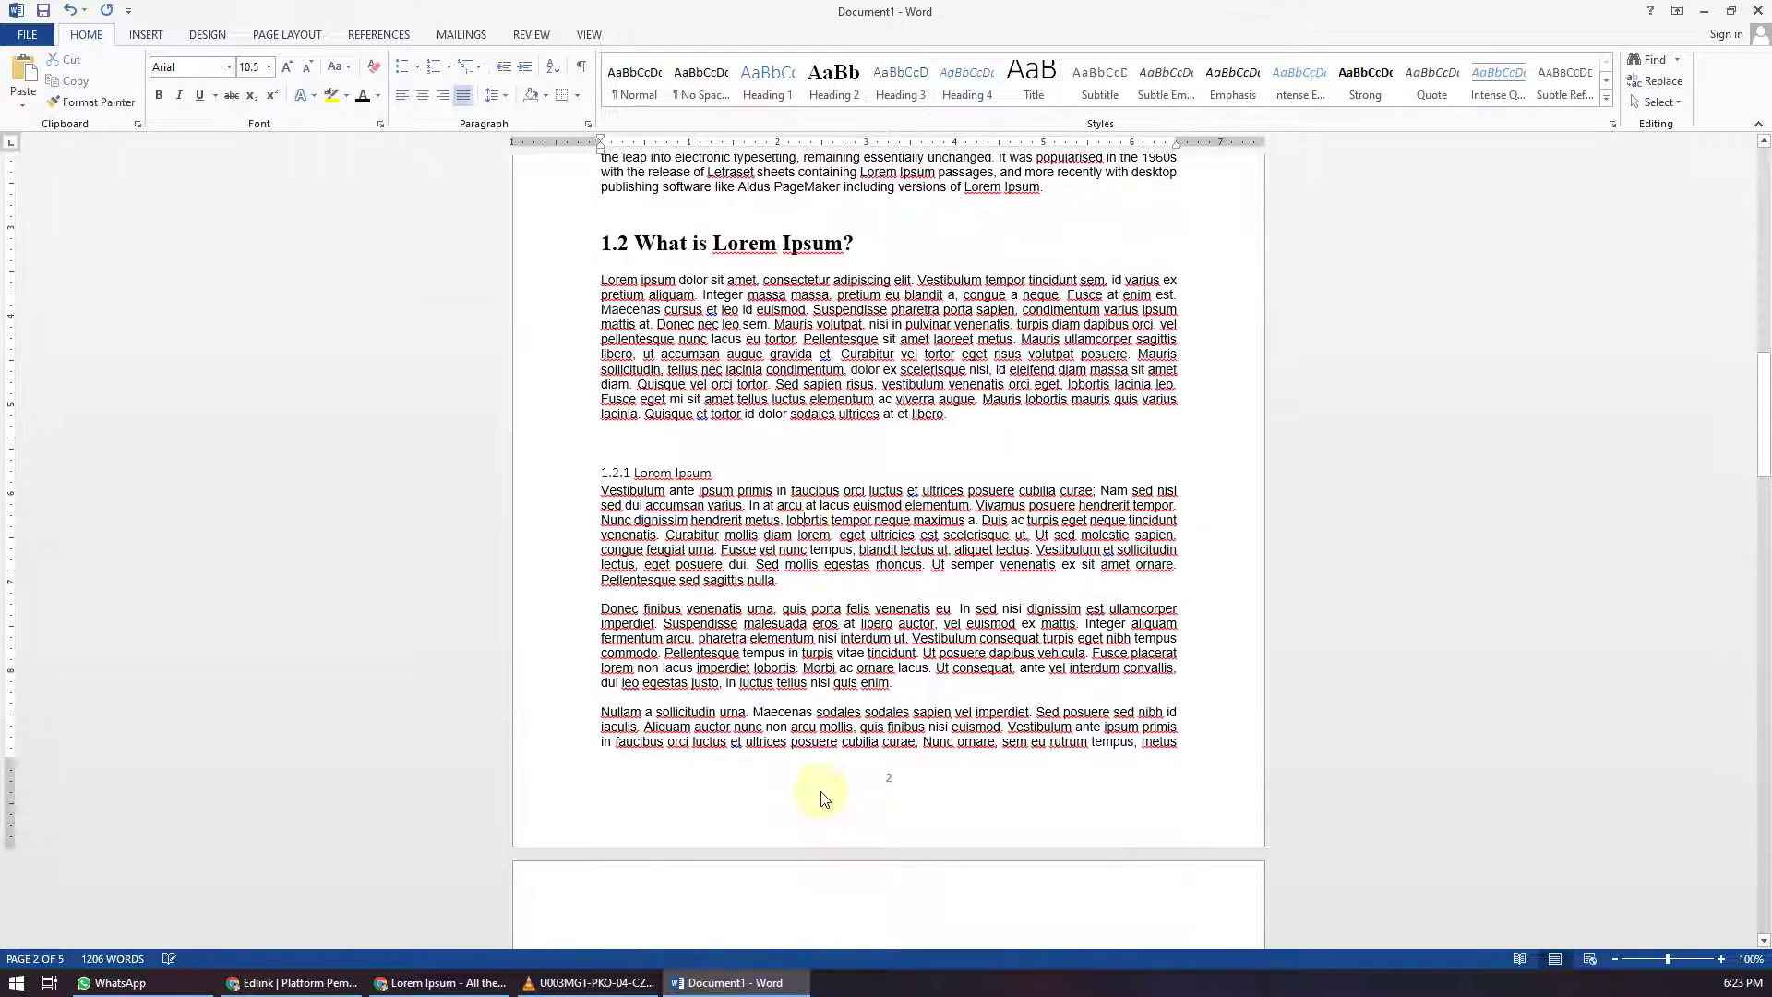
scroll(820, 780, up, 18)
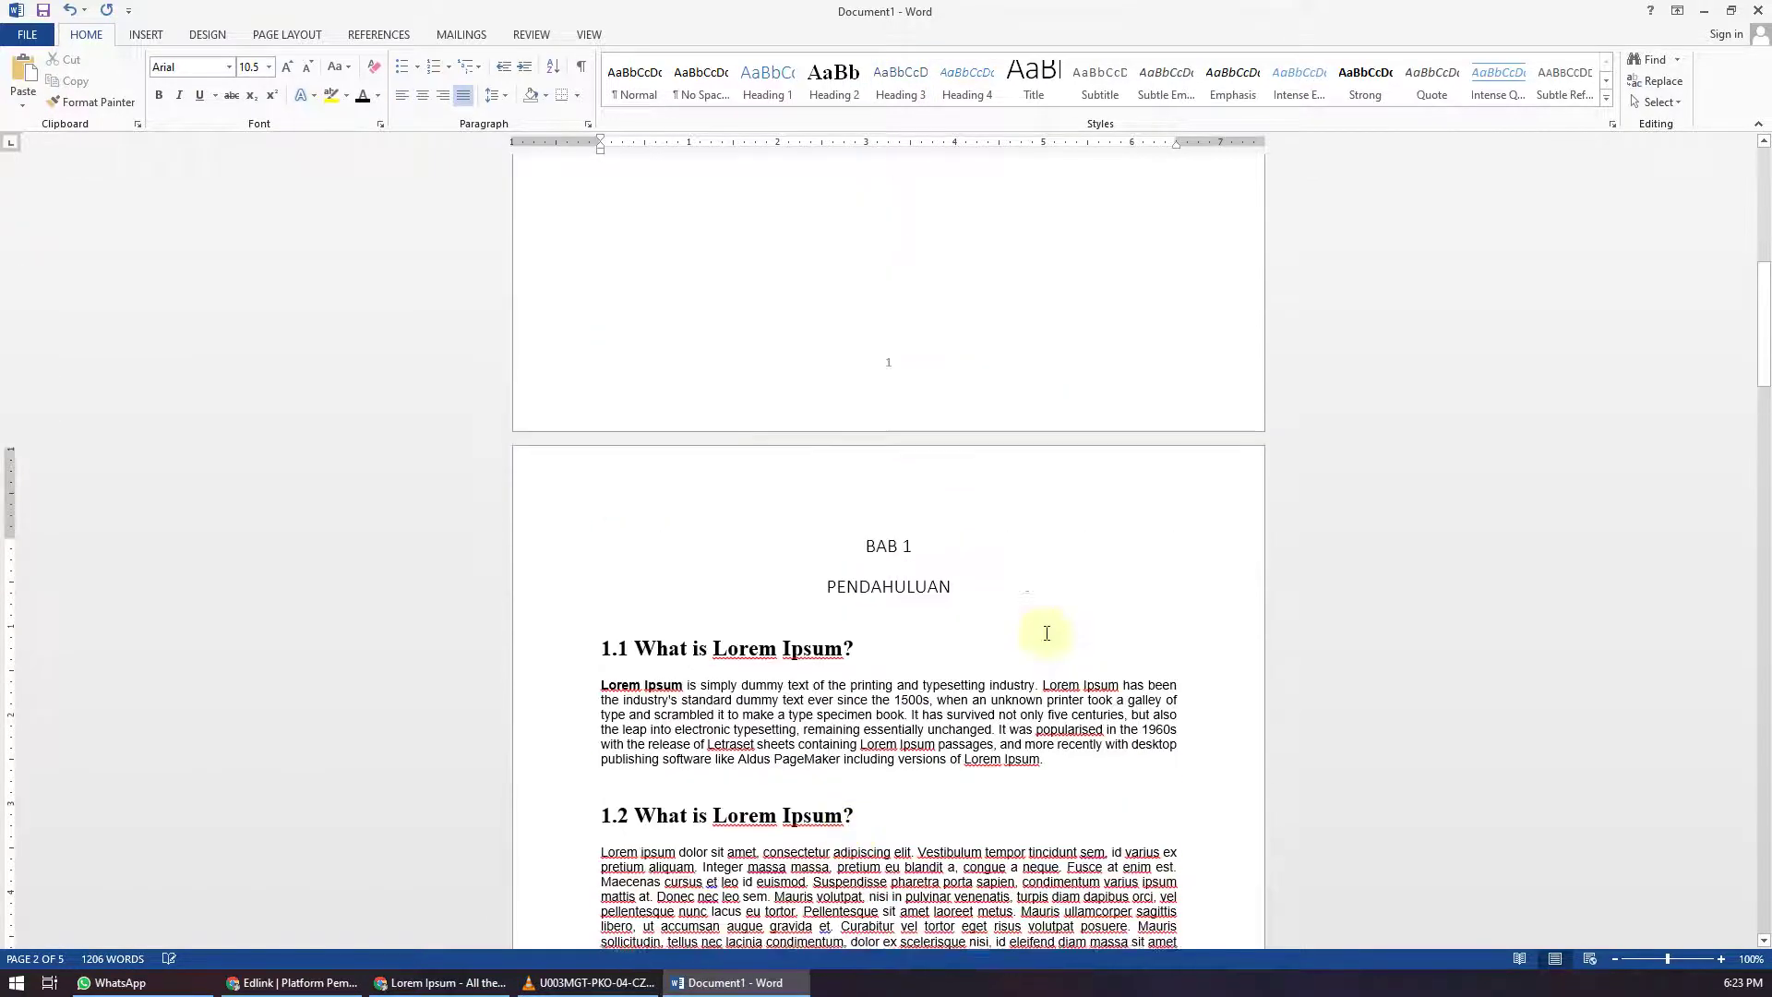
scroll(801, 738, up, 15)
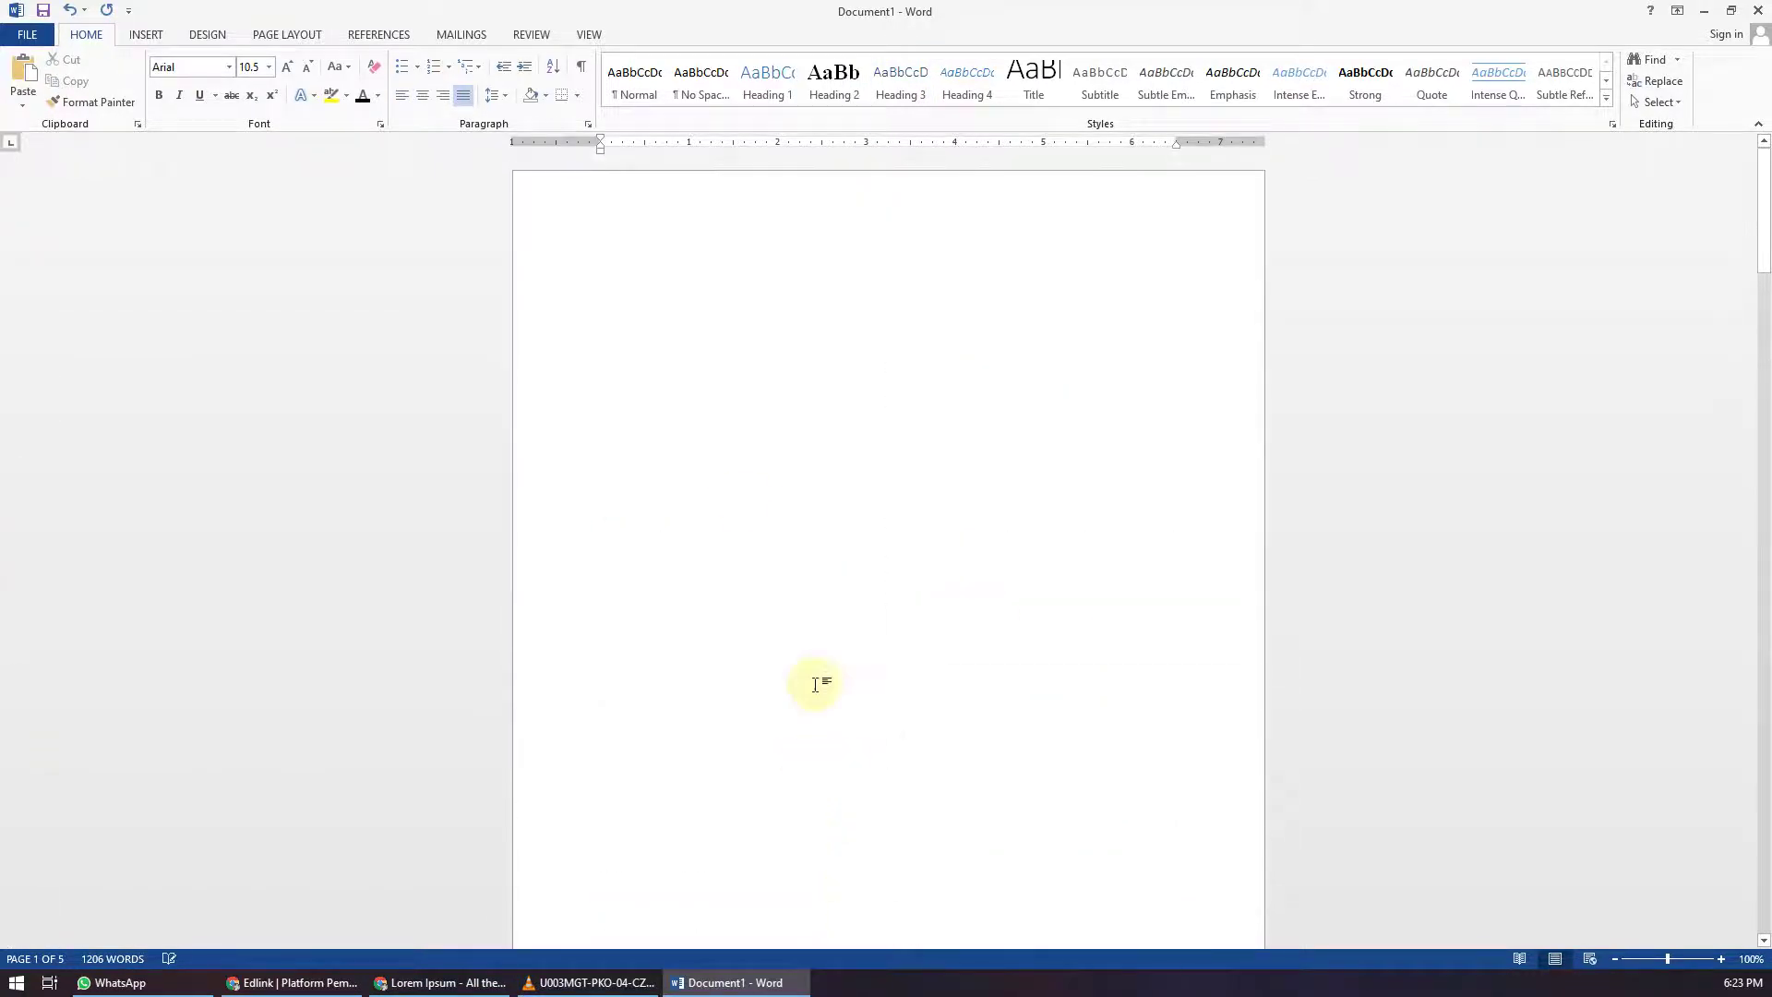
click(648, 306)
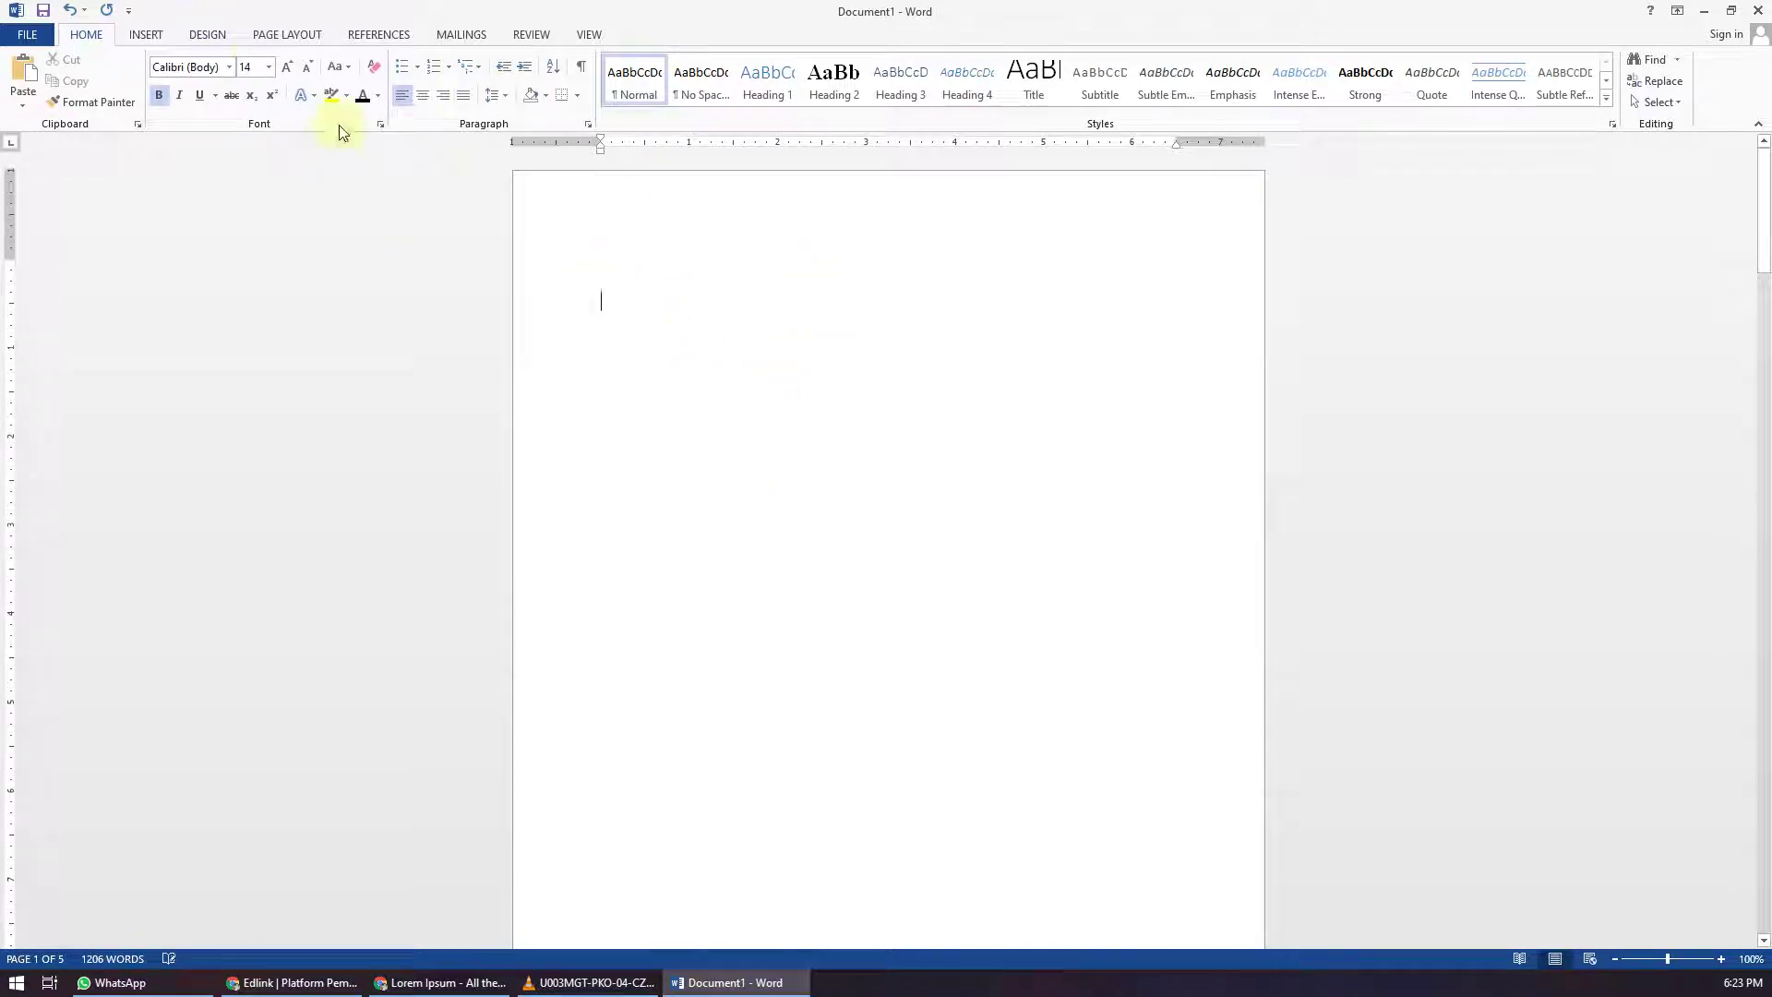
Step: Review the custom table of contents' tab leader and format options, previewing Classic and From template, without inserting a table
click(371, 34)
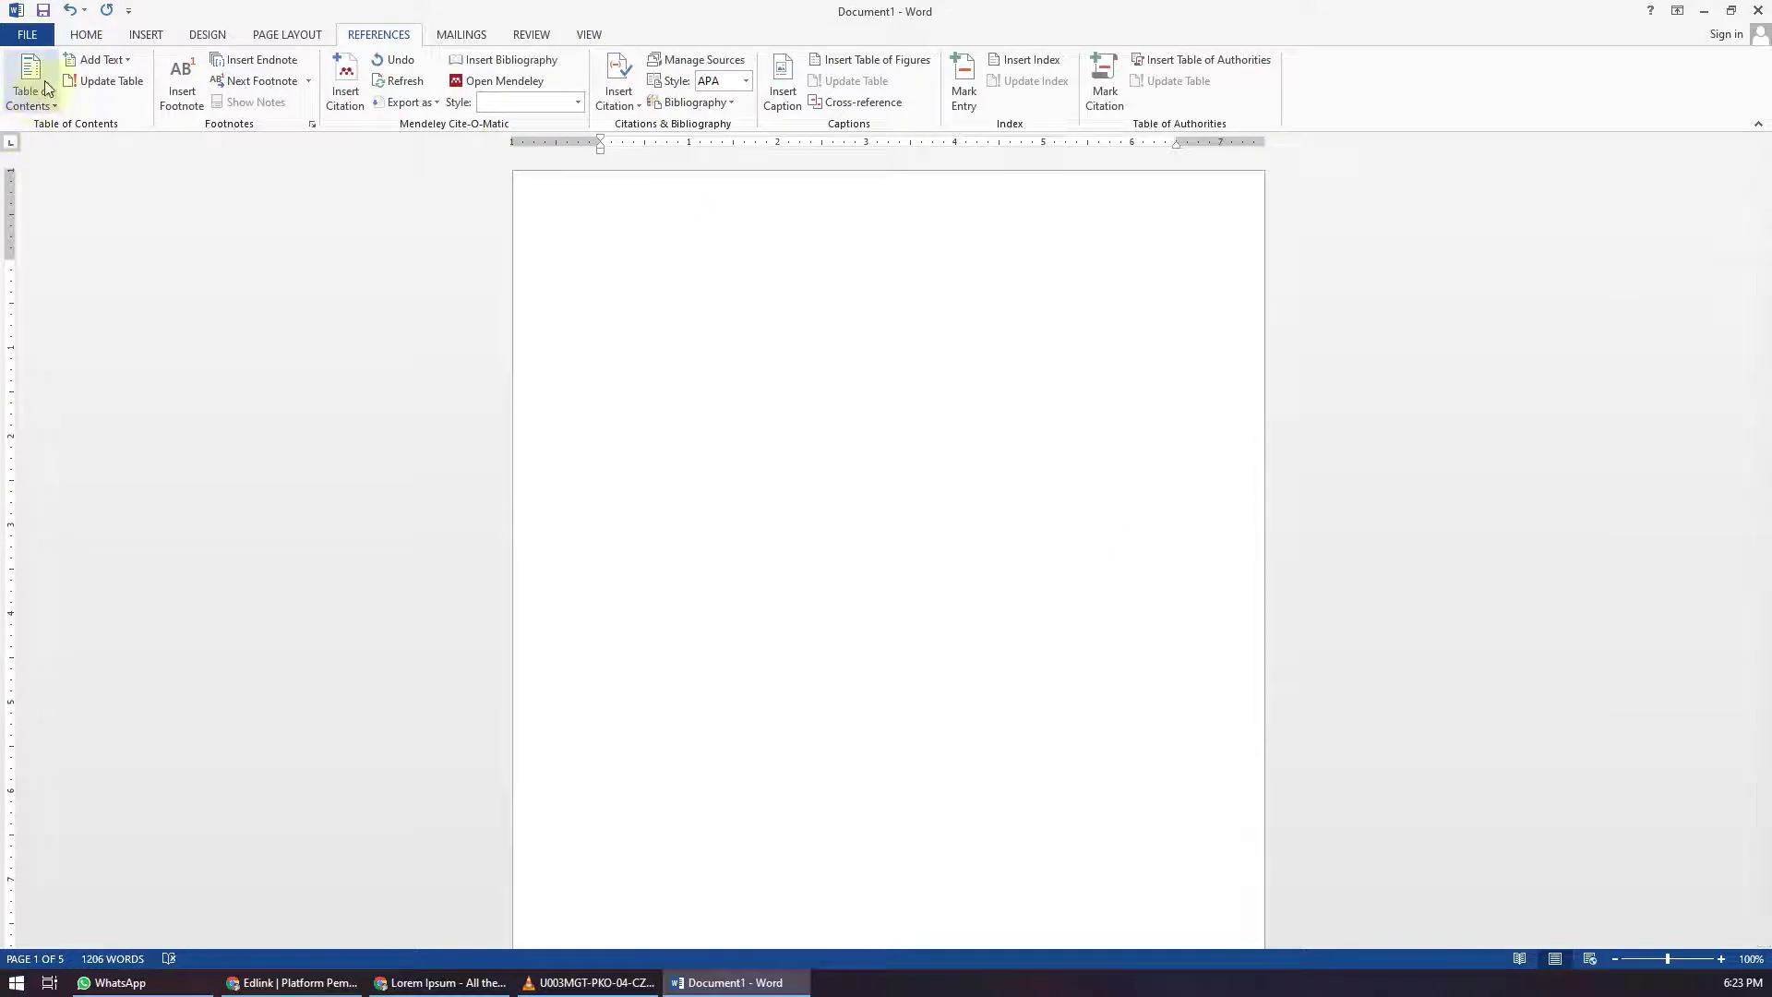
click(44, 109)
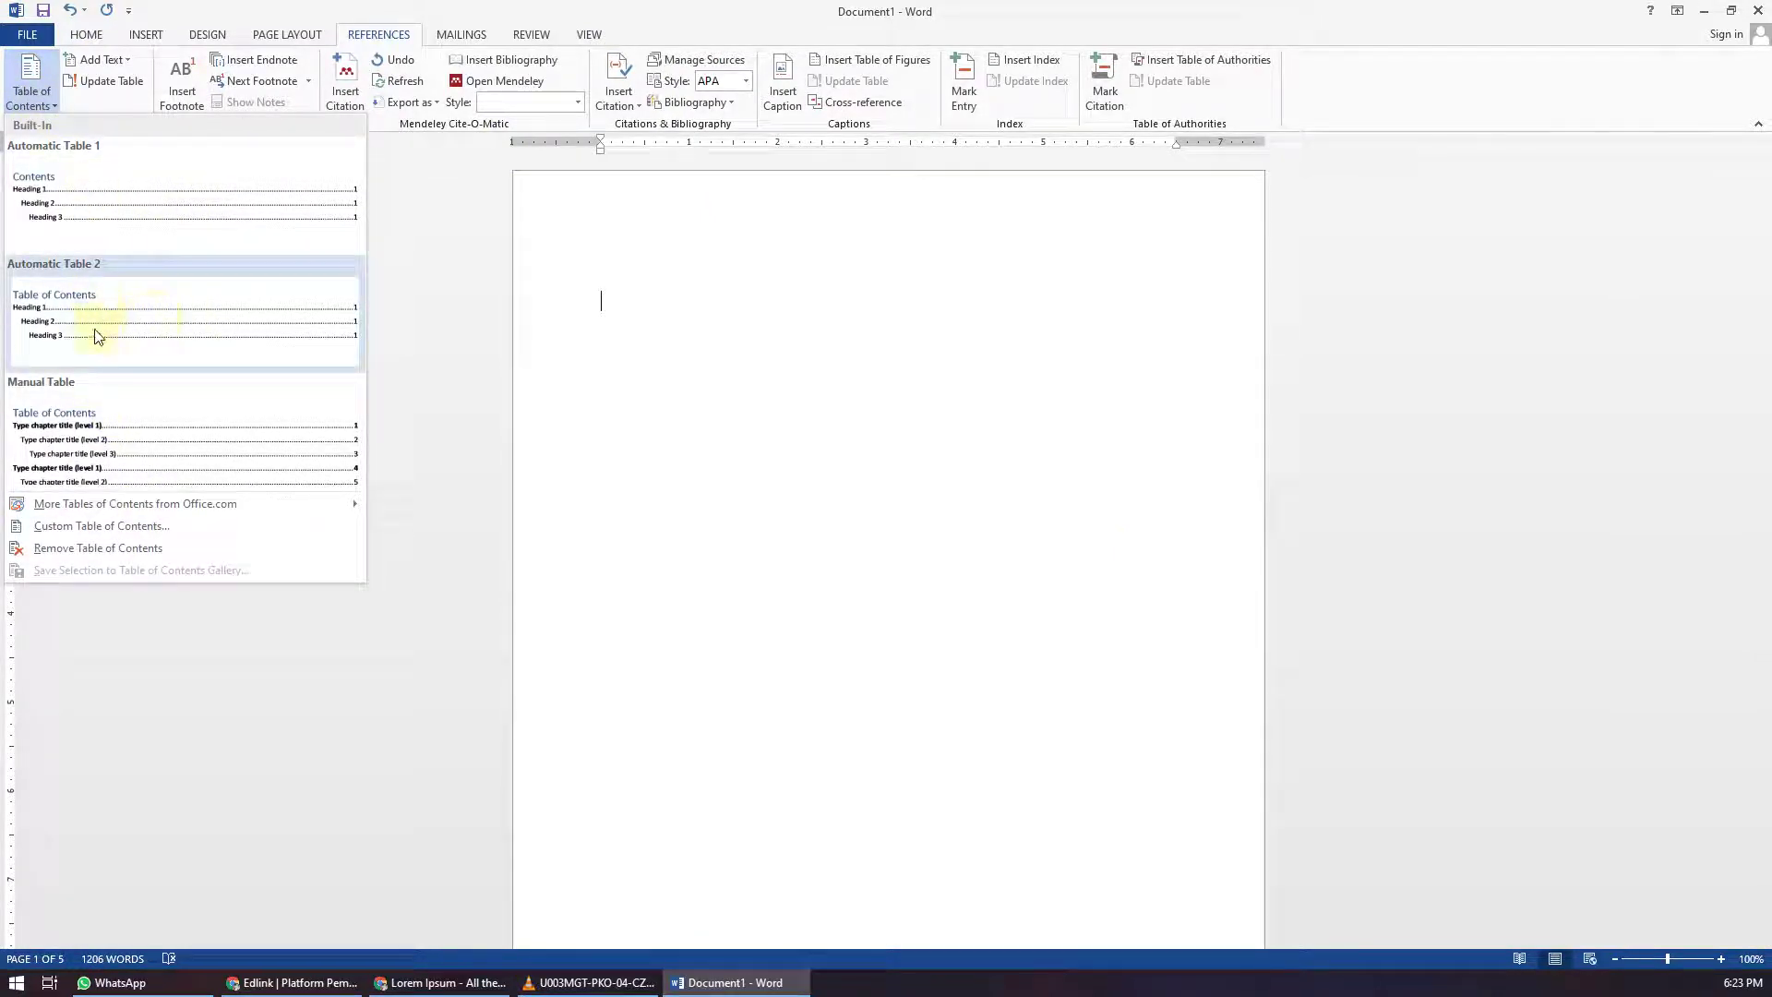
click(115, 527)
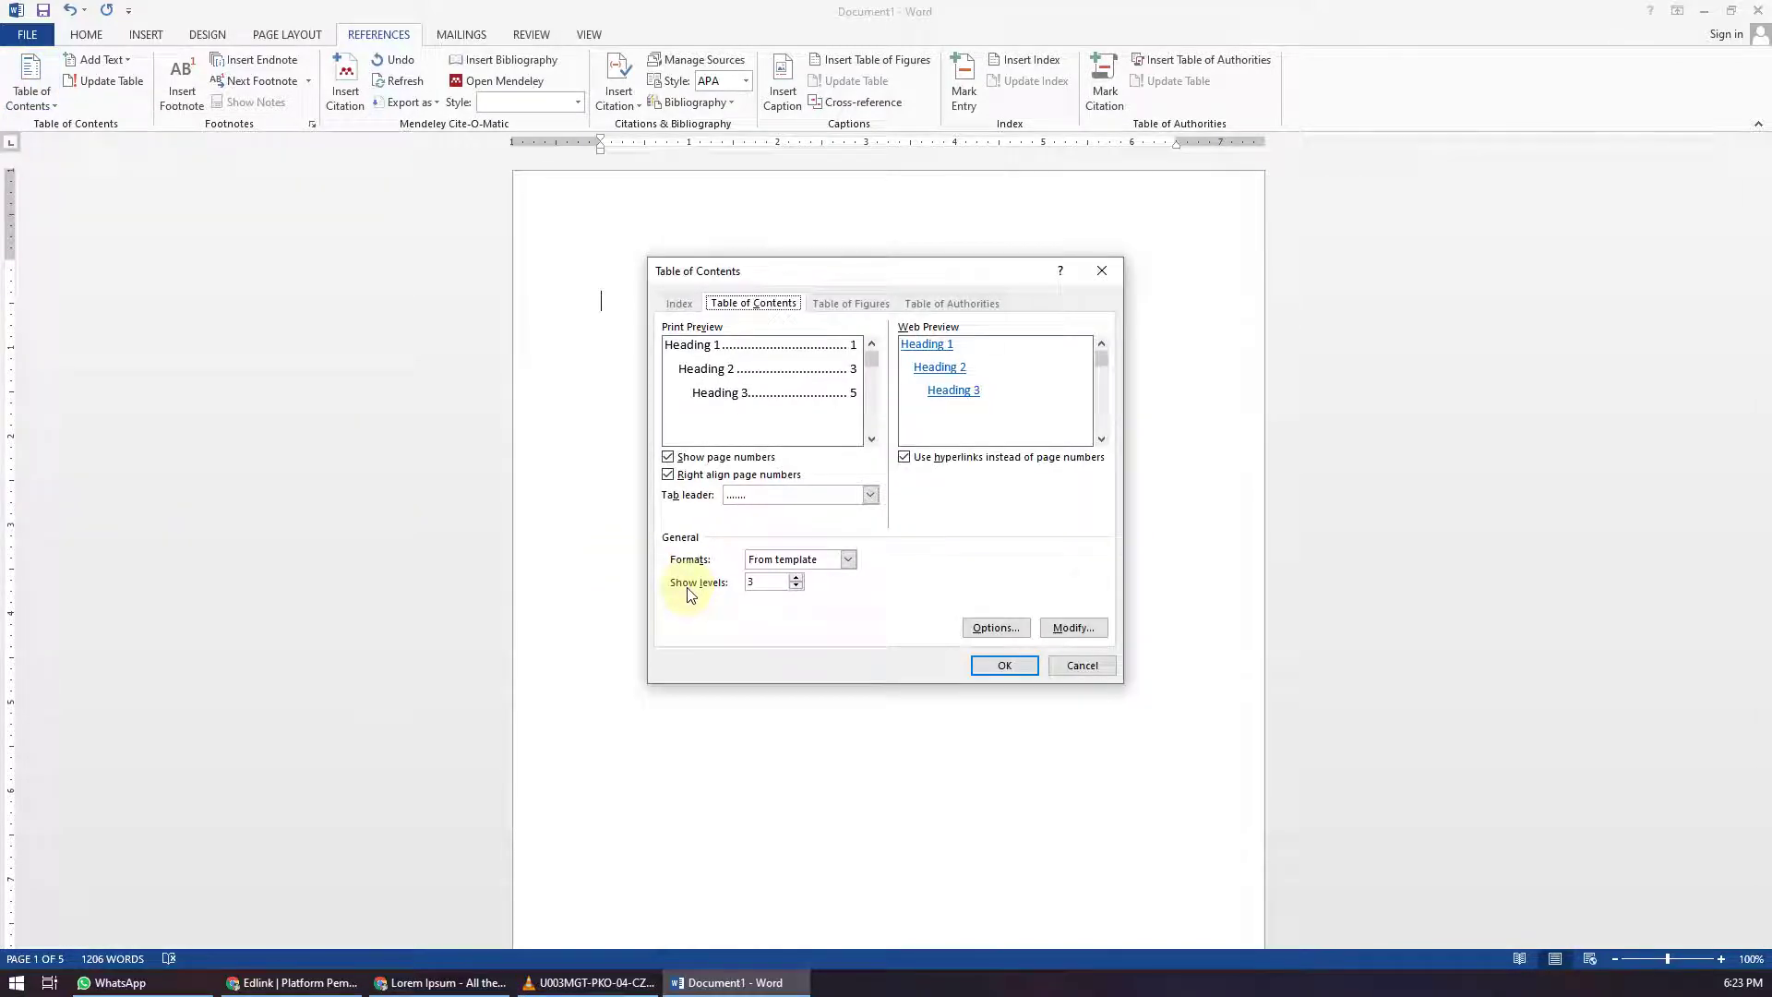
click(870, 495)
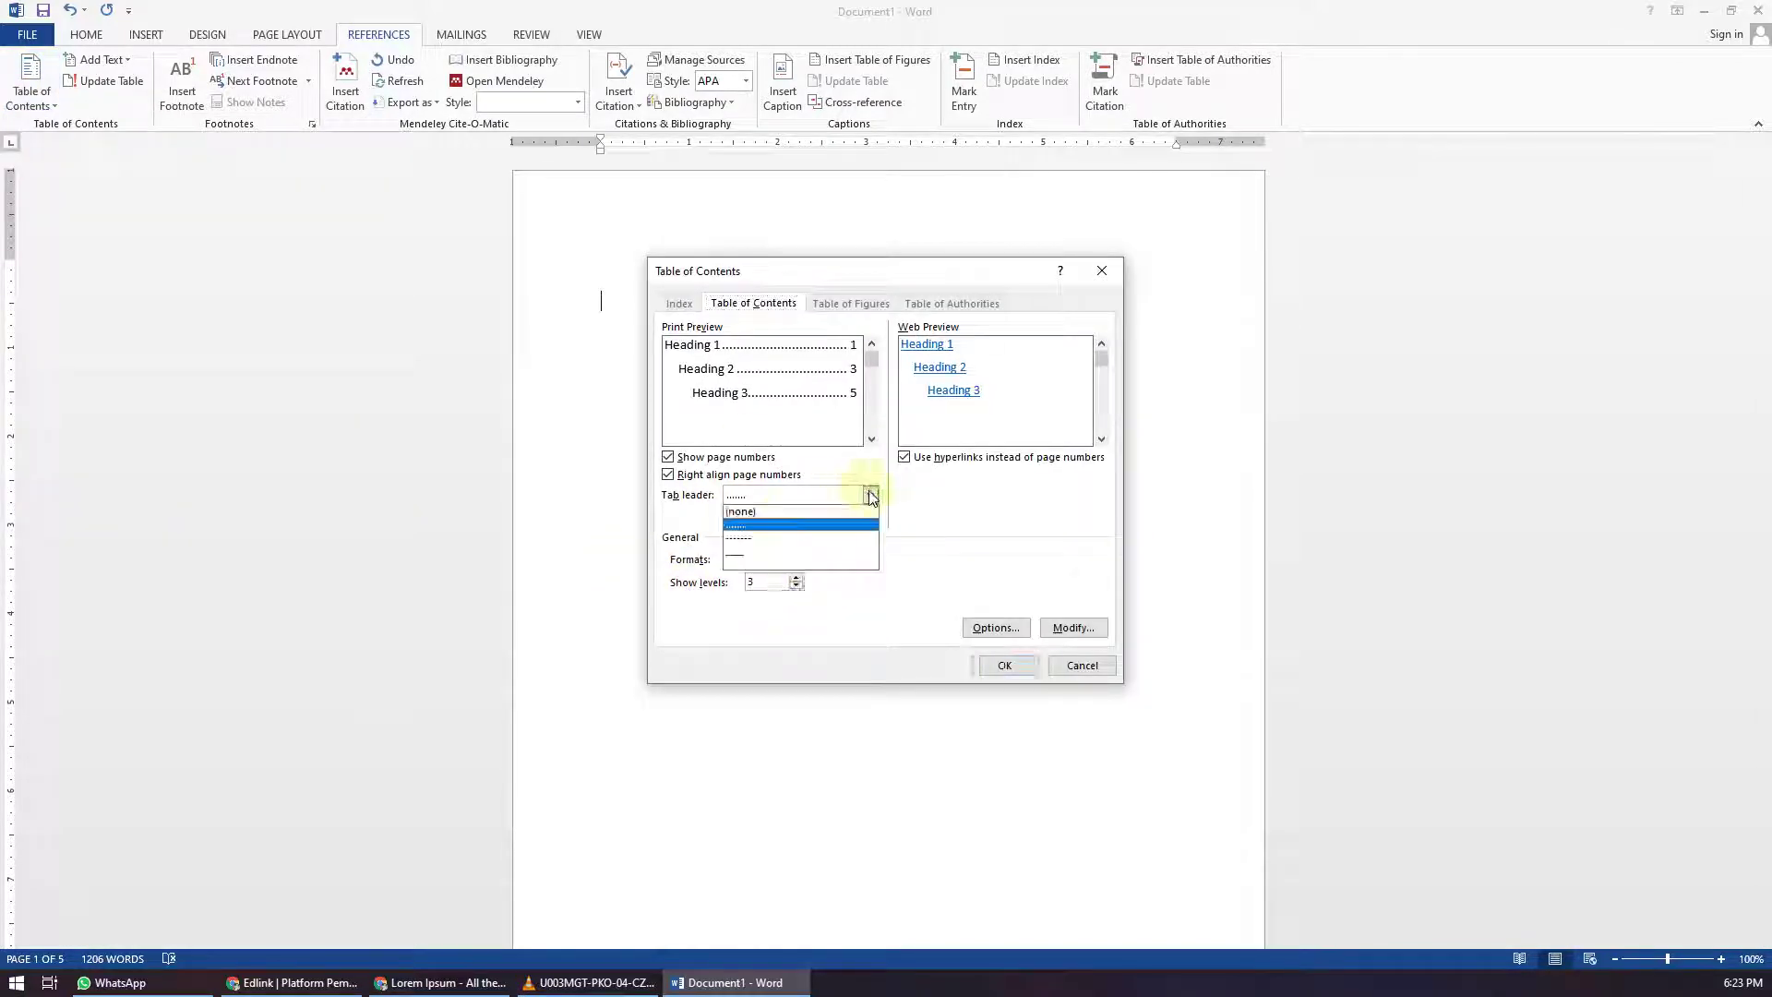
click(856, 524)
click(847, 560)
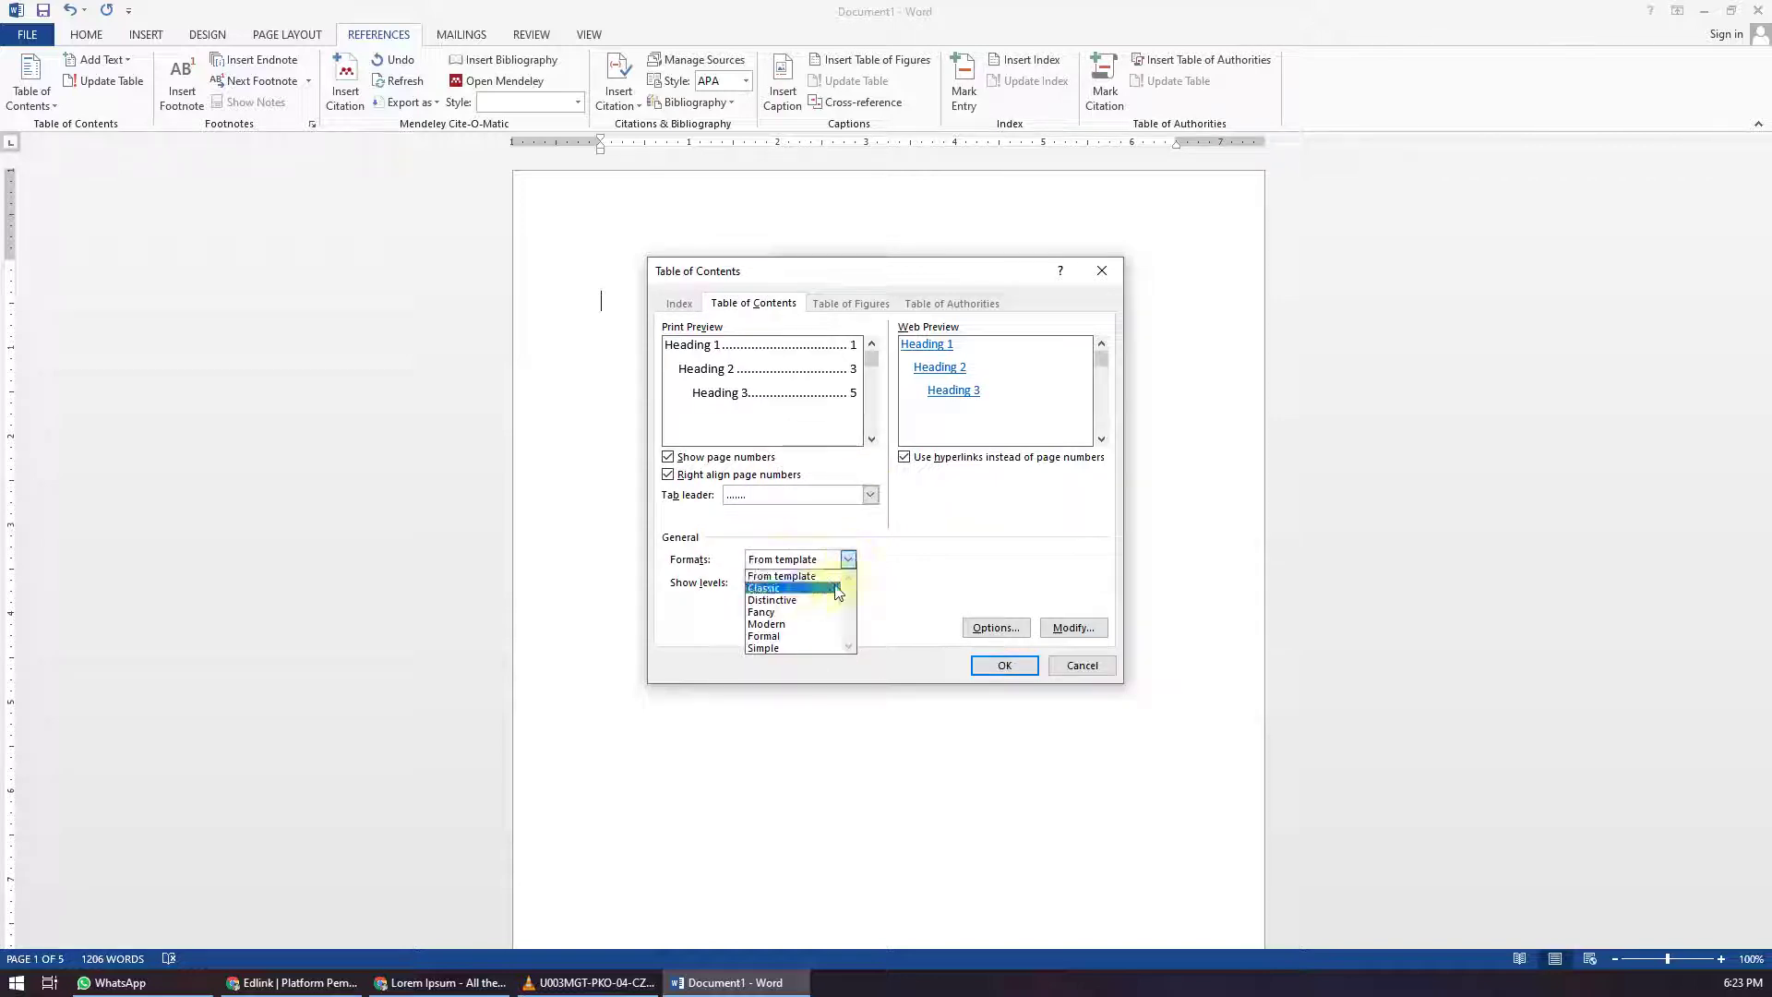
click(824, 588)
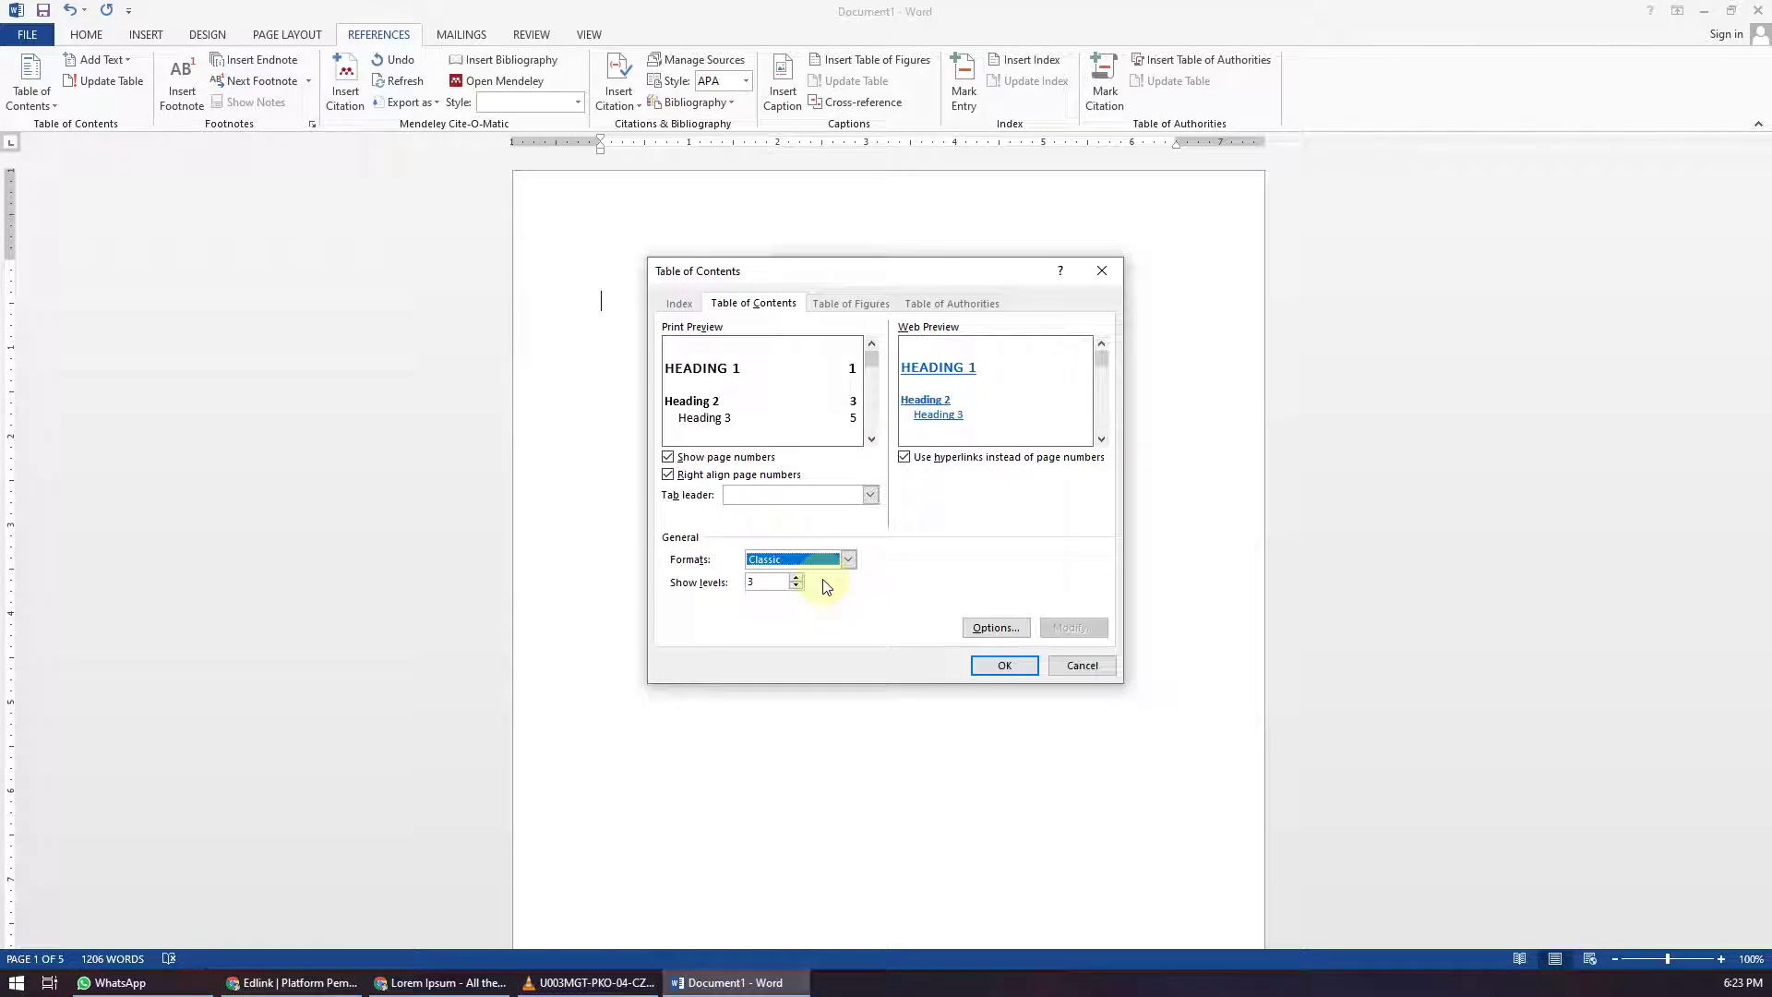
click(847, 559)
click(794, 573)
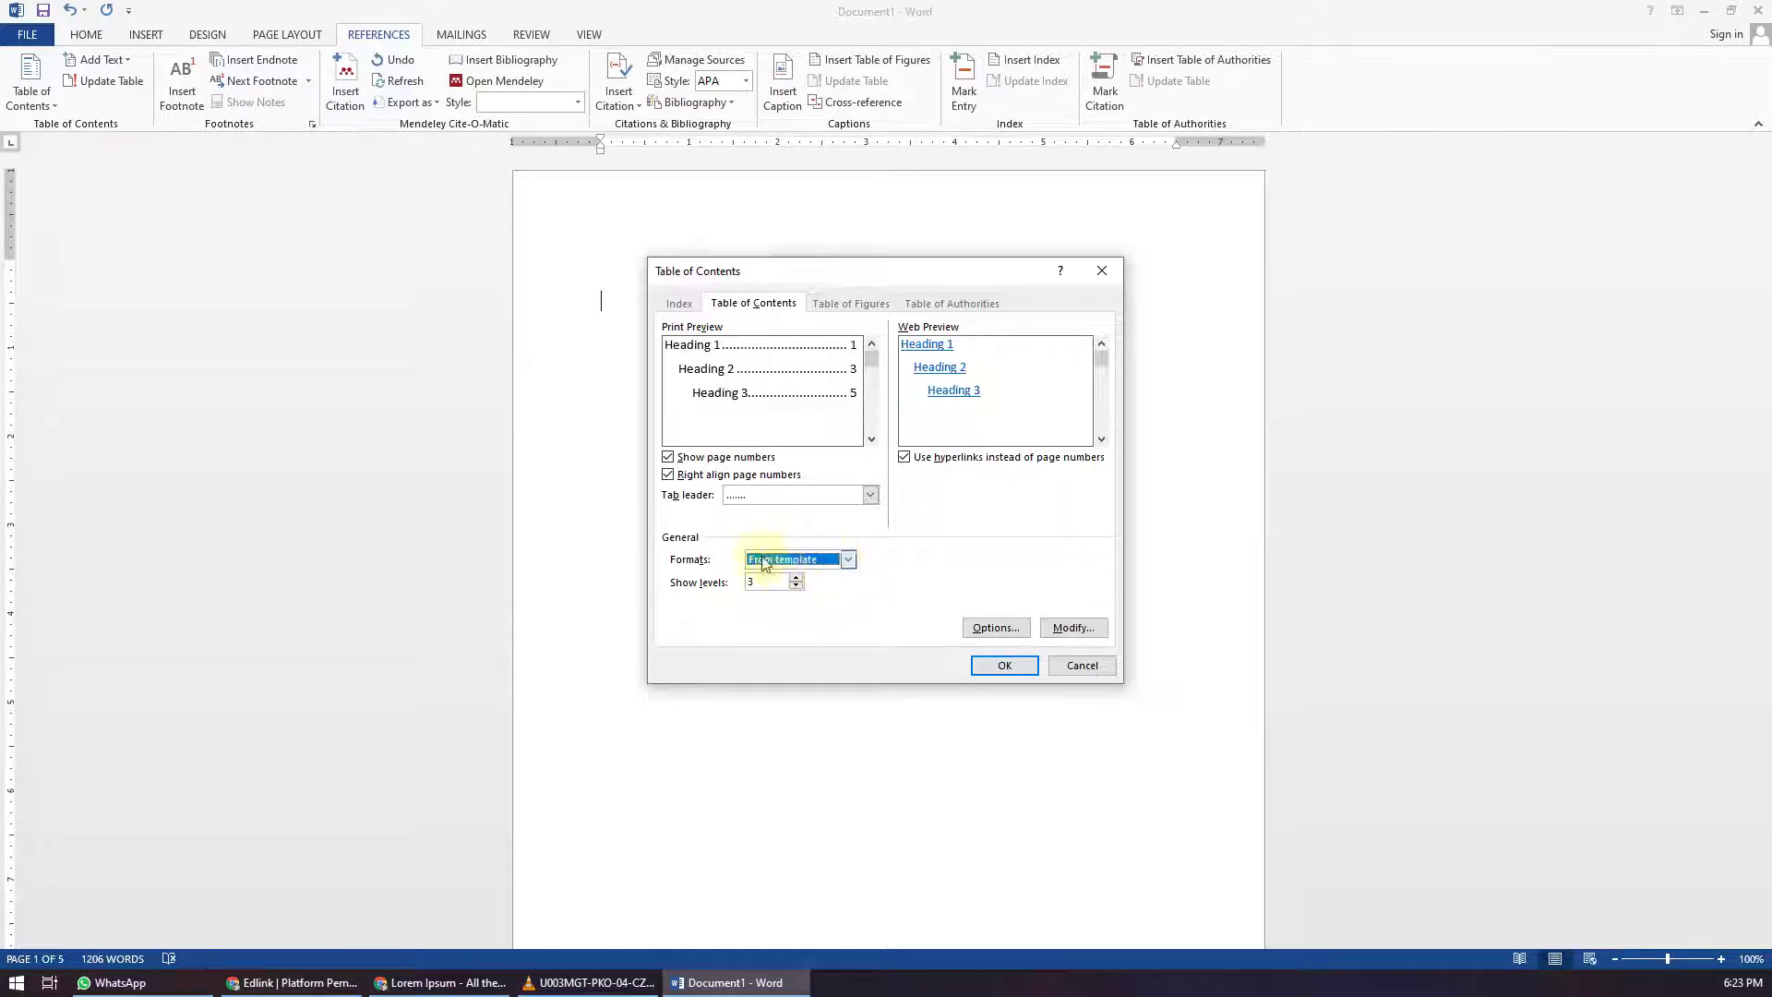
click(1080, 664)
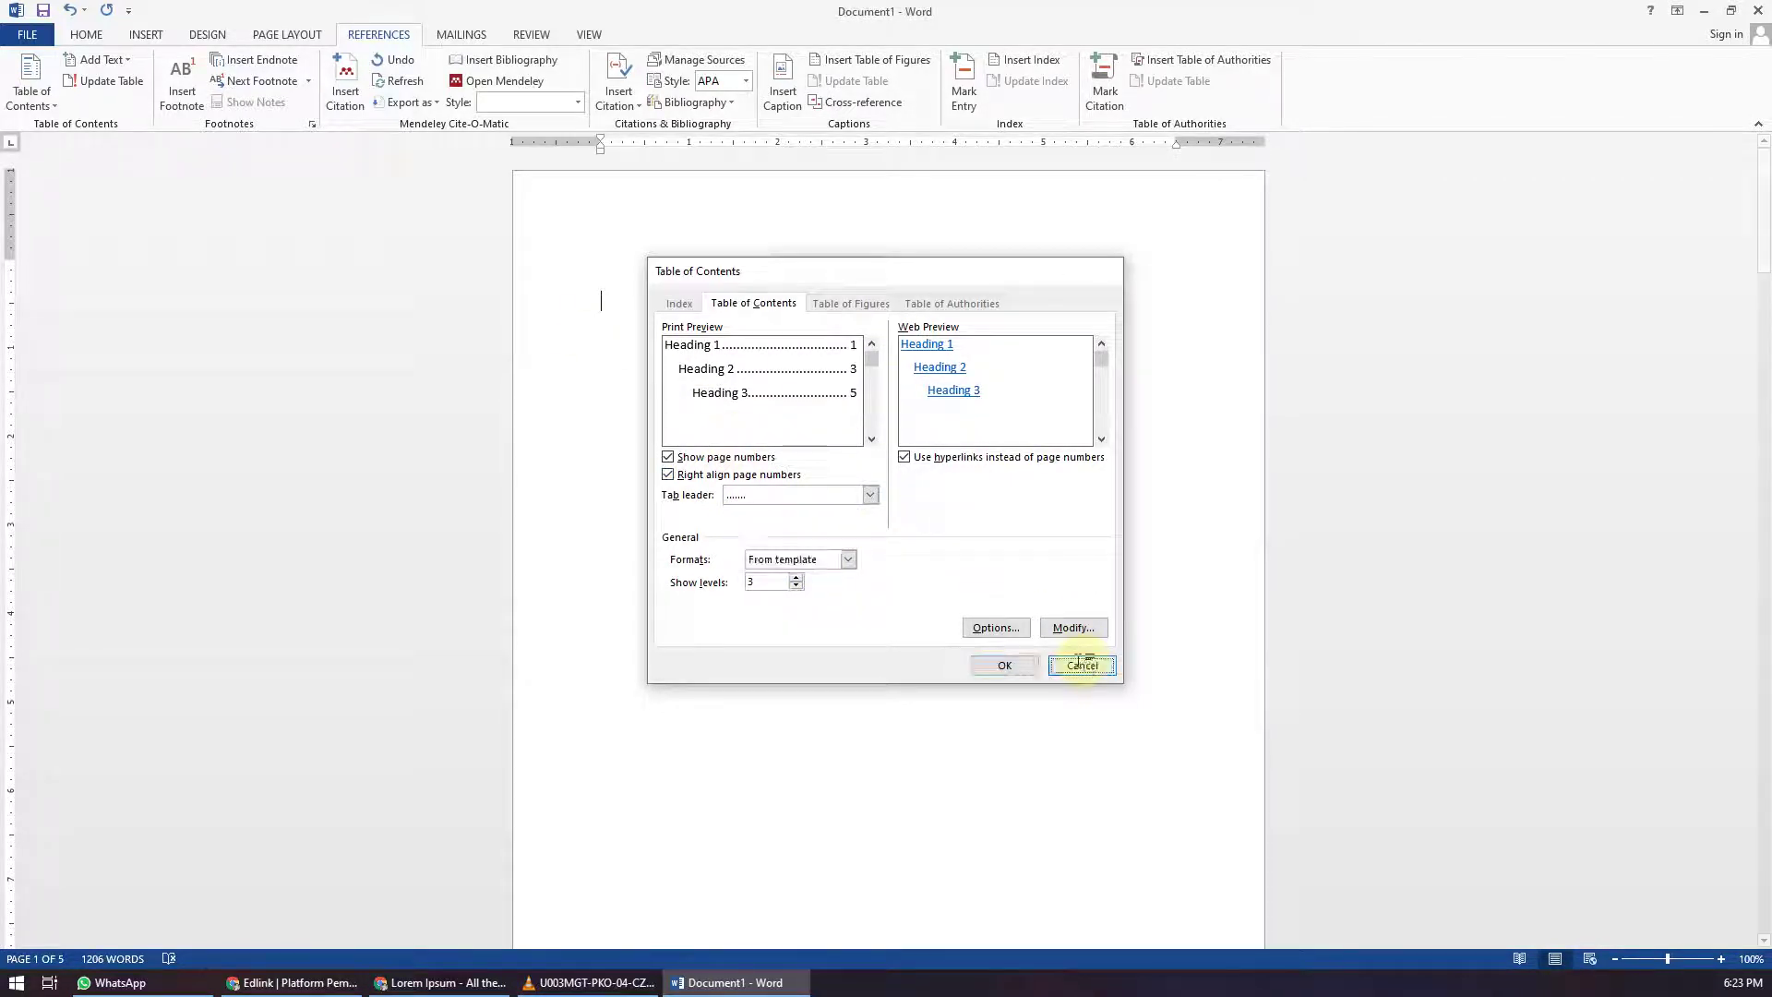
Step: Insert the built-in Automatic Table 1 table of contents on the blank first page
click(33, 93)
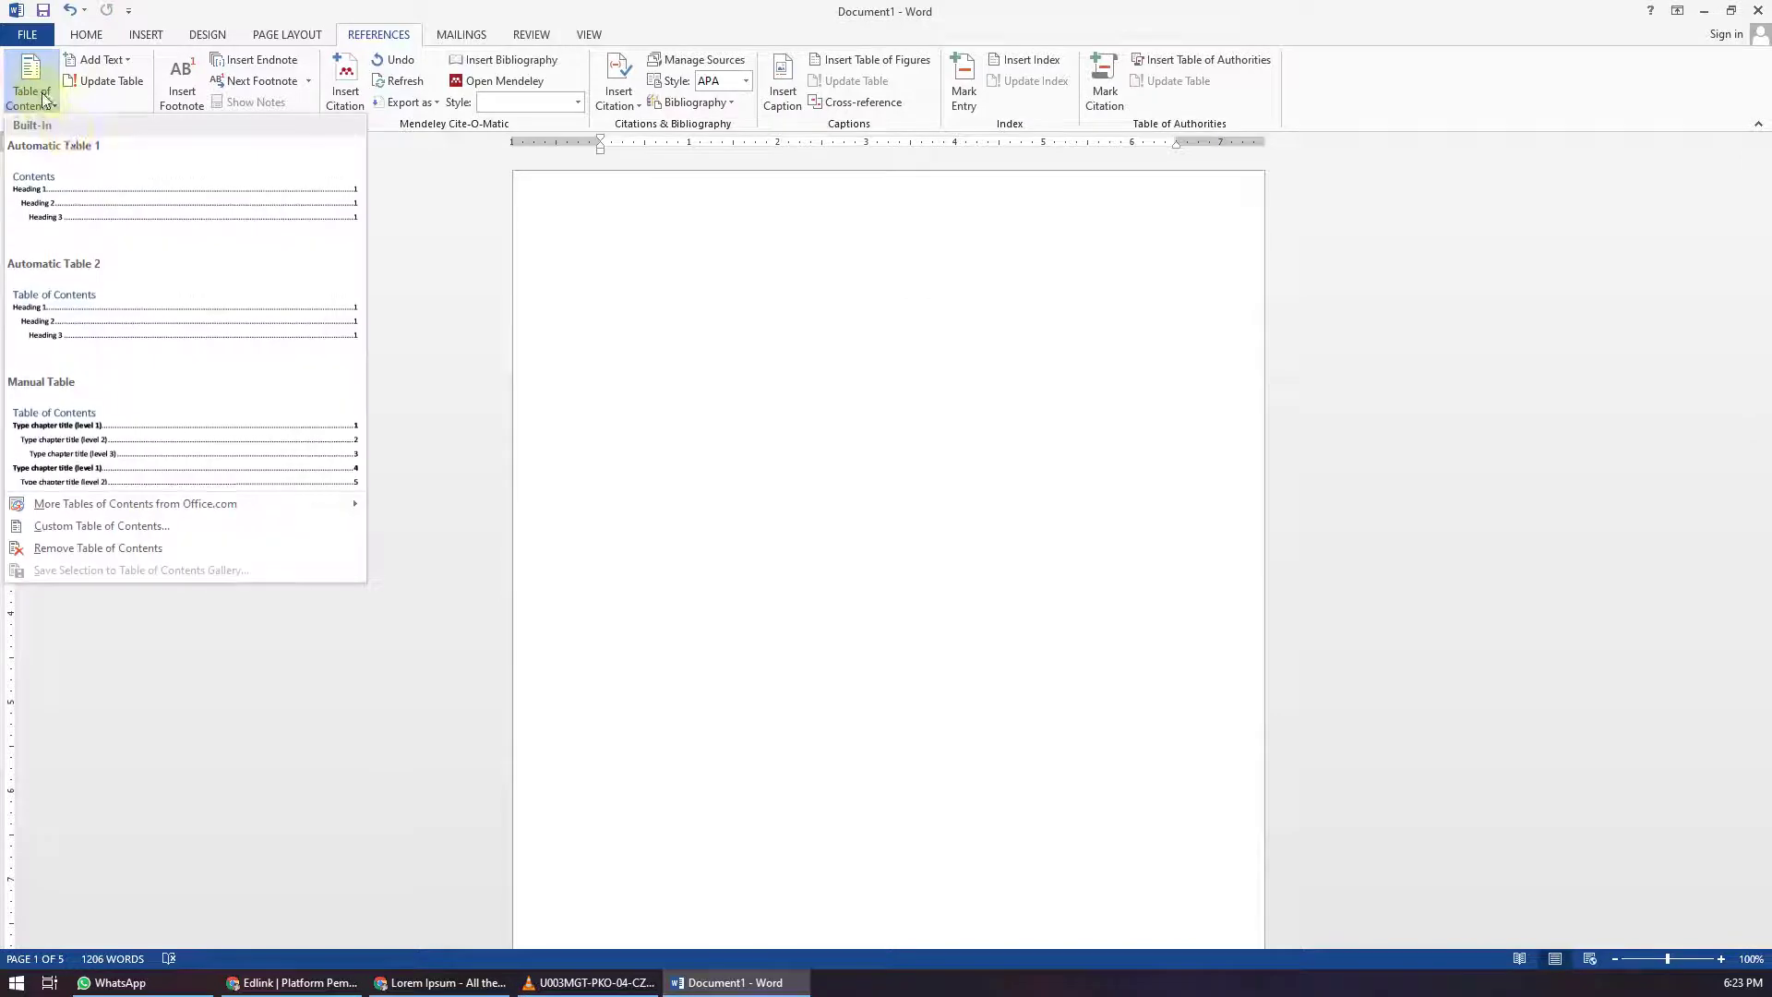
click(184, 231)
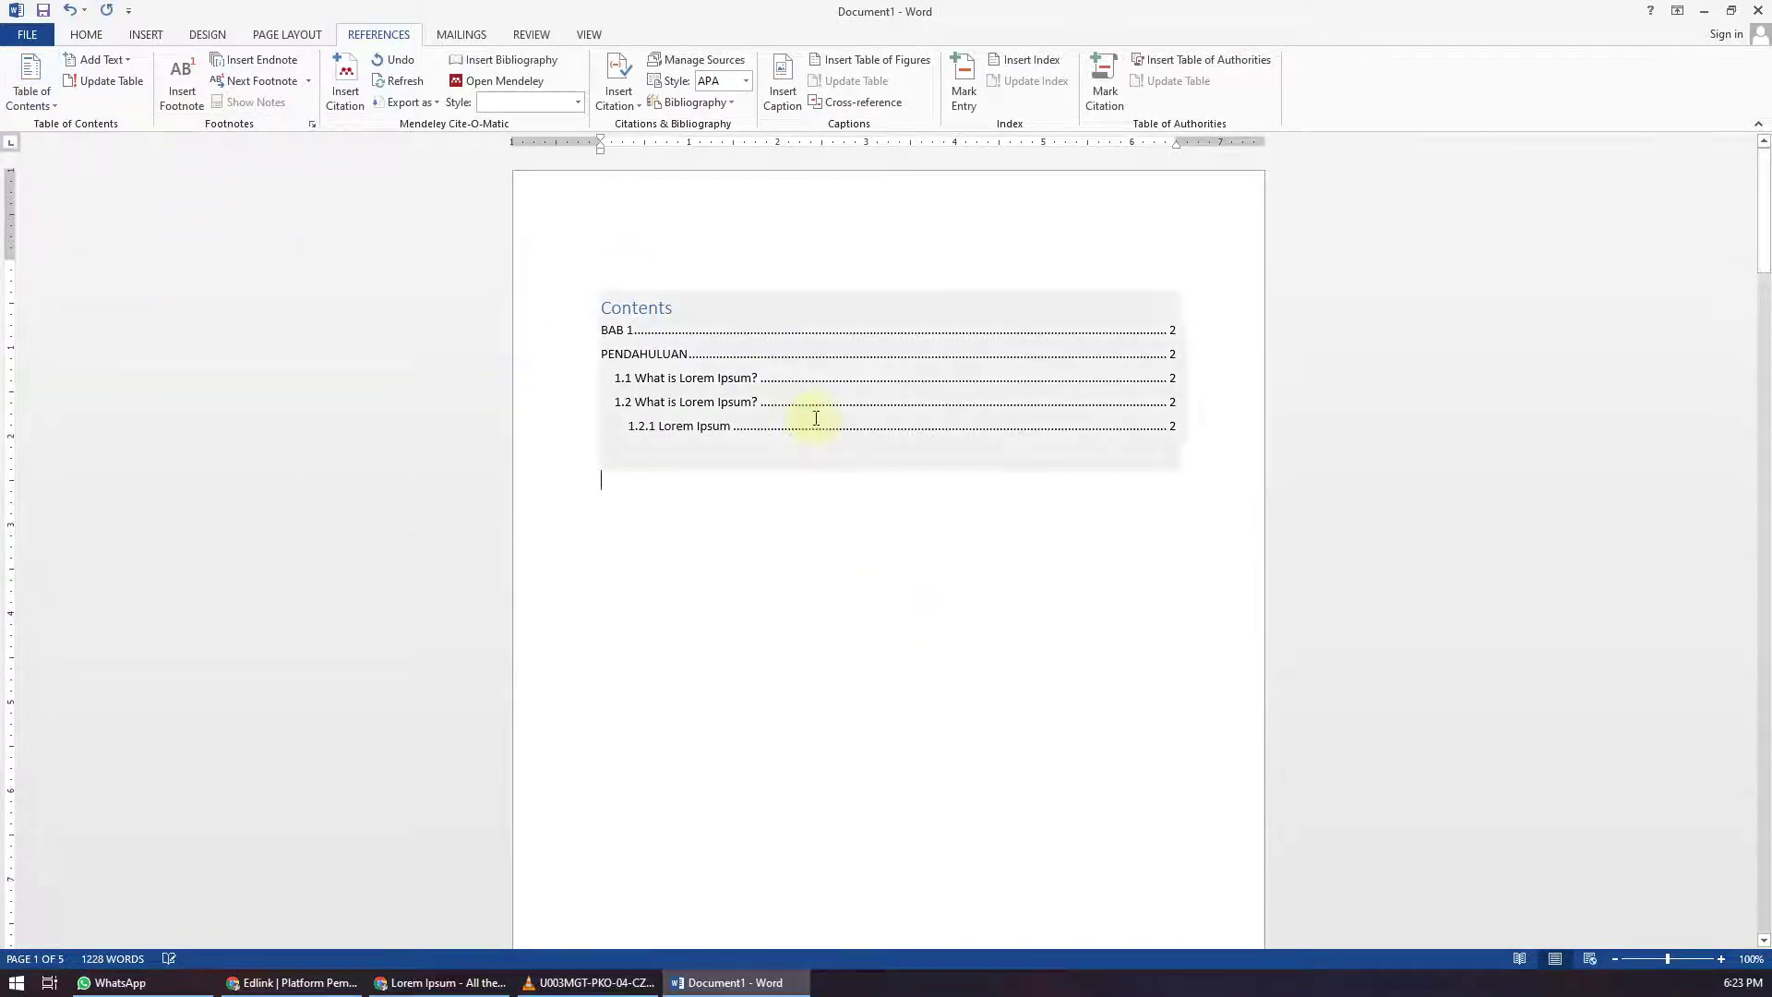
Step: Replace the Contents title of the table of contents with DAFTAR ISI
click(647, 307)
drag(681, 309, 585, 309)
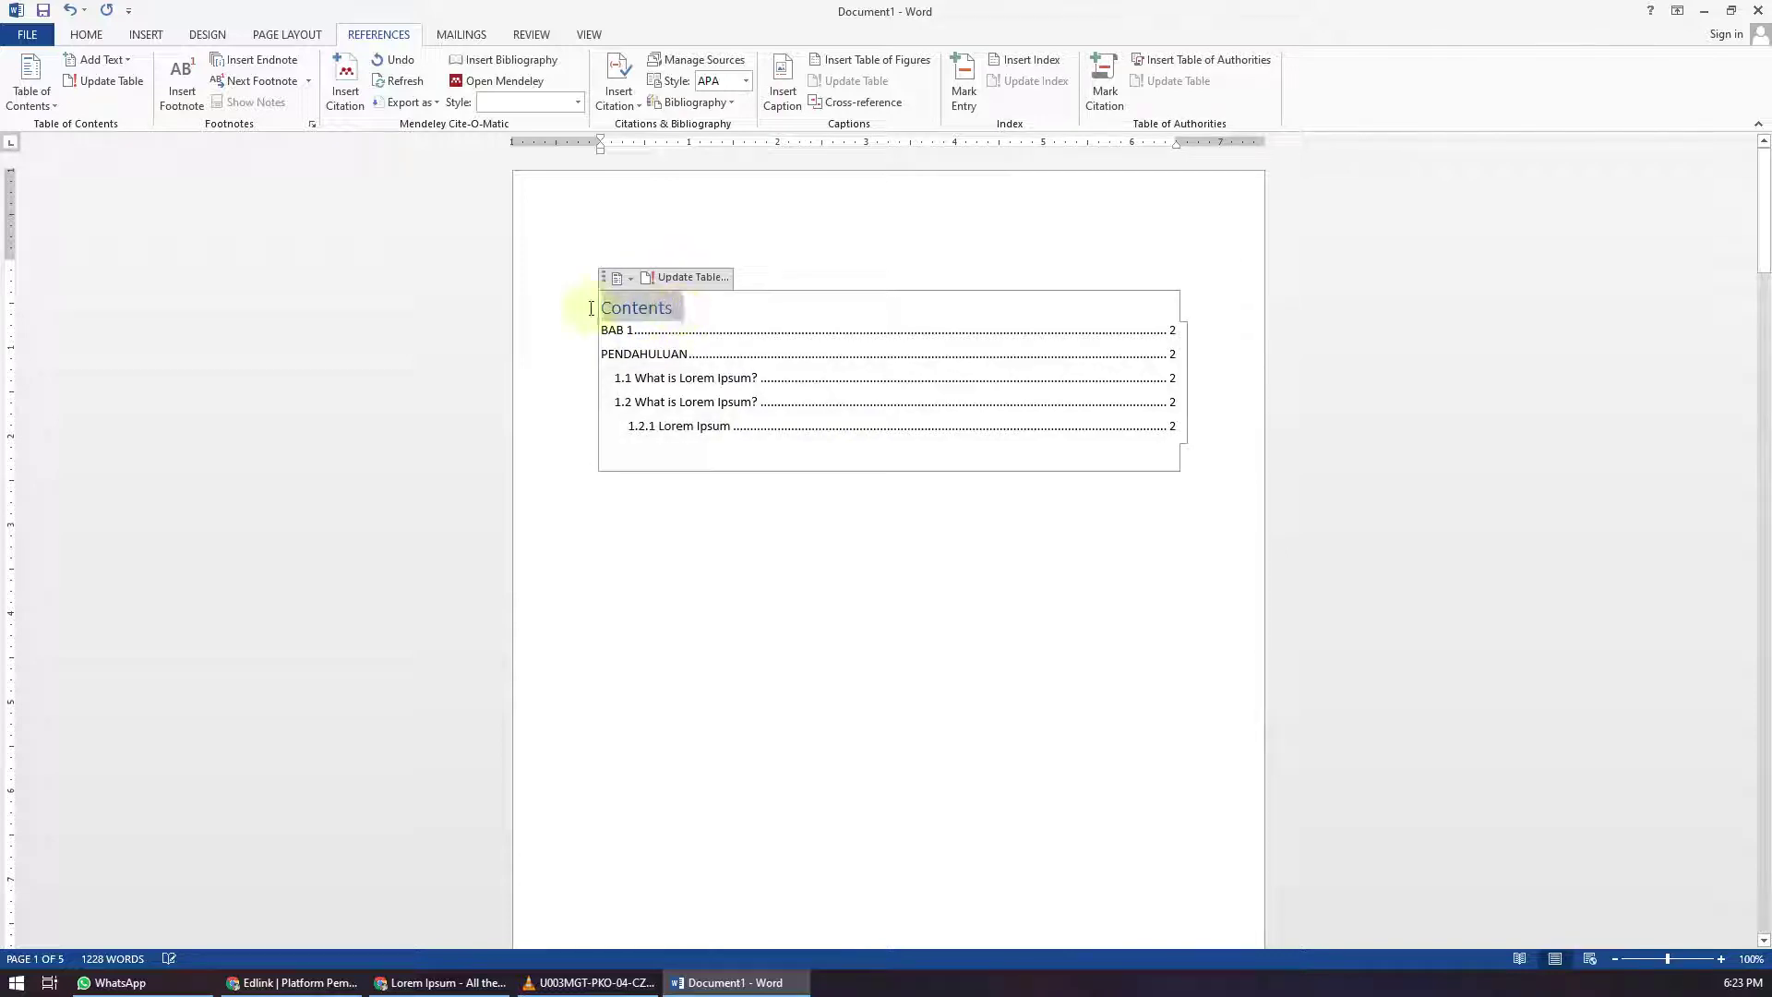
text(dafta)
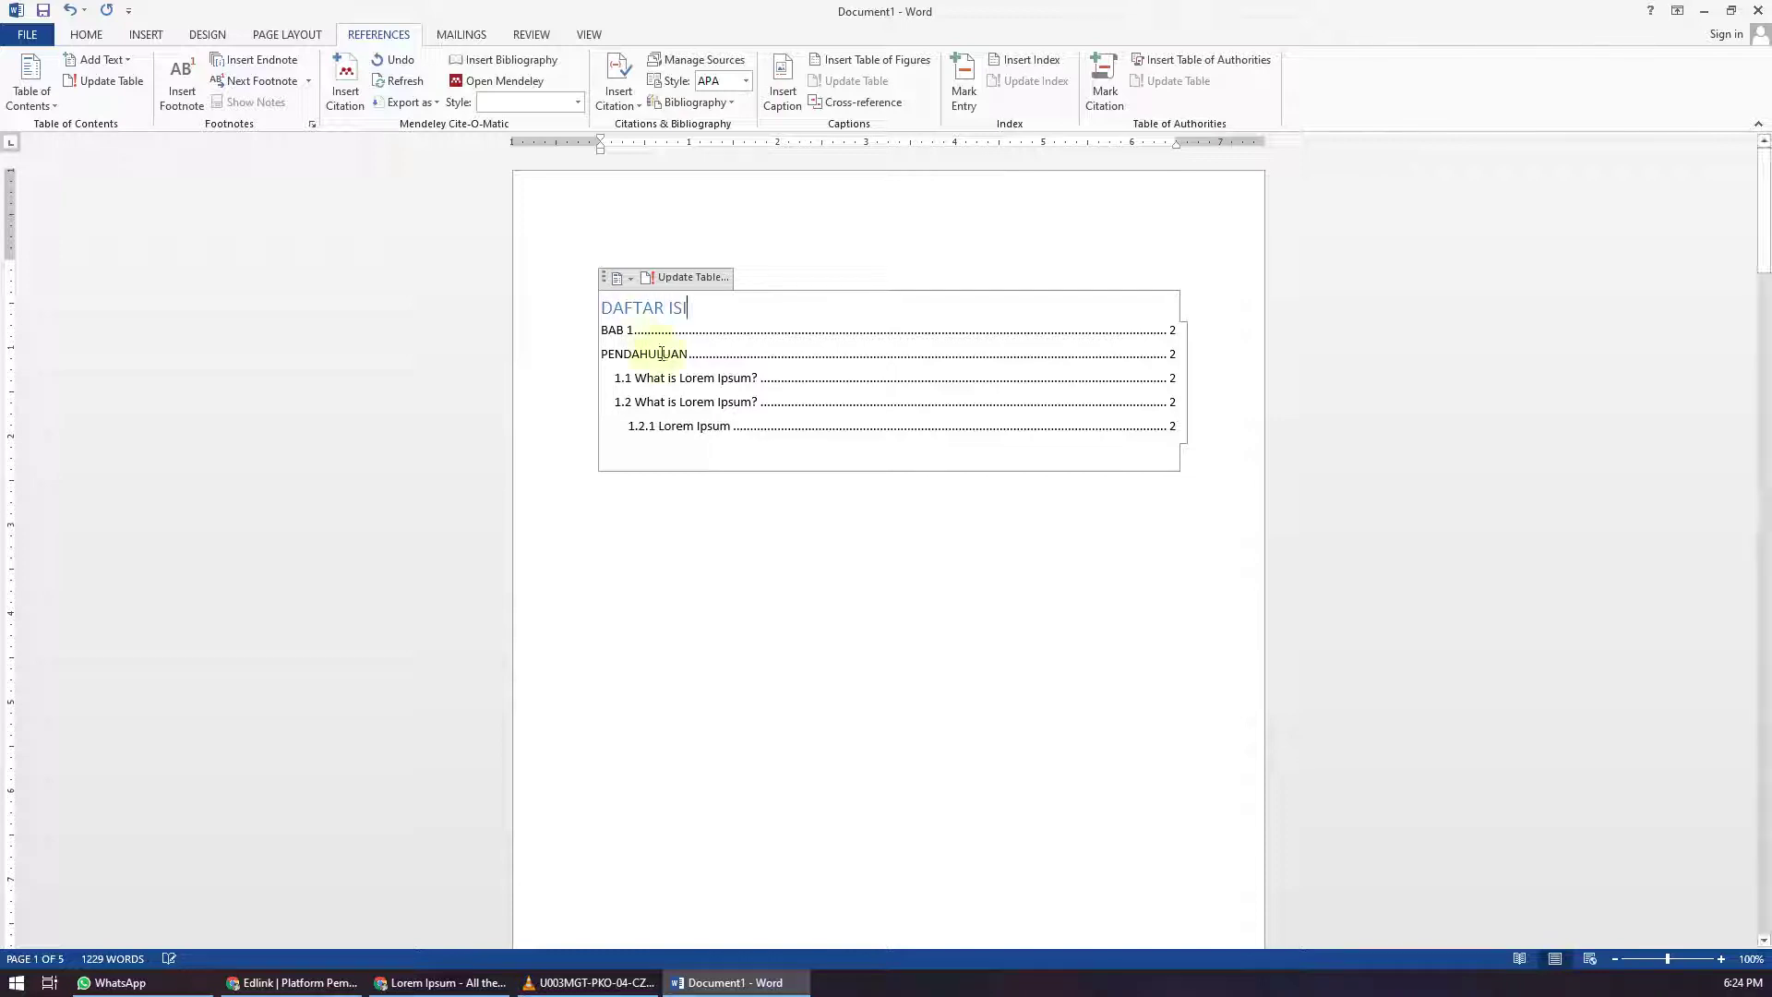
Step: Make the BAB 1 entry in the table of contents bold, undoing the bold applied to the PENDAHULUAN entry
drag(601, 331, 1228, 331)
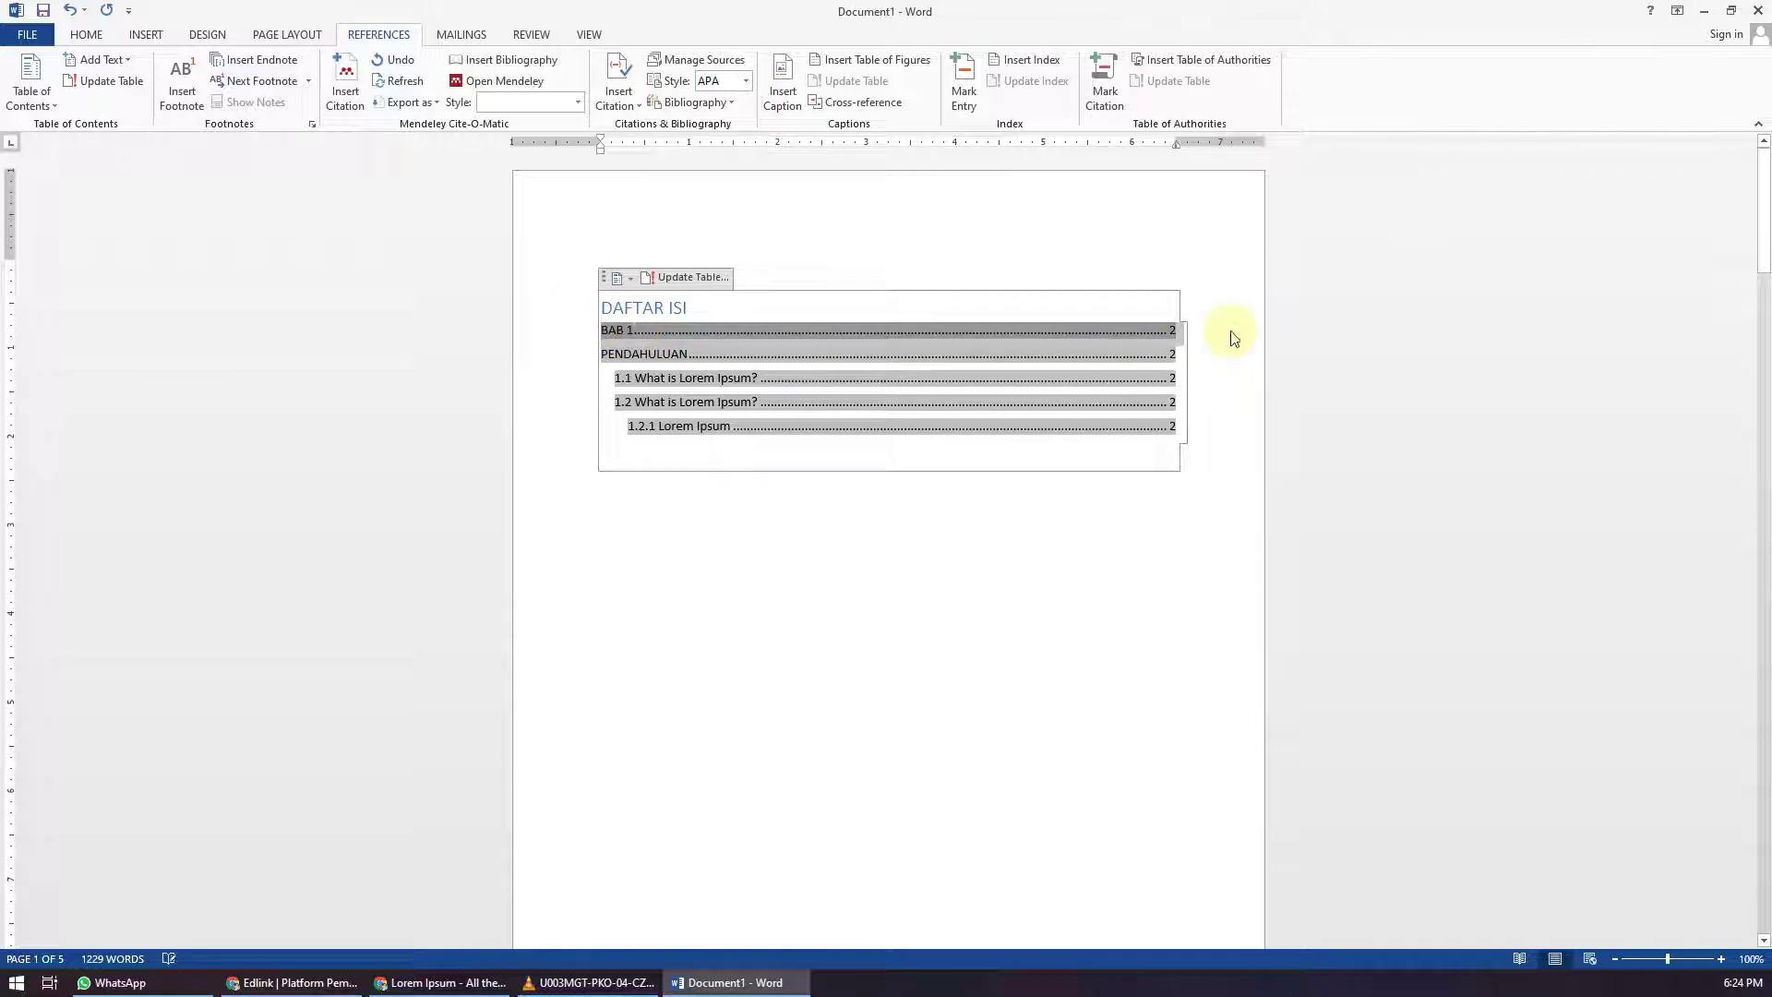
key(ctrl+b)
click(884, 505)
click(641, 353)
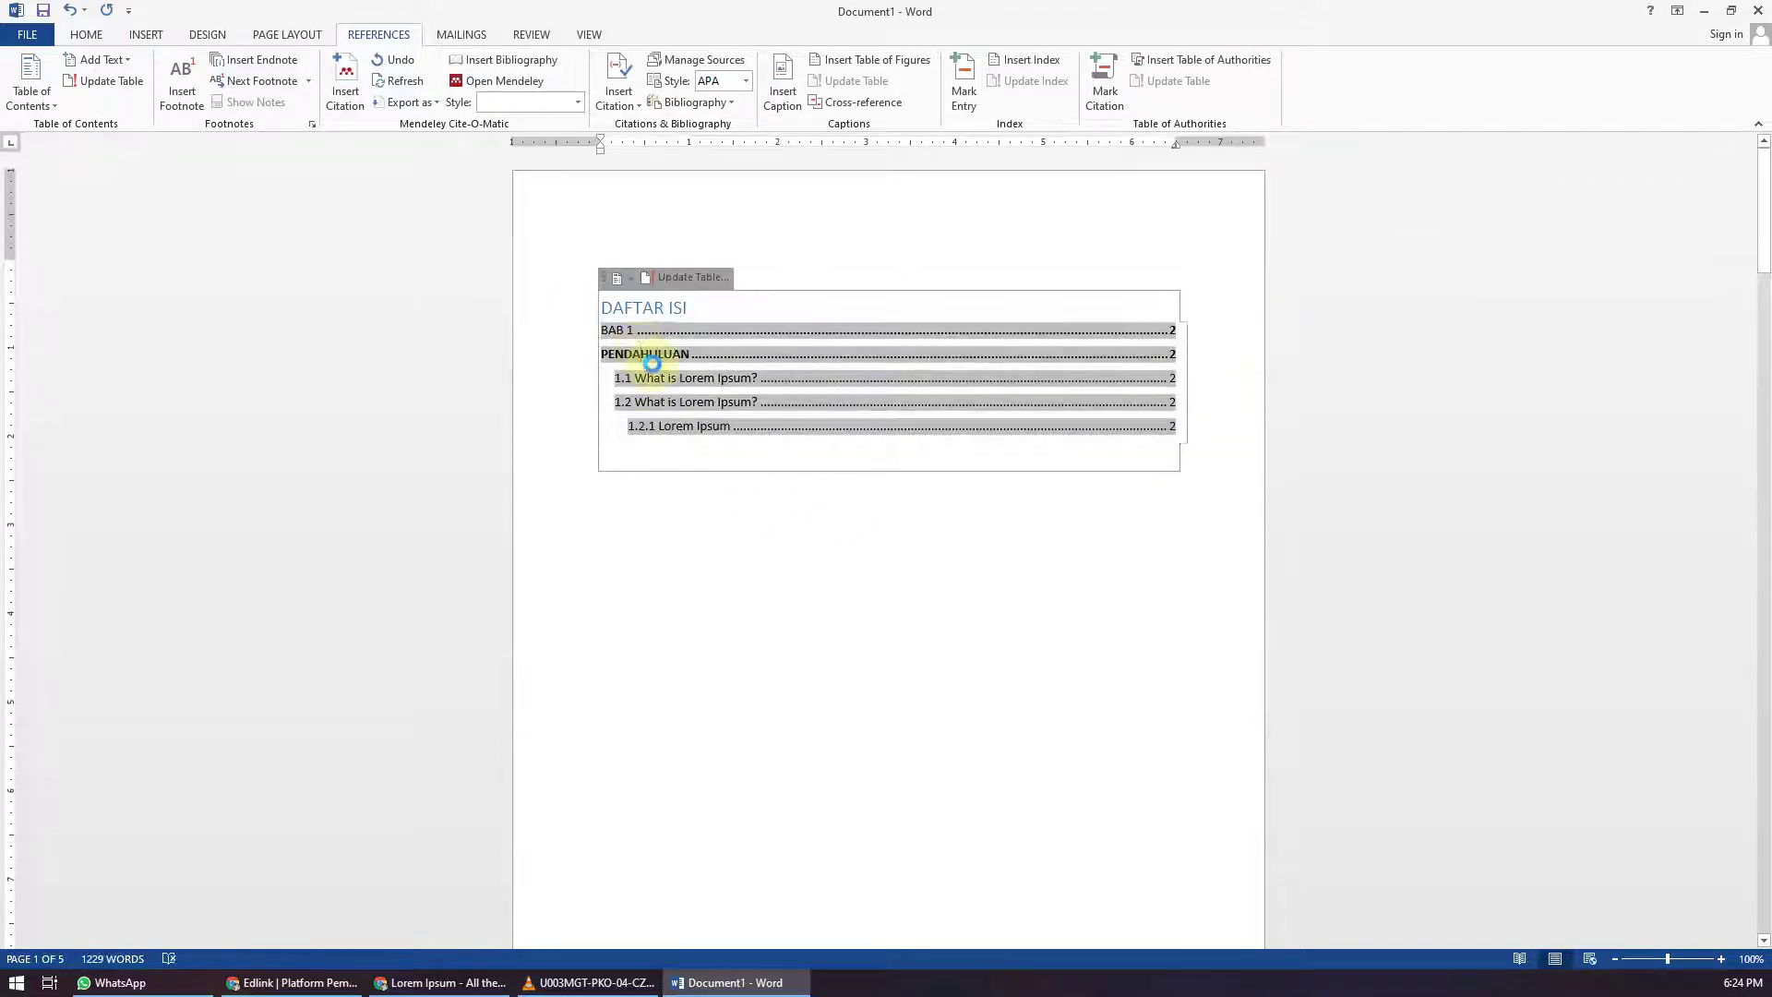
key(ctrl+z)
click(724, 489)
click(724, 354)
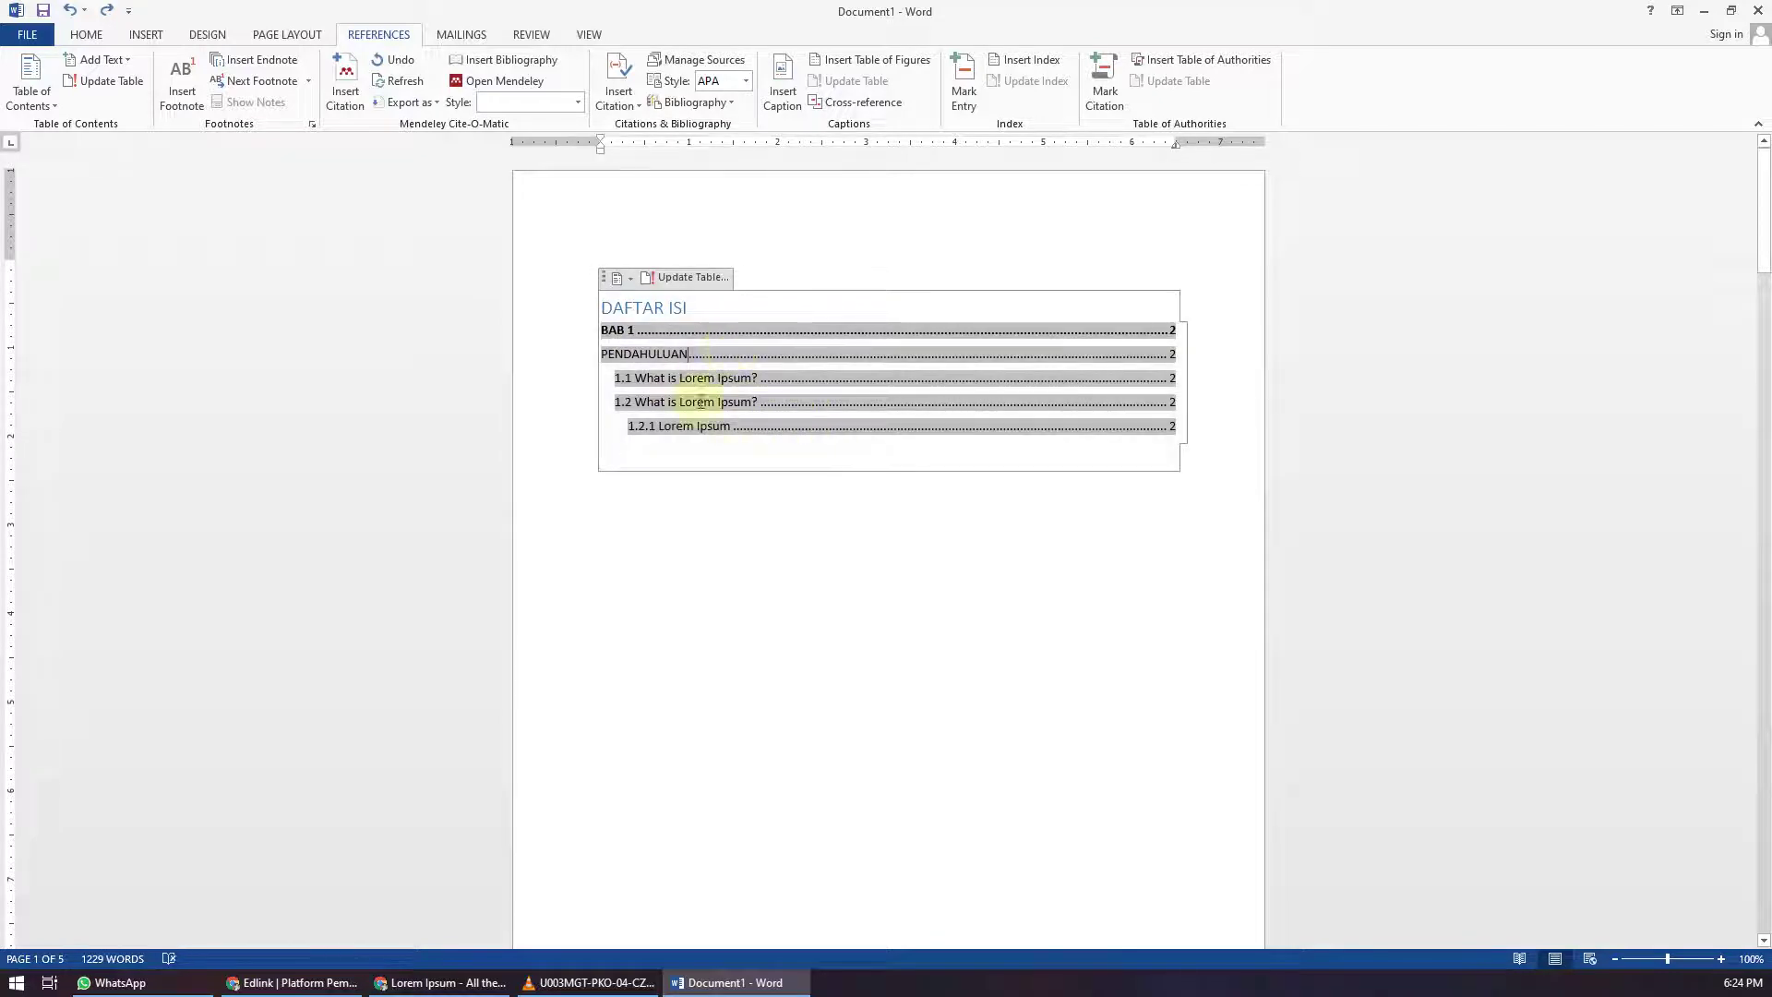
click(747, 479)
click(664, 447)
click(794, 711)
Step: Copy the 1.2.1 Lorem Ipsum subheading to a new line above the "Donec finibus" paragraph and renumber the copy 1.2.2
scroll(798, 718, down, 4)
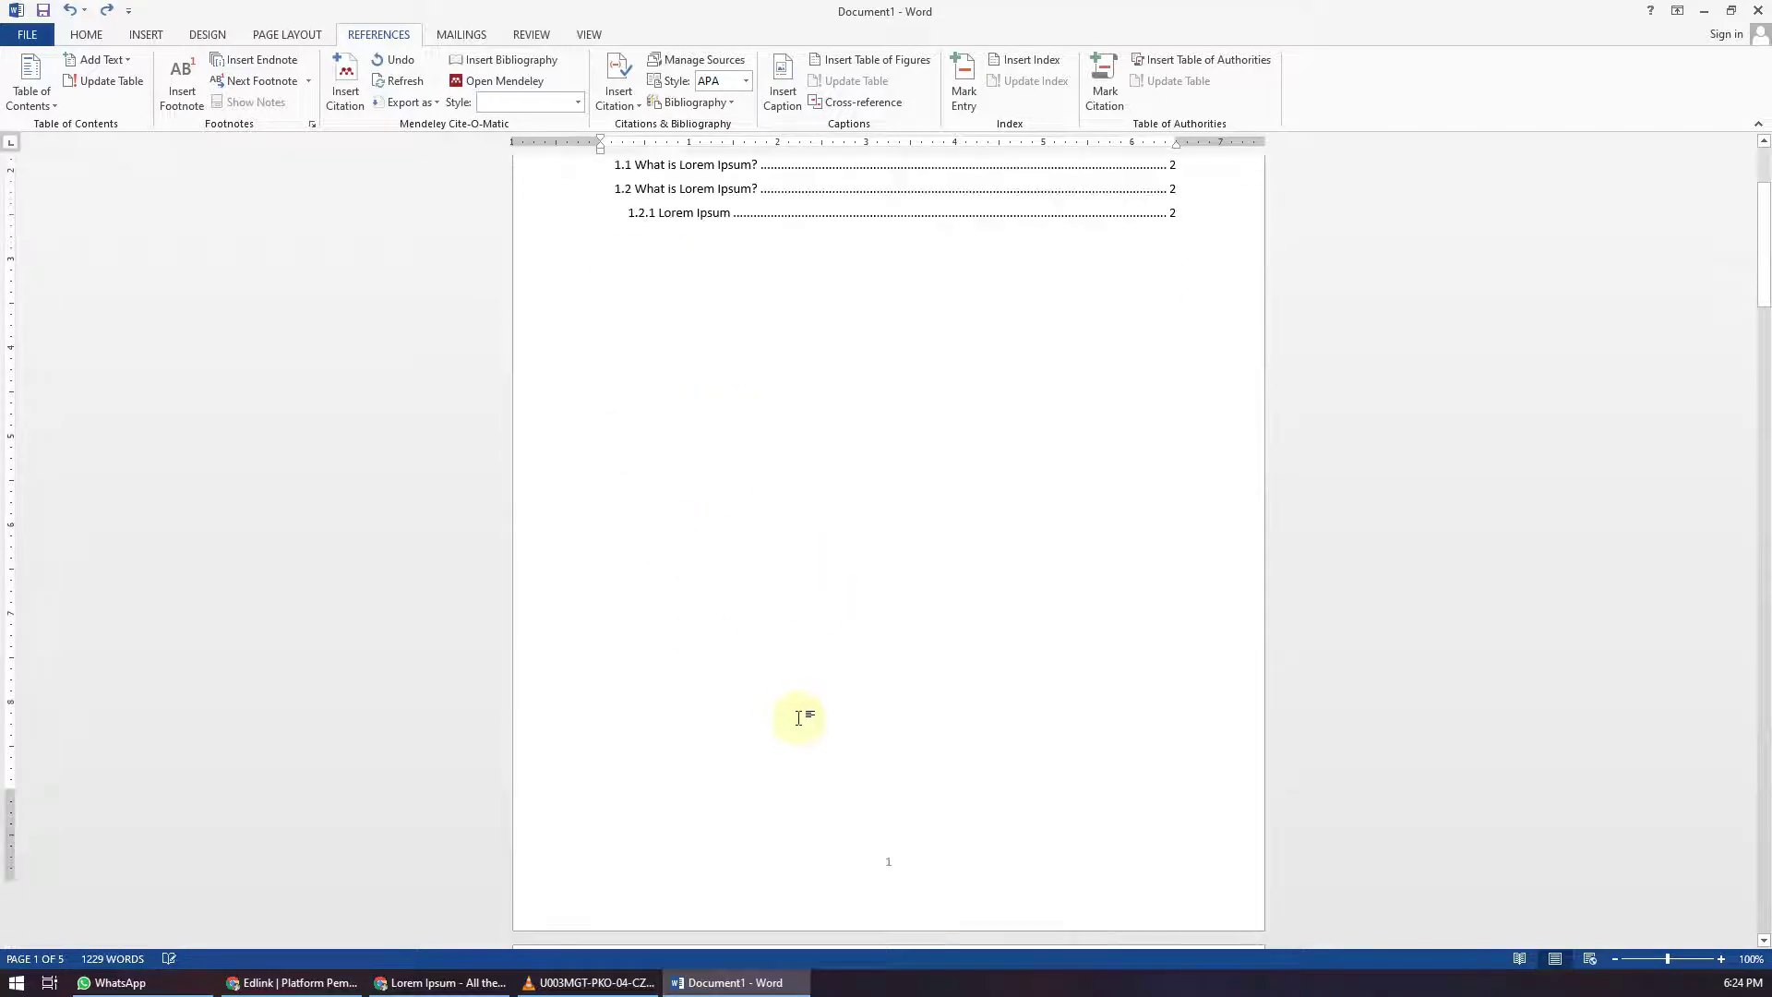
scroll(798, 718, up, 3)
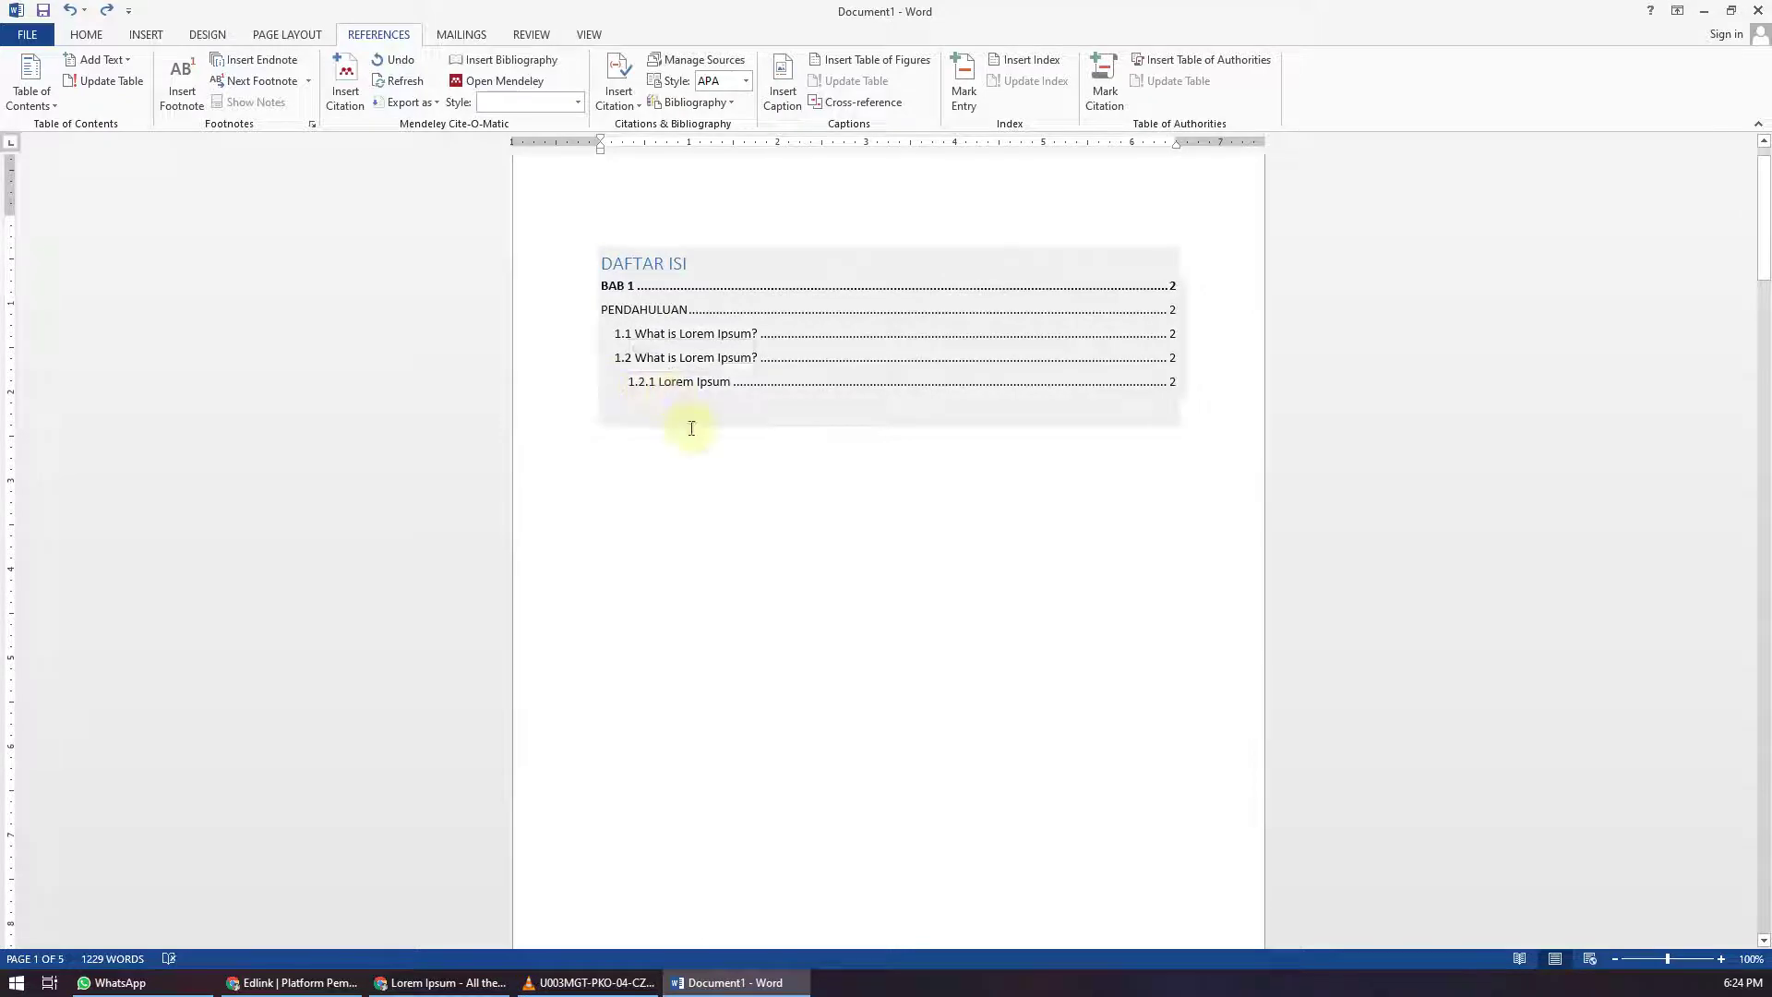
scroll(791, 732, down, 20)
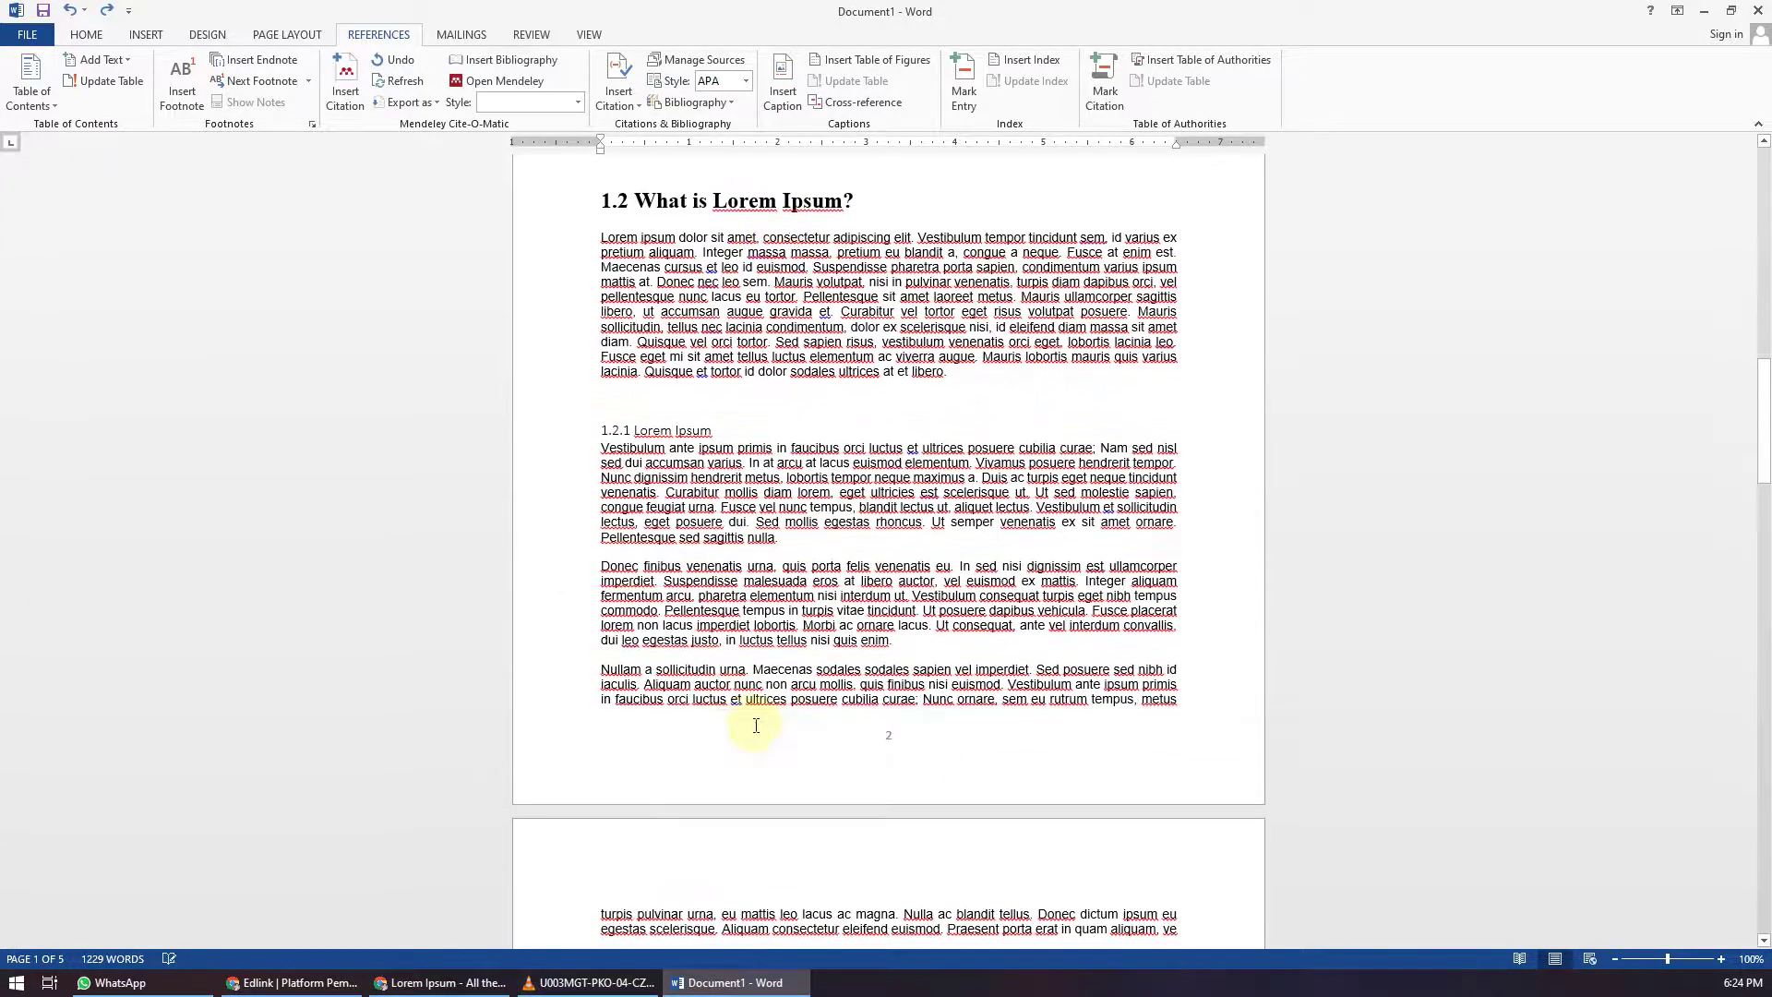
click(589, 426)
key(ctrl+c)
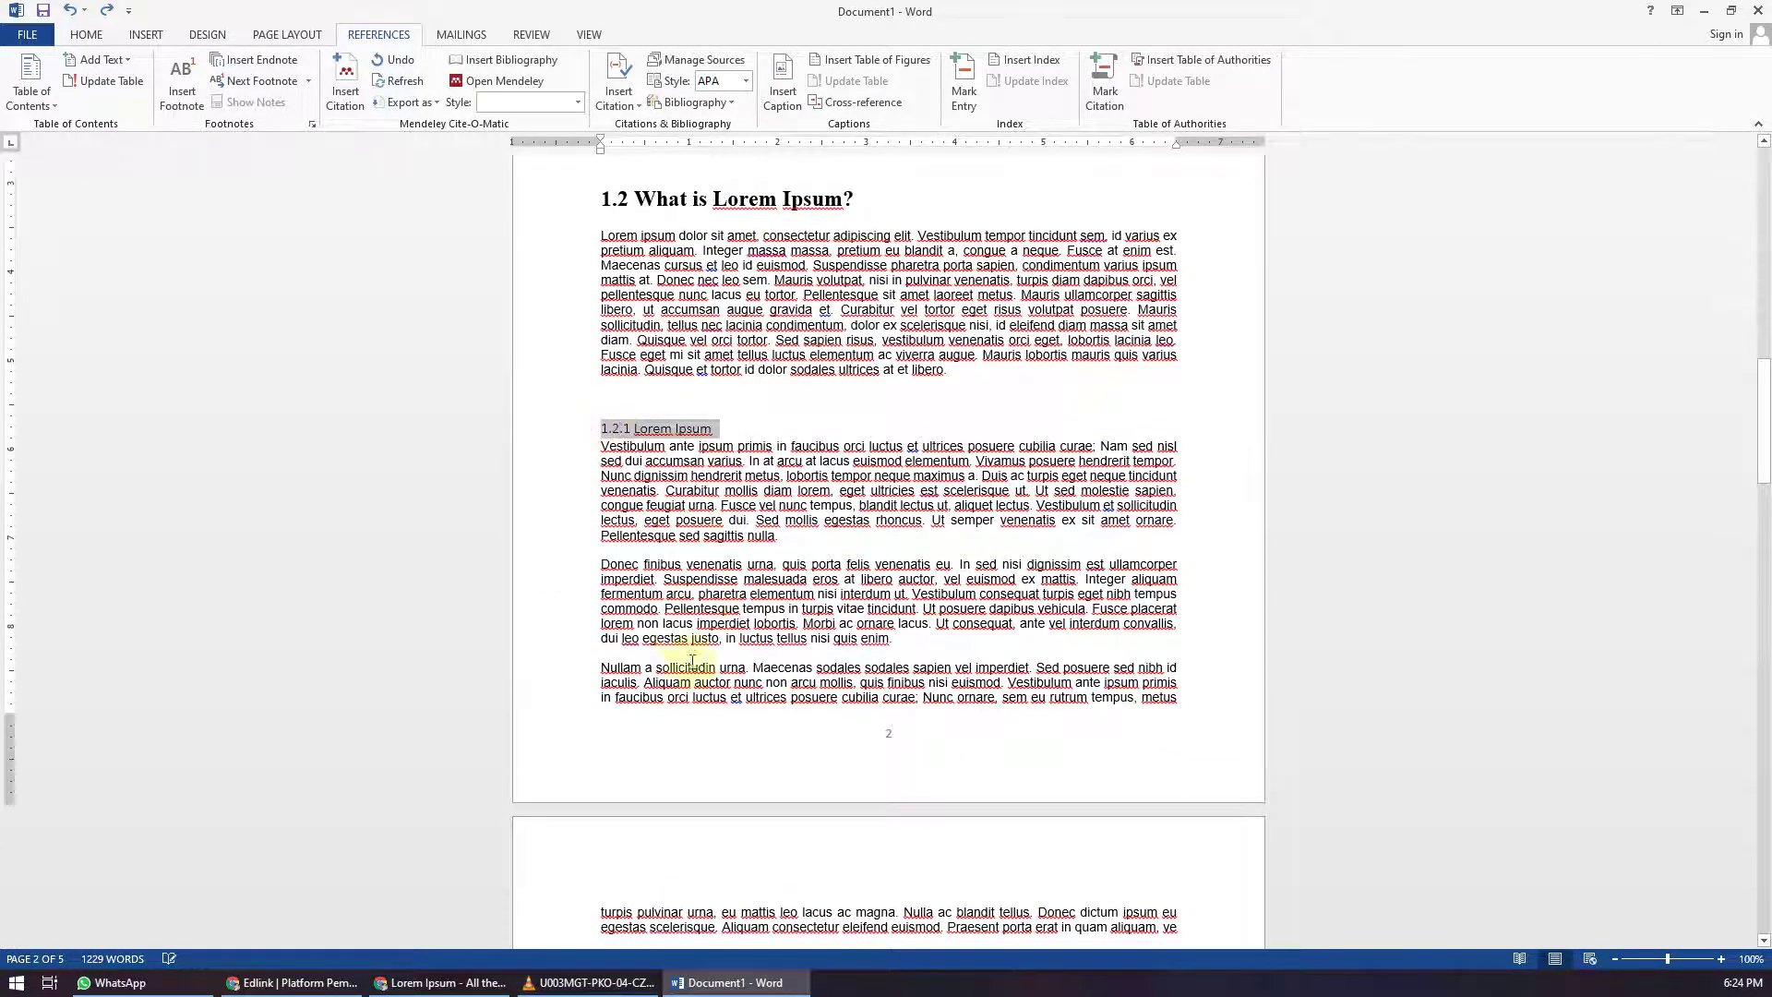
click(608, 552)
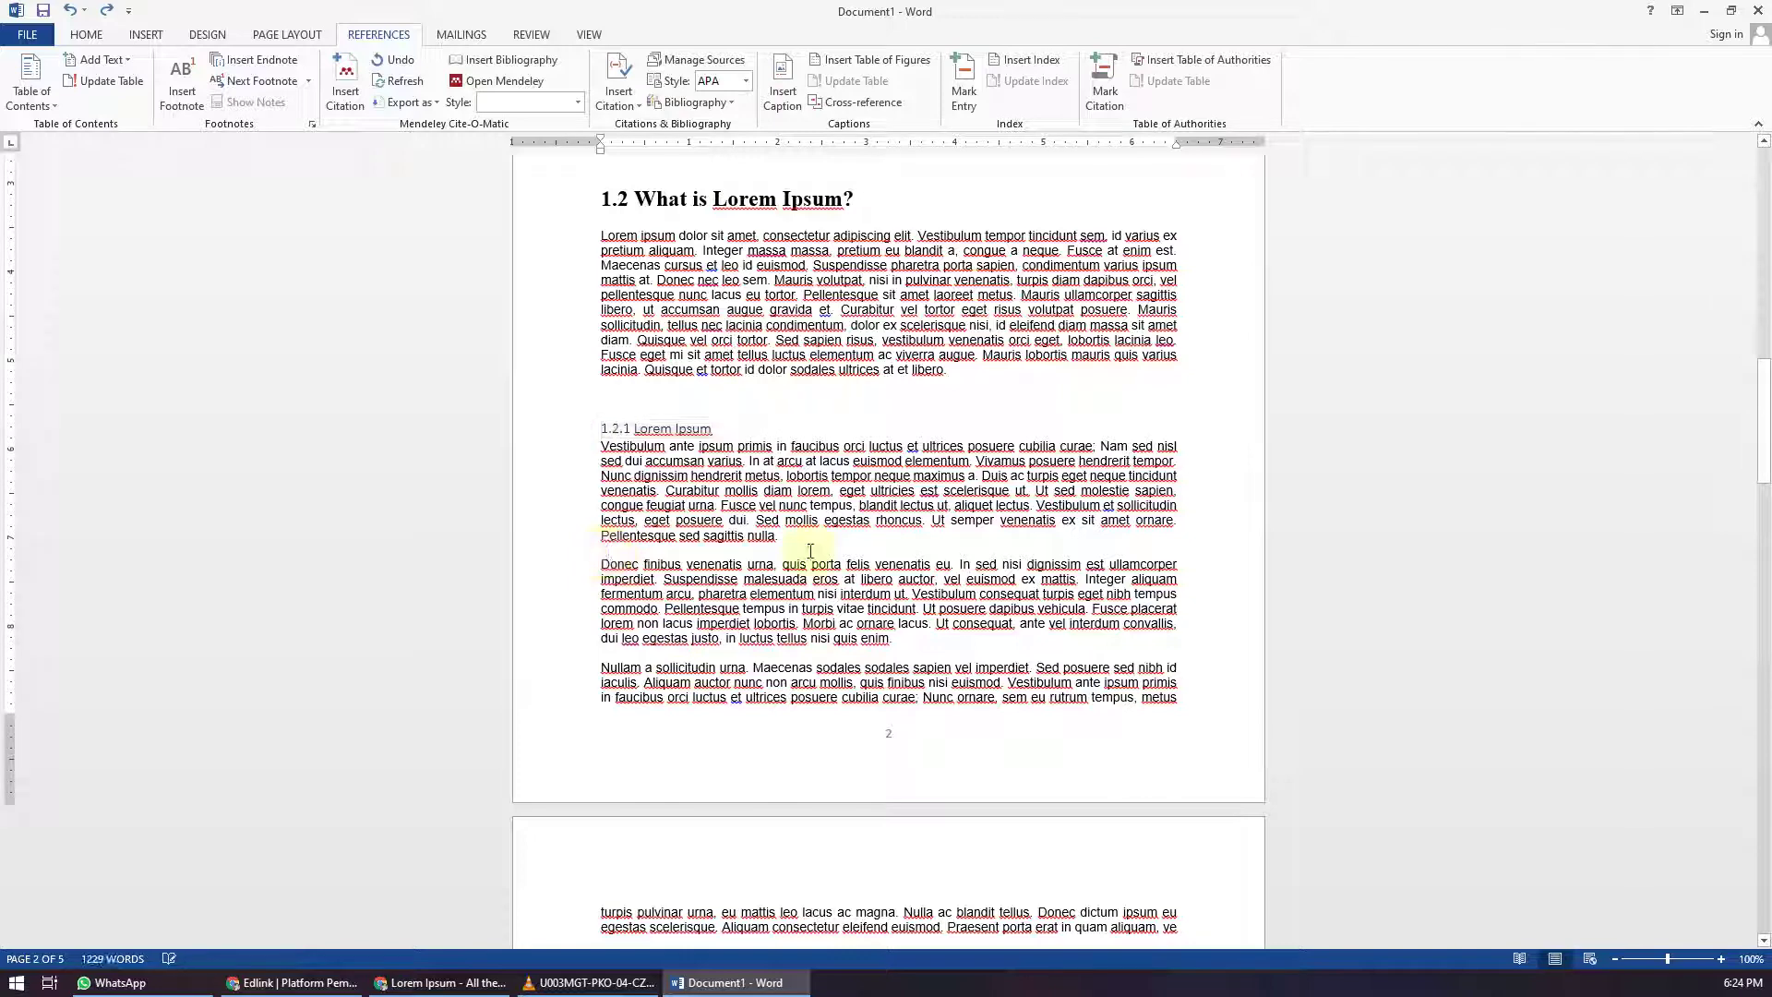
key(Return)
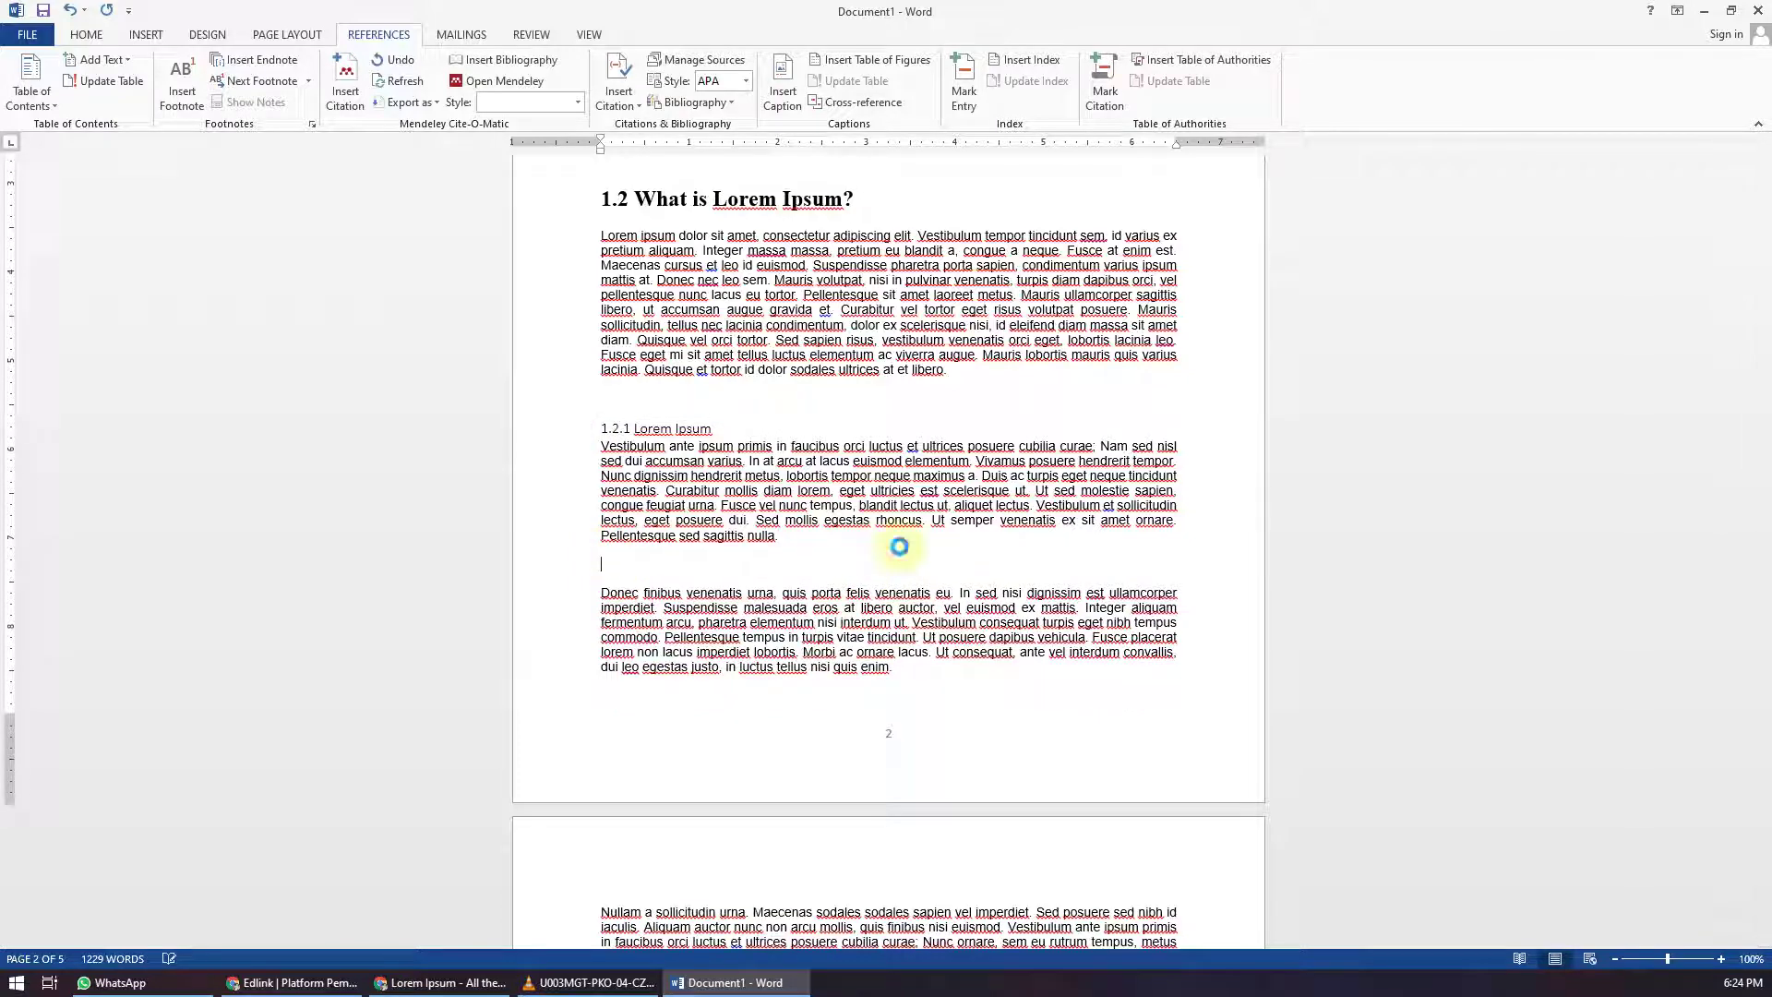
key(ctrl+v)
key(Delete)
key(Delete)
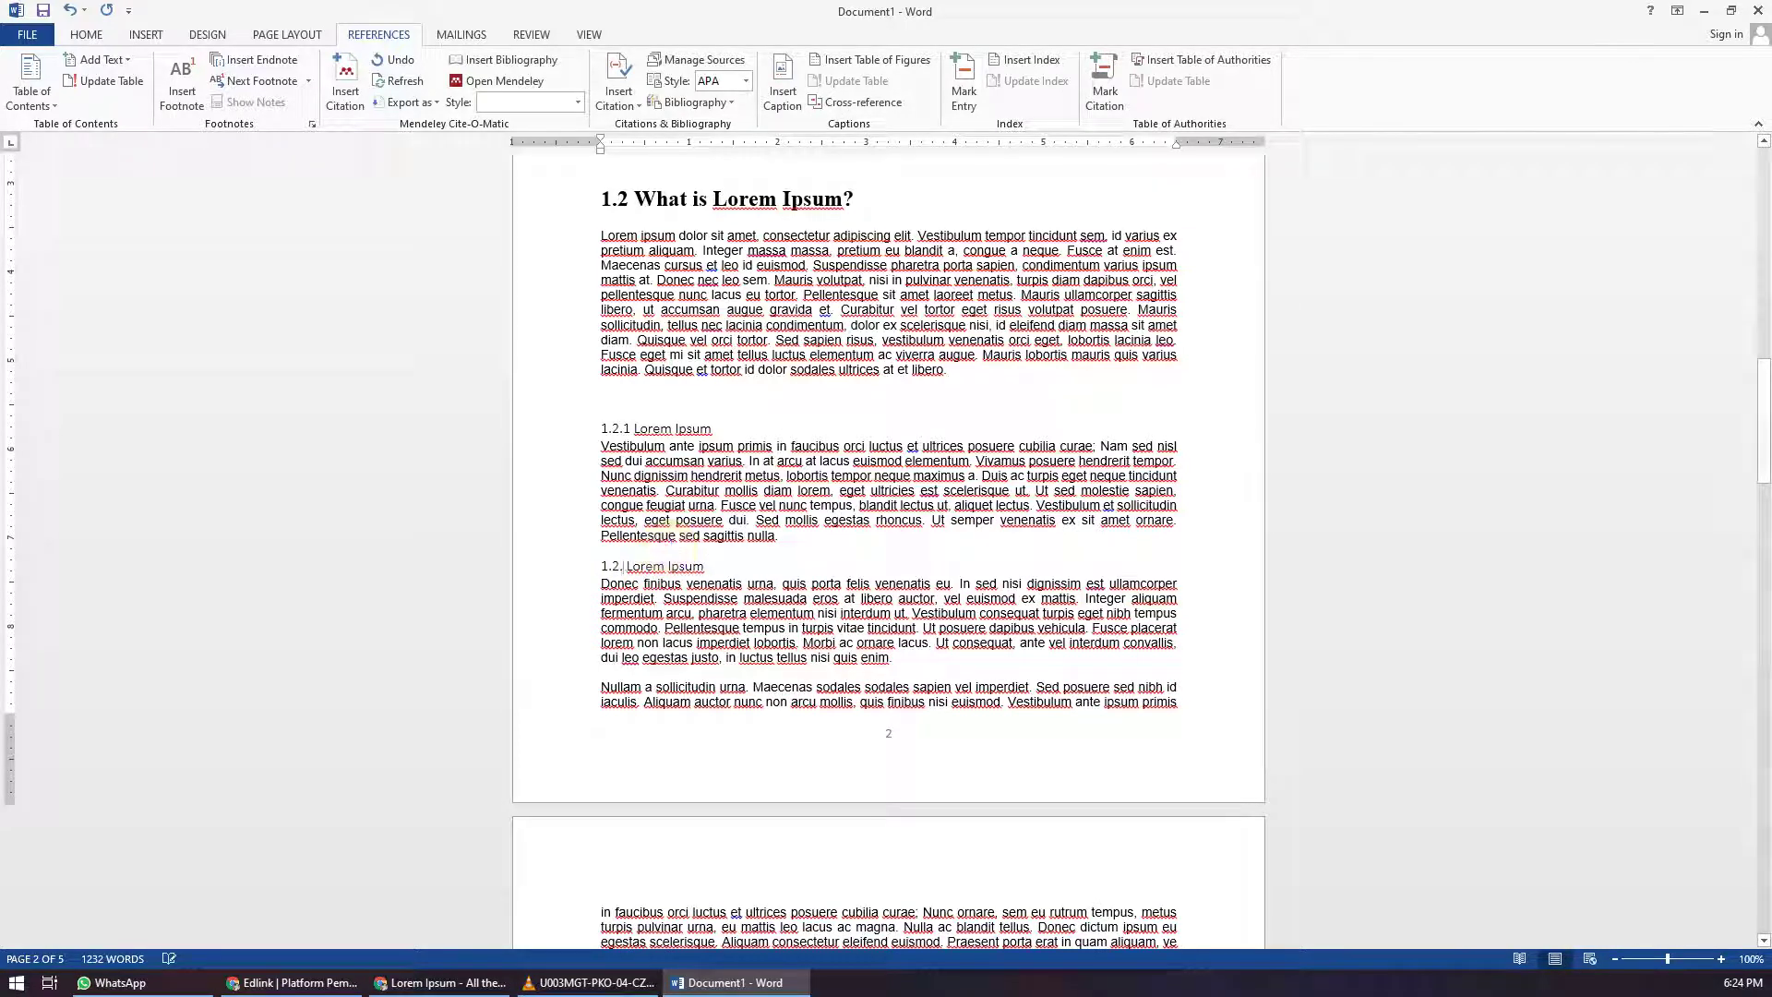
text(2)
scroll(657, 605, up, 1)
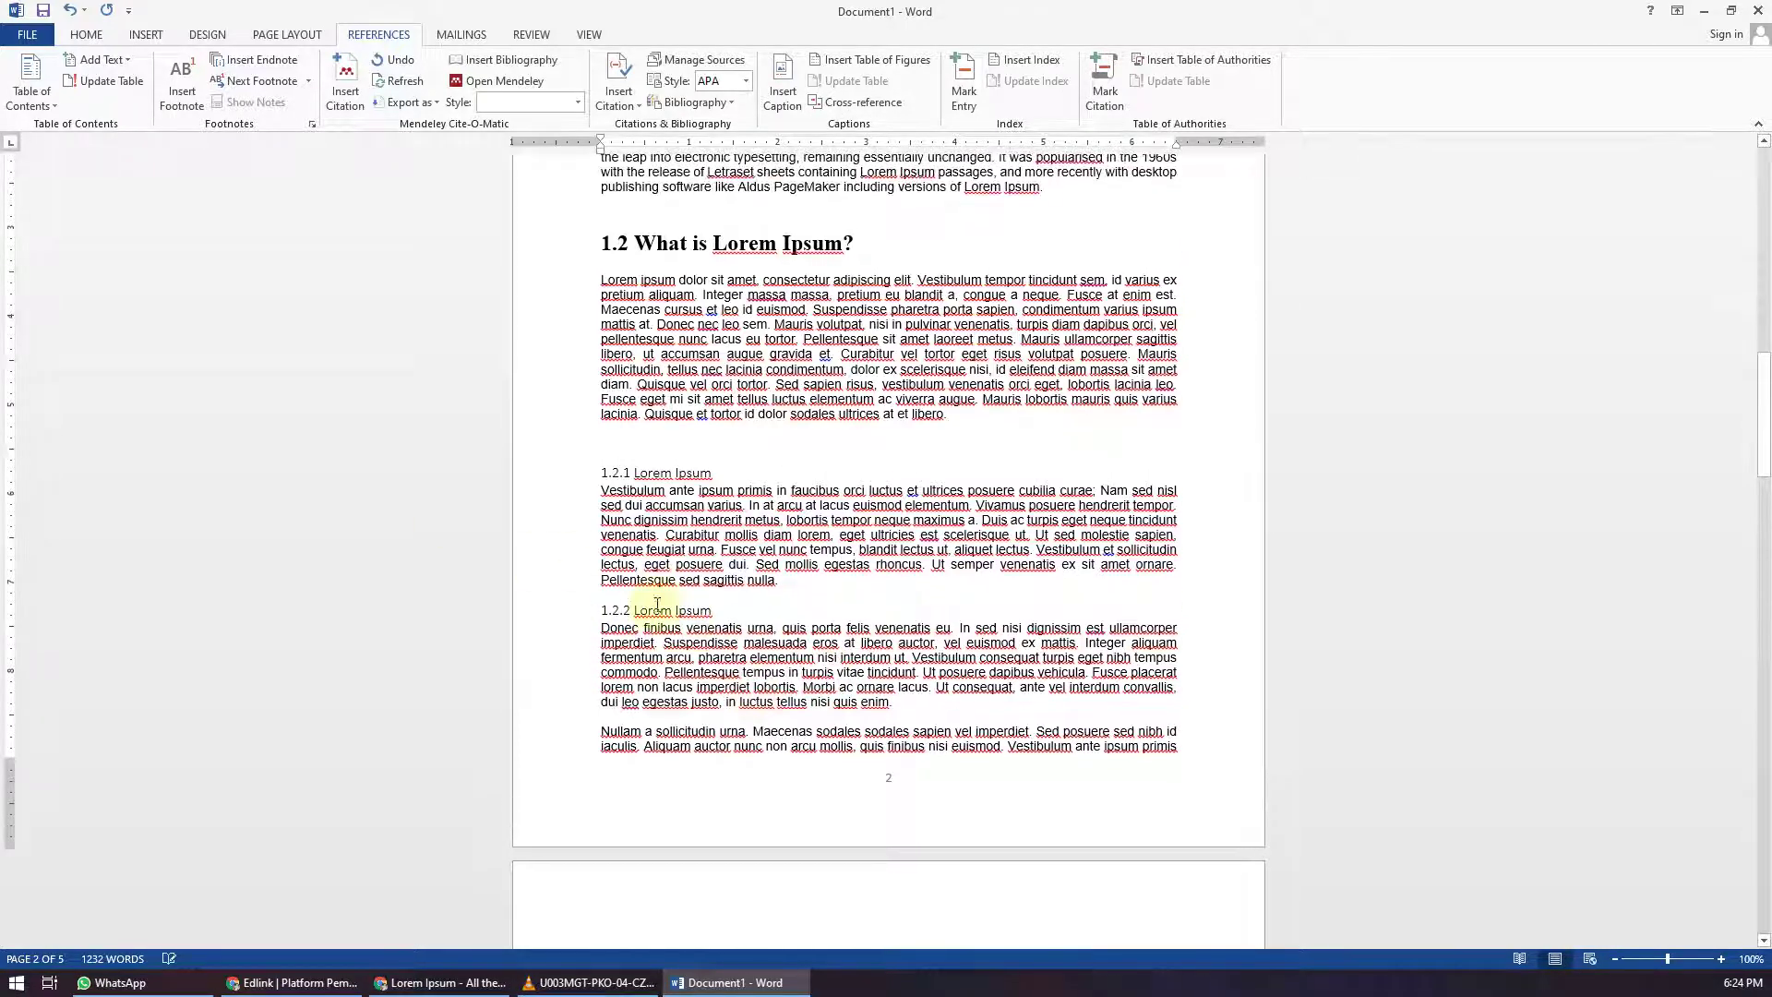
Step: Check which style is applied to the 1.2.2 Lorem Ipsum subheading
click(87, 35)
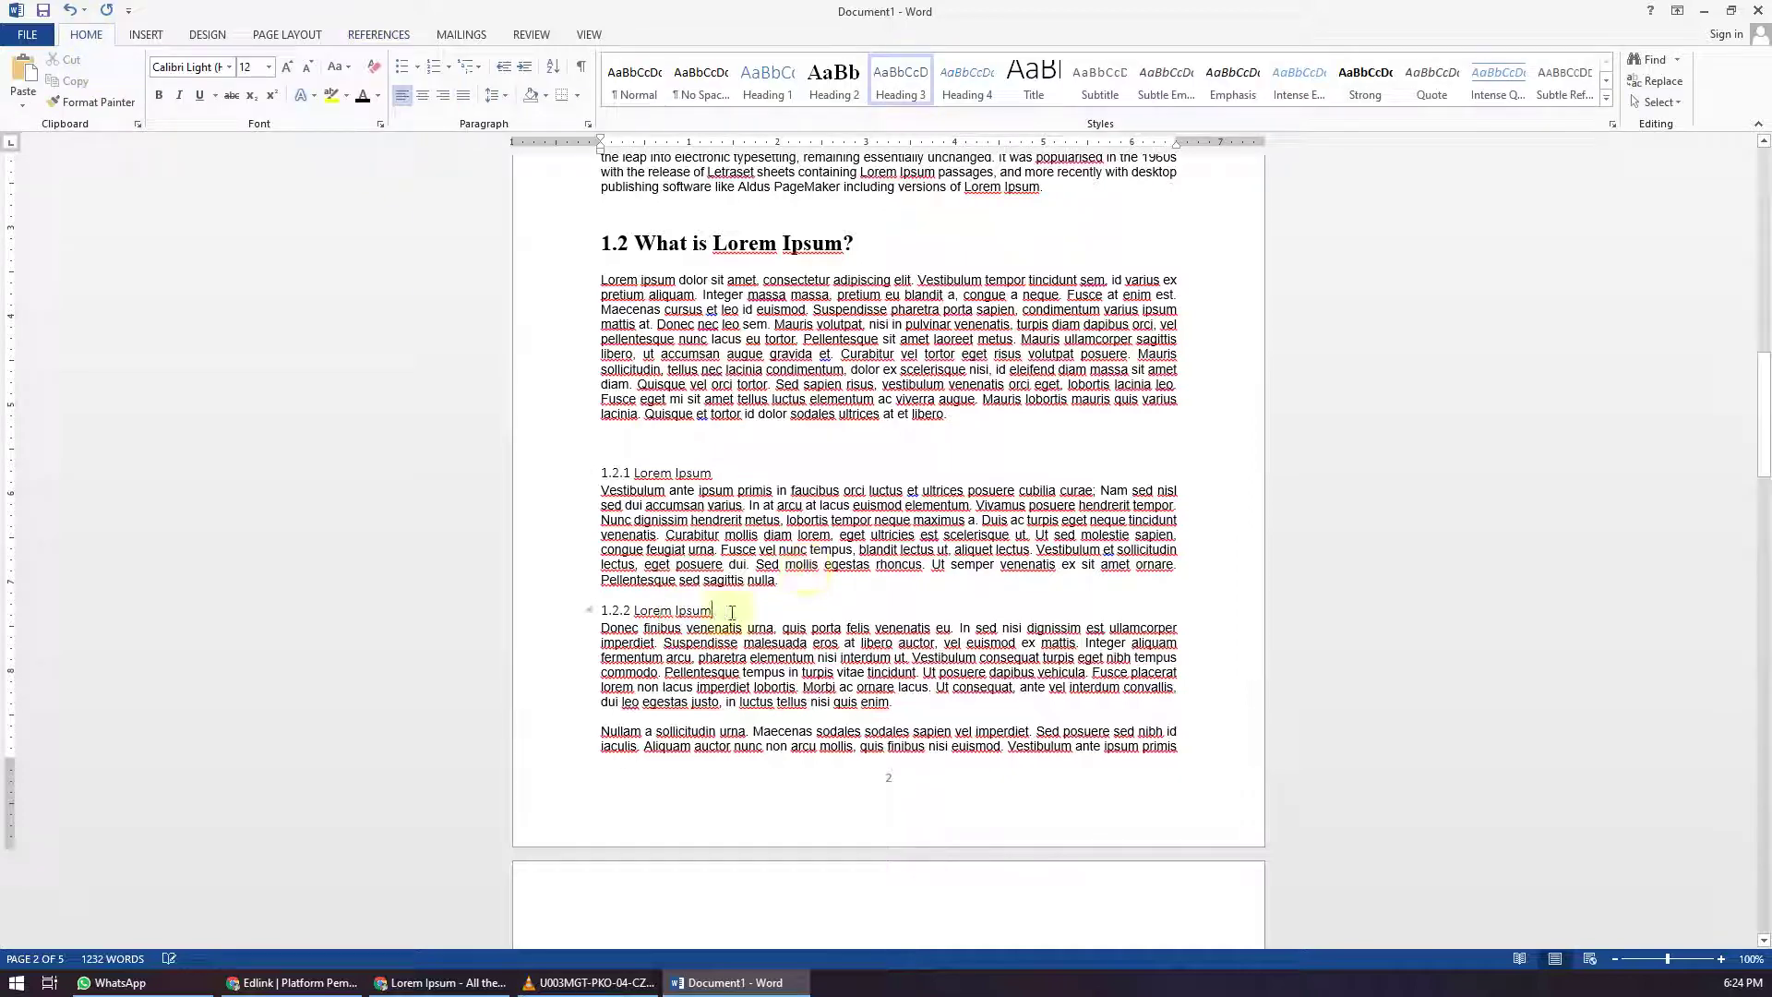
triple_click(681, 611)
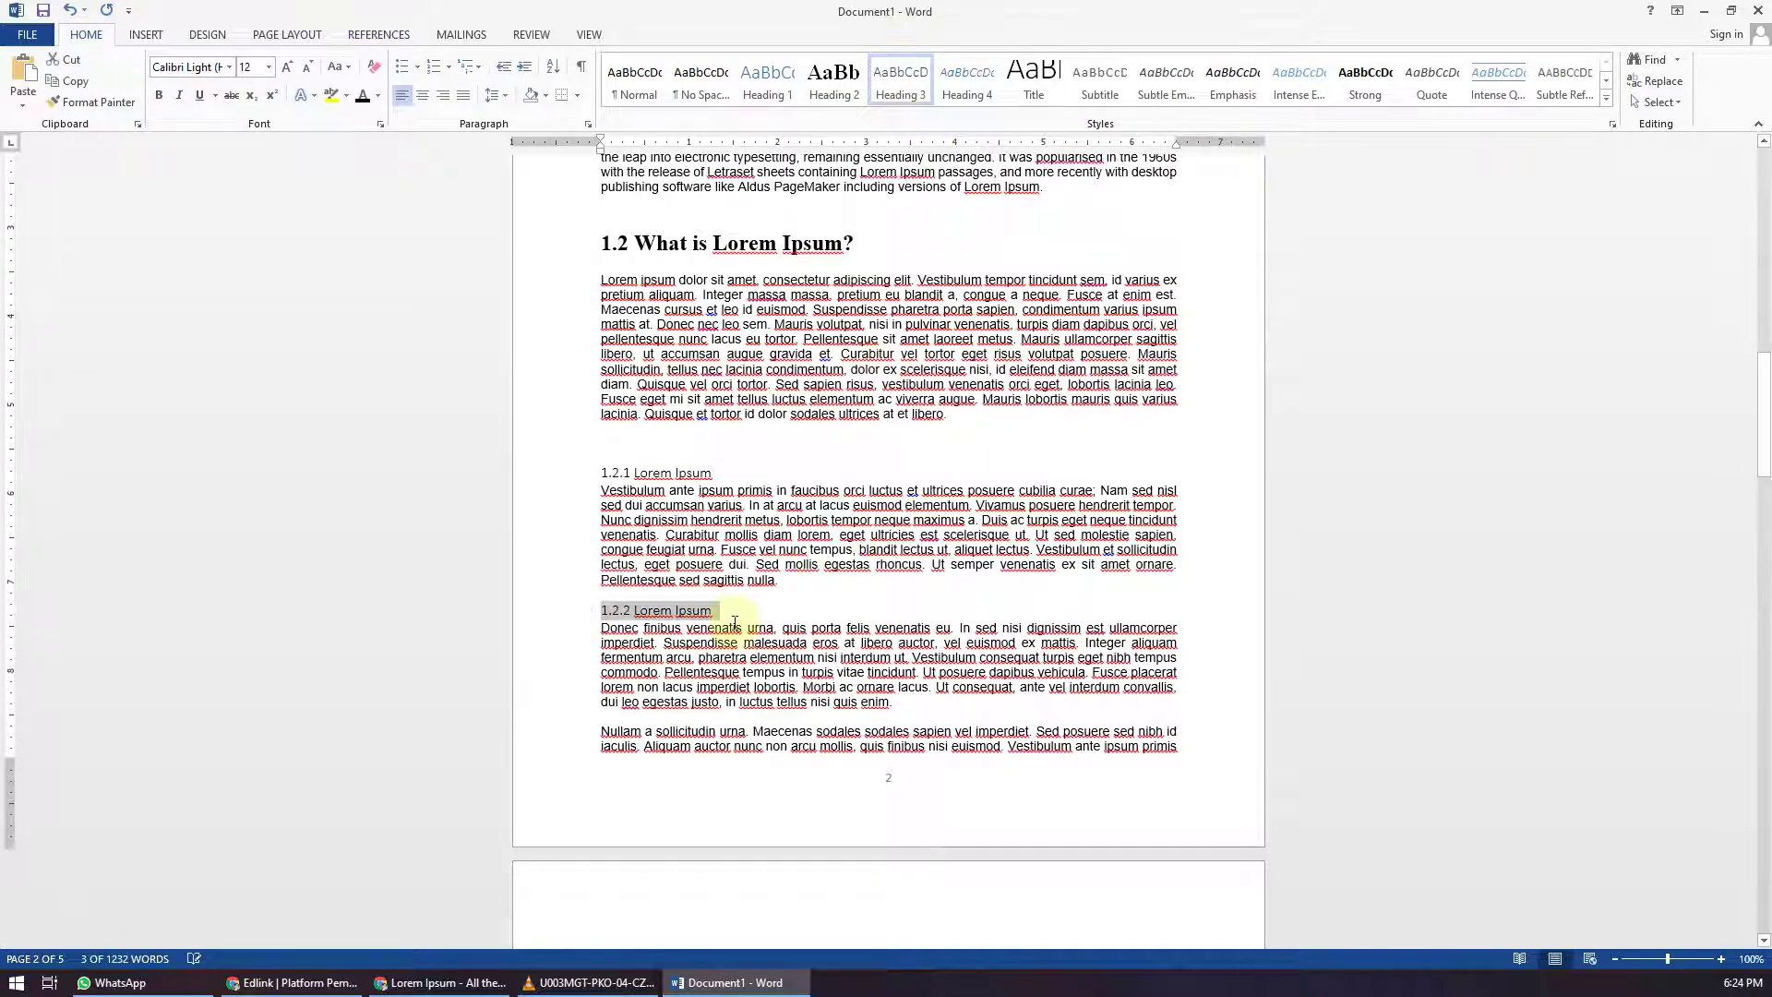
click(733, 621)
drag(714, 613, 583, 621)
click(616, 623)
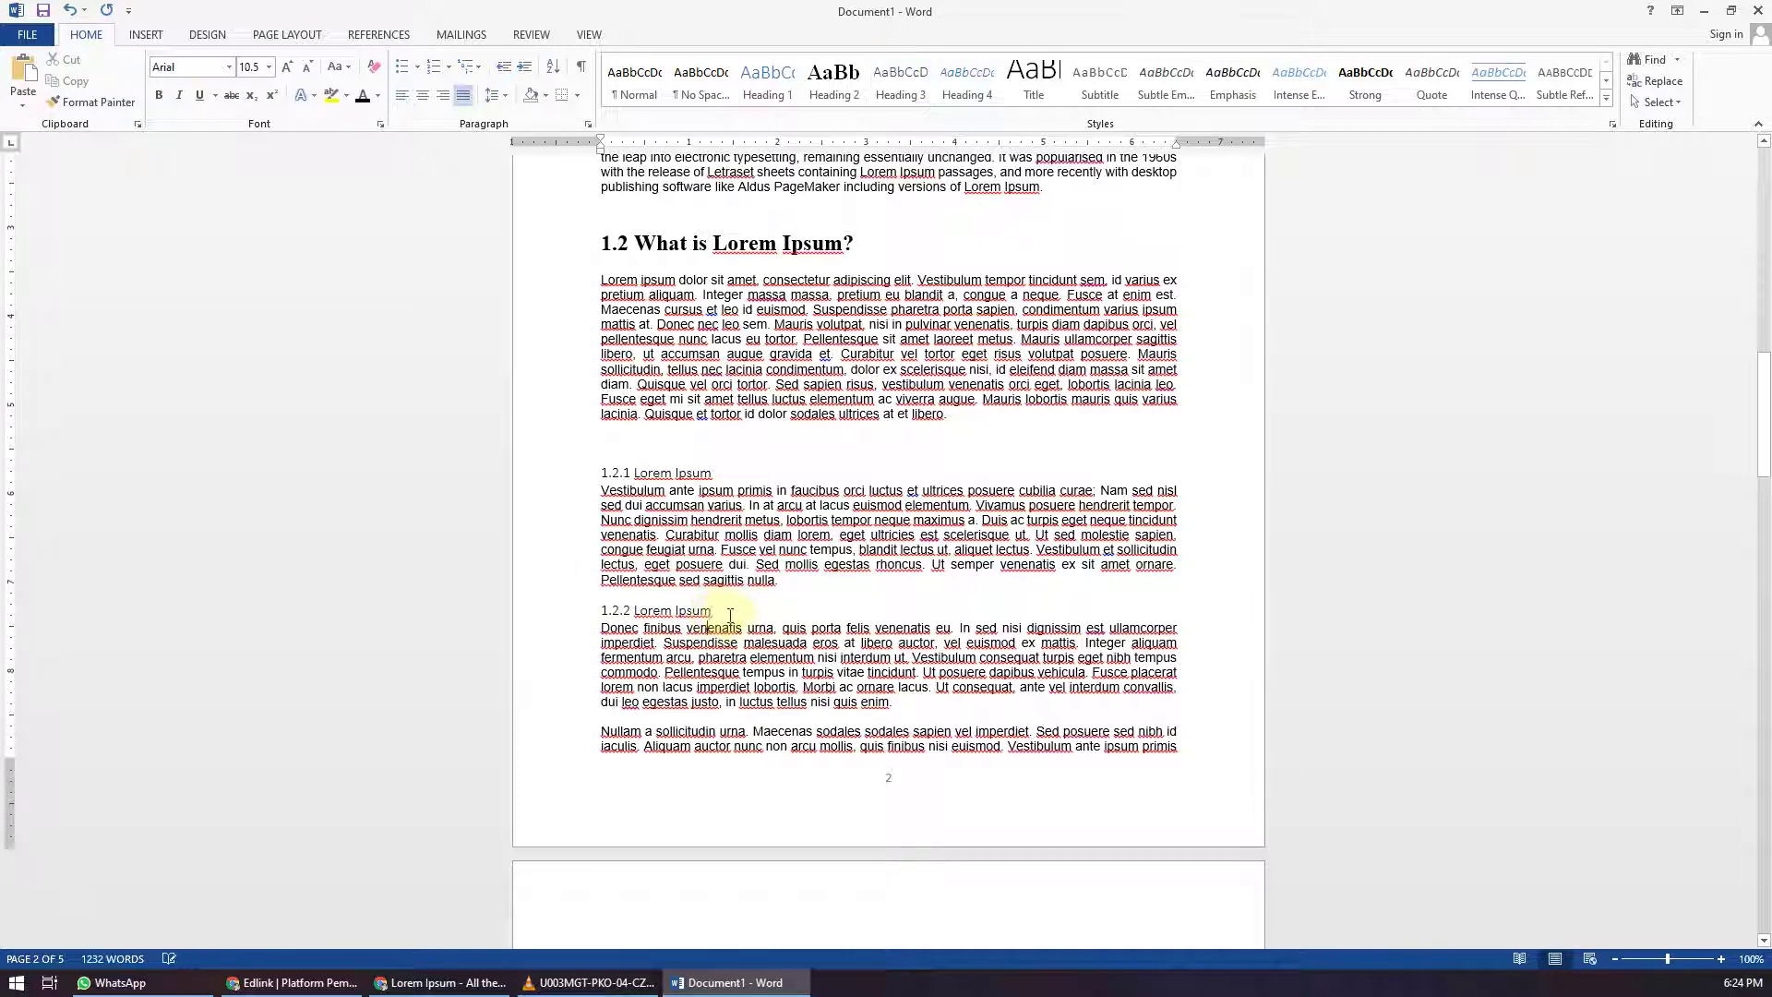
drag(728, 614, 579, 614)
click(842, 633)
Step: Update the entire table of contents on the first page, including its entries as well as page numbers
scroll(875, 641, up, 15)
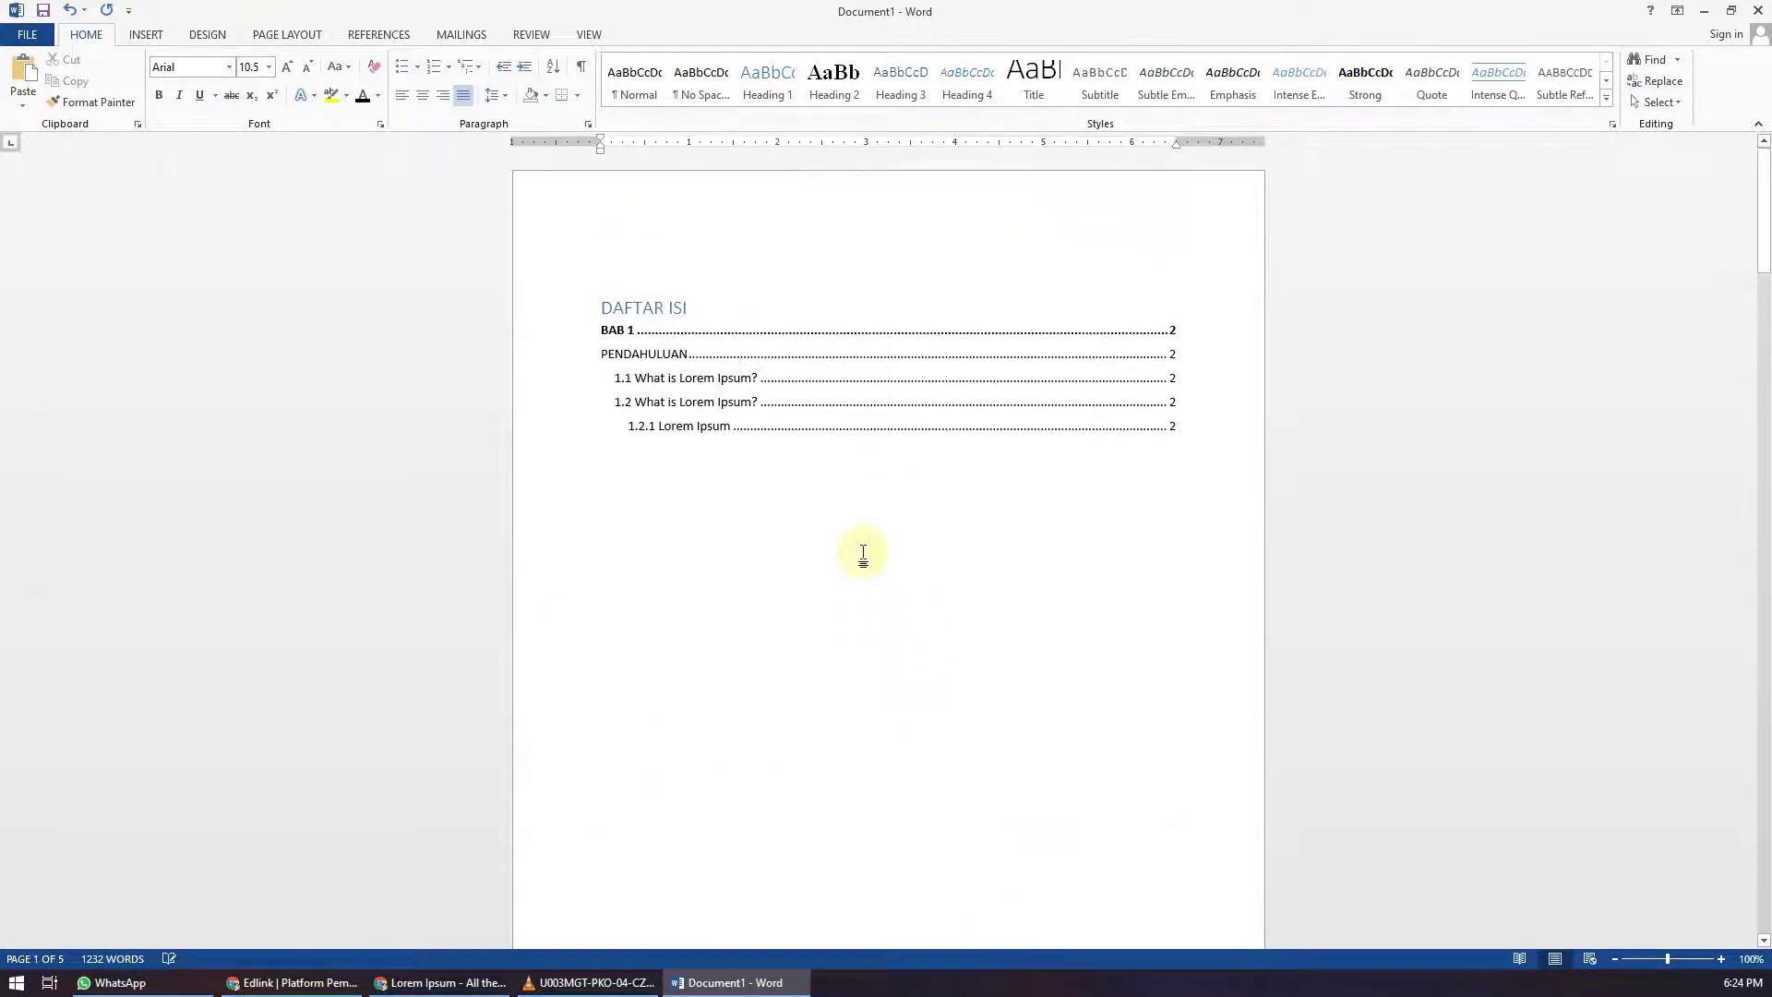
click(739, 367)
click(684, 279)
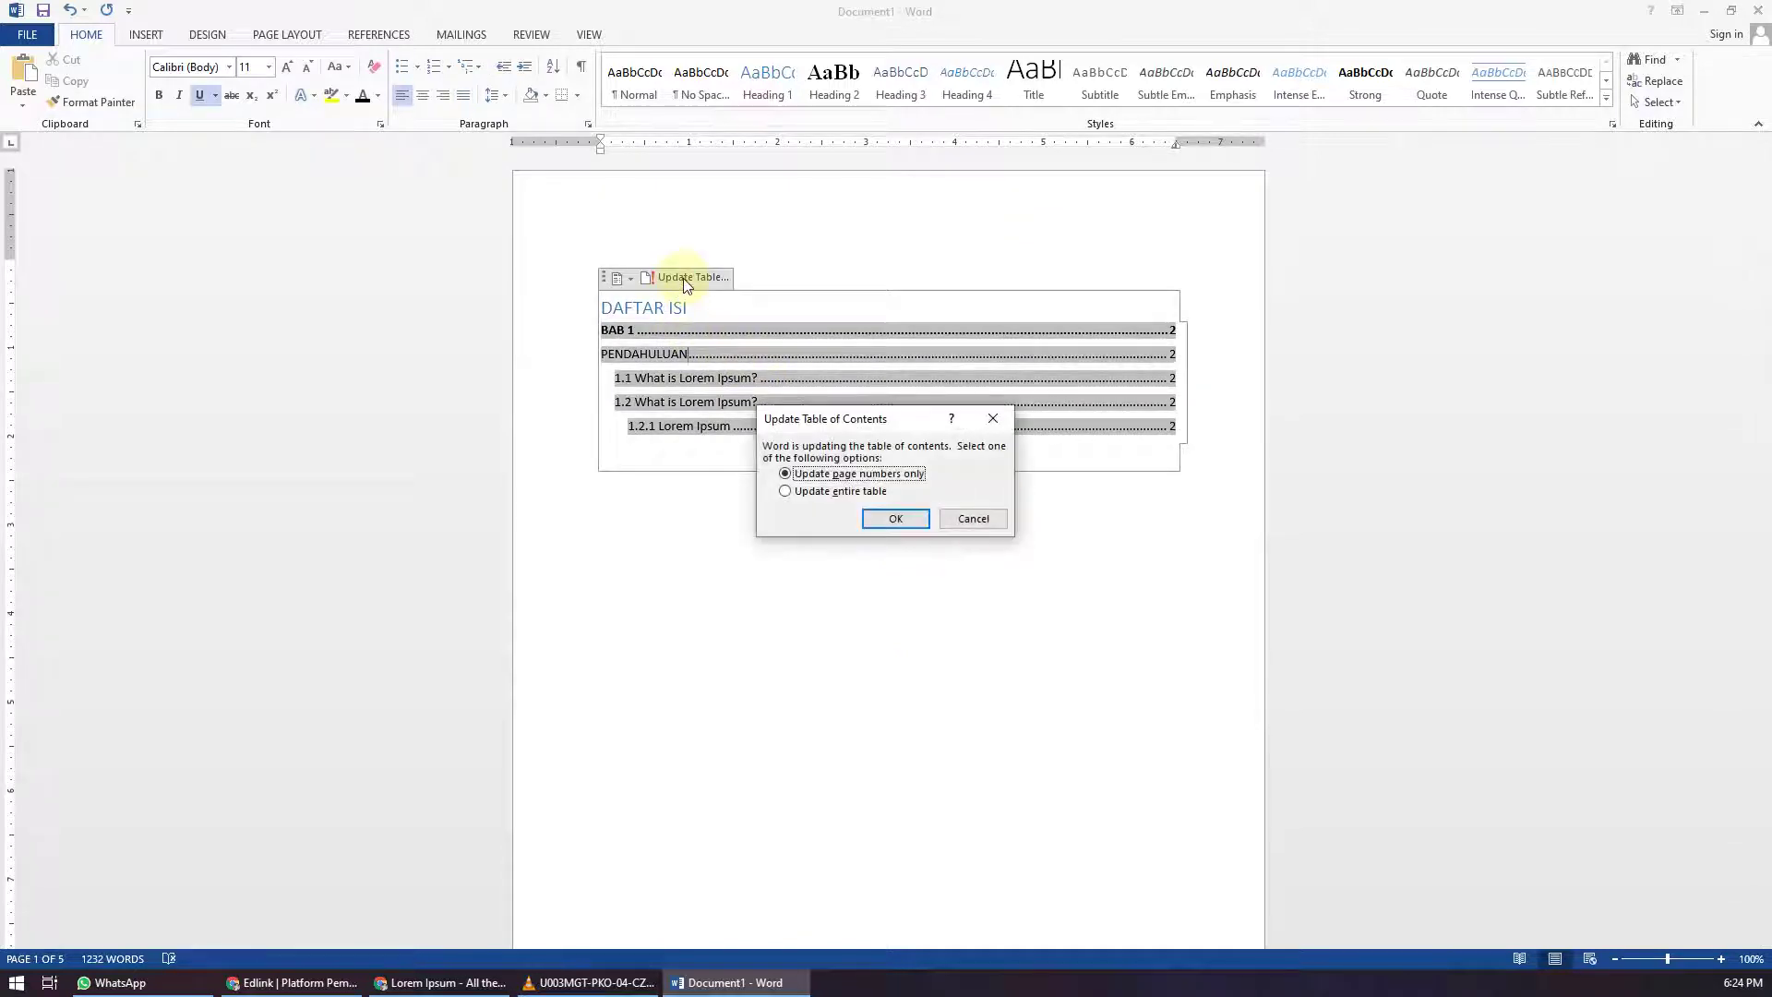
click(832, 491)
click(897, 518)
click(684, 456)
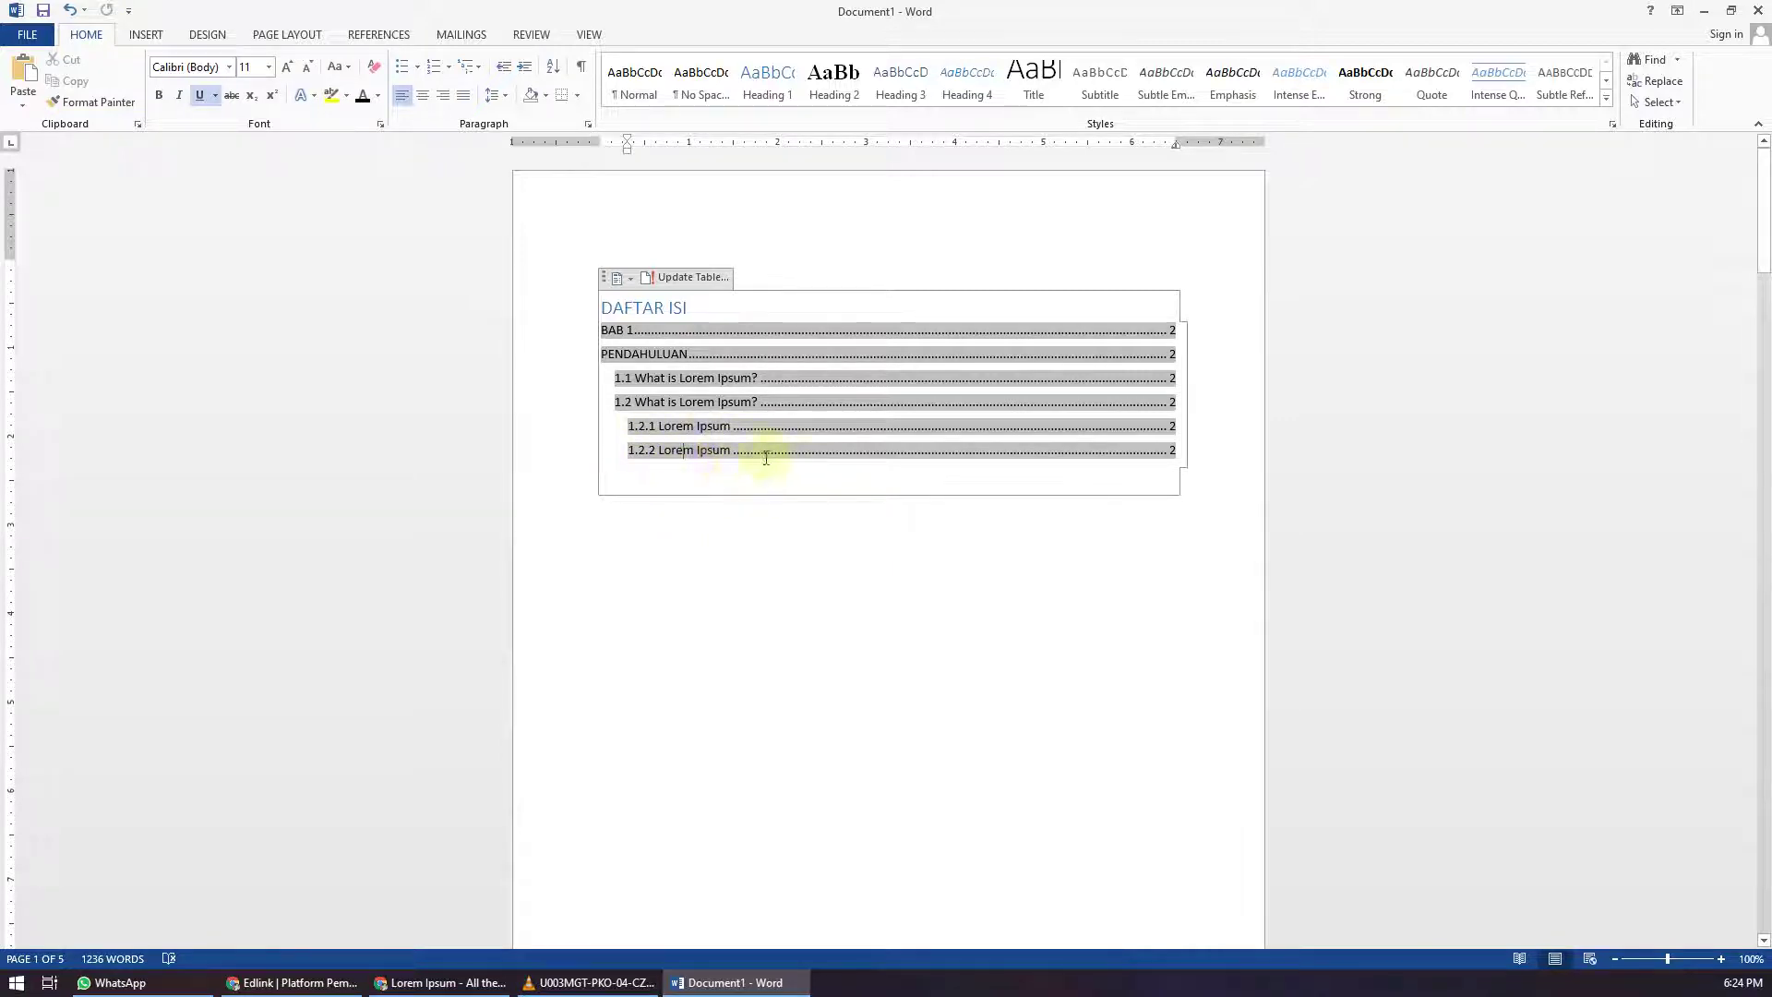
click(1048, 645)
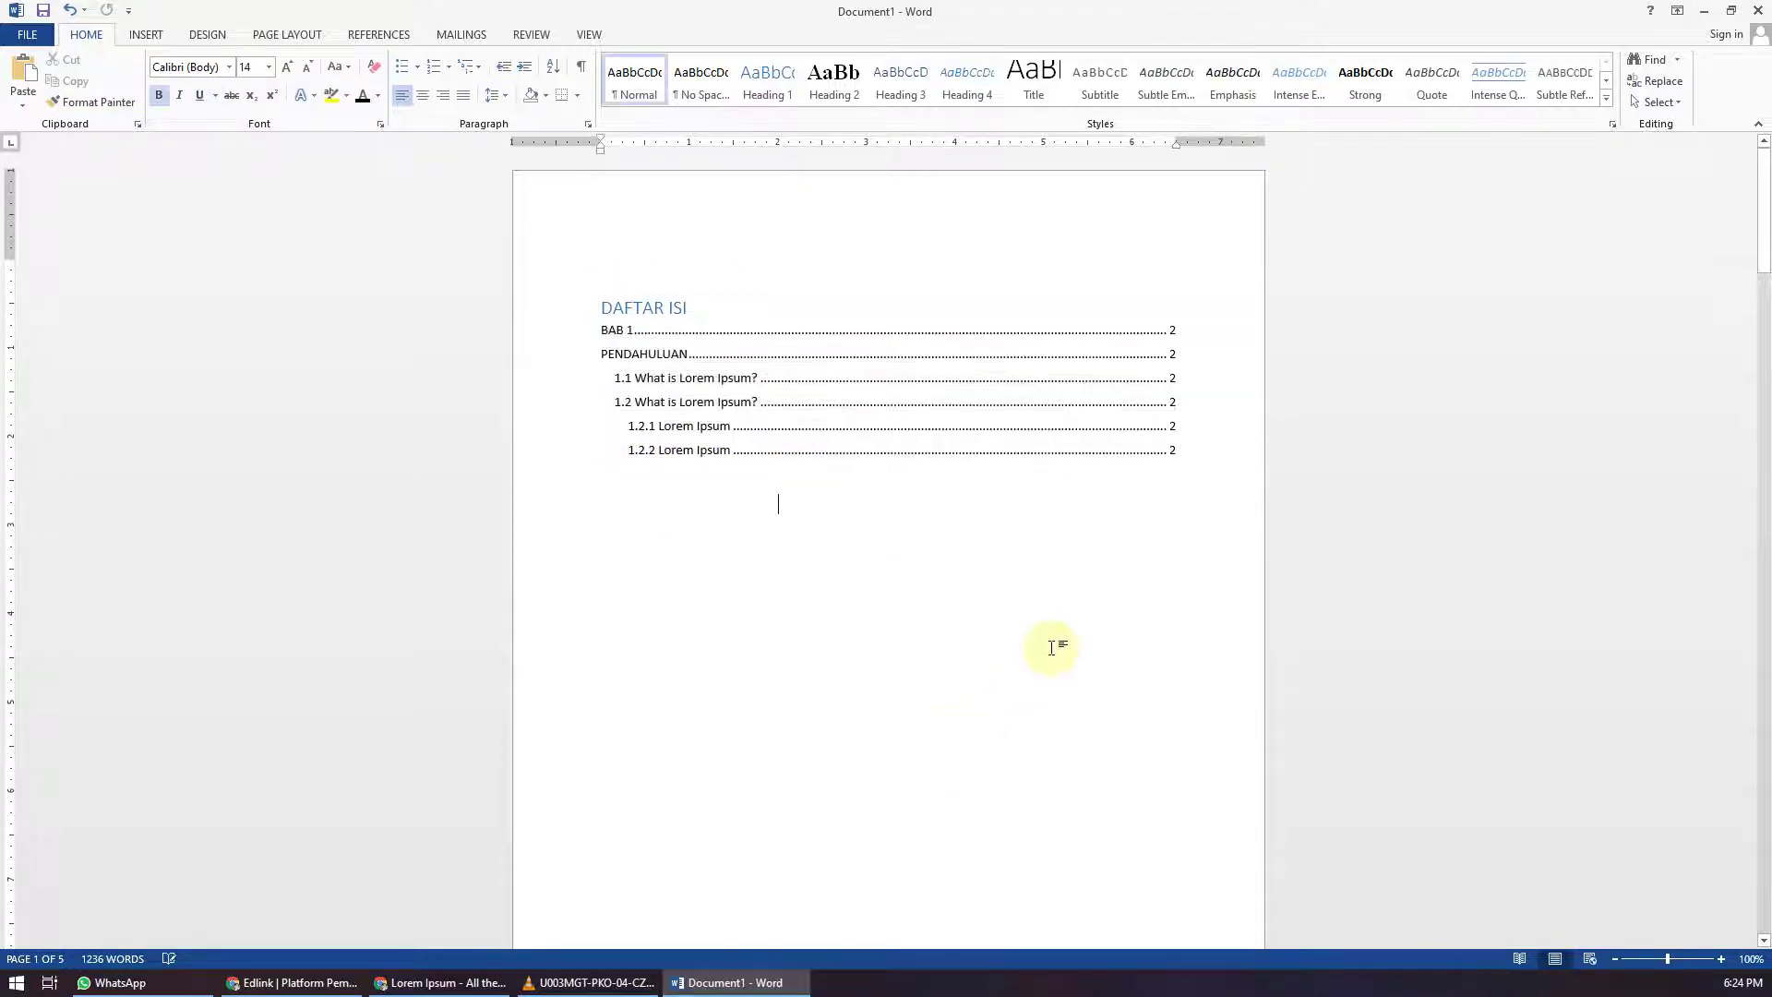
Step: Center the DAFTAR ISI title above the table of contents and make its text black
click(712, 310)
click(577, 309)
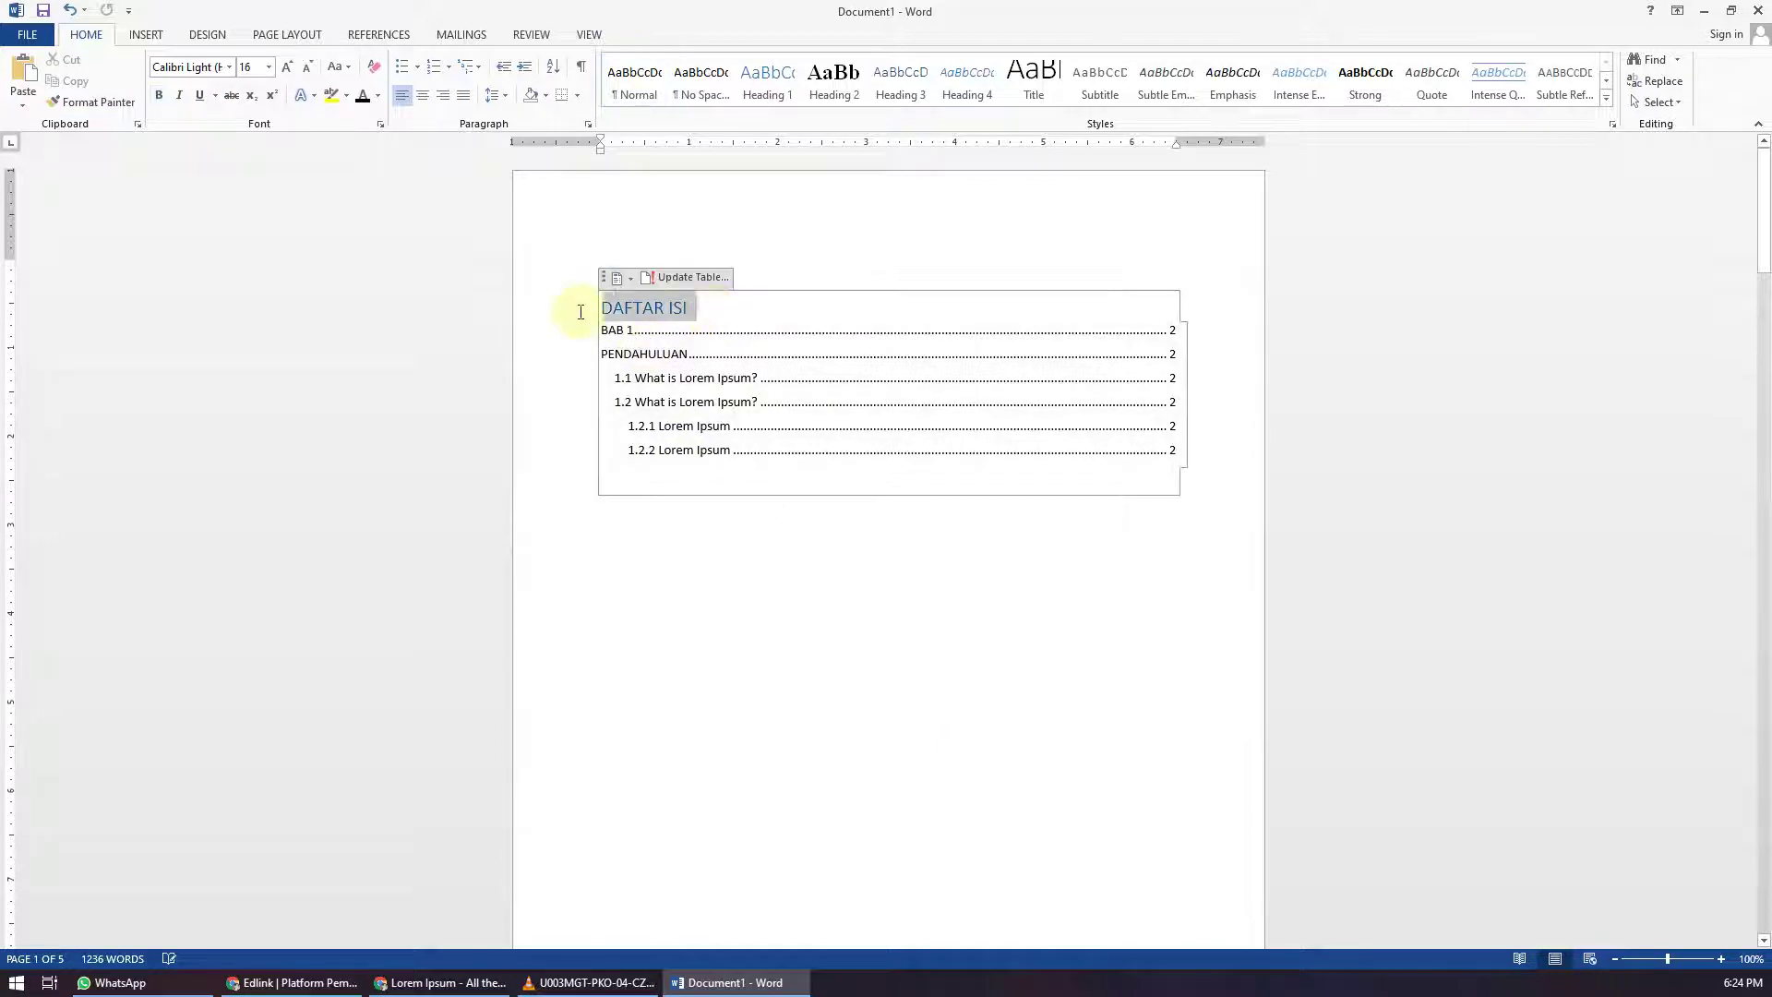
click(422, 95)
click(895, 586)
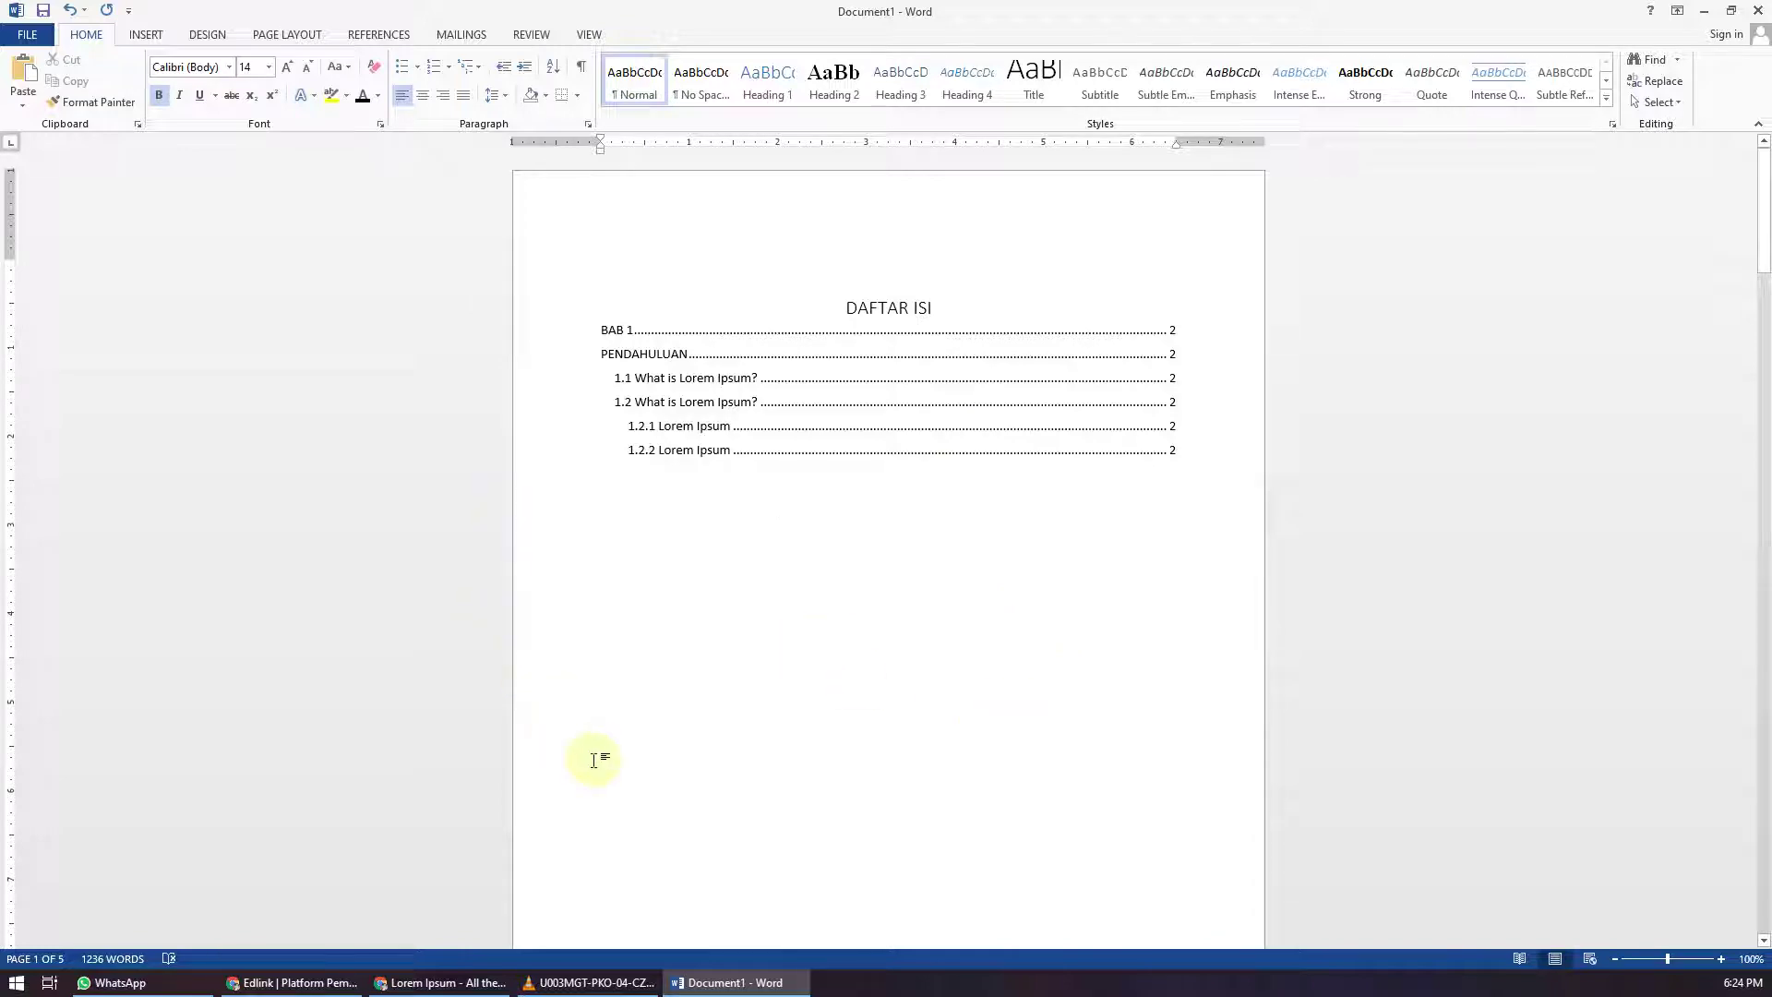
Step: Compare the table of contents entries with the headings and page numbers on the BAB 1 page
scroll(874, 757, down, 10)
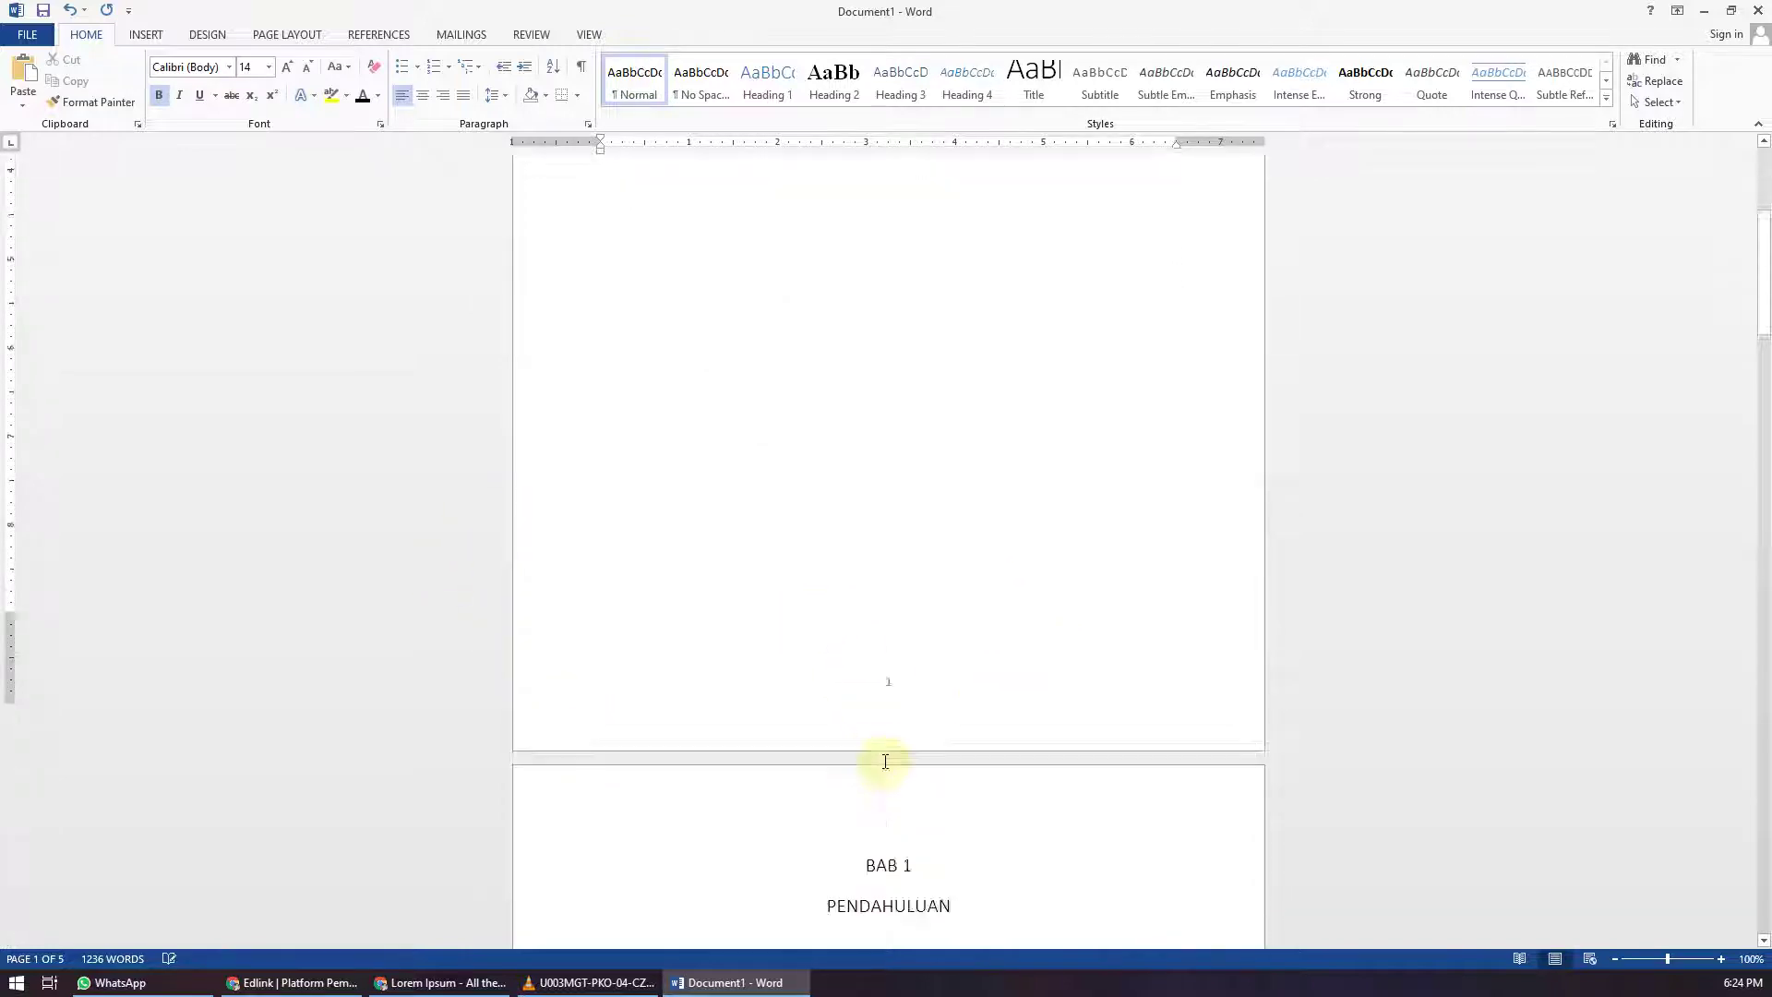
scroll(884, 775, down, 7)
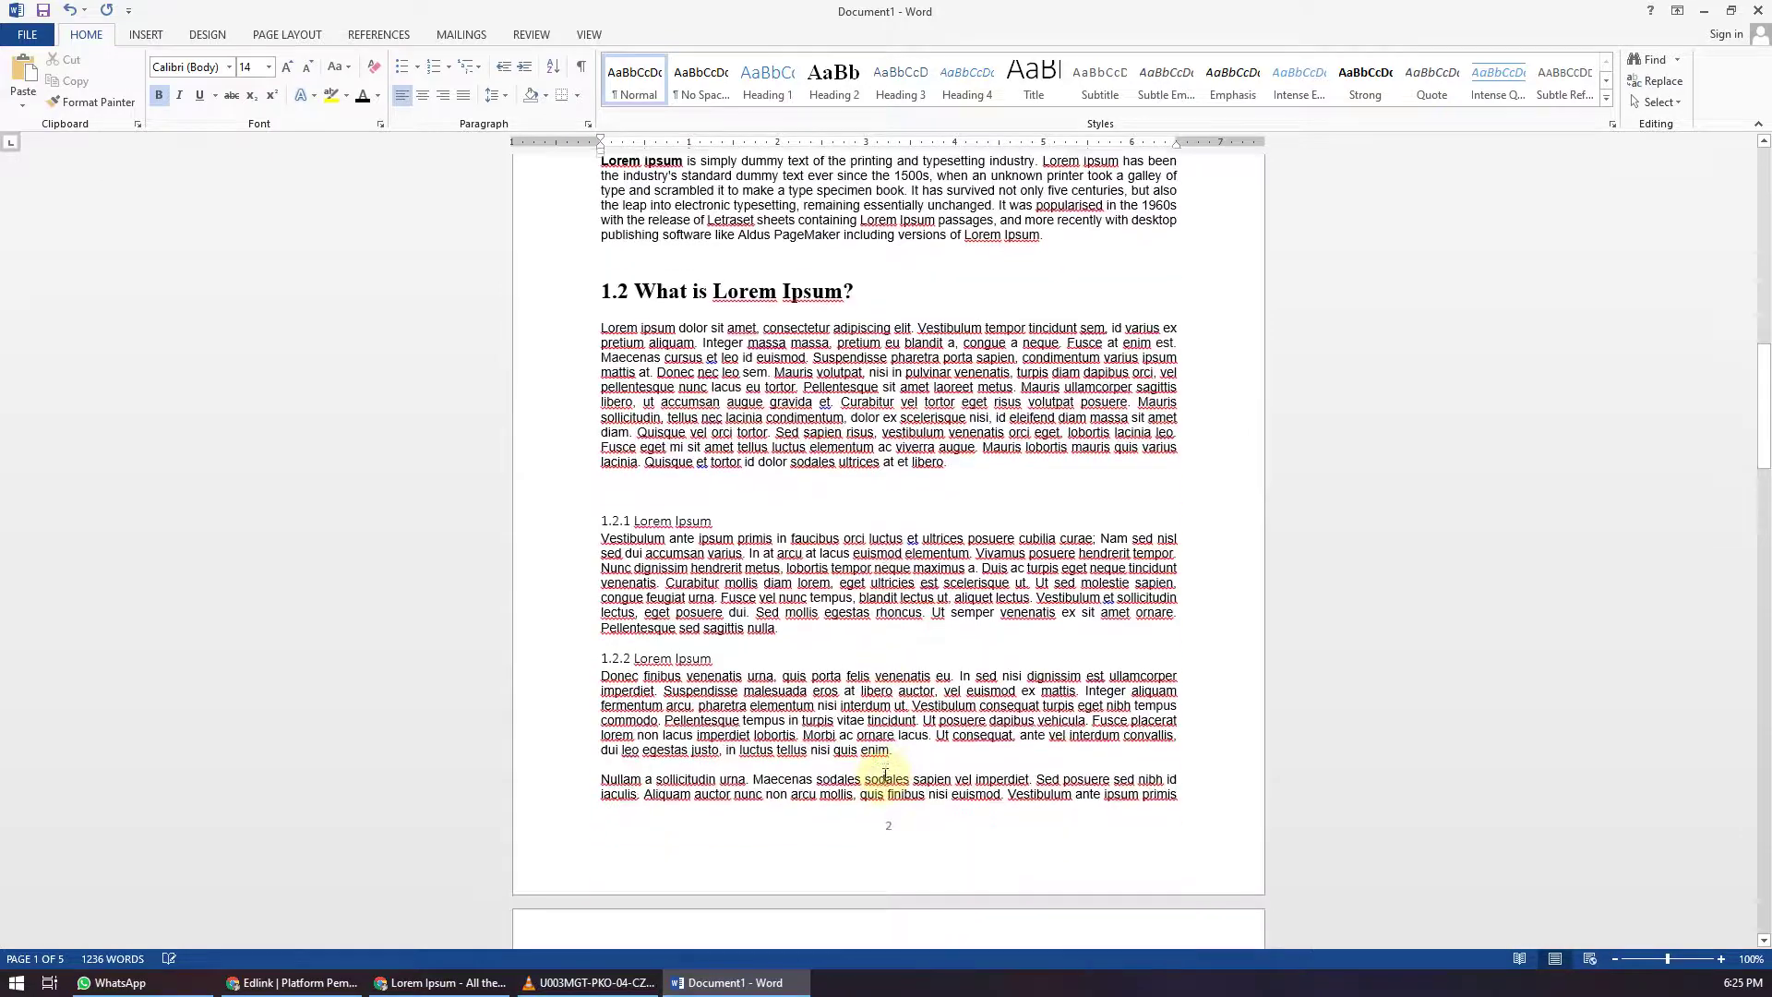
scroll(884, 775, up, 17)
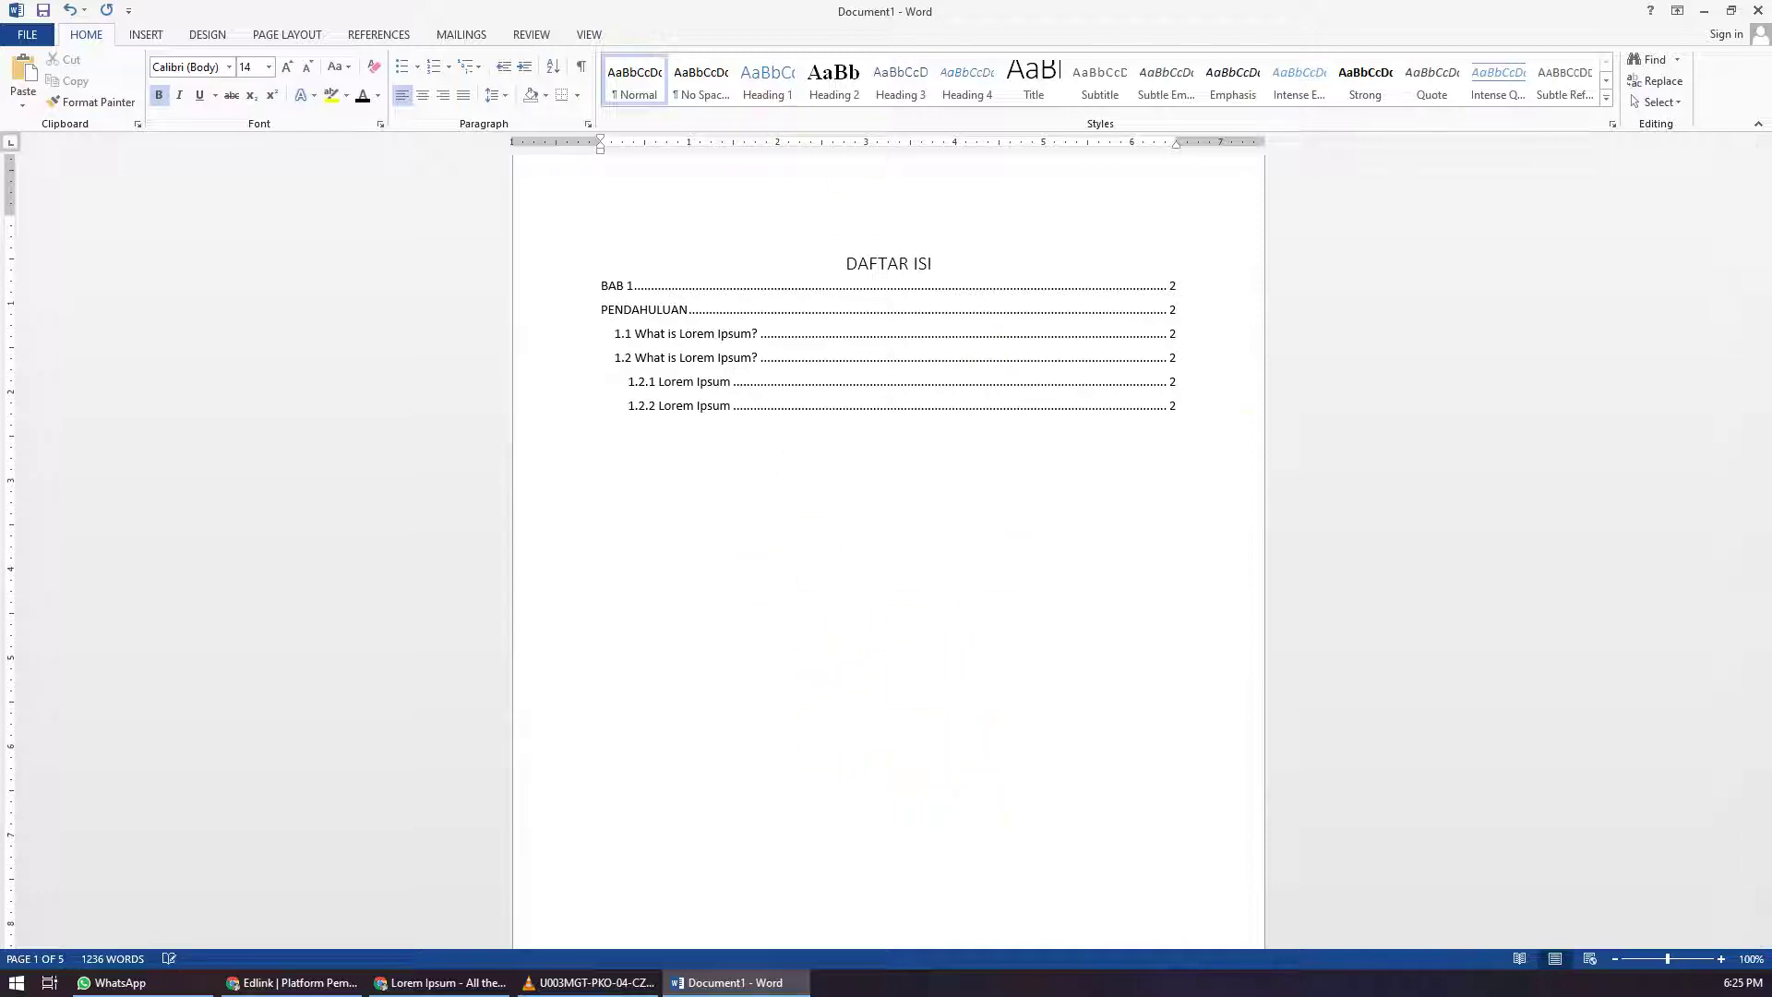
scroll(860, 675, down, 3)
scroll(860, 674, down, 10)
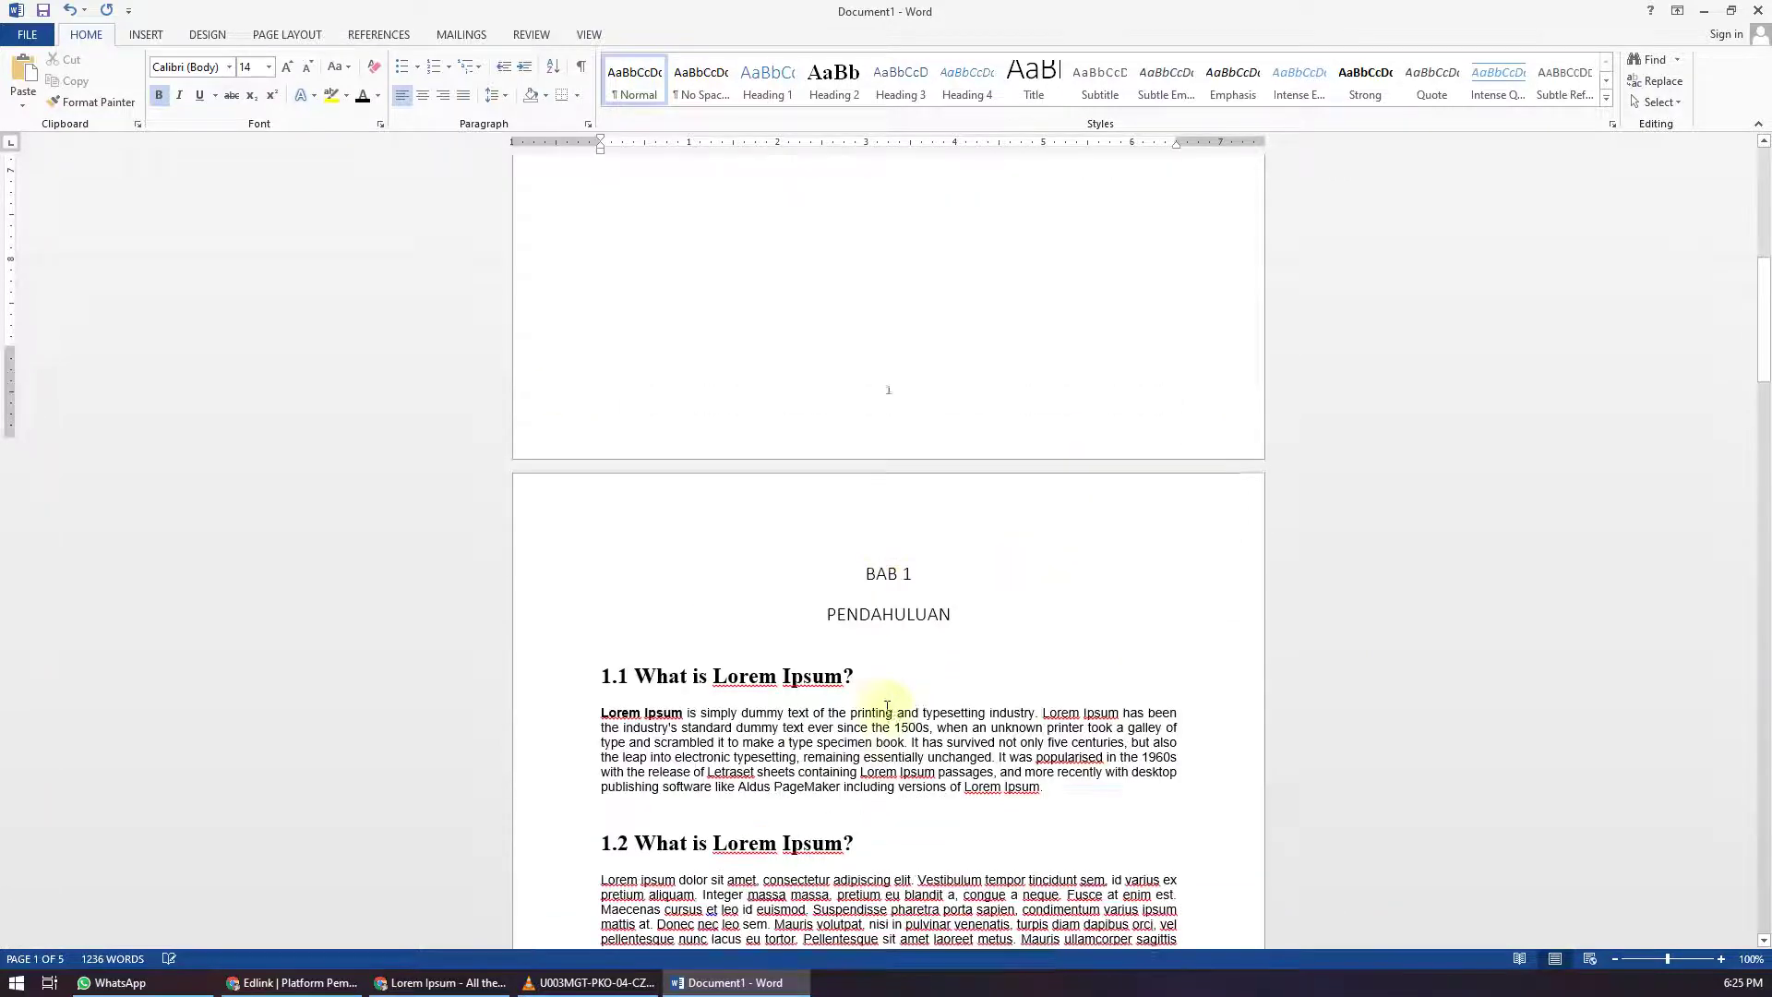